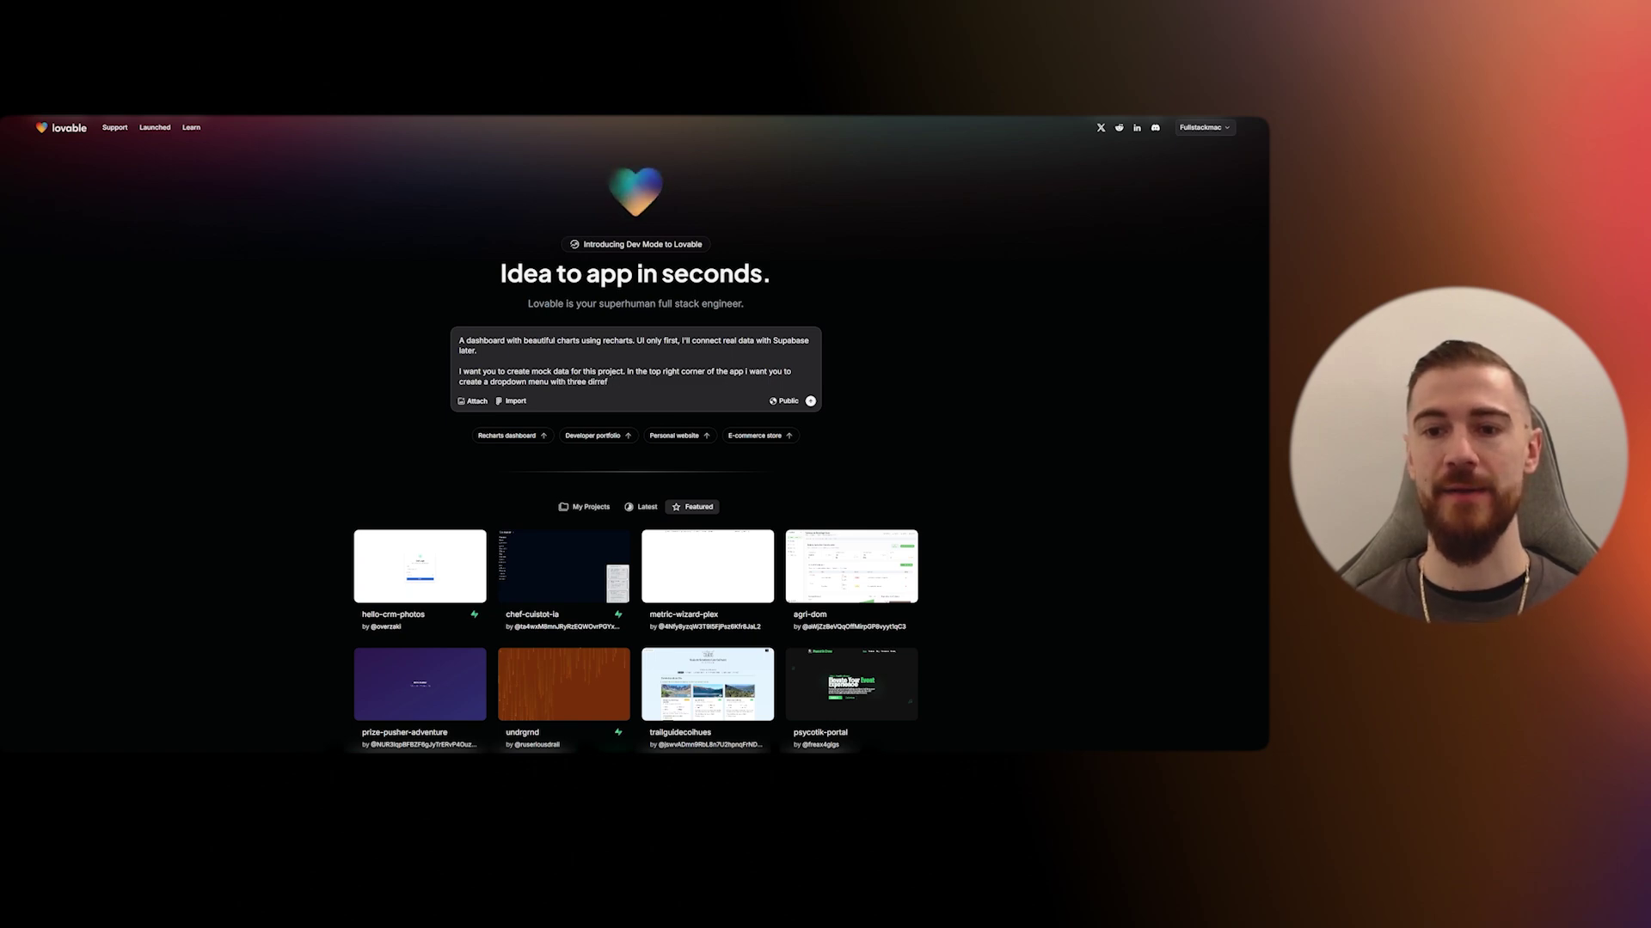
# - Finish the prompt: three data-sets giving different dashboard outputs, showing popular AI dev tools like Lovable and Cursor
pyautogui.write('e different data s')
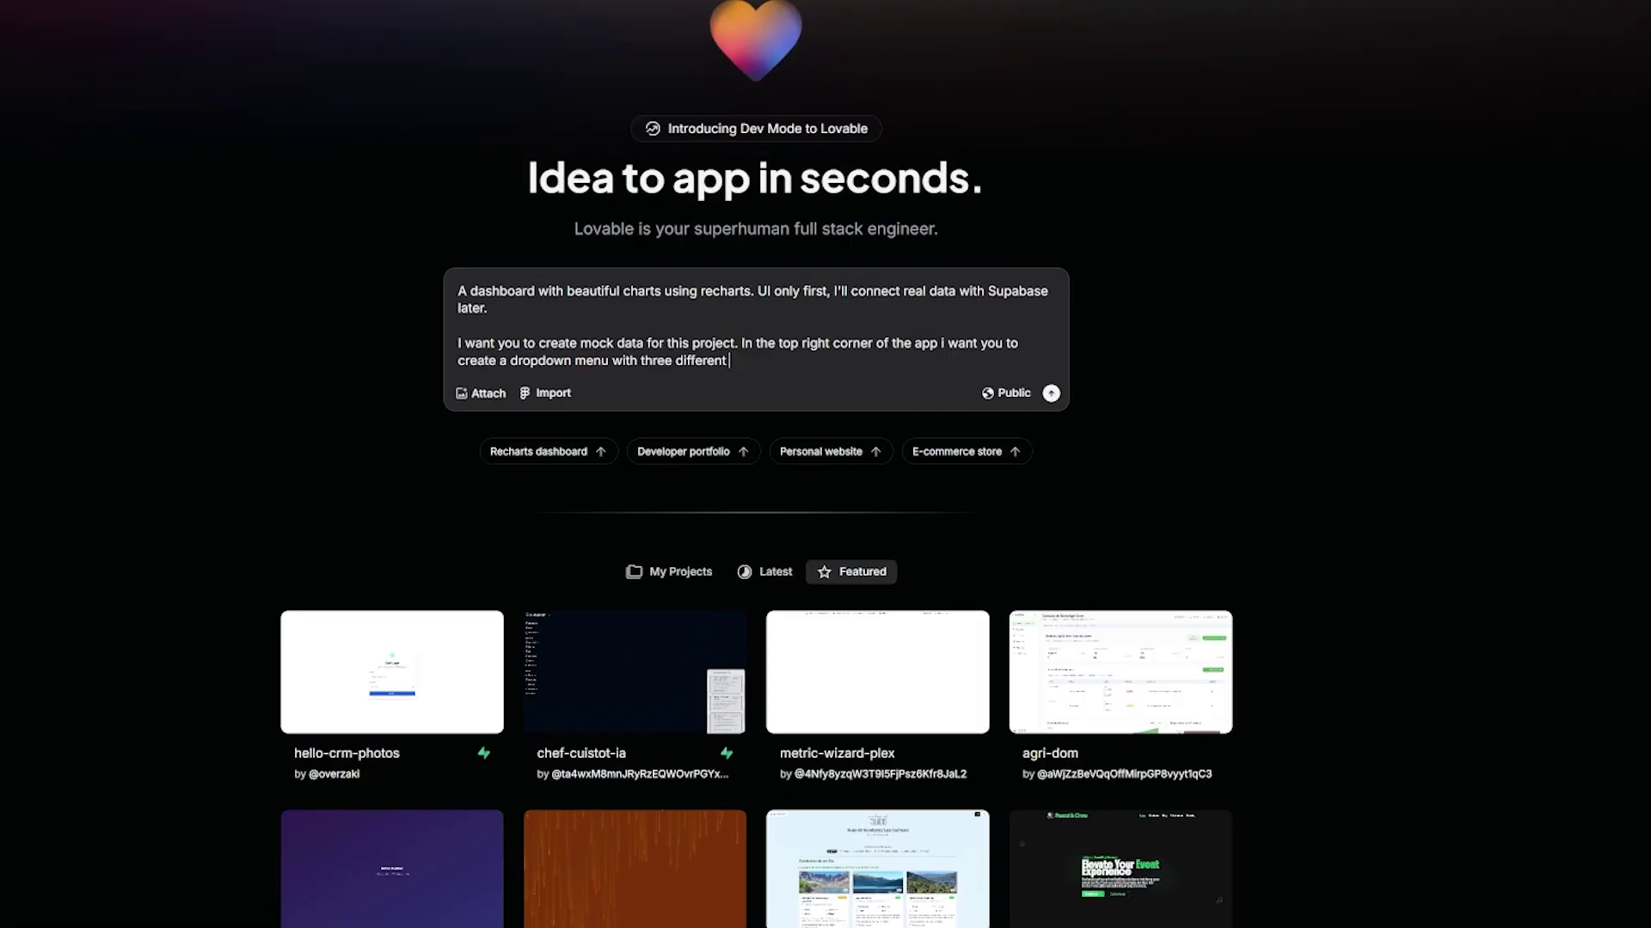
pyautogui.press('BackSpace')
pyautogui.press('BackSpace')
pyautogui.write('-set')
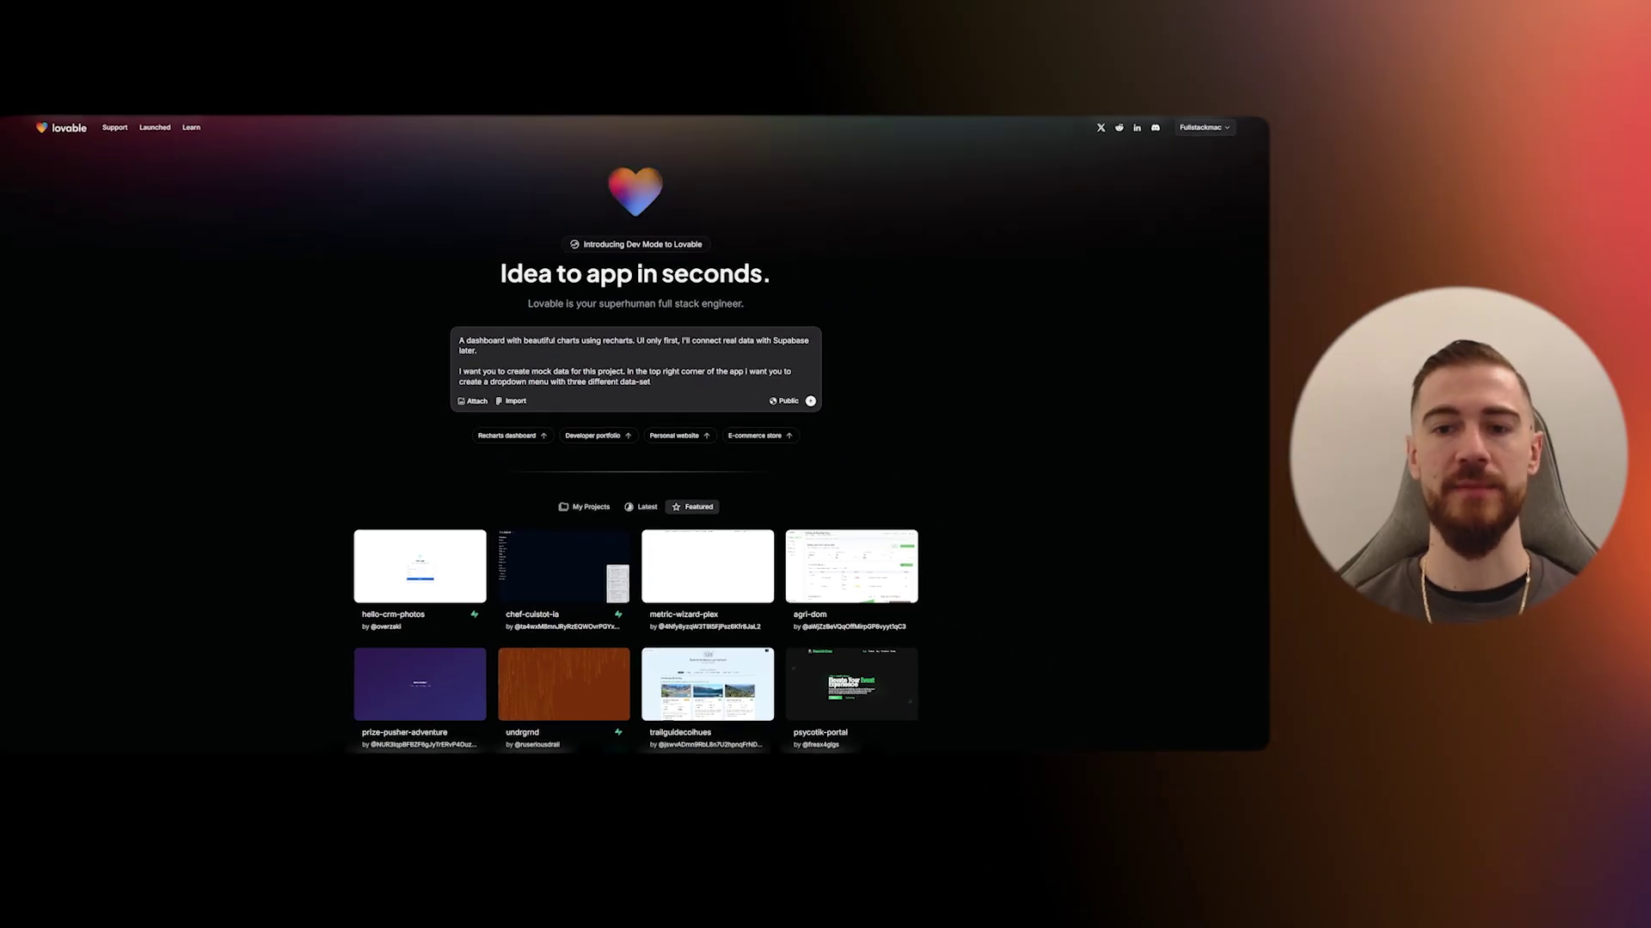
pyautogui.write('. The user should be abl')
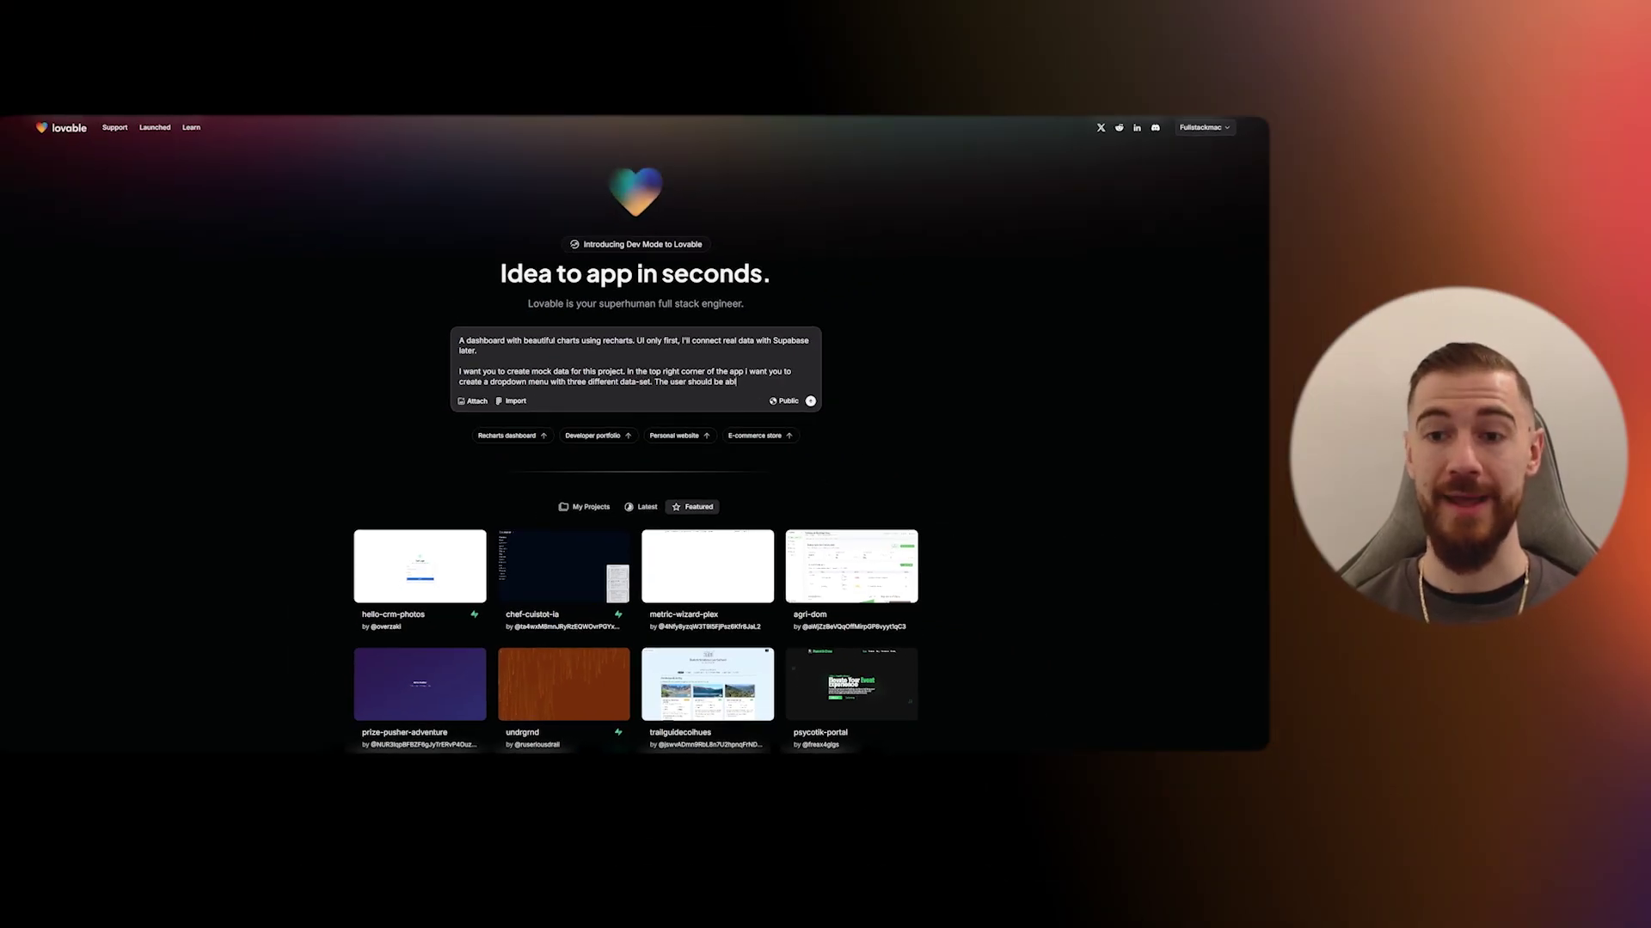
pyautogui.write('e to sel')
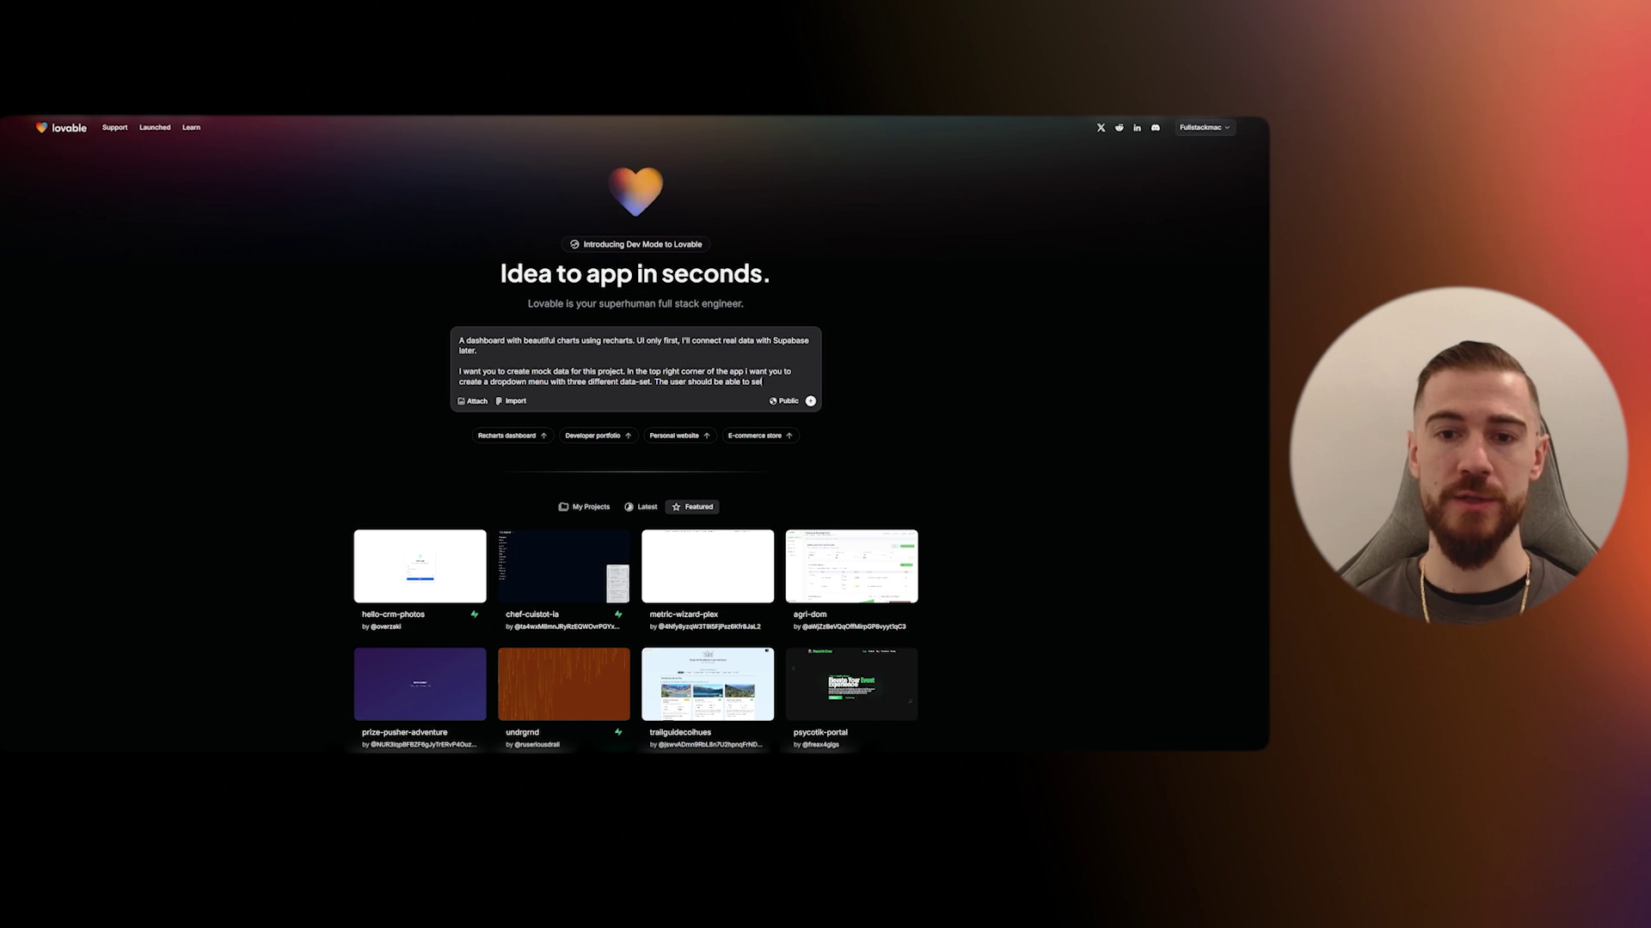
pyautogui.write('ect from the data')
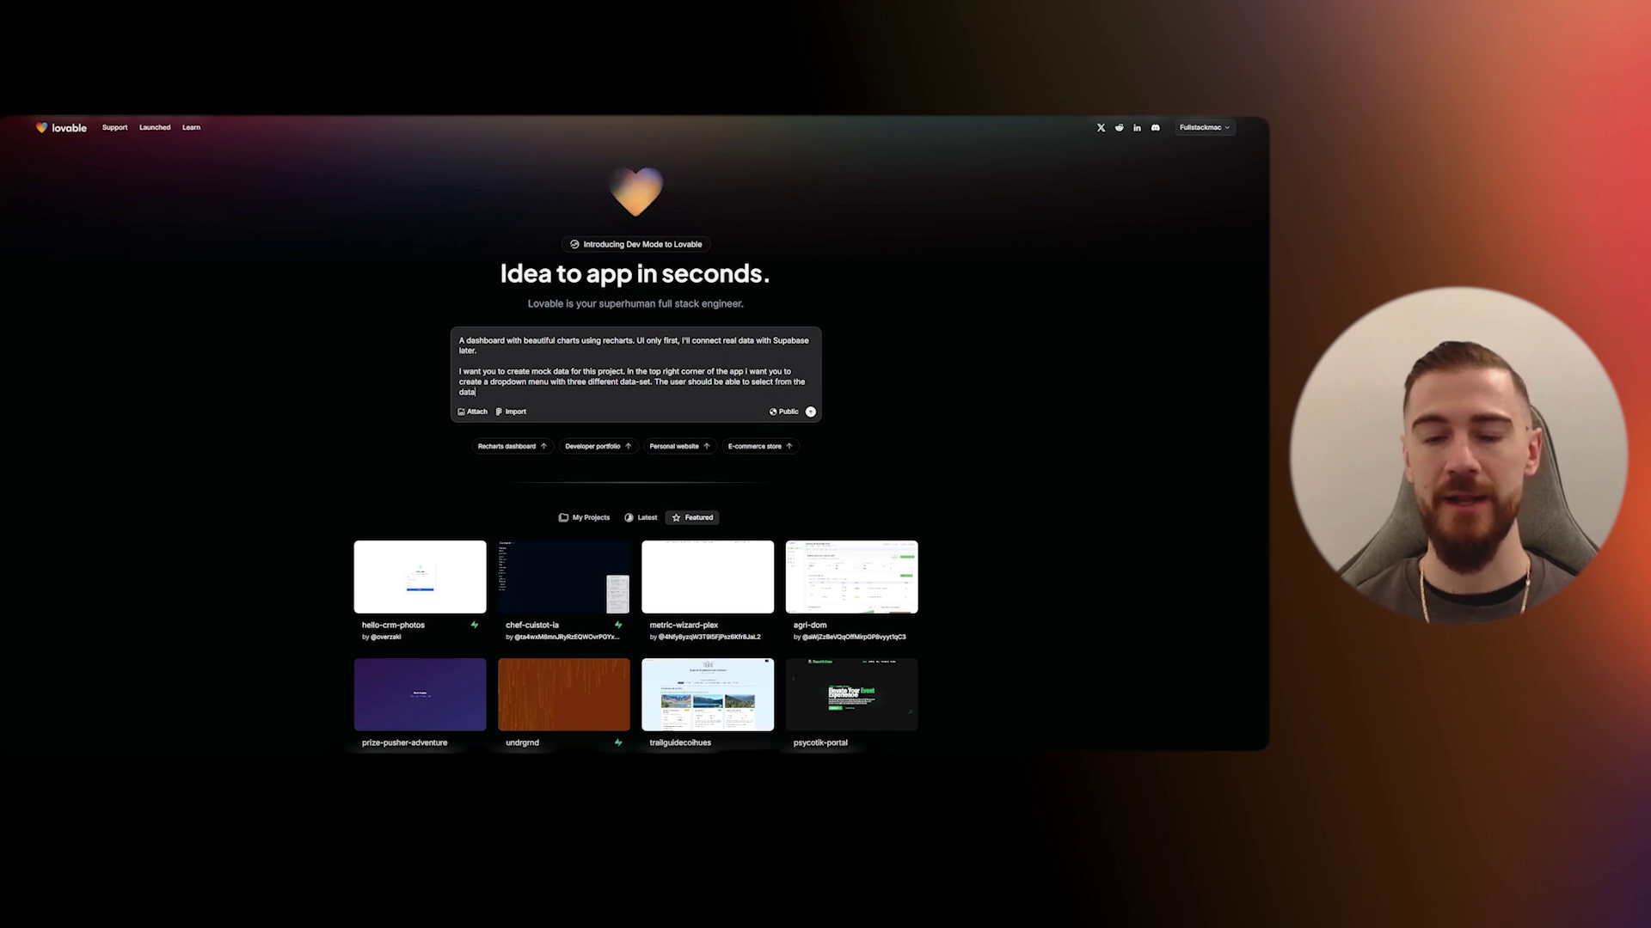
pyautogui.write(' and experiance differ')
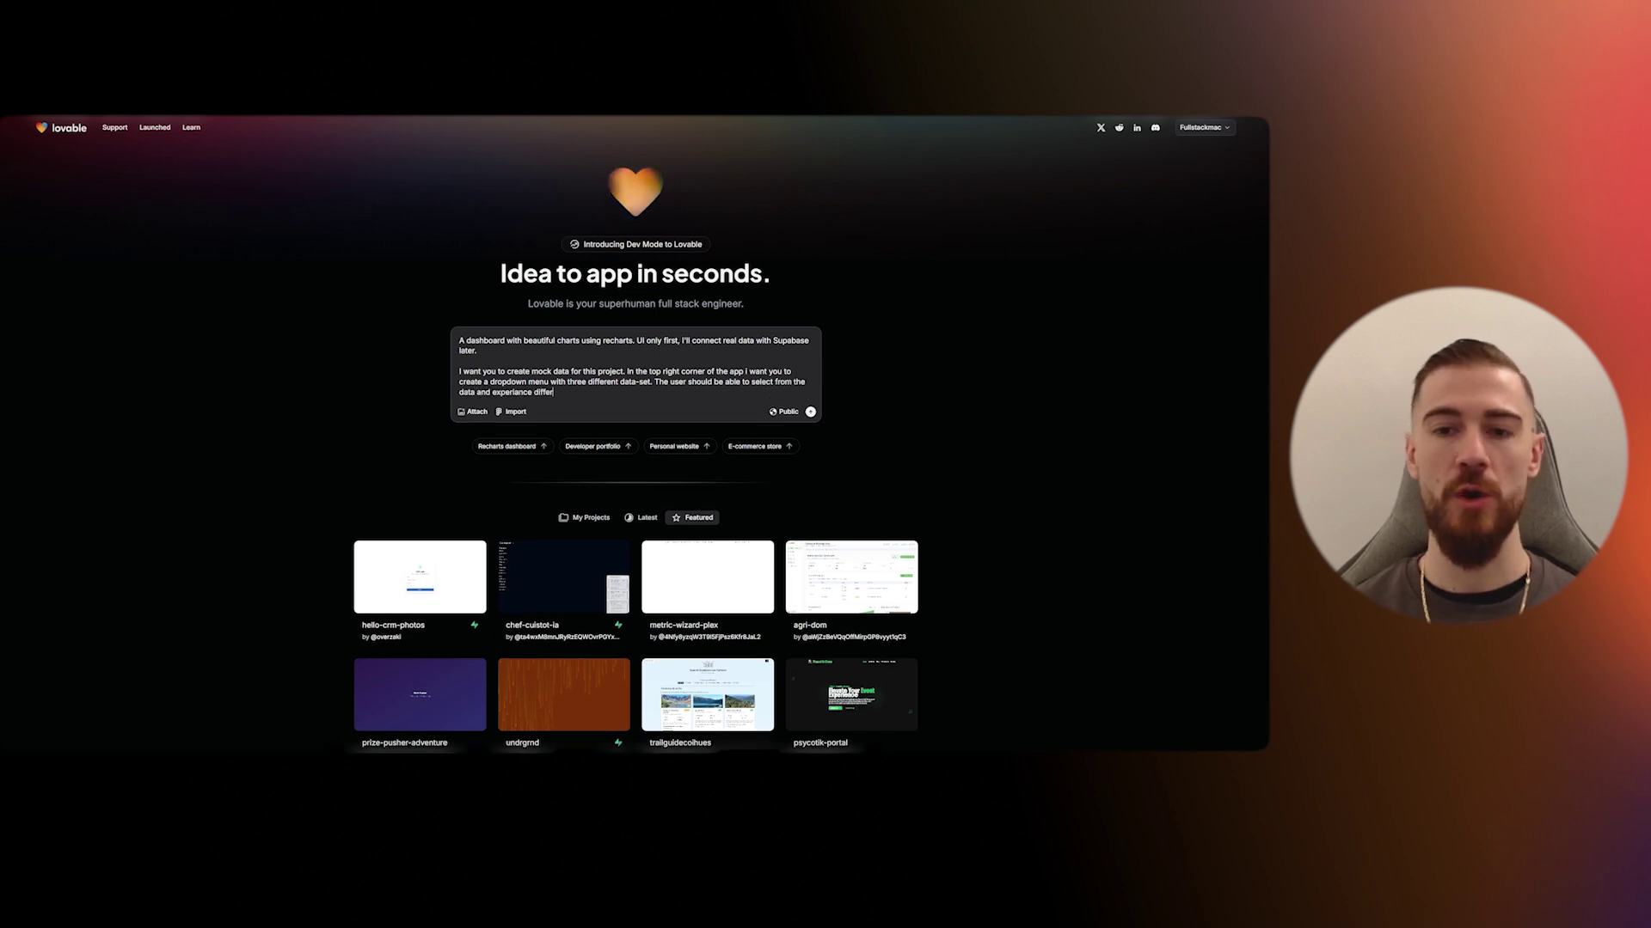
pyautogui.write('ent view')
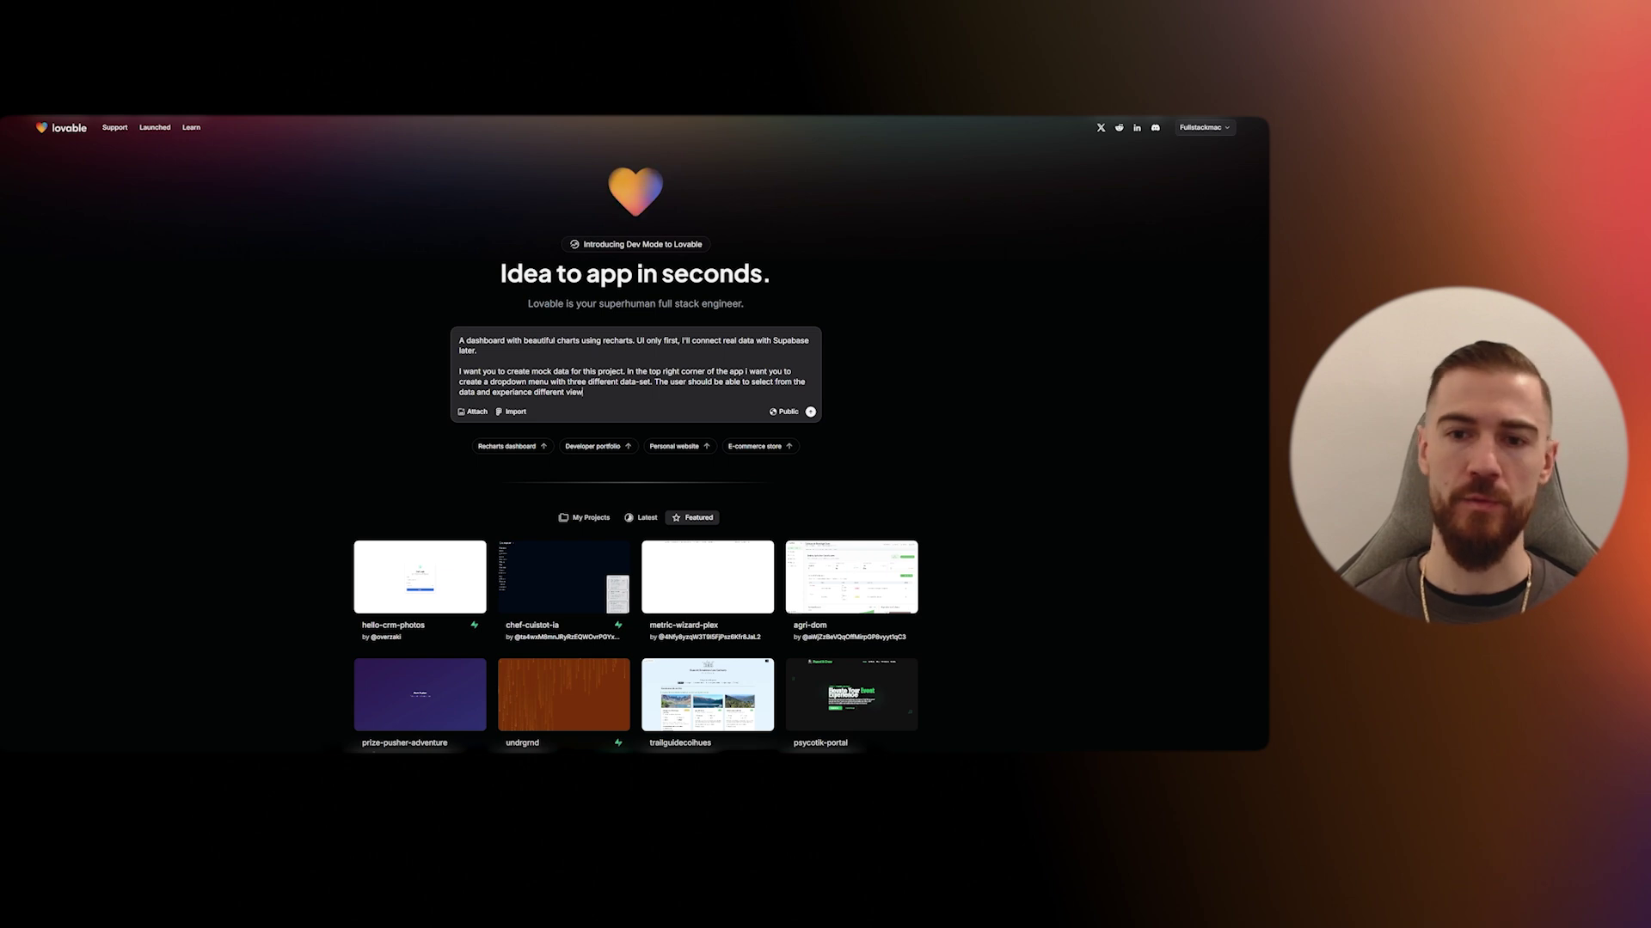
pyautogui.press('BackSpace')
pyautogui.press('BackSpace')
pyautogui.press('BackSpace')
pyautogui.press('BackSpace')
pyautogui.write('outputs in the dashboard.')
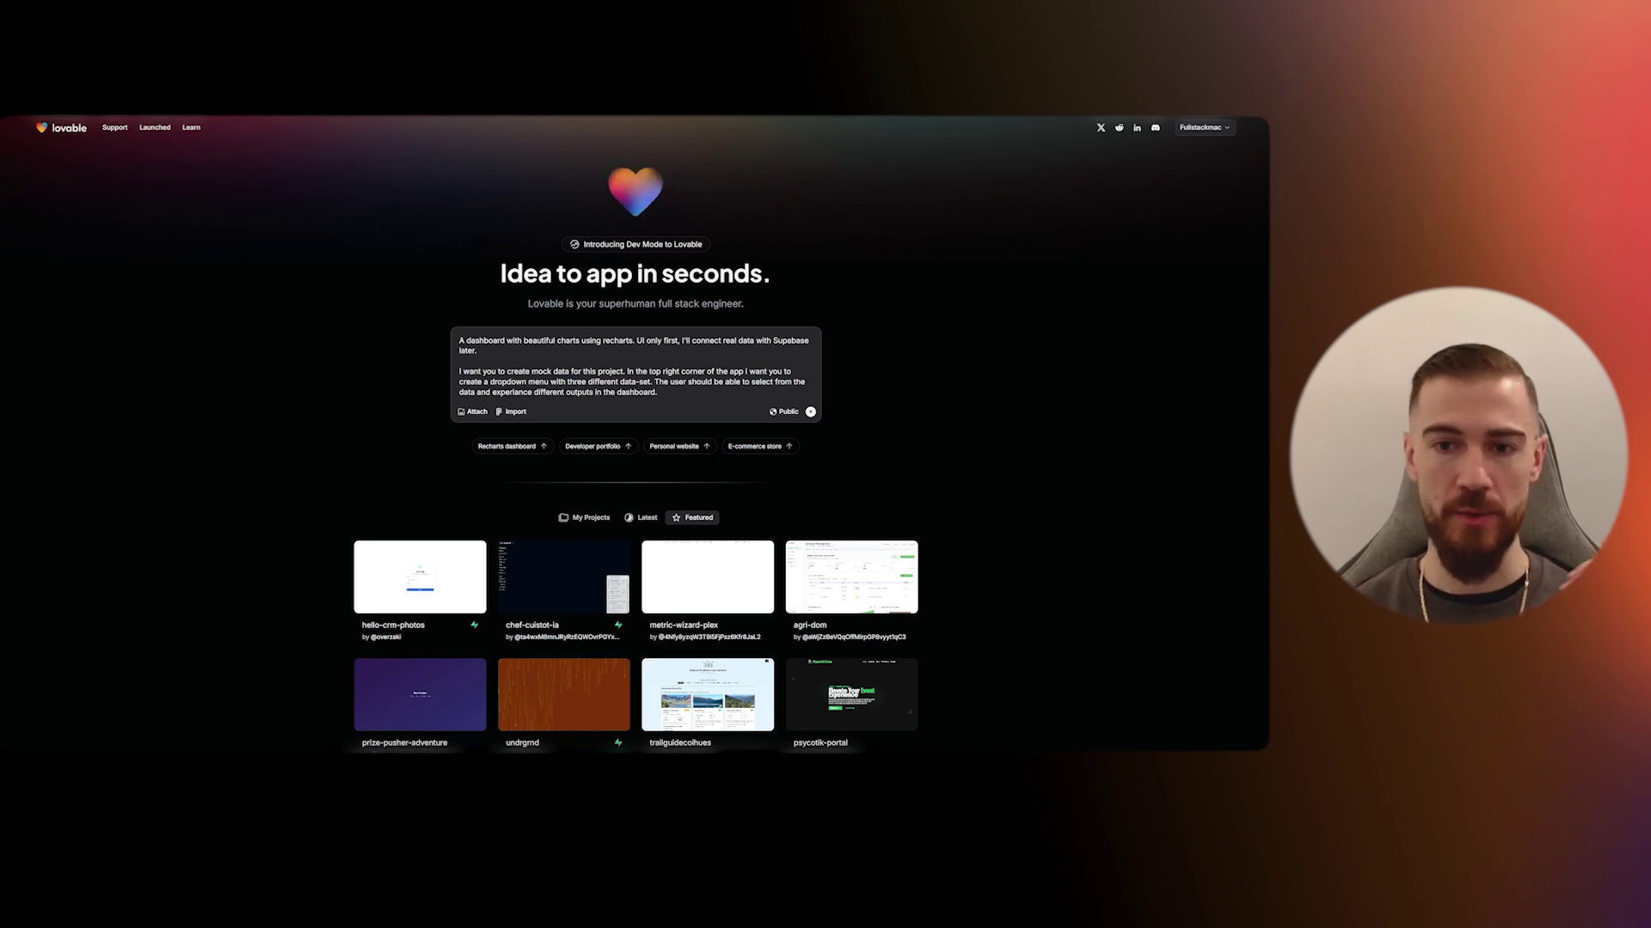
pyautogui.press('Return')
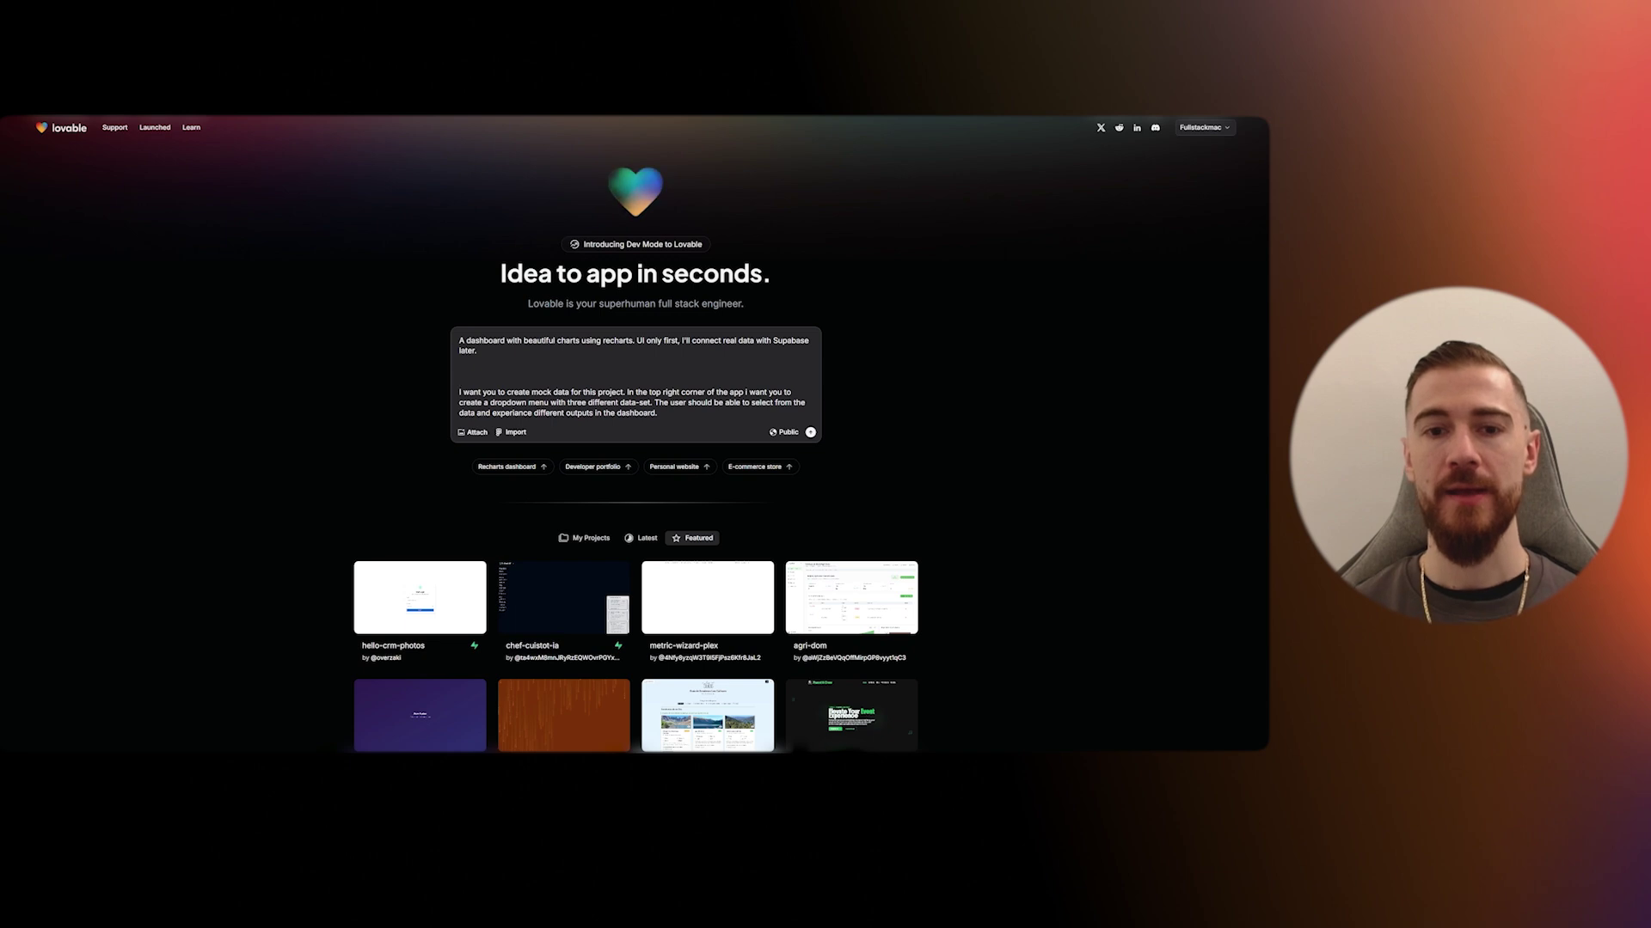
pyautogui.write('The dashboard sh')
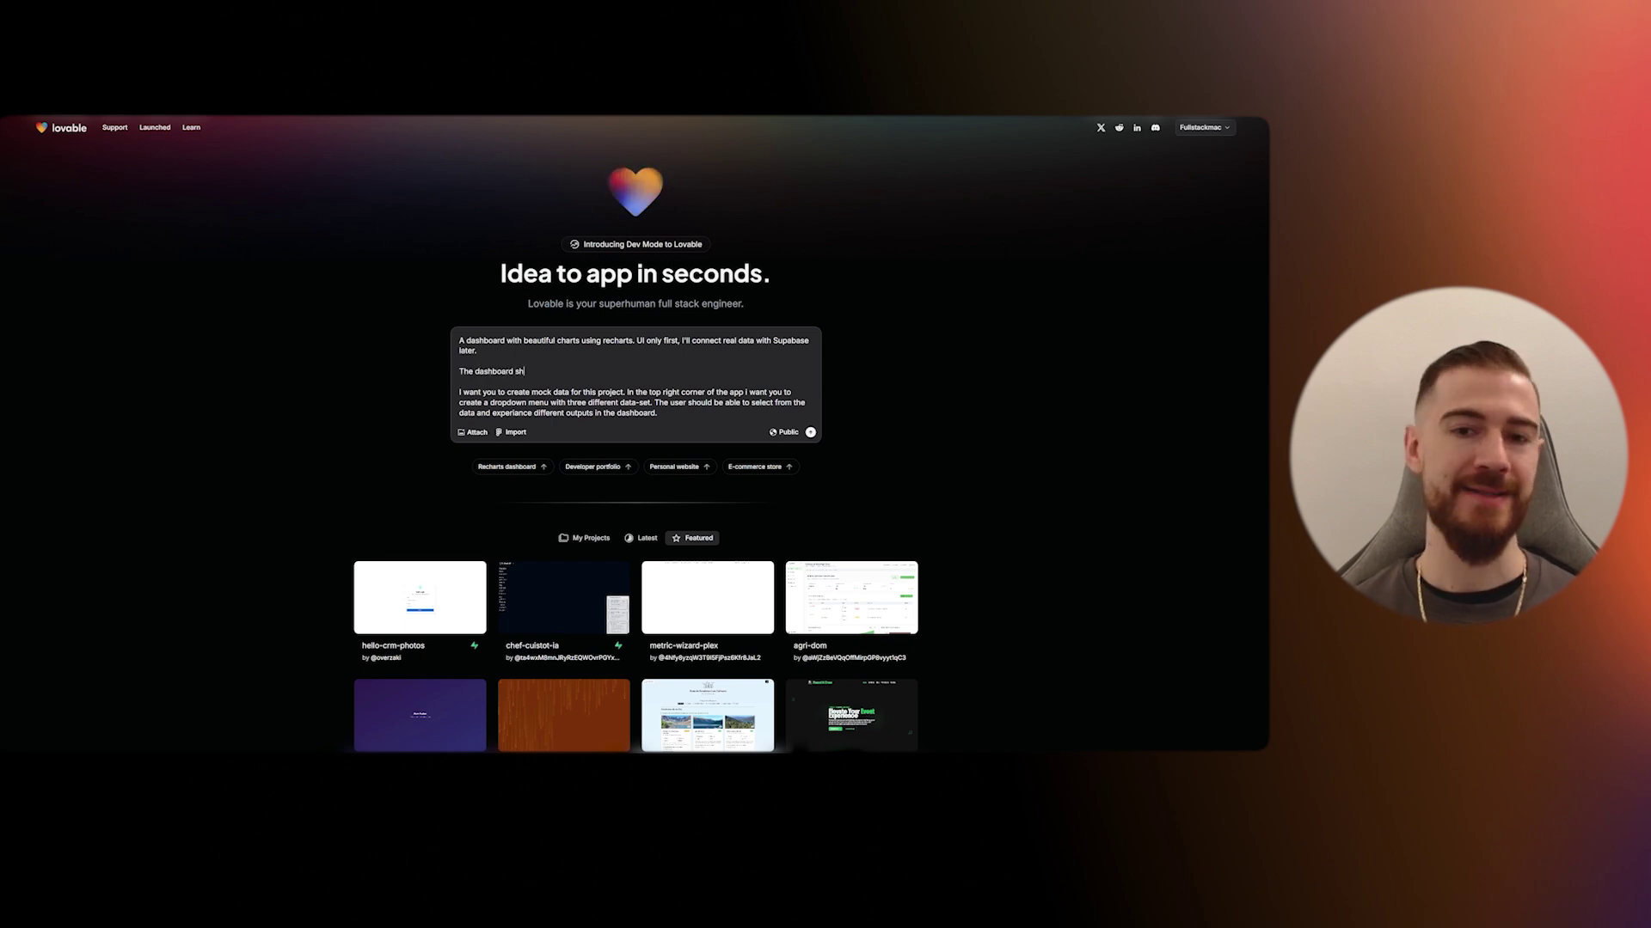
pyautogui.write('ould show popular ')
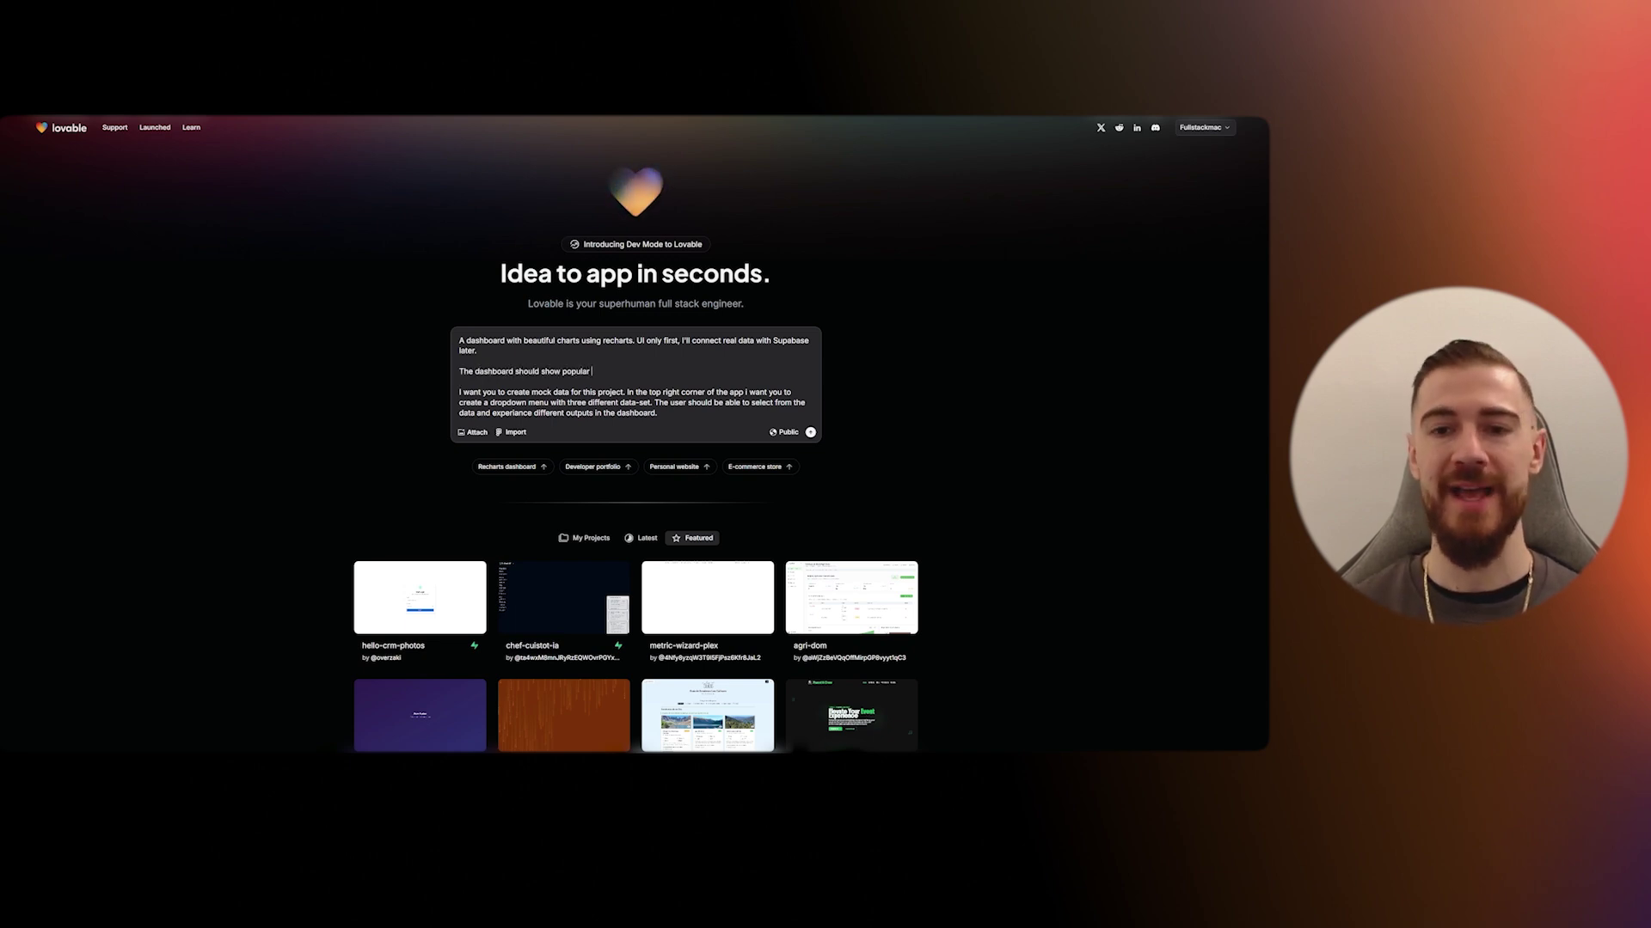
pyautogui.write('AI tools for deve')
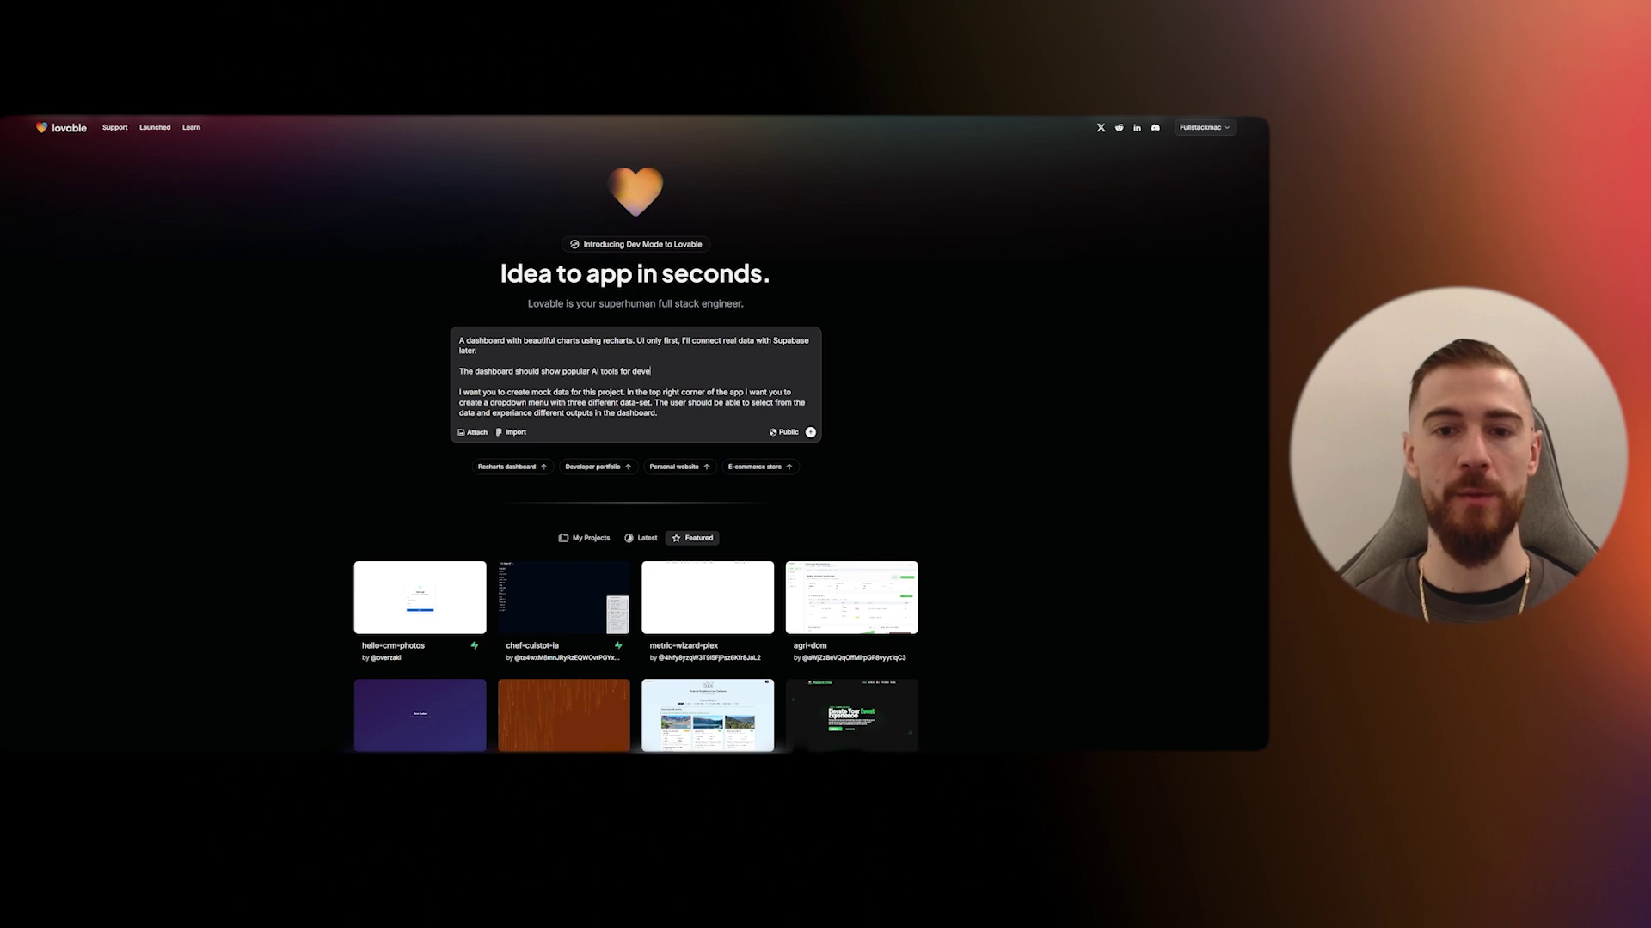
pyautogui.write('lopment. Like lovable')
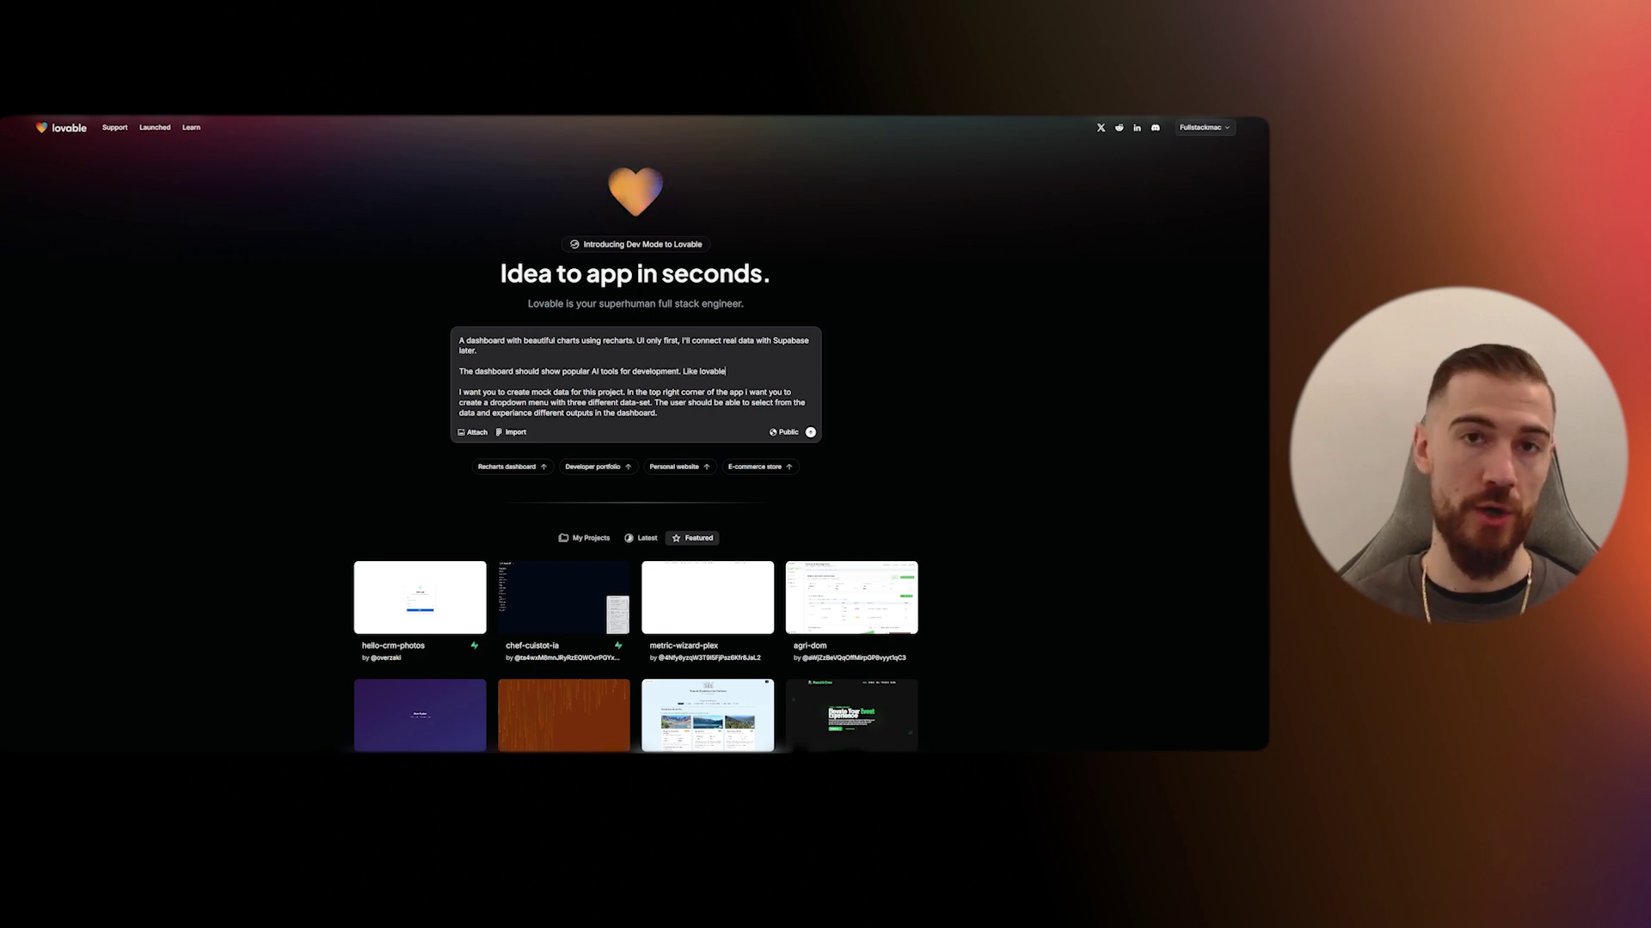
pyautogui.write(', Cursor, S')
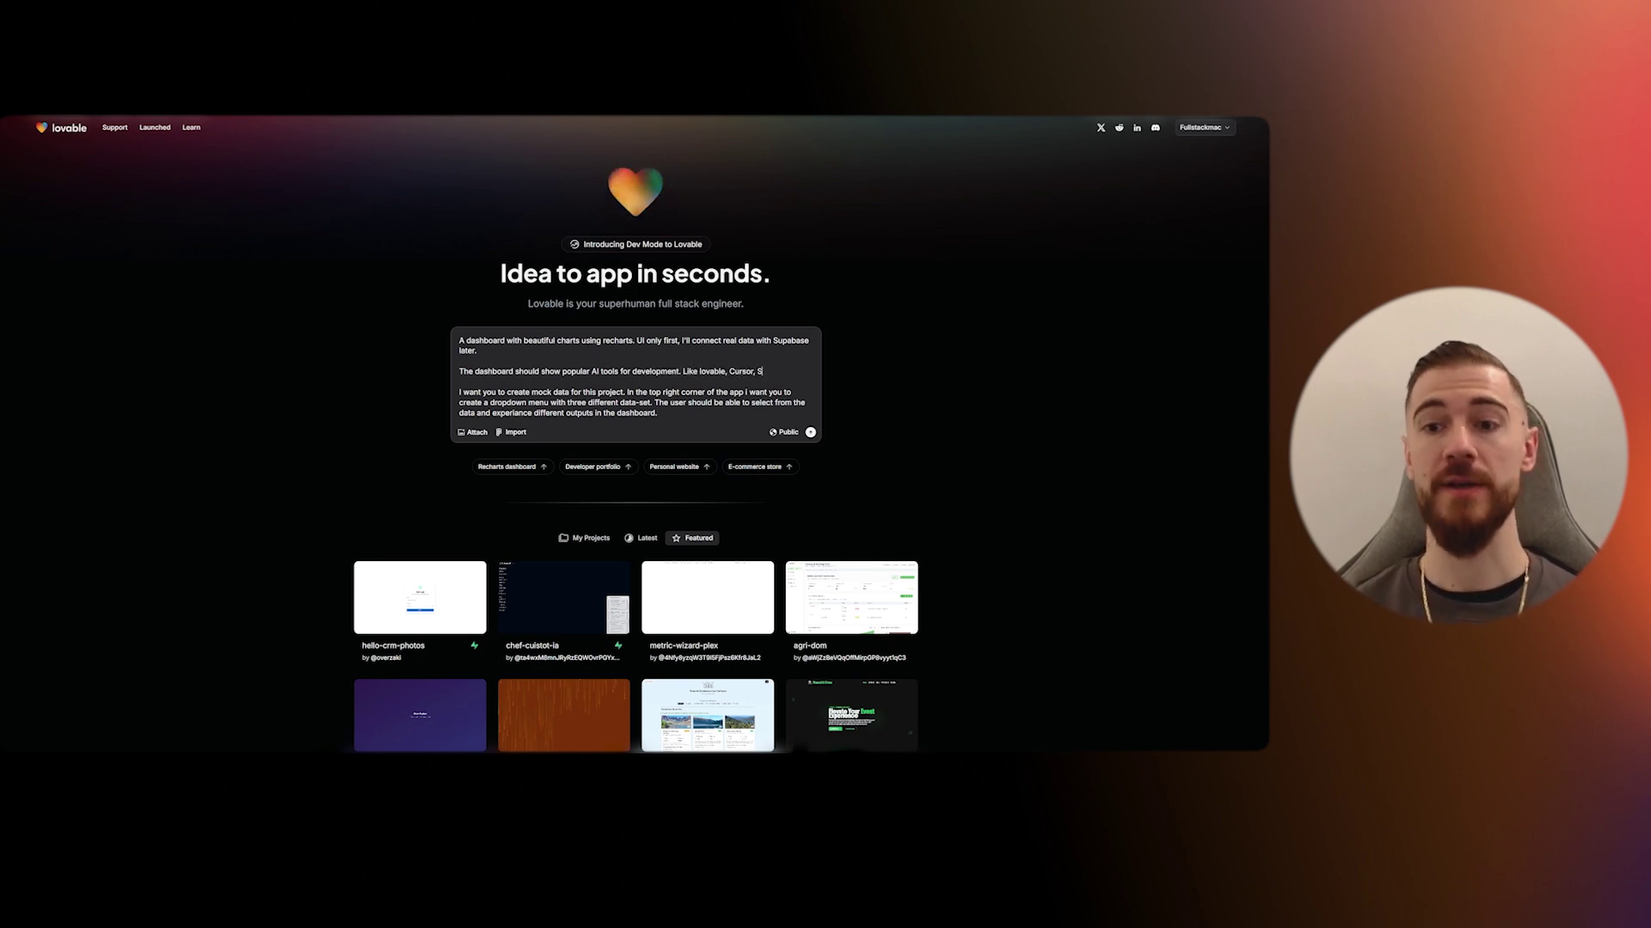
pyautogui.write('upabase and so on.')
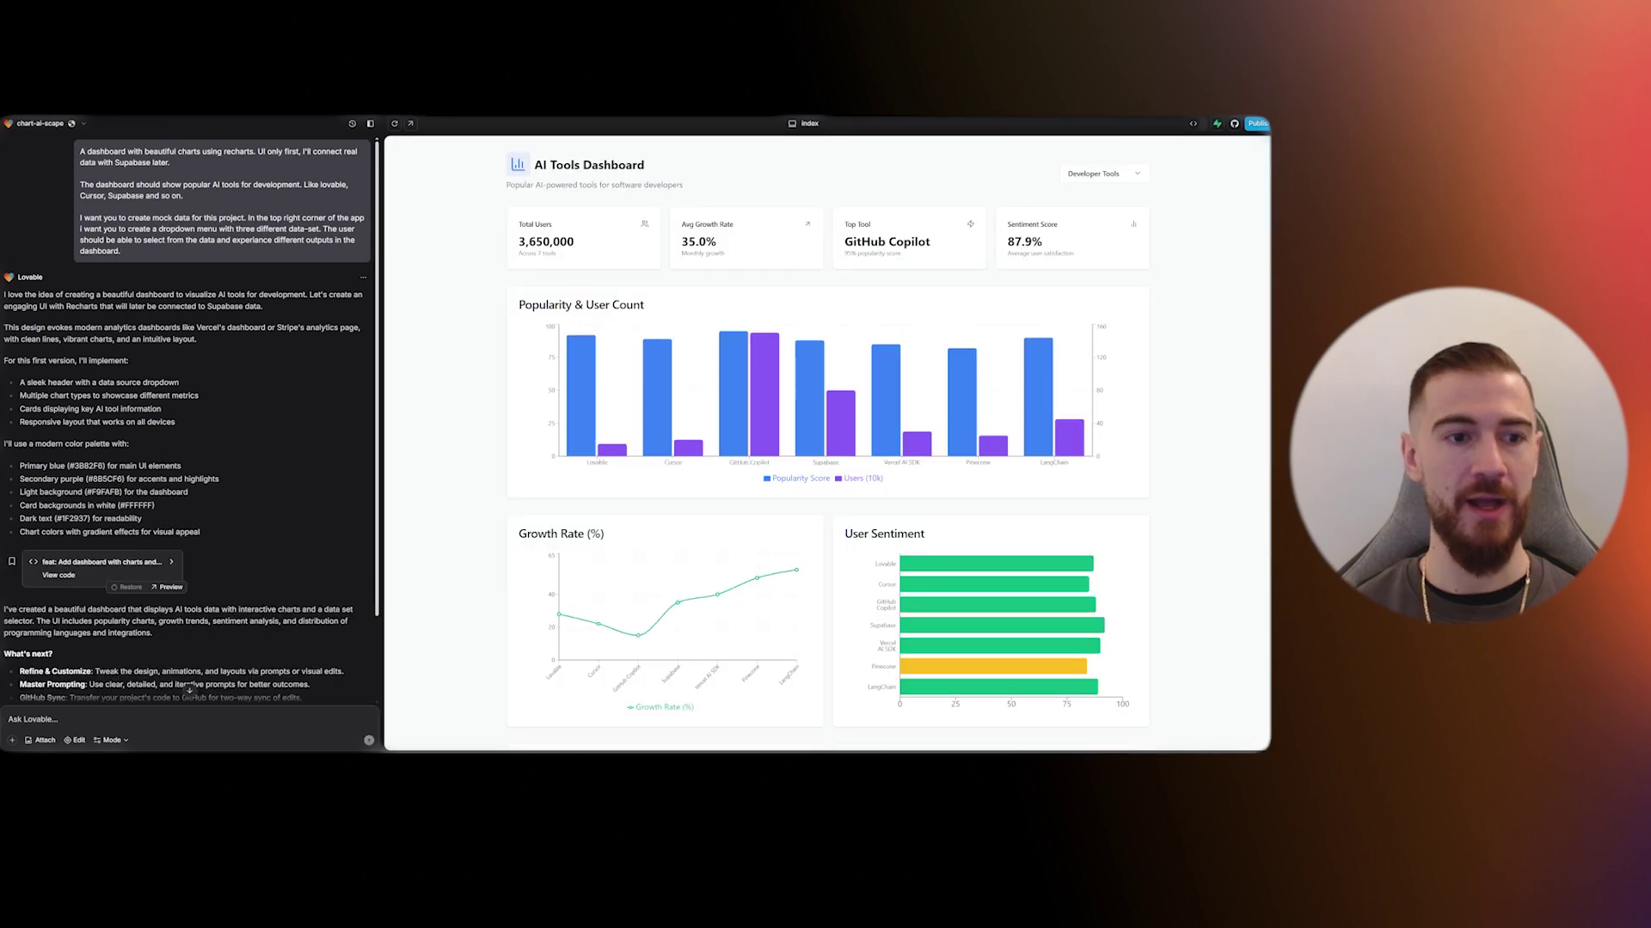
# - Switch the dashboard data to Design Tools, Productivity Tools, then back to Developer Tools, and review the charts below
pyautogui.click(1136, 170)
pyautogui.click(1085, 212)
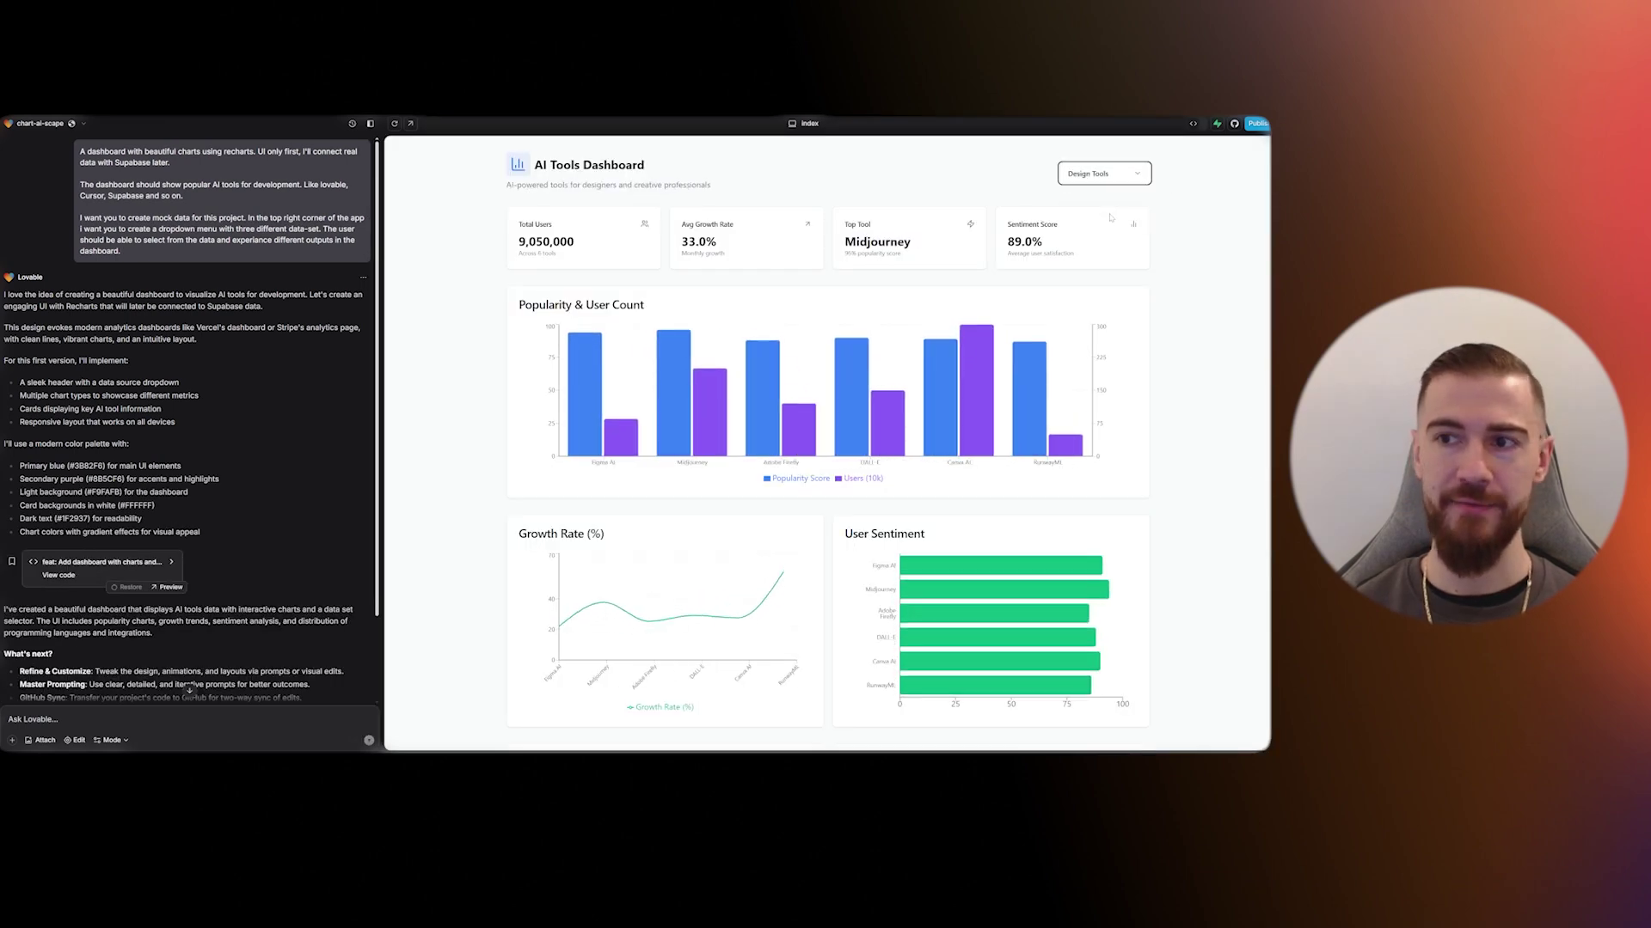
pyautogui.click(1104, 173)
pyautogui.click(1095, 228)
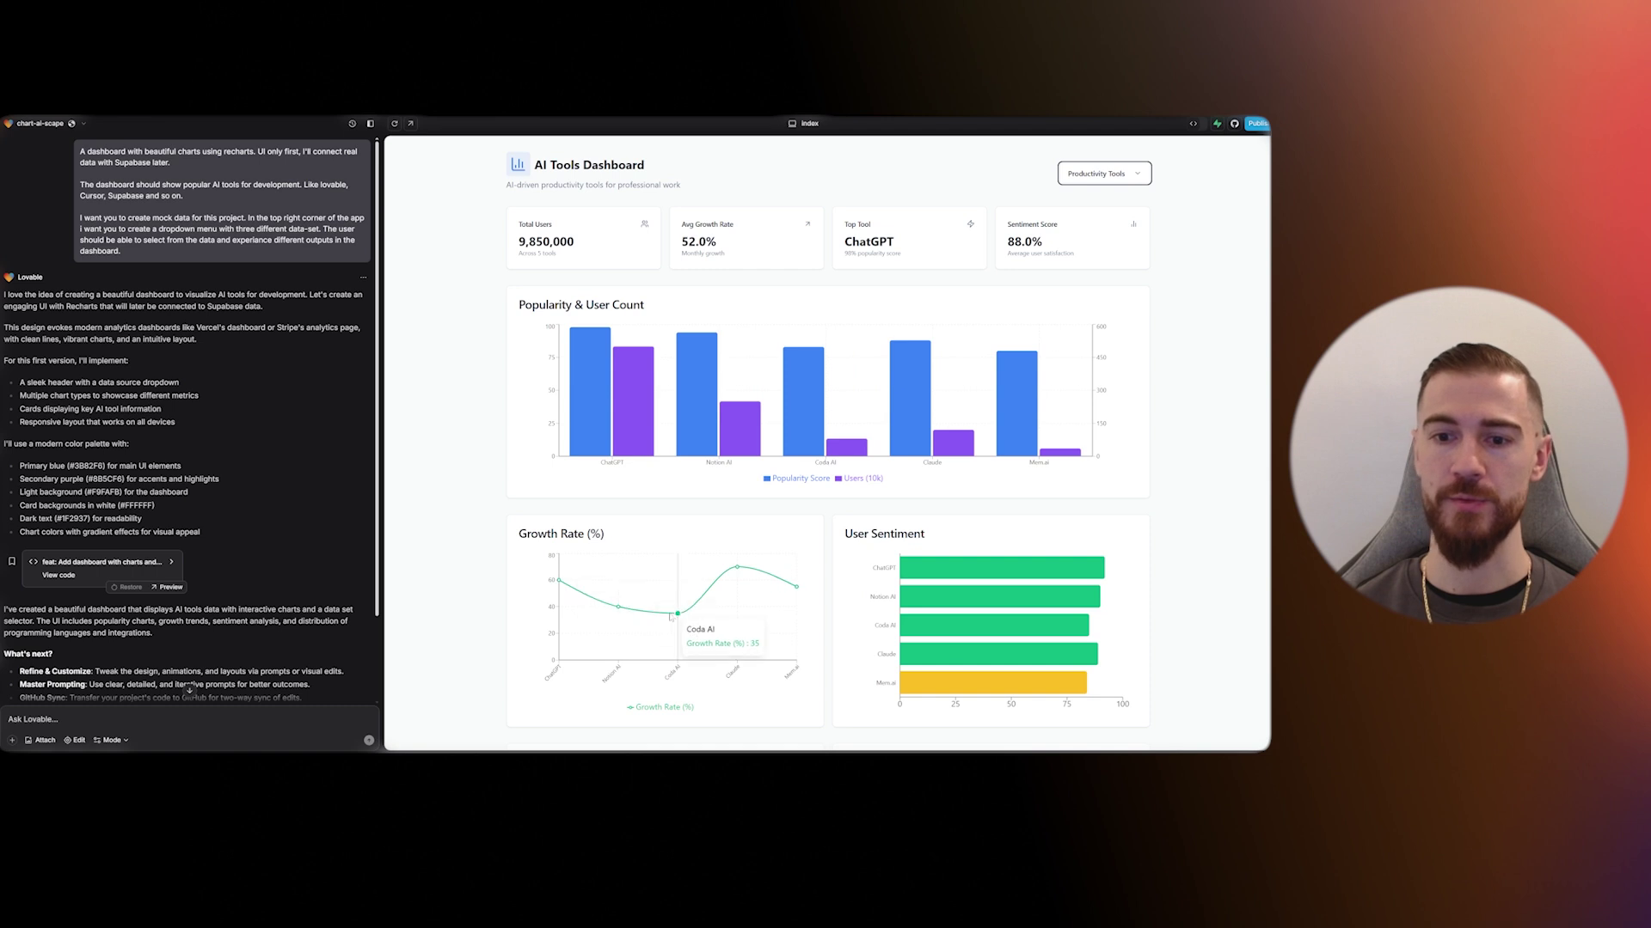
pyautogui.click(1101, 164)
pyautogui.click(1088, 196)
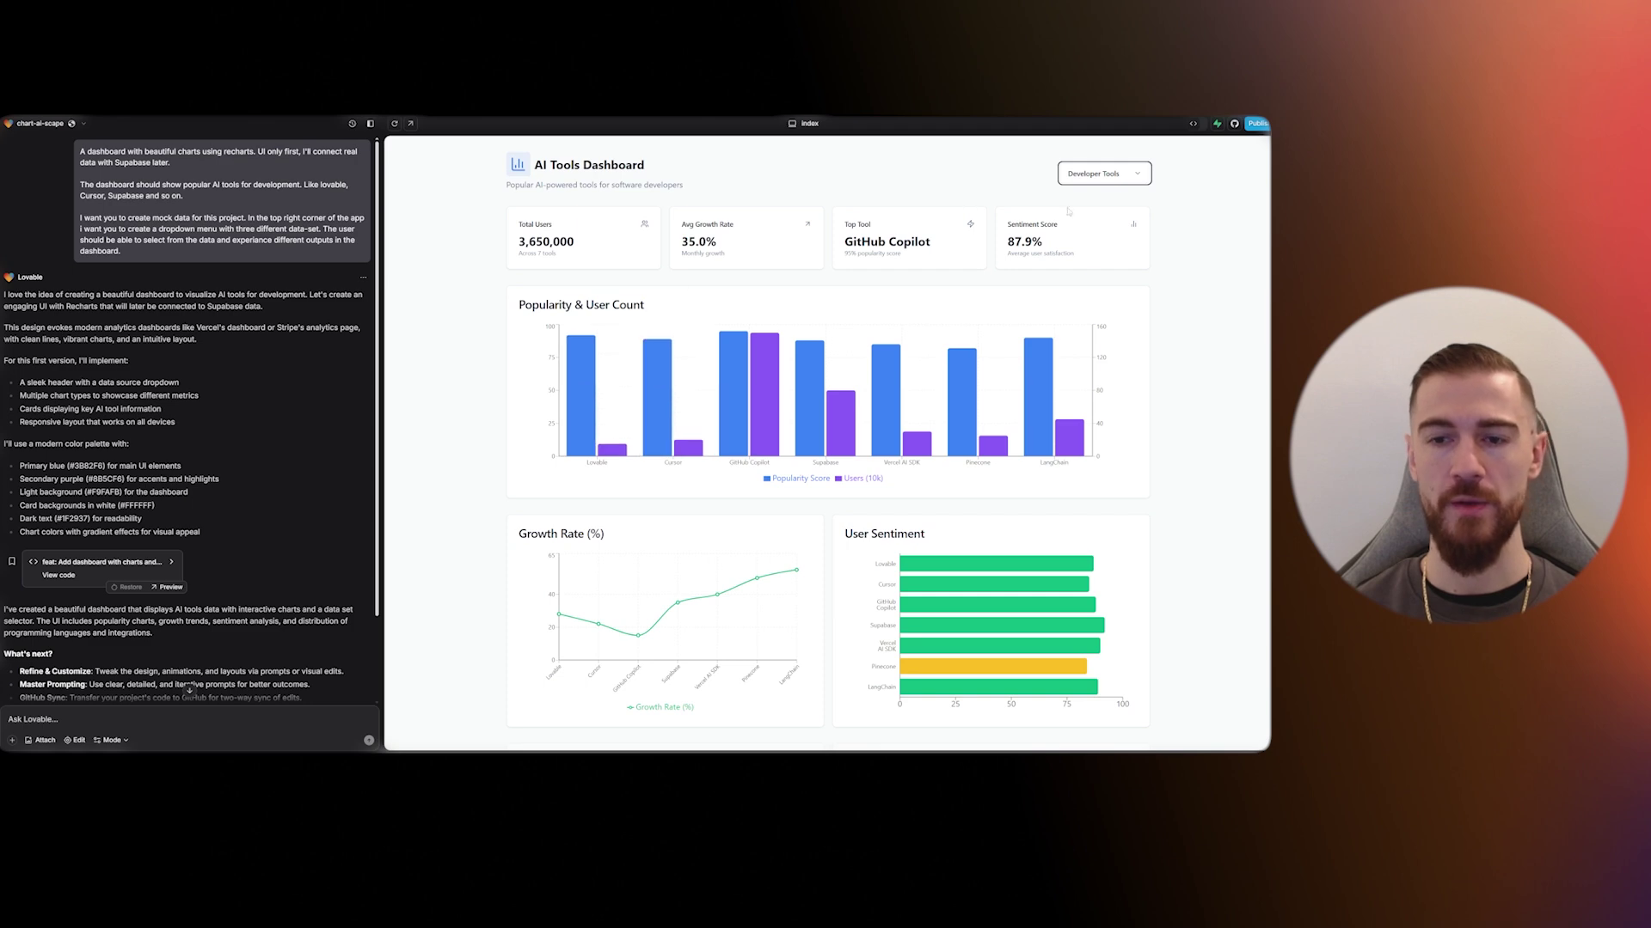
pyautogui.scroll(-5, 602, 397)
pyautogui.scroll(-2, 606, 398)
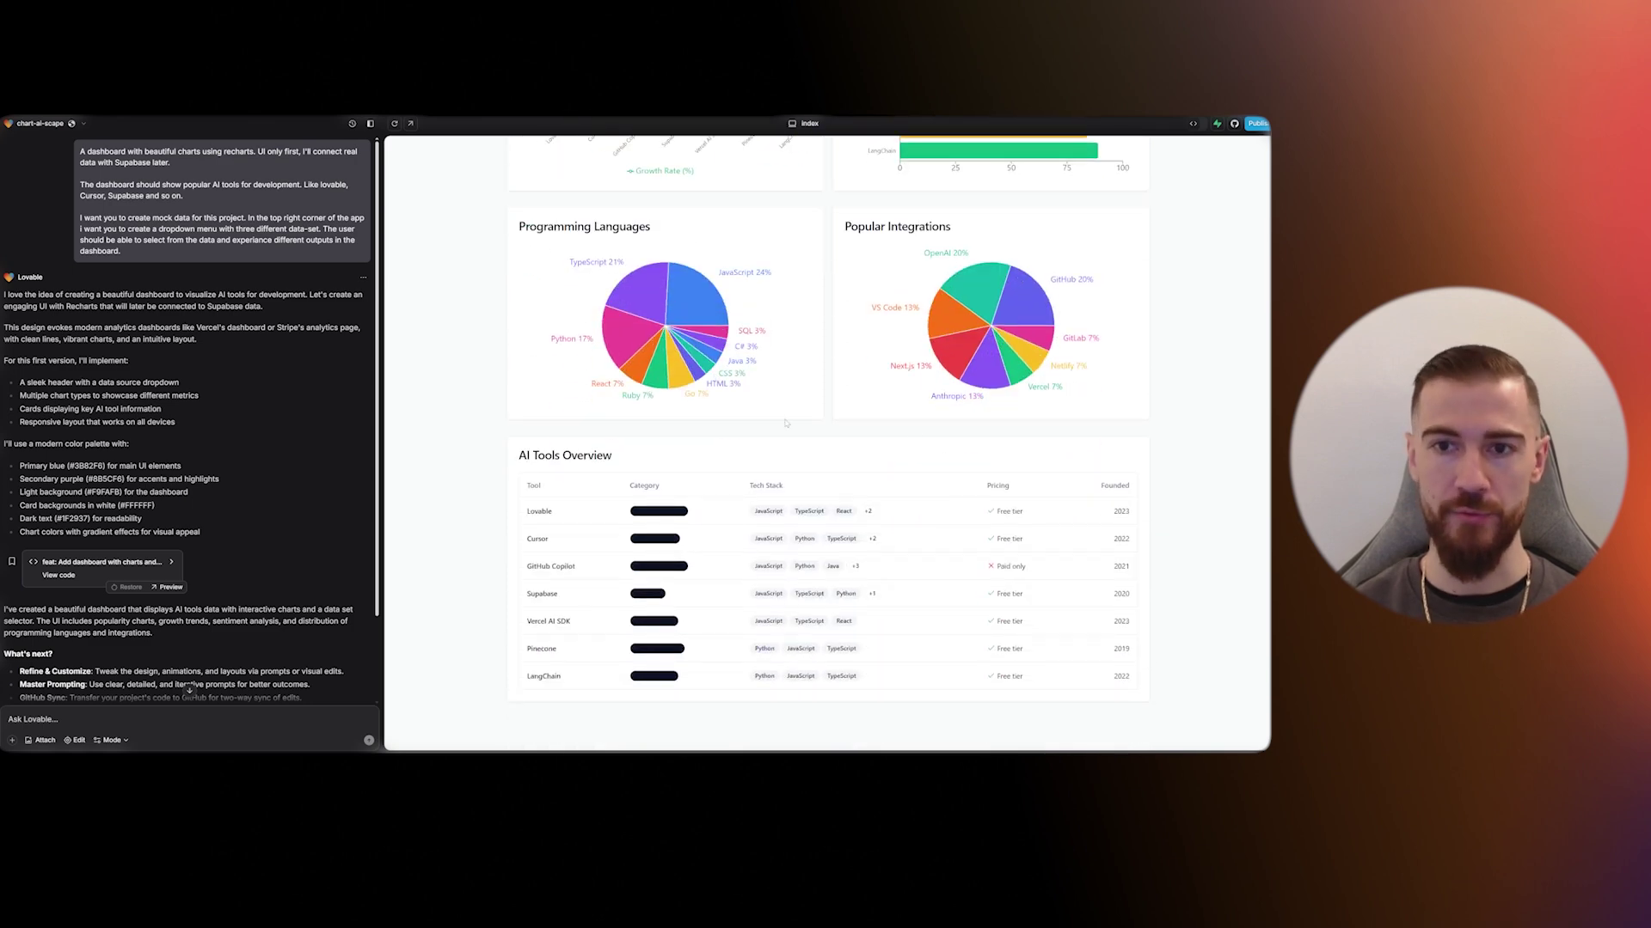
pyautogui.scroll(6, 697, 416)
# - Ask Lovable for a second page where users pick tools to learn from simple category tables
pyautogui.click(189, 720)
pyautogui.write('Add a sec')
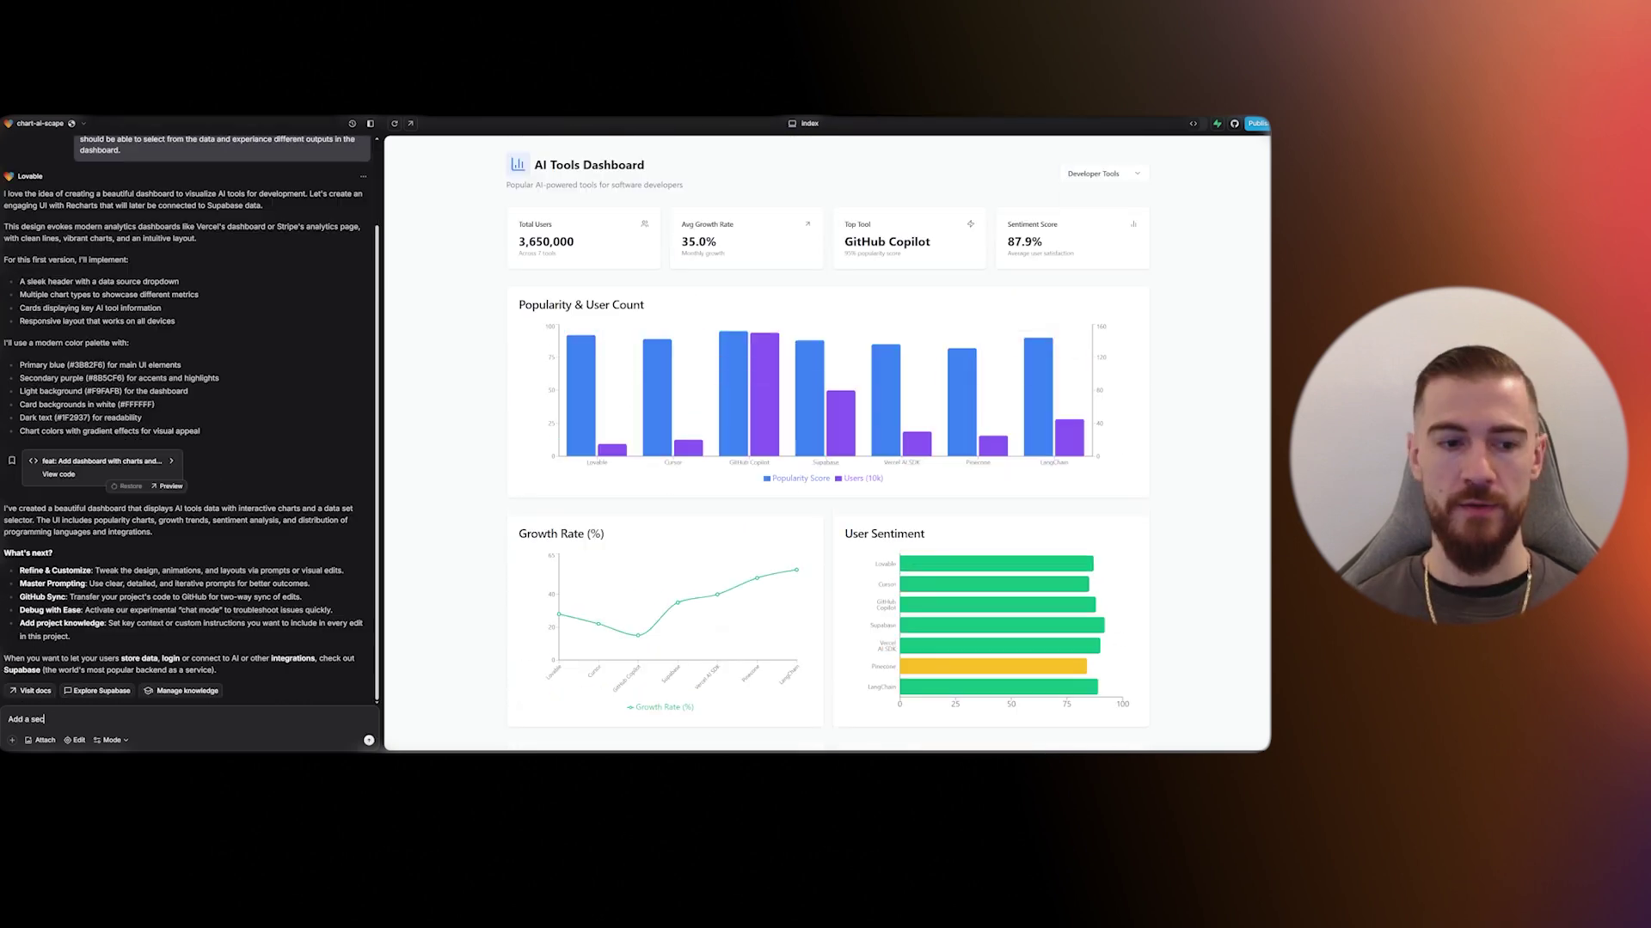
pyautogui.write('ond page where us')
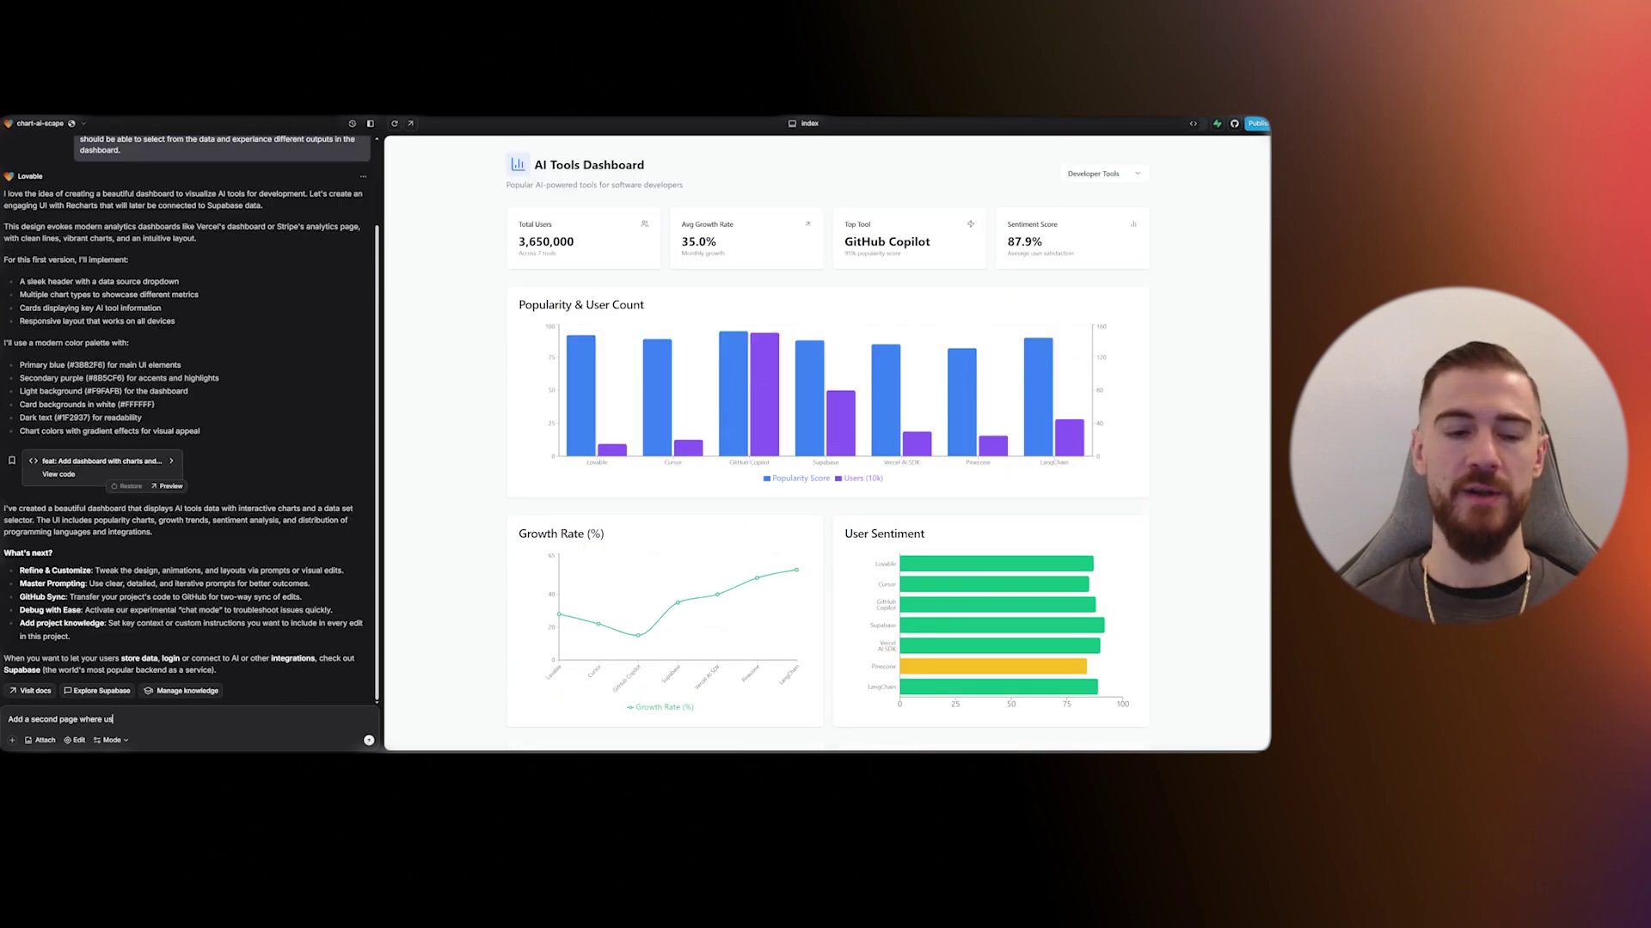
pyautogui.write('ers can select what')
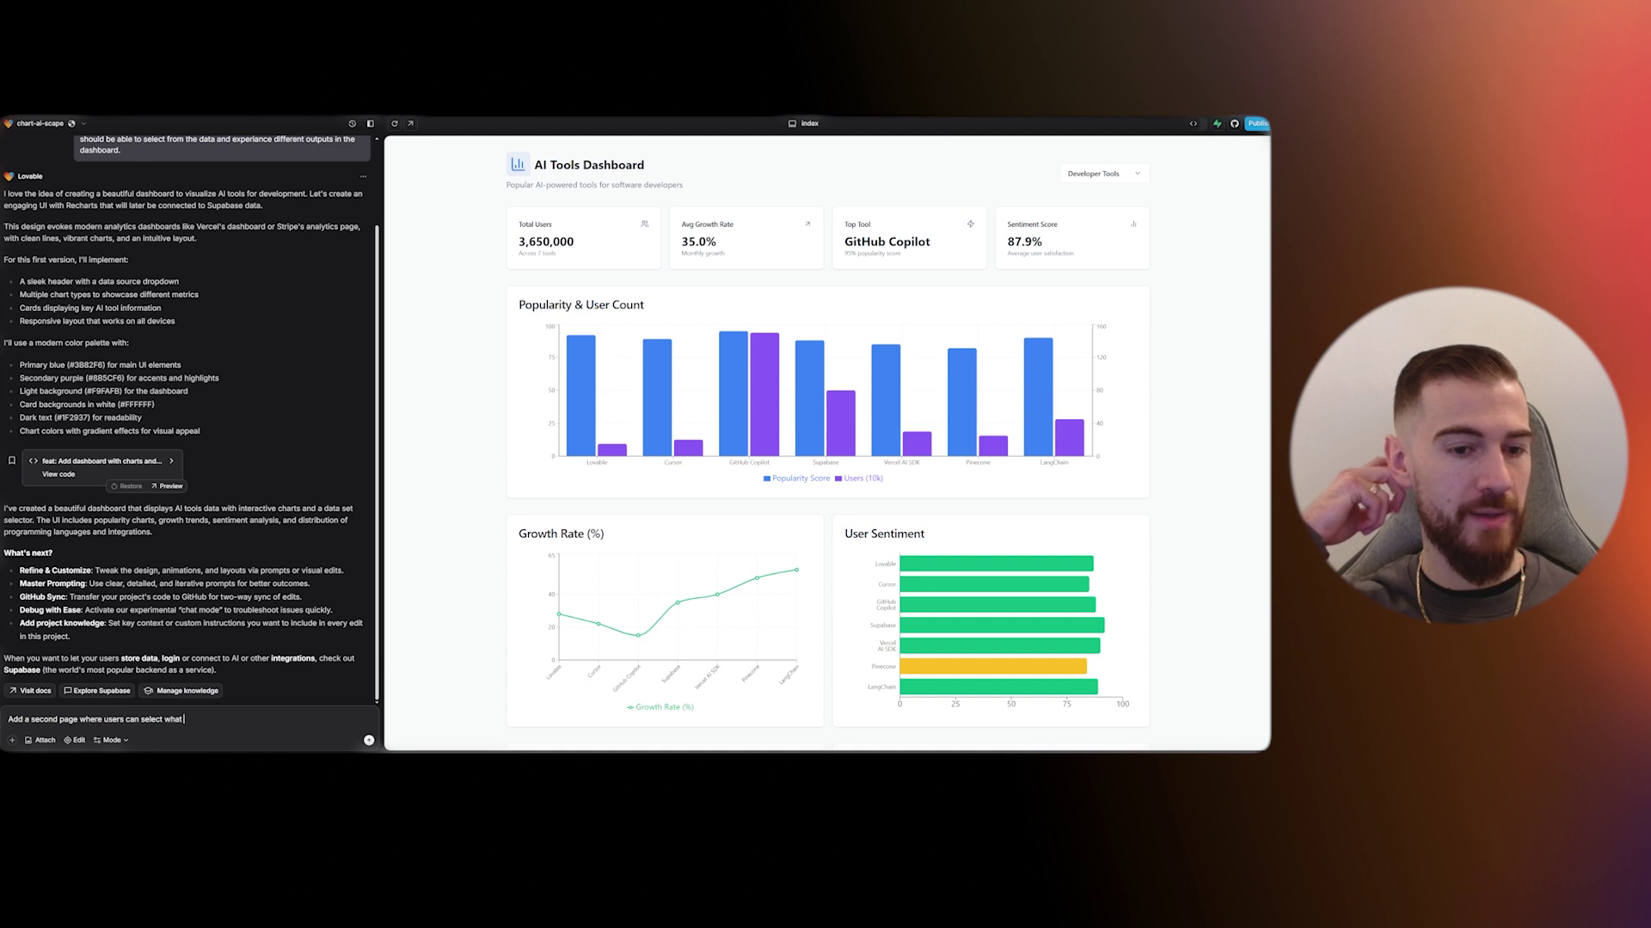
pyautogui.write(' tools they want to learn')
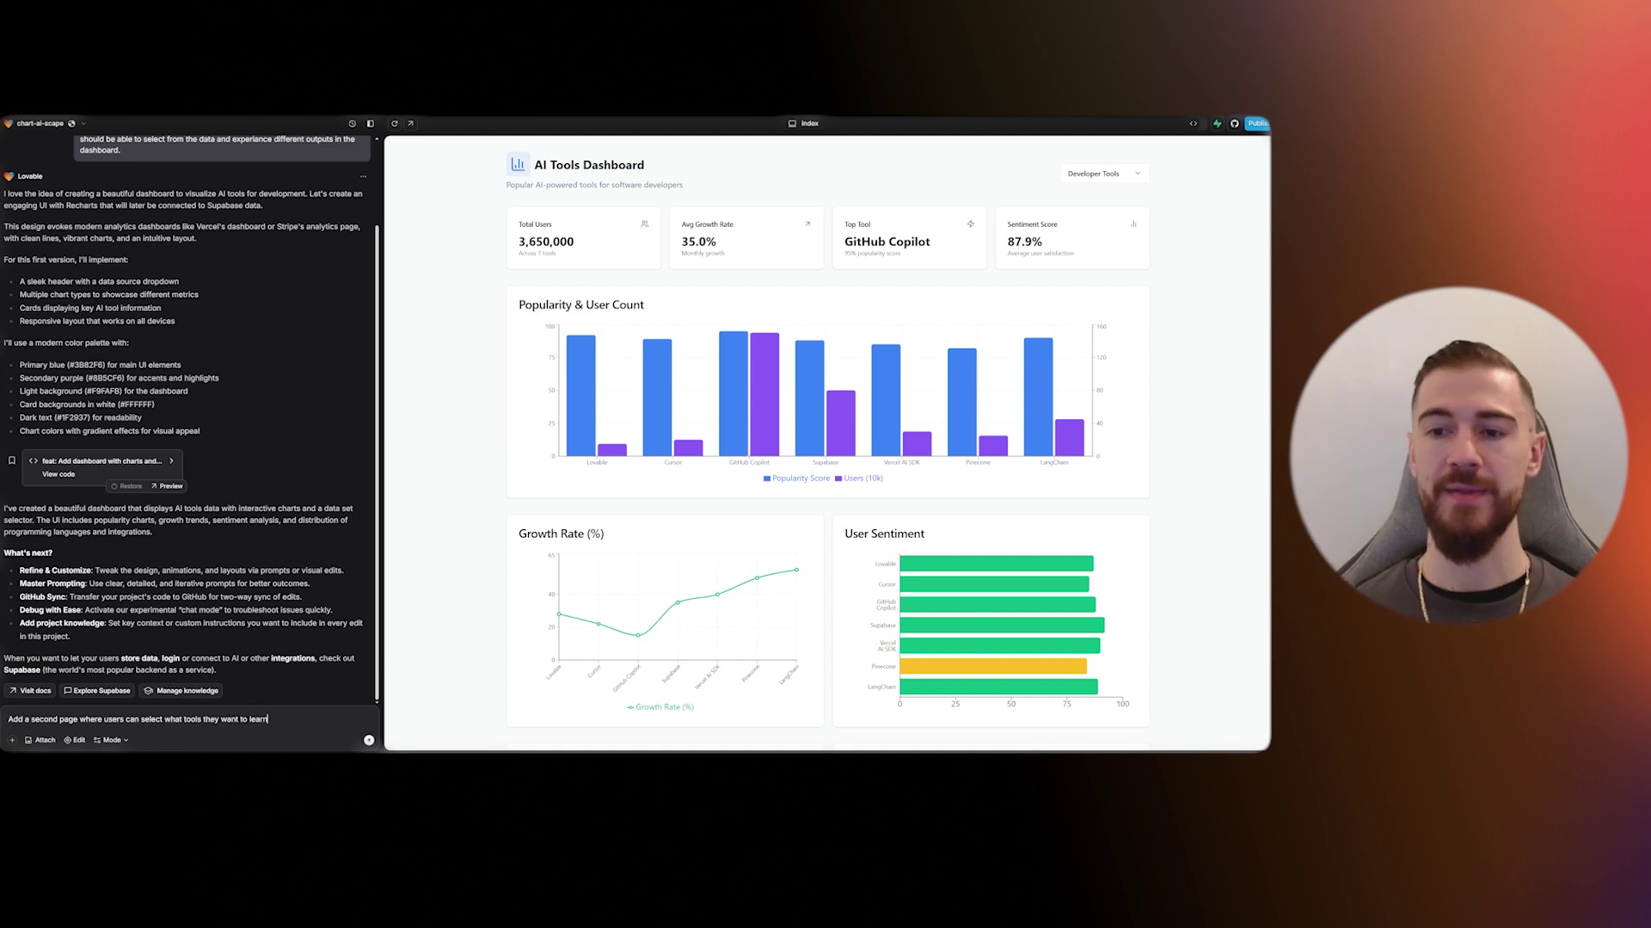
pyautogui.write('. Create a simple tabl')
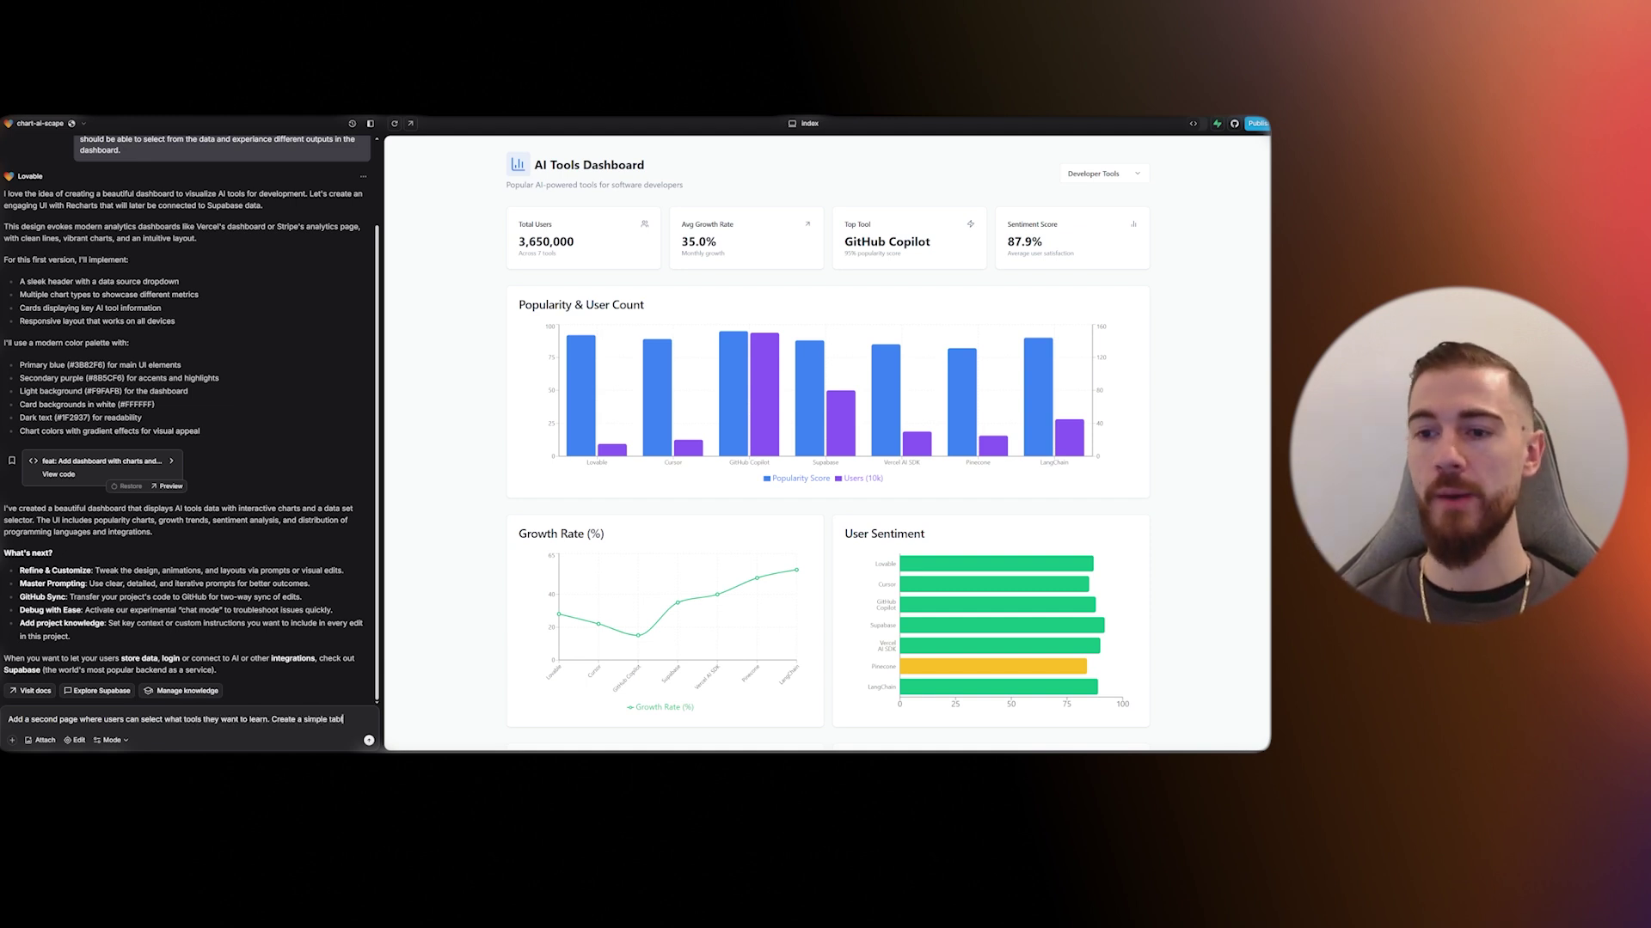
pyautogui.write('e menu where the user can select t')
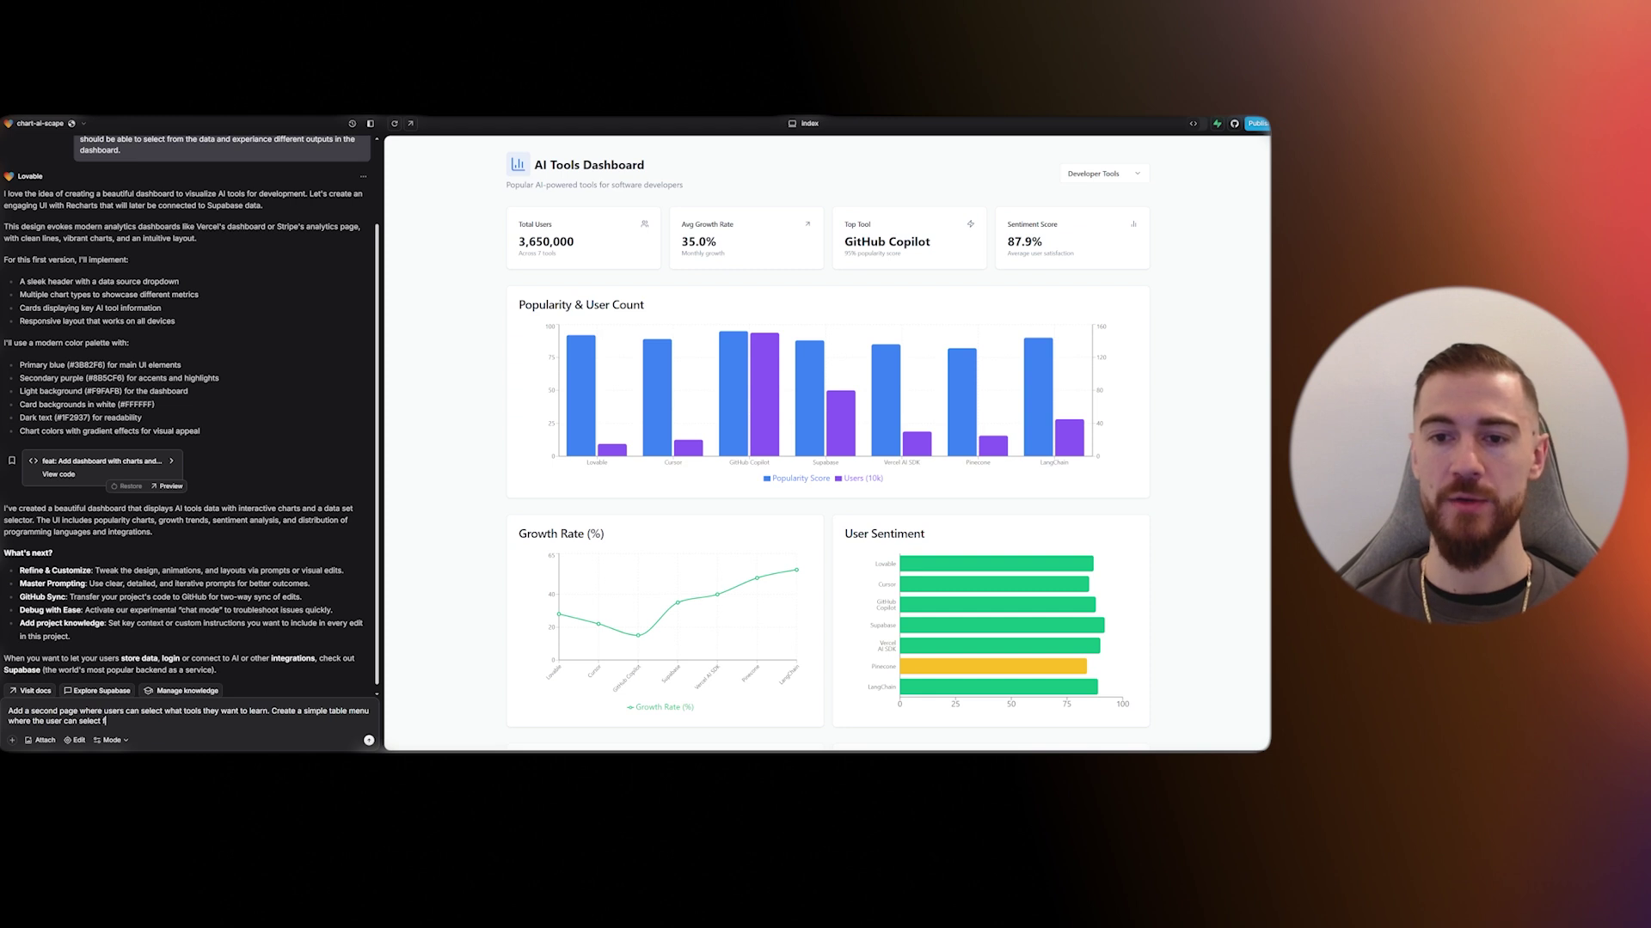
pyautogui.press('BackSpace')
pyautogui.write('from the available tools')
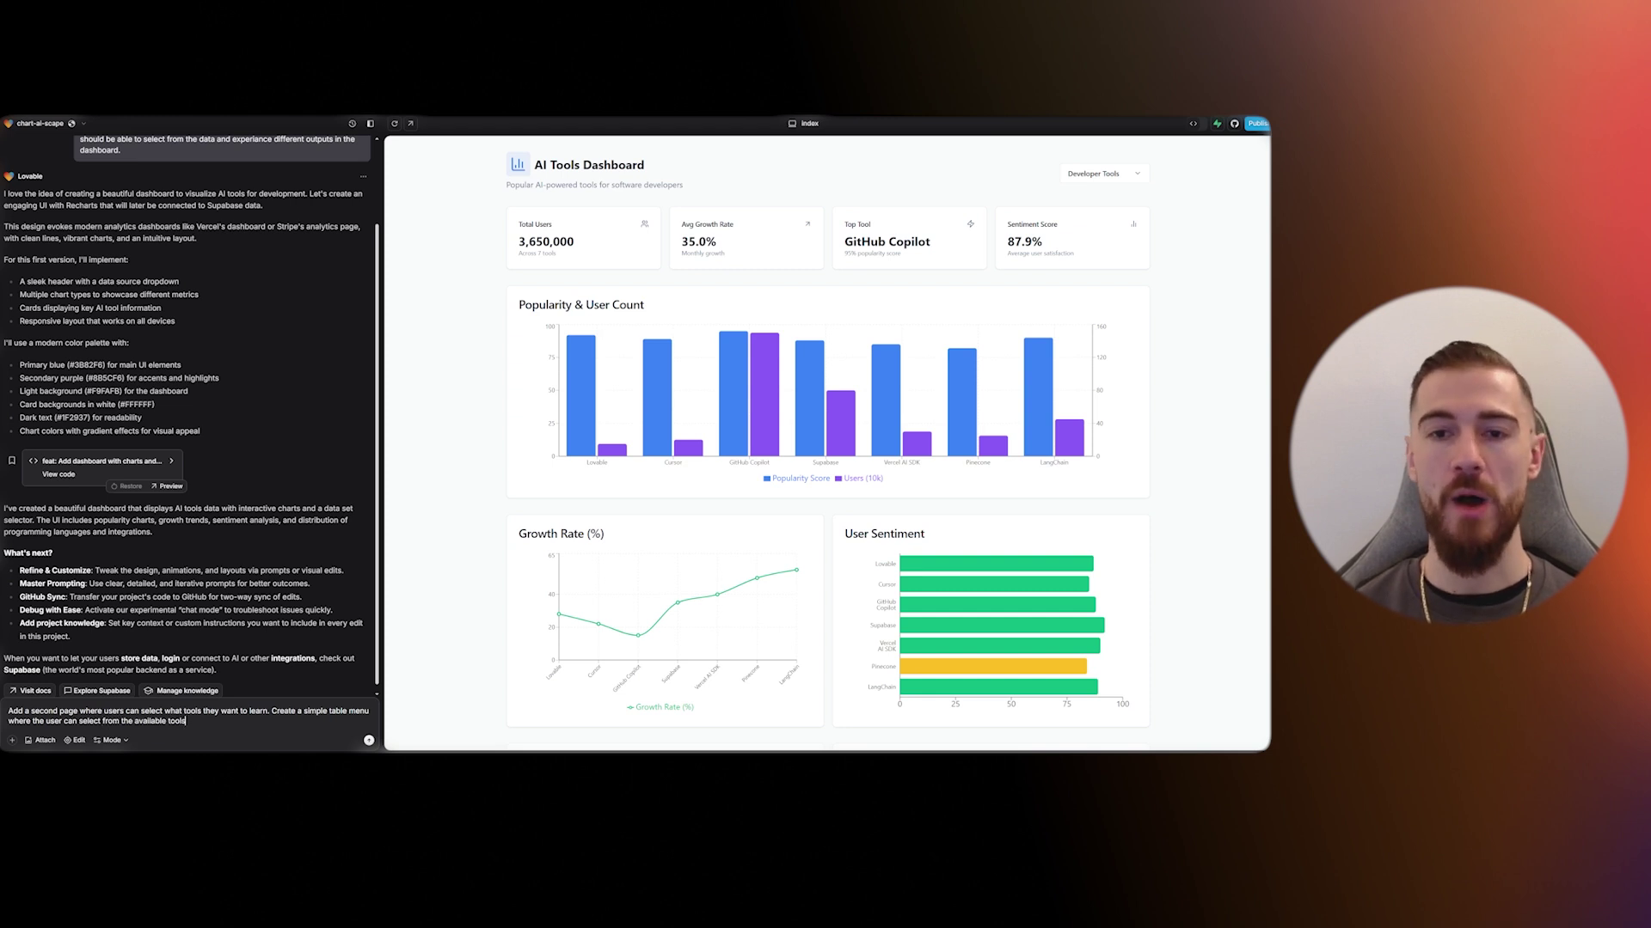
pyautogui.write('. ')
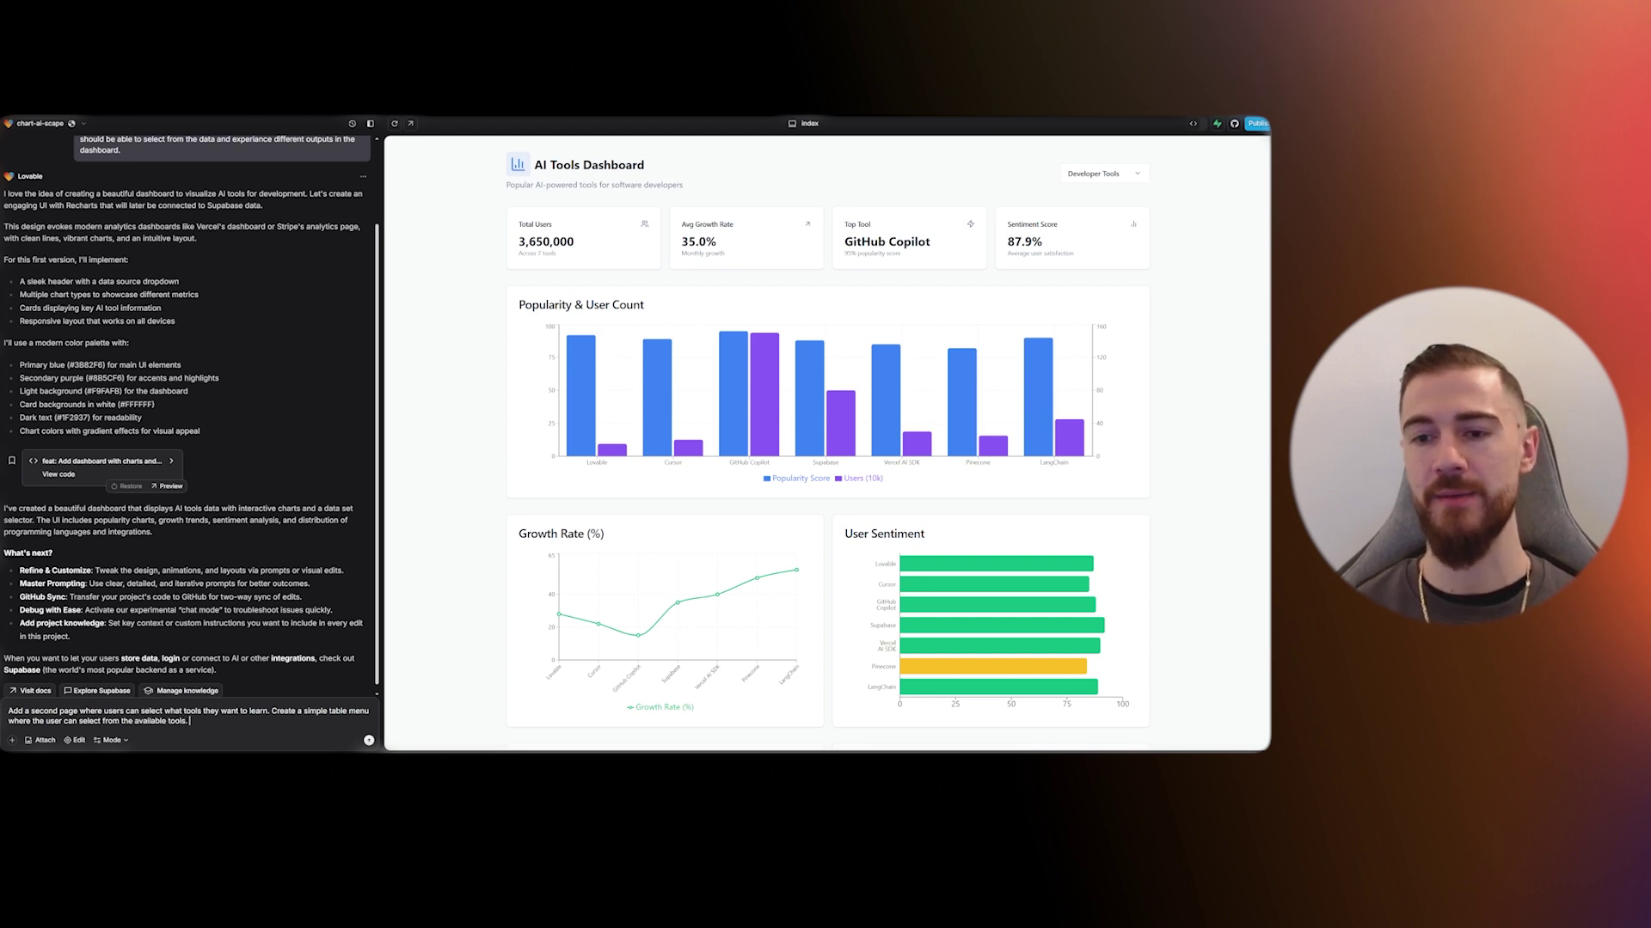
pyautogui.write('Sort them by category')
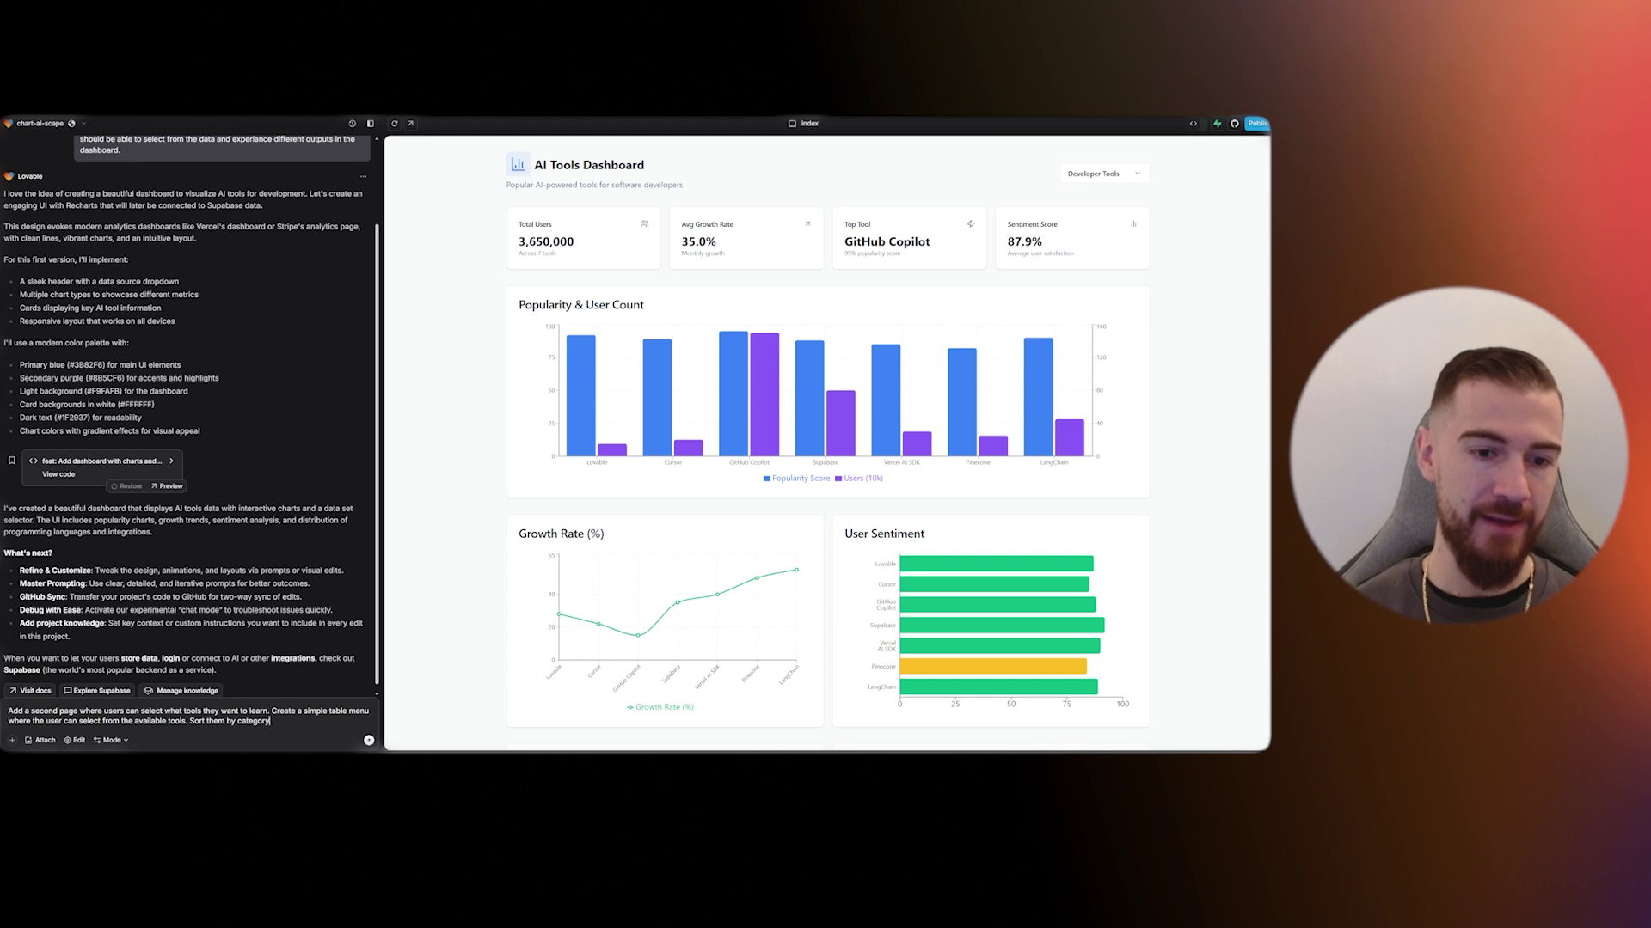
pyautogui.write('s: Dev to')
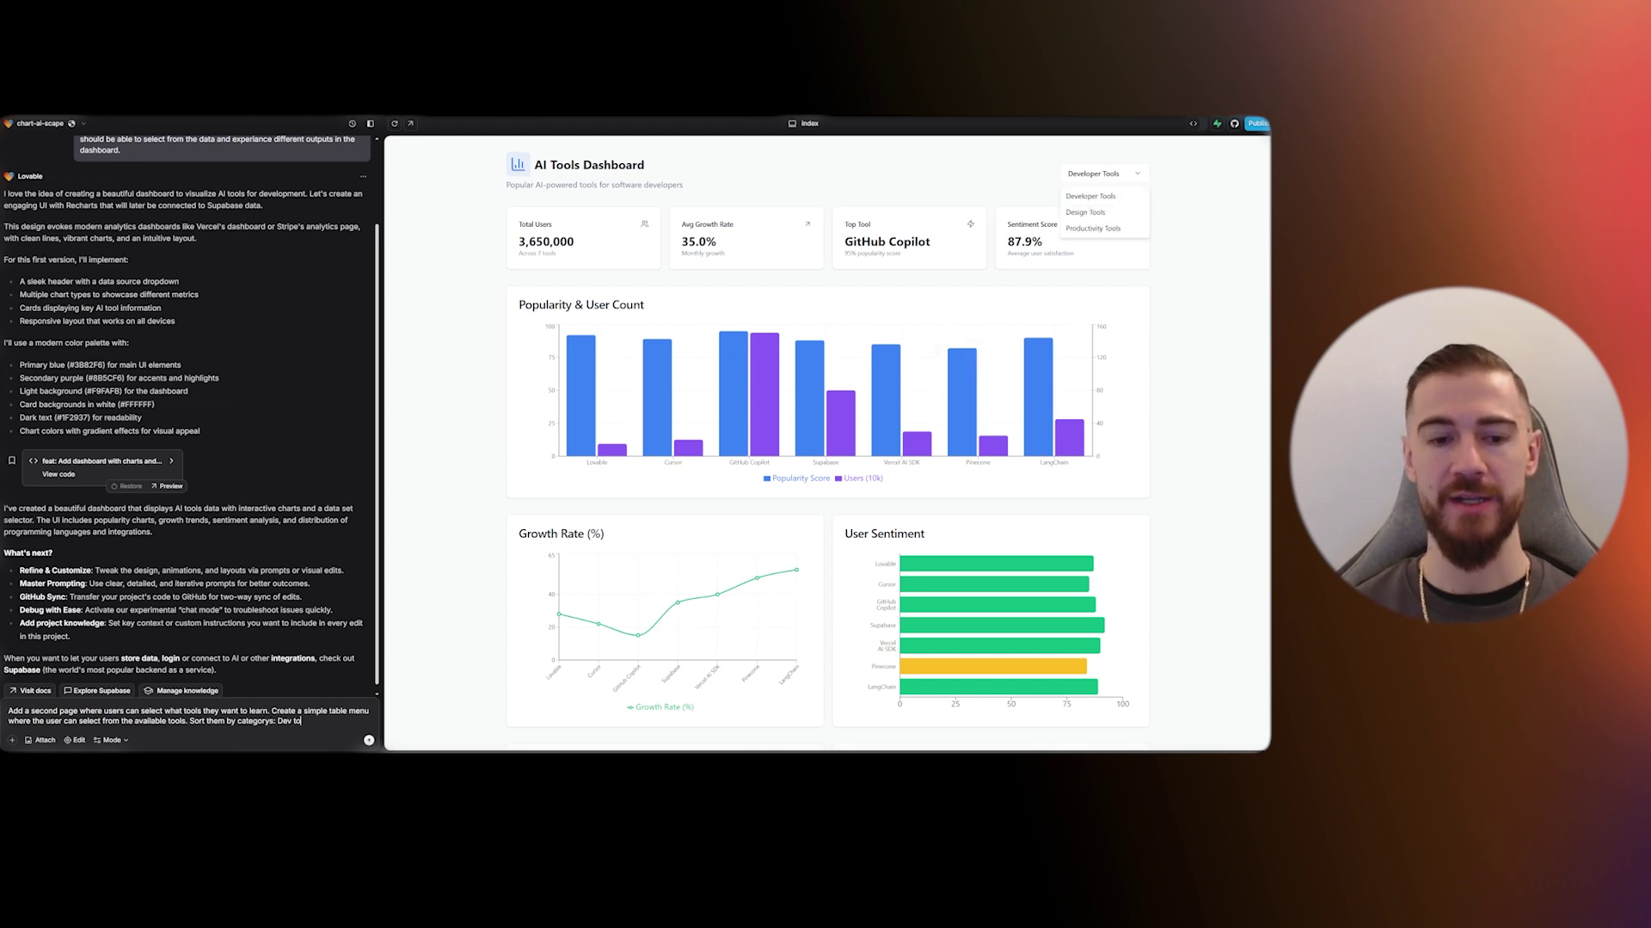
pyautogui.write('ols, Design tools and Productivity tools.')
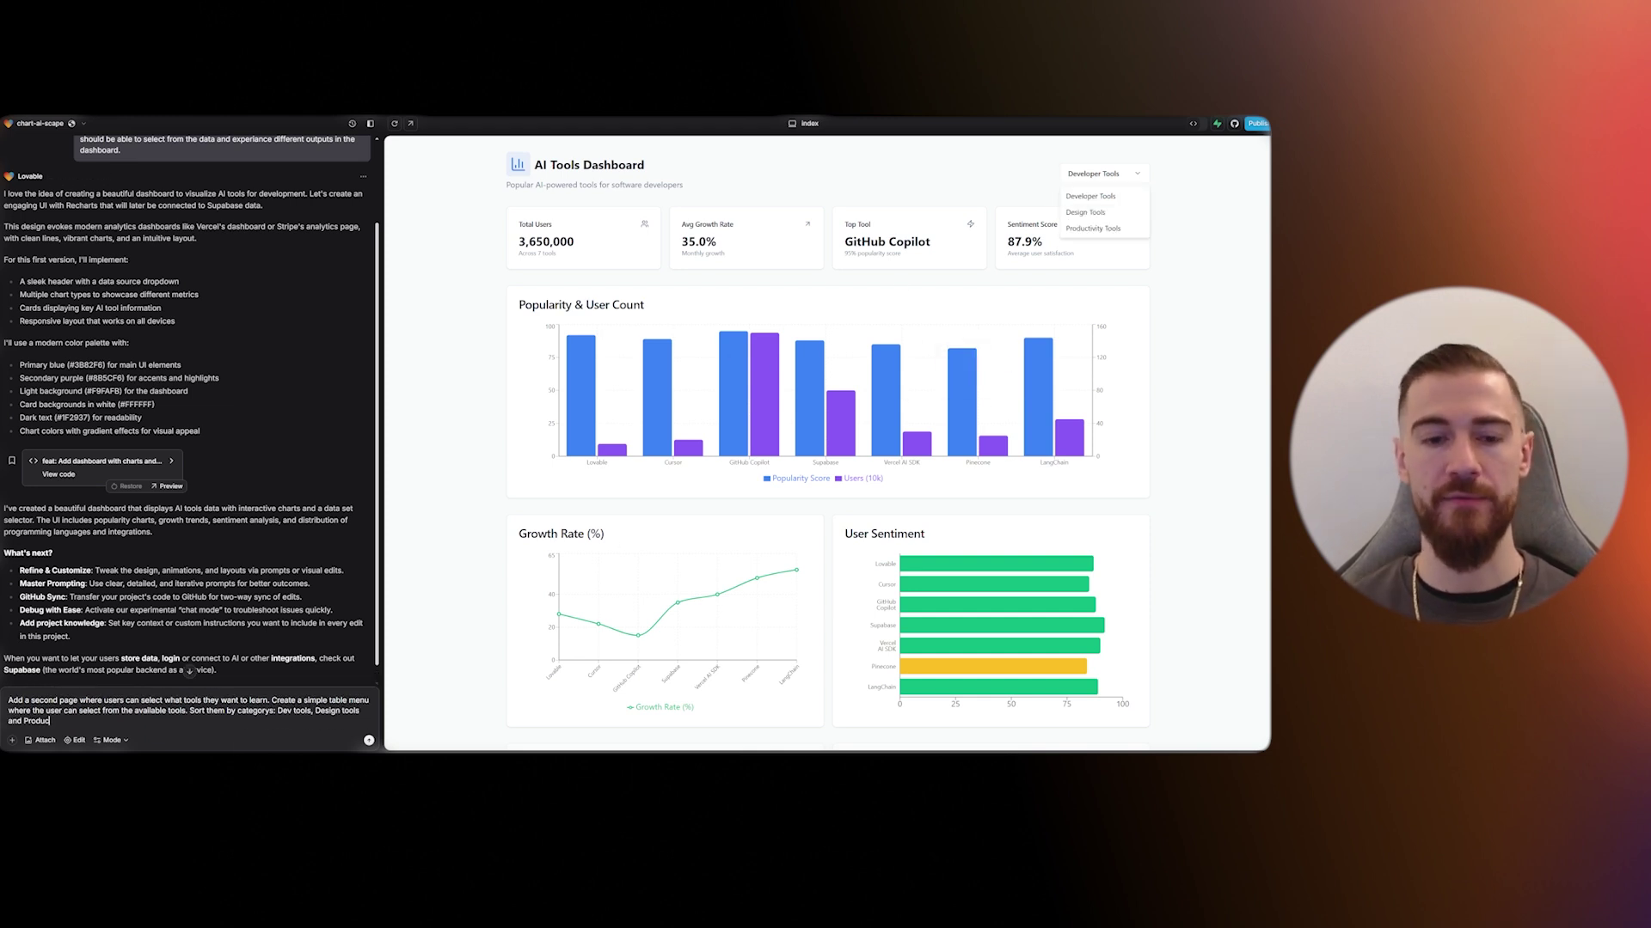
pyautogui.hotkey('ctrl', 'a')
pyautogui.press('Return')
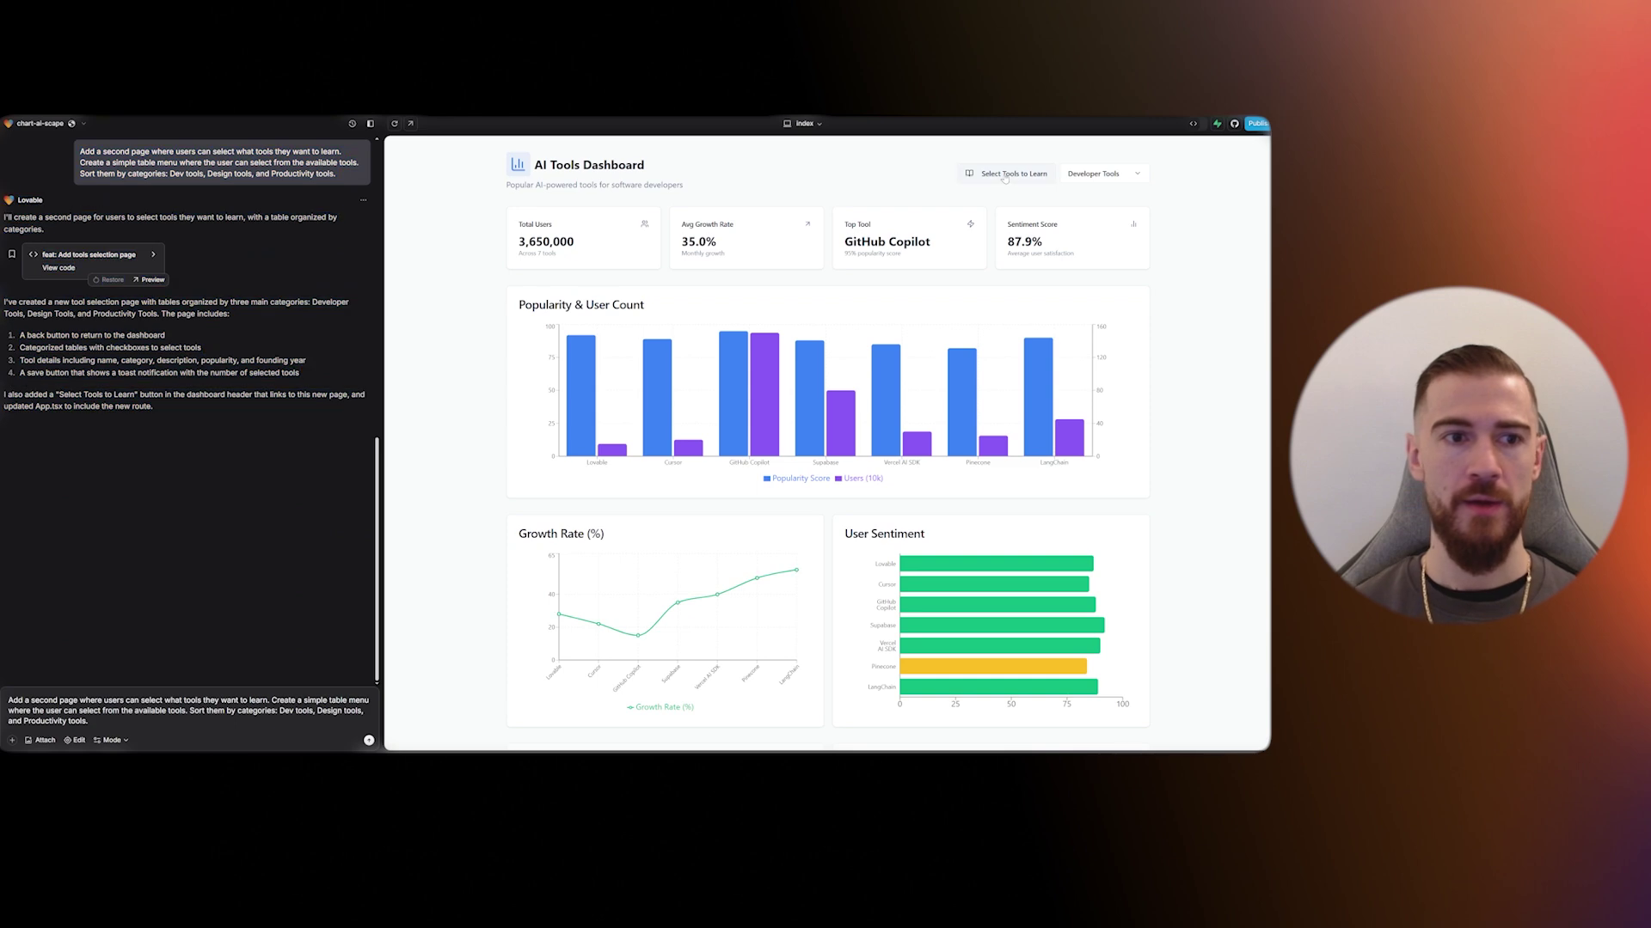
# - On the tools selection page, tick Lovable, Cursor, Figma AI and Midjourney
pyautogui.click(1002, 181)
pyautogui.scroll(-5, 999, 188)
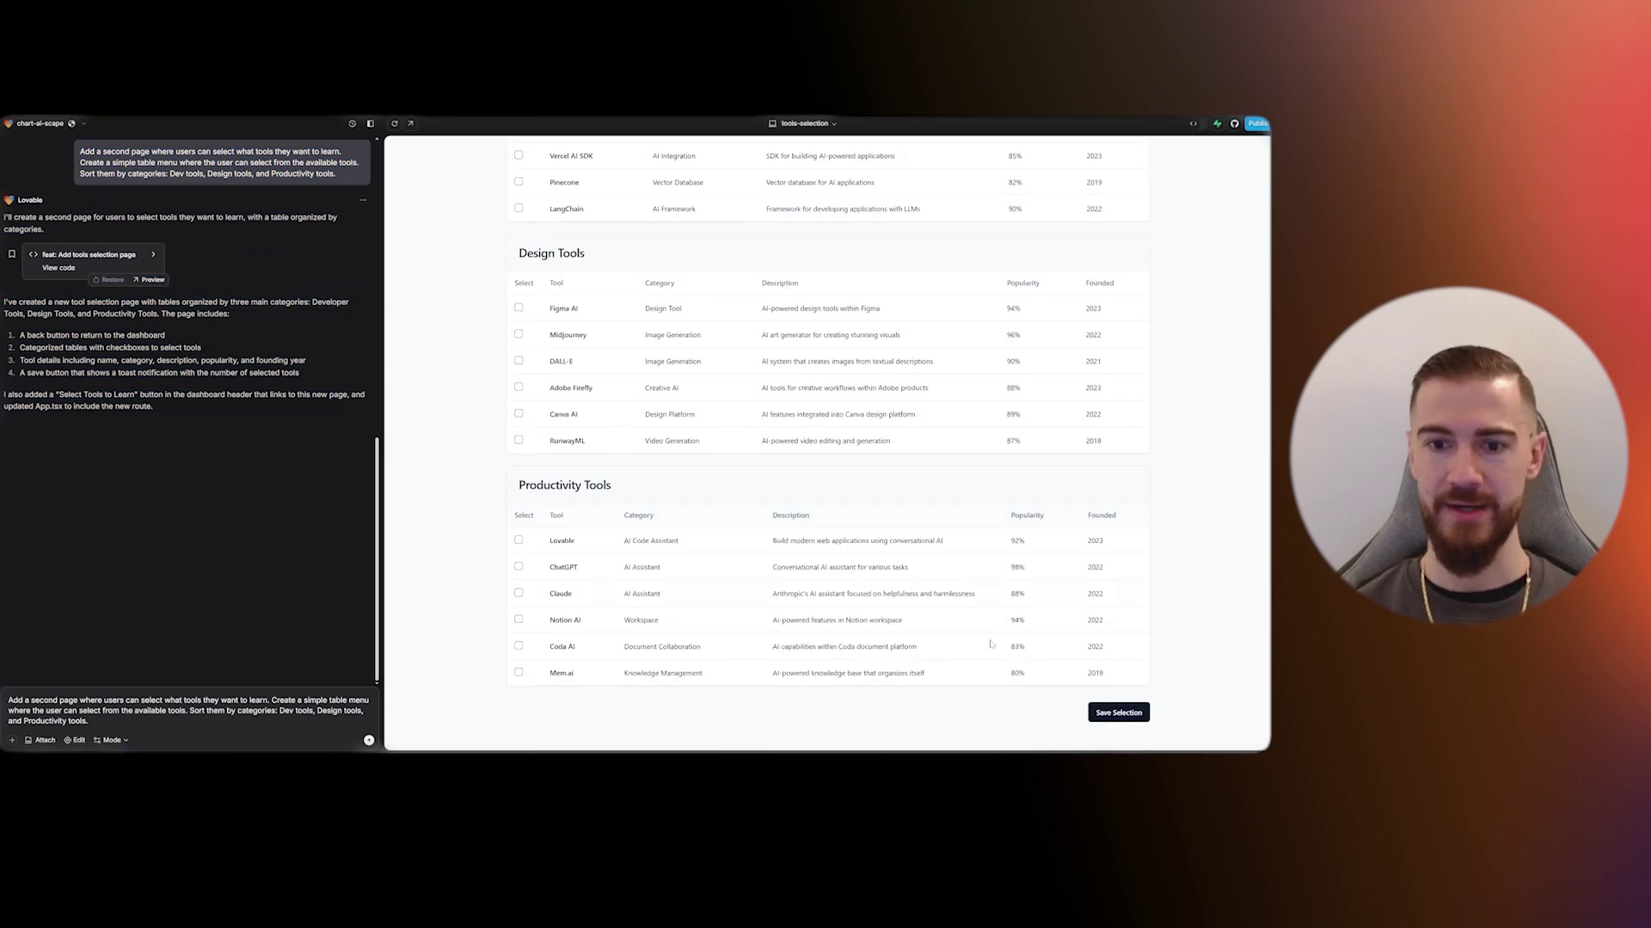
pyautogui.scroll(5, 509, 280)
pyautogui.click(518, 300)
pyautogui.click(518, 326)
pyautogui.click(518, 559)
pyautogui.click(519, 586)
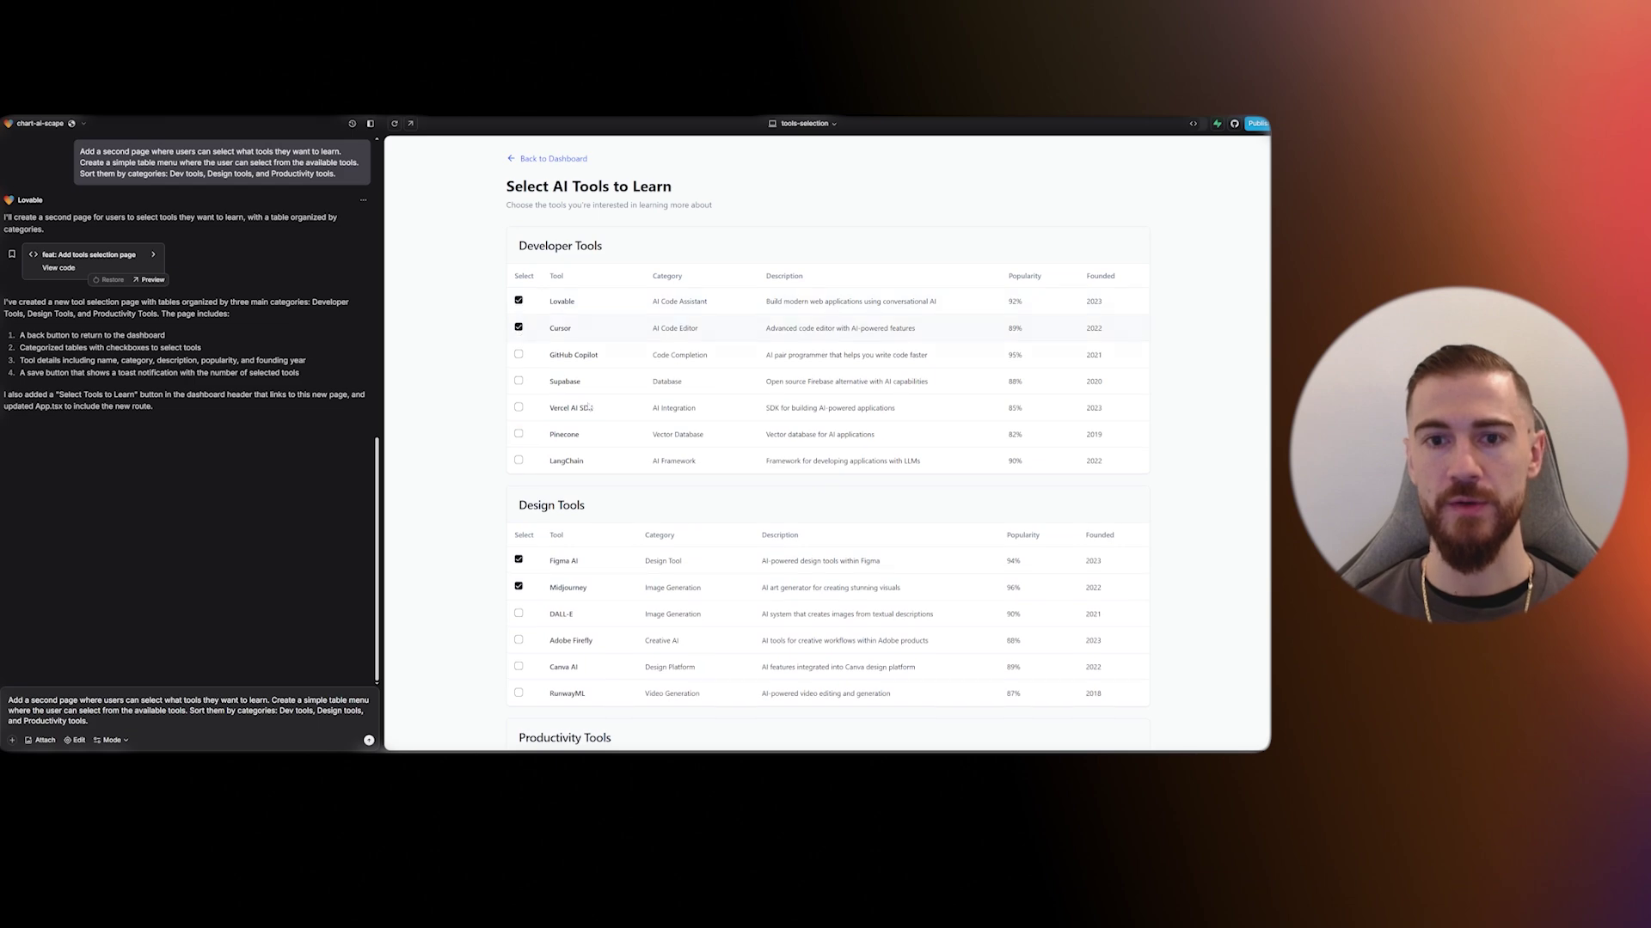
# - Tick more rows in the lower and Productivity Tools tables and check for duplicated selections
pyautogui.scroll(-5, 533, 430)
pyautogui.click(518, 535)
pyautogui.click(518, 561)
pyautogui.scroll(1, 537, 533)
pyautogui.click(518, 675)
pyautogui.scroll(-1, 542, 549)
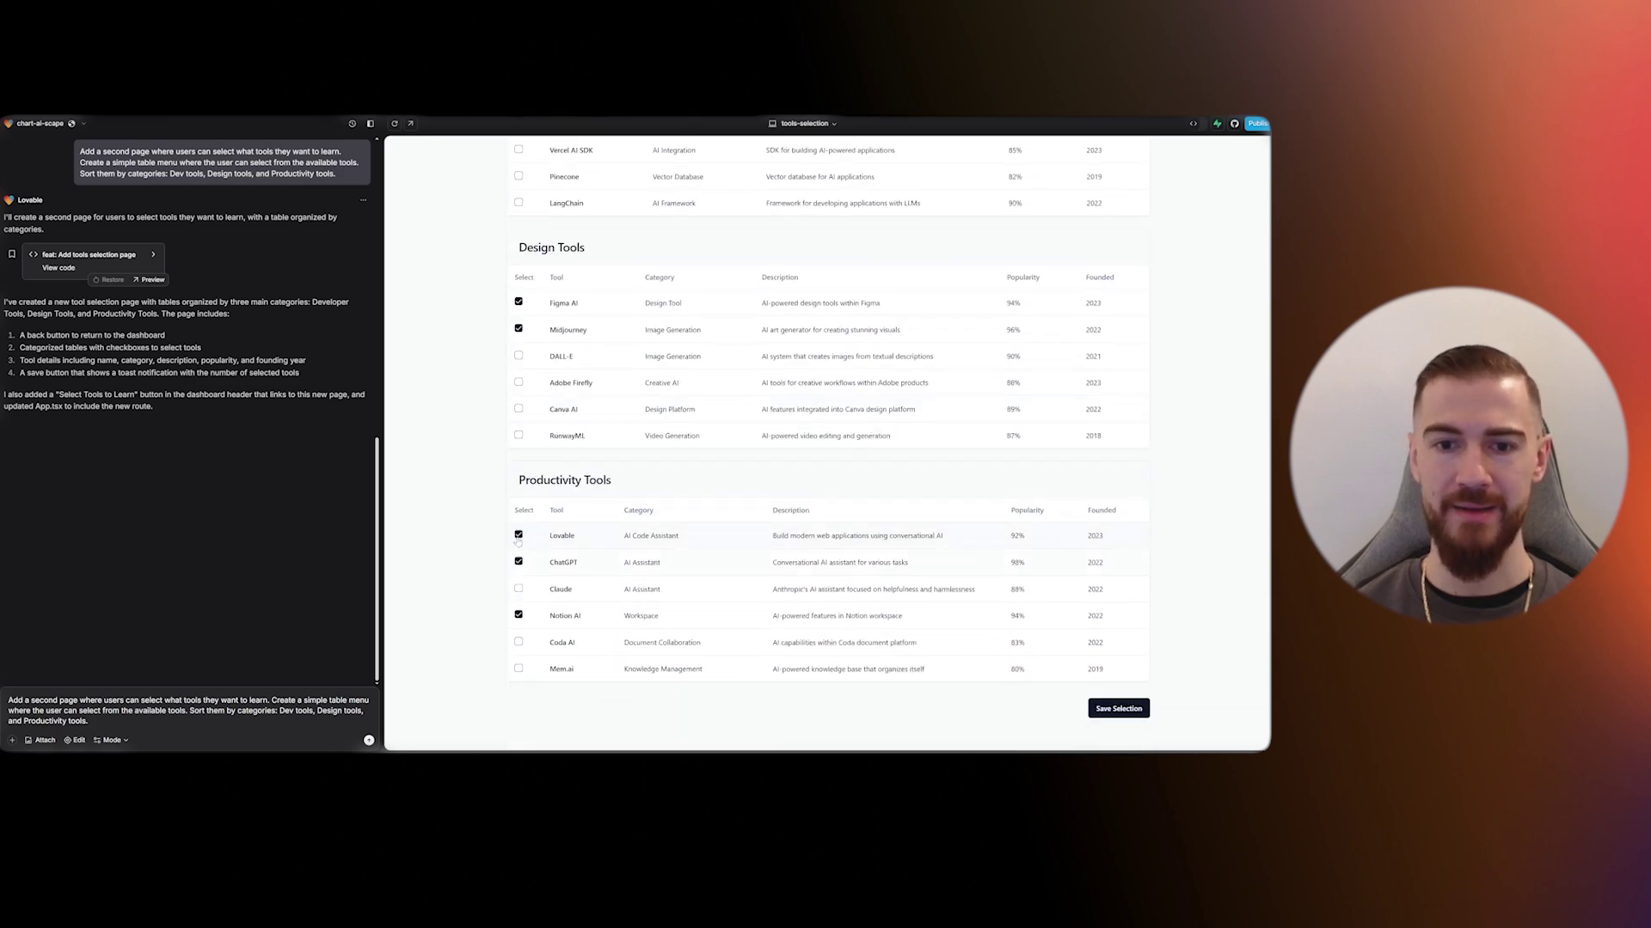
pyautogui.scroll(5, 519, 539)
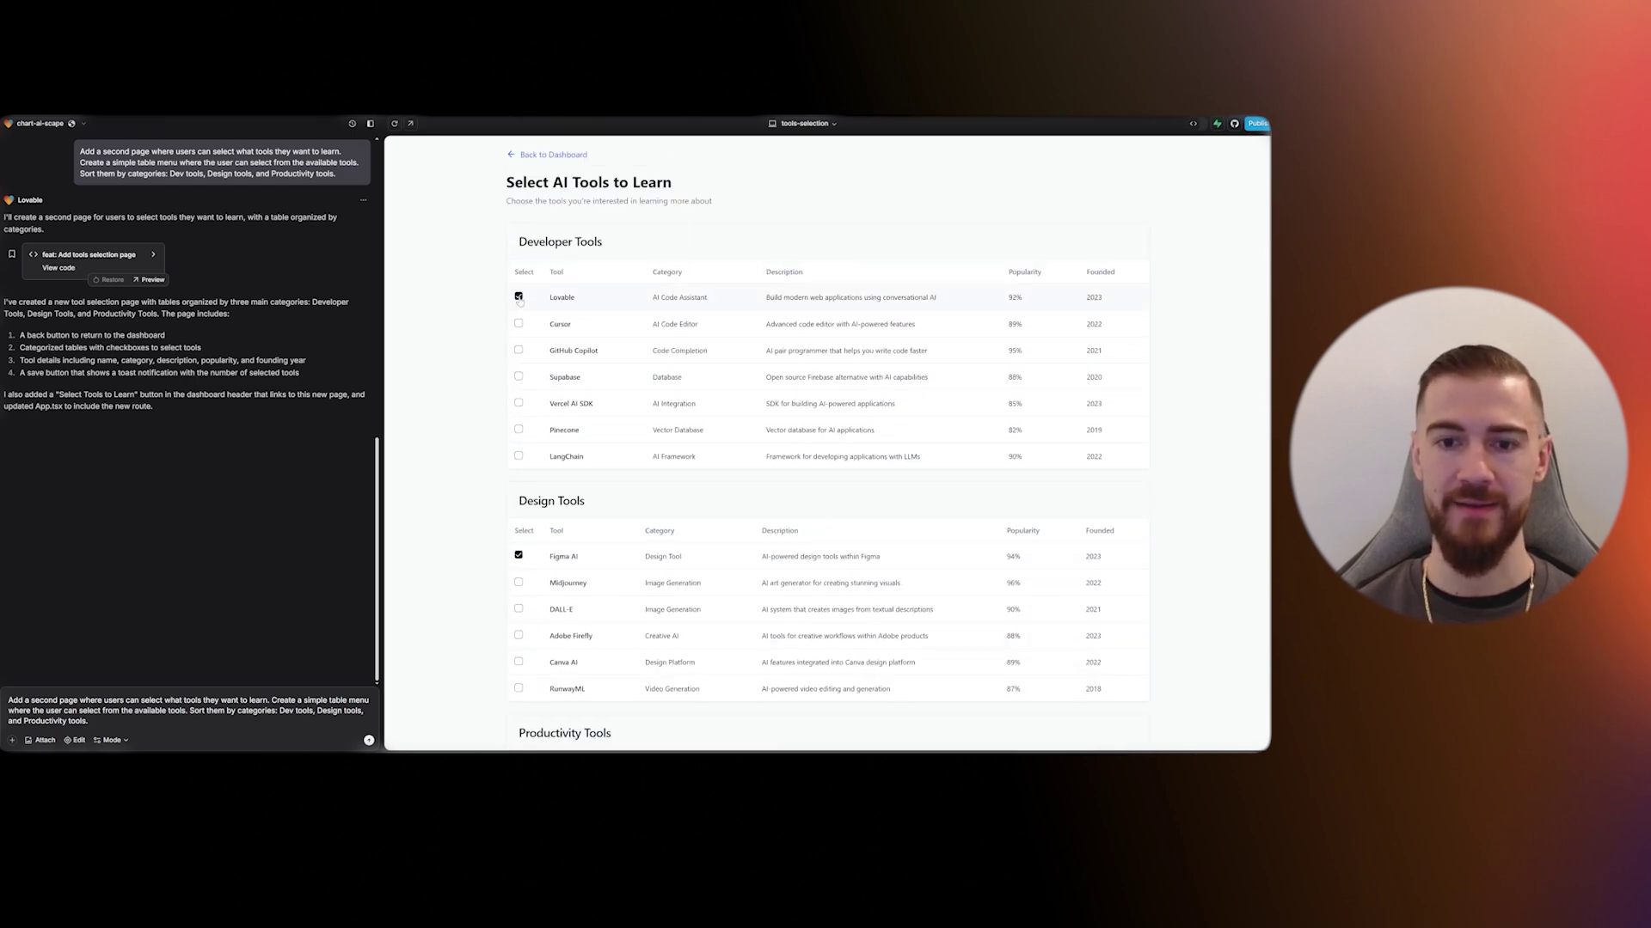
pyautogui.scroll(-3, 526, 439)
pyautogui.scroll(3, 524, 572)
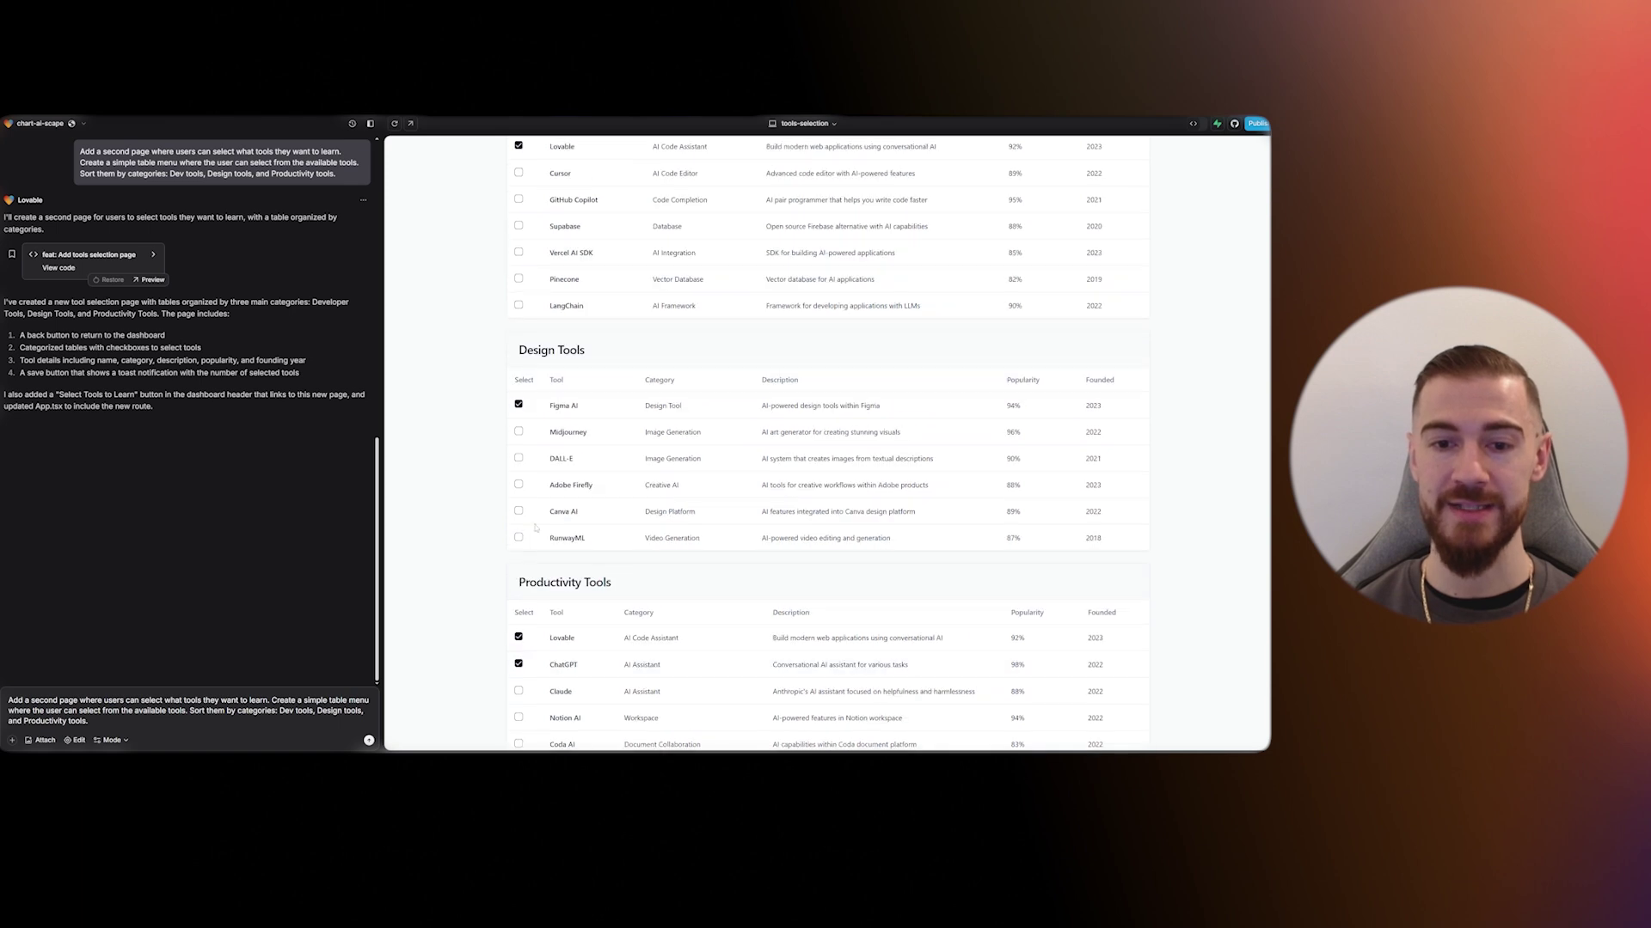
# - Replace the chat prompt with a report of an issue in the tools-selection view
pyautogui.click(172, 710)
pyautogui.press('super+a')
pyautogui.write('There see')
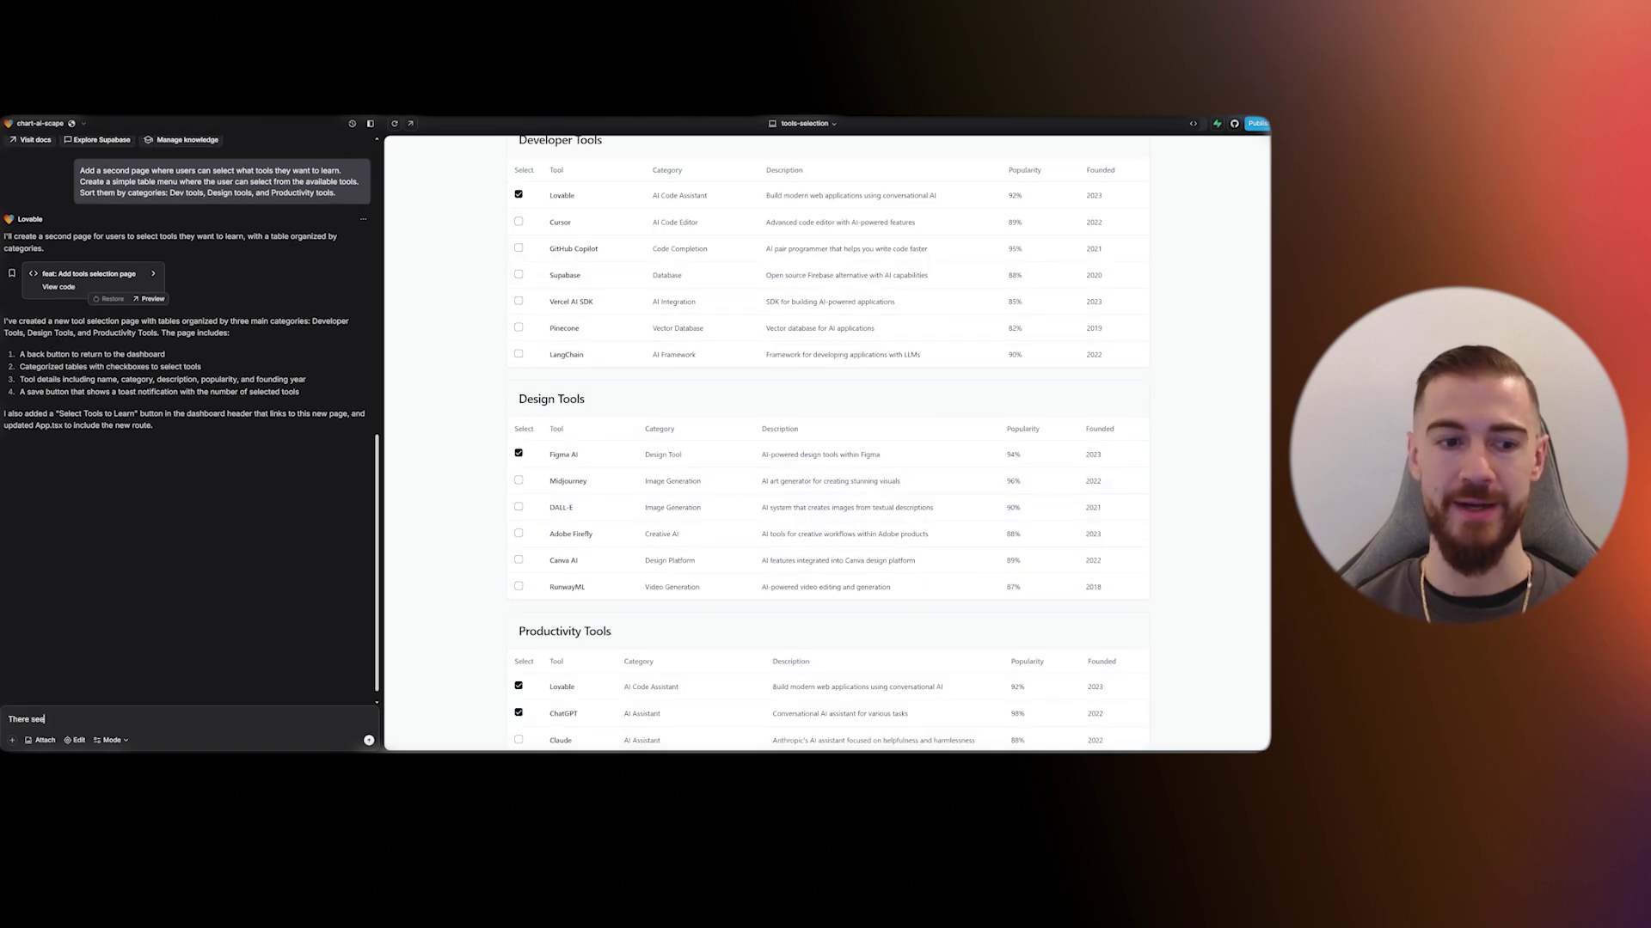
pyautogui.write('ms to be an issue in')
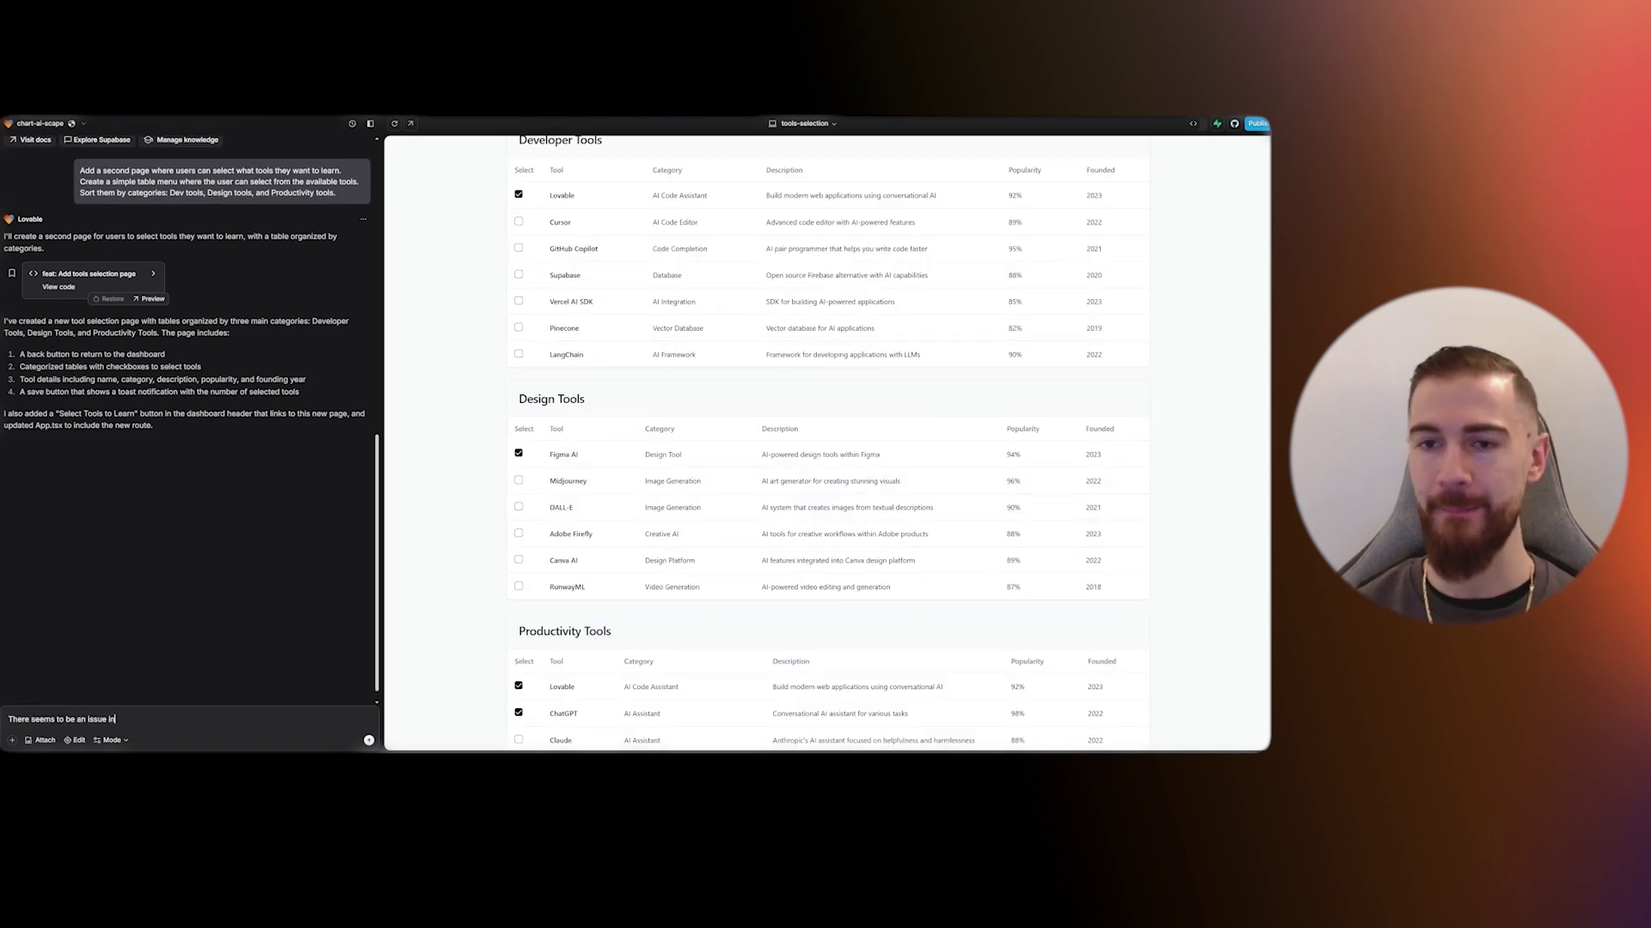
pyautogui.write(' the tools-se')
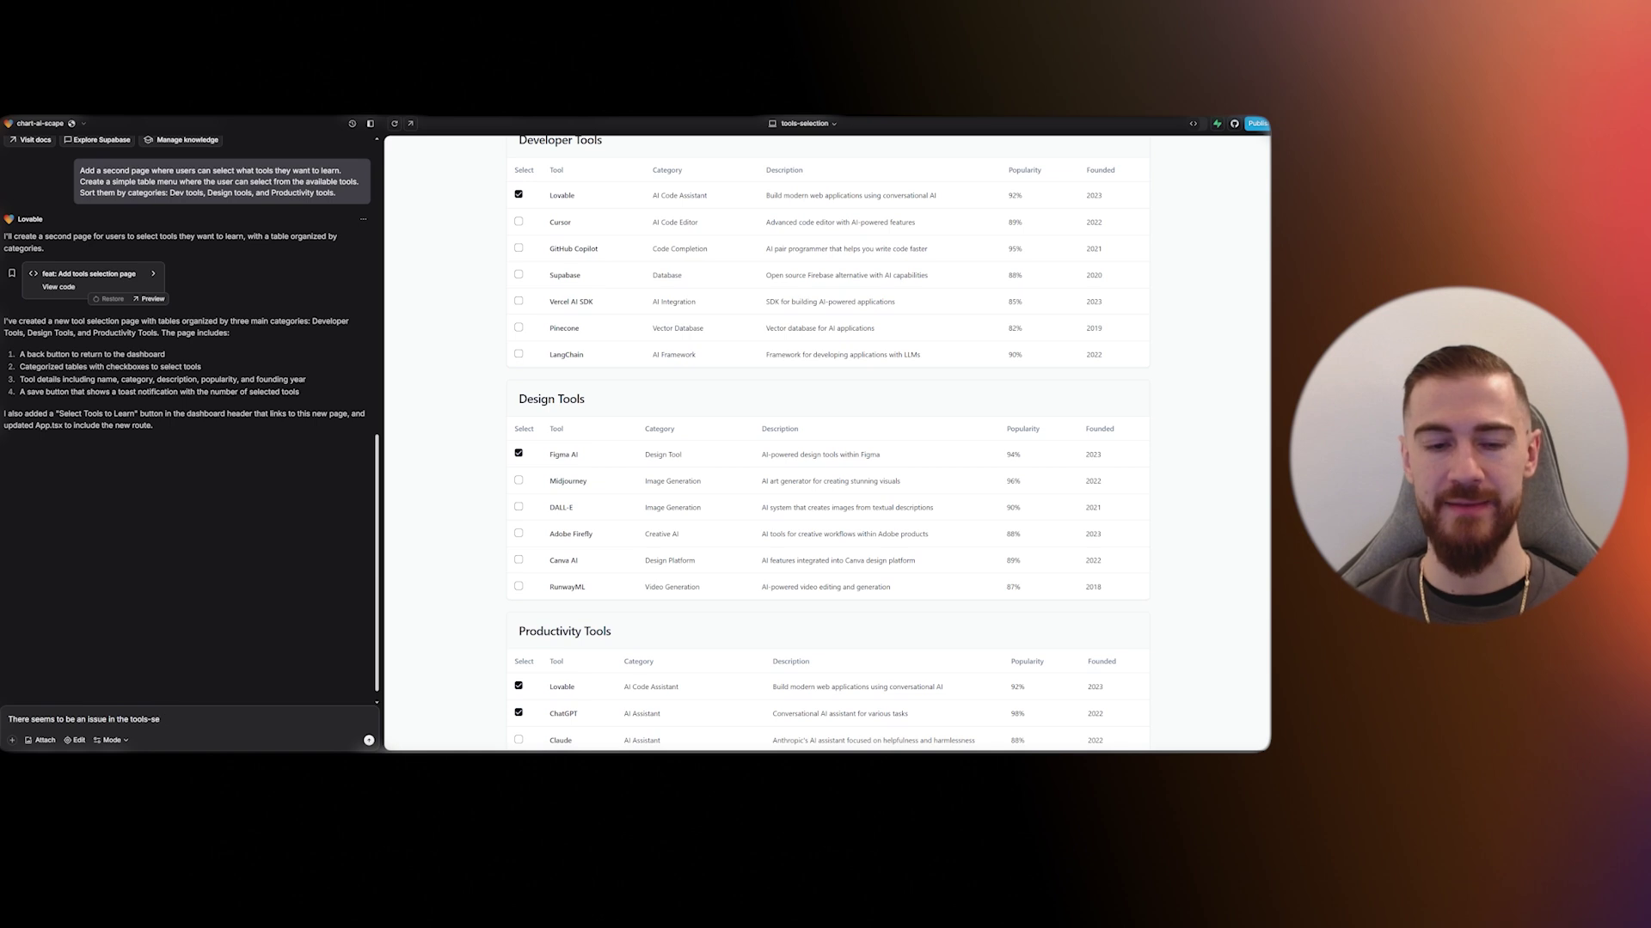
pyautogui.write('lection view.')
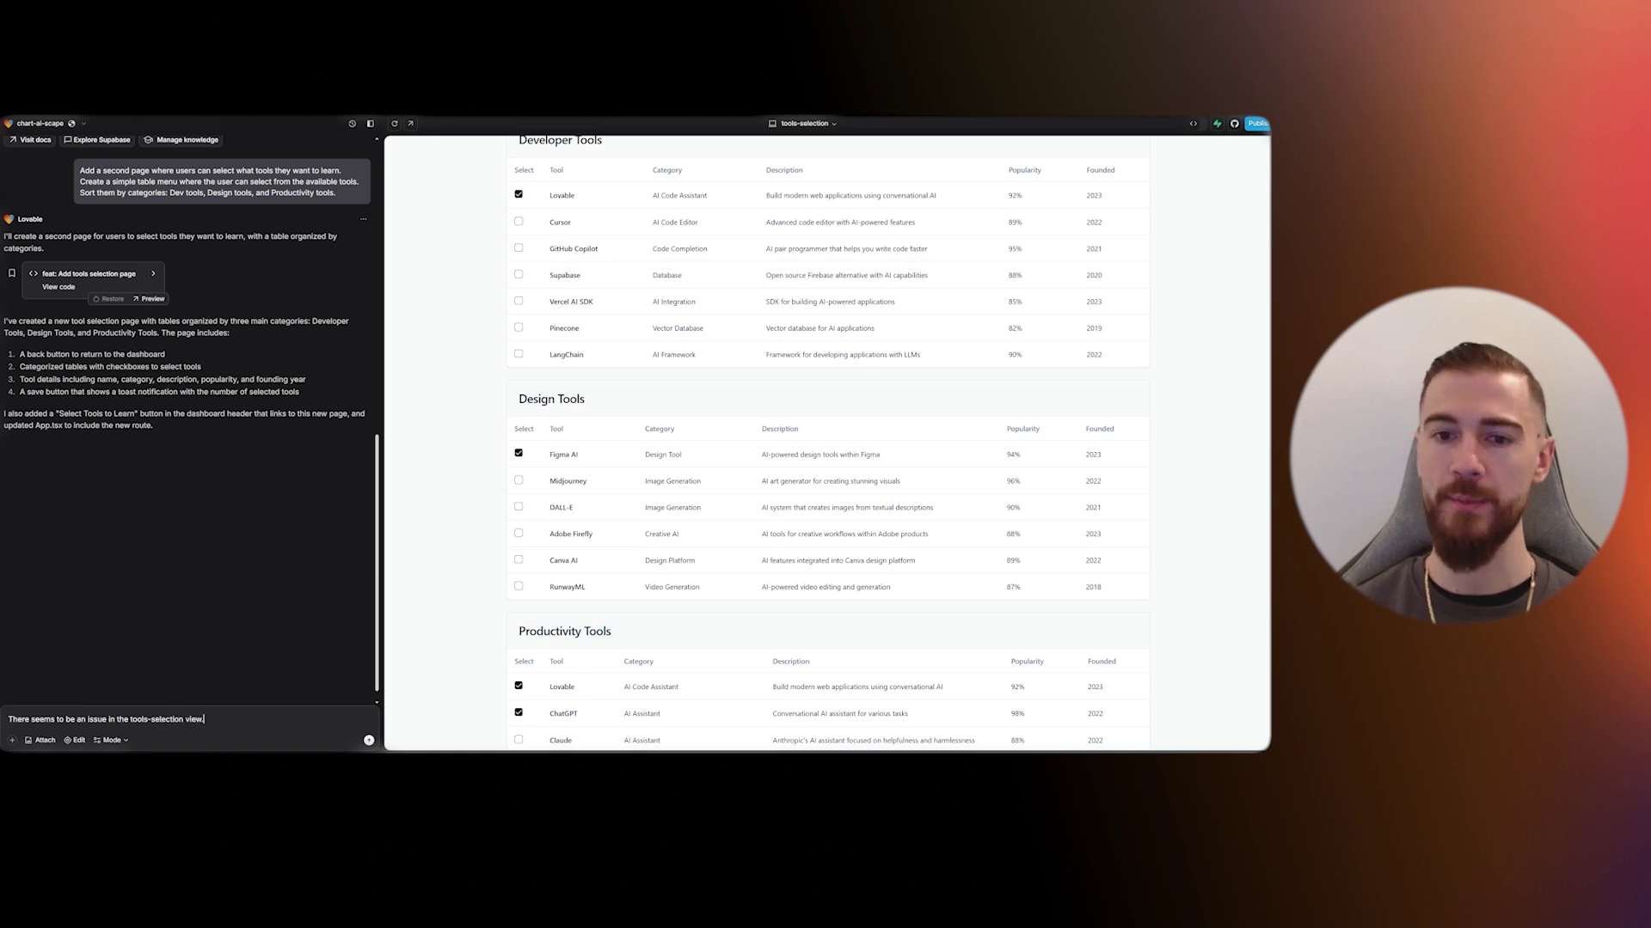
pyautogui.write(' When I select an item from one of the')
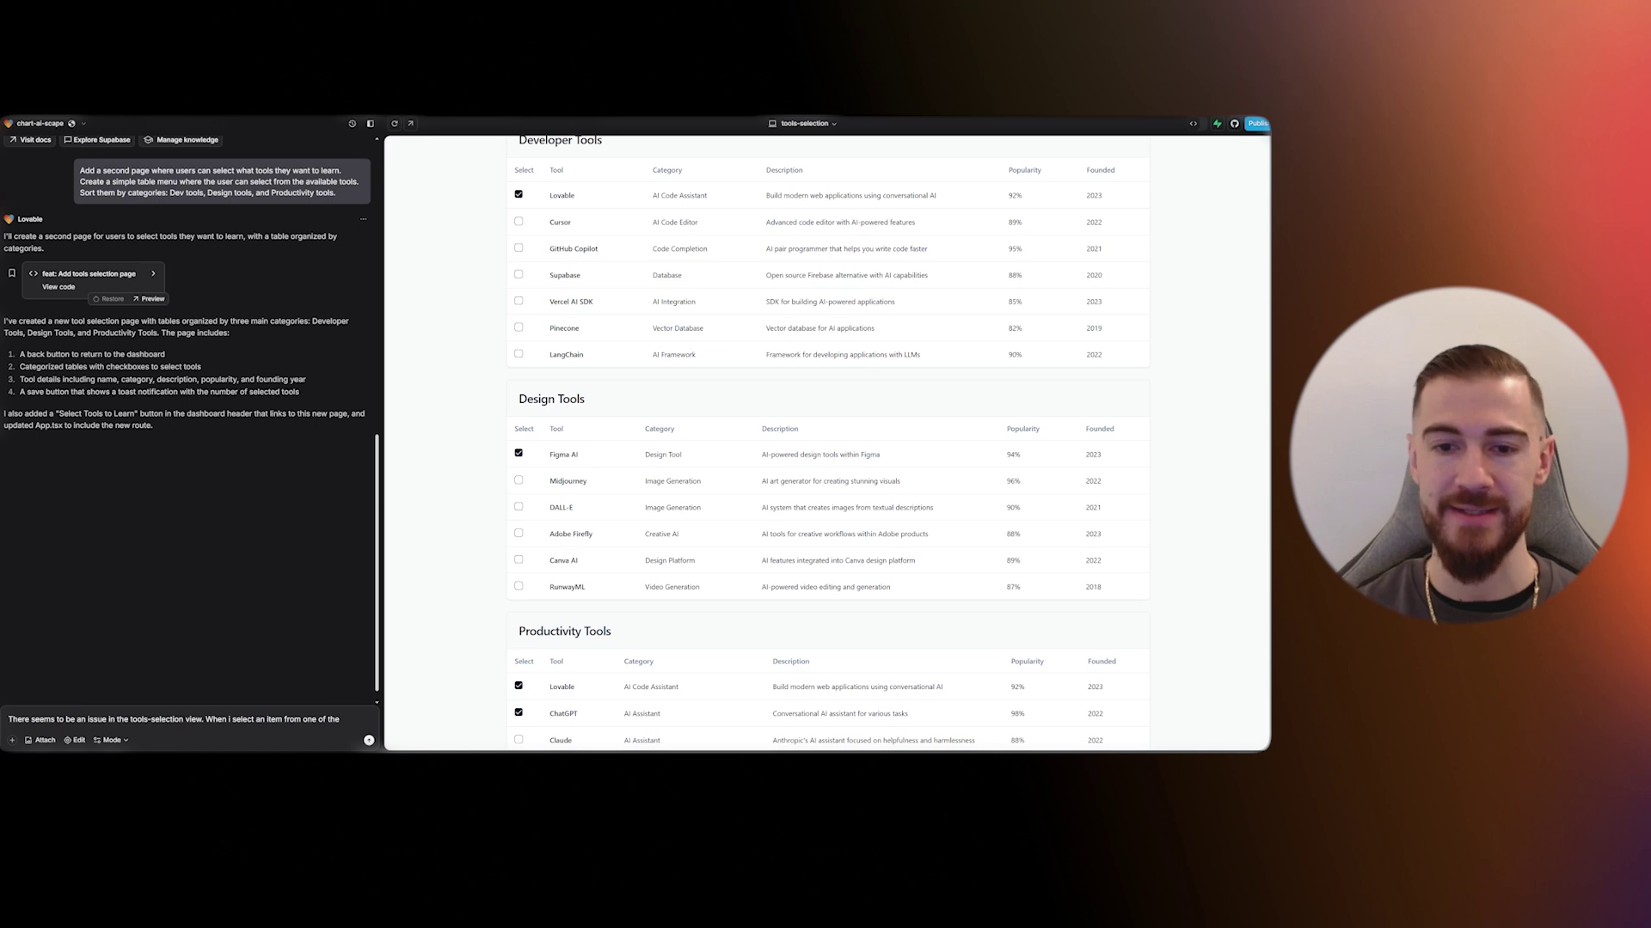
pyautogui.write(' 3 tables, lets say')
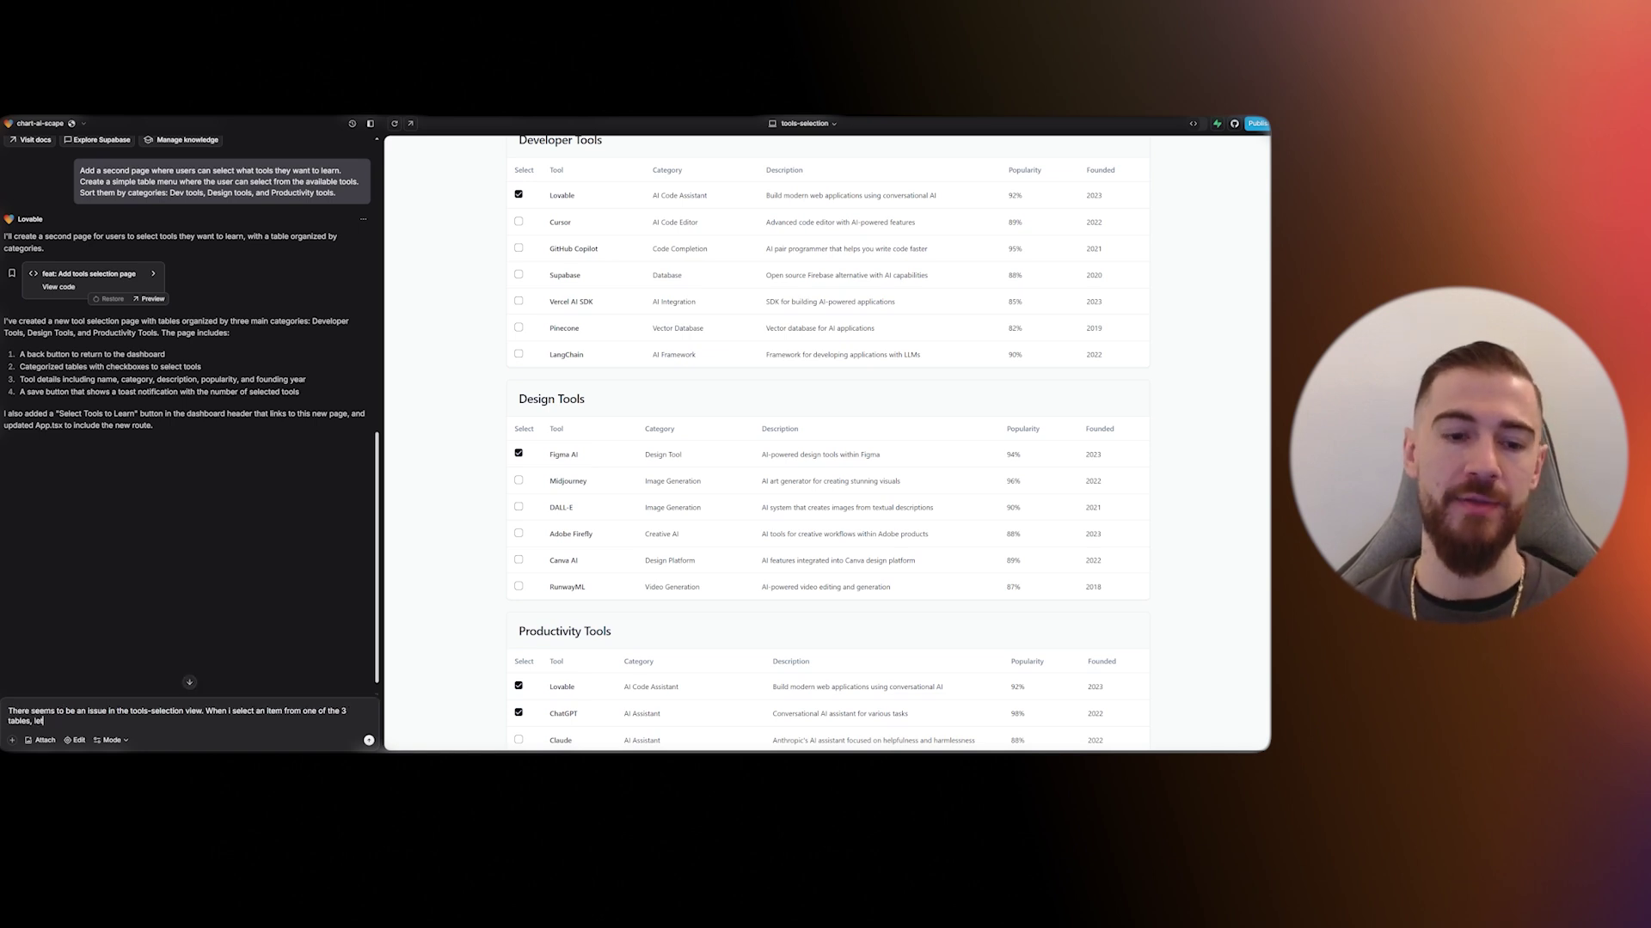
# - Describe that selecting an item in one table also selects the corresponding item in the others, fixing the 'coresponding' typo
pyautogui.press('BackSpace')
pyautogui.press('BackSpace')
pyautogui.press('BackSpace')
pyautogui.press('BackSpace')
pyautogui.press('BackSpace')
pyautogui.press('BackSpace')
pyautogui.press('BackSpace')
pyautogui.press('BackSpace')
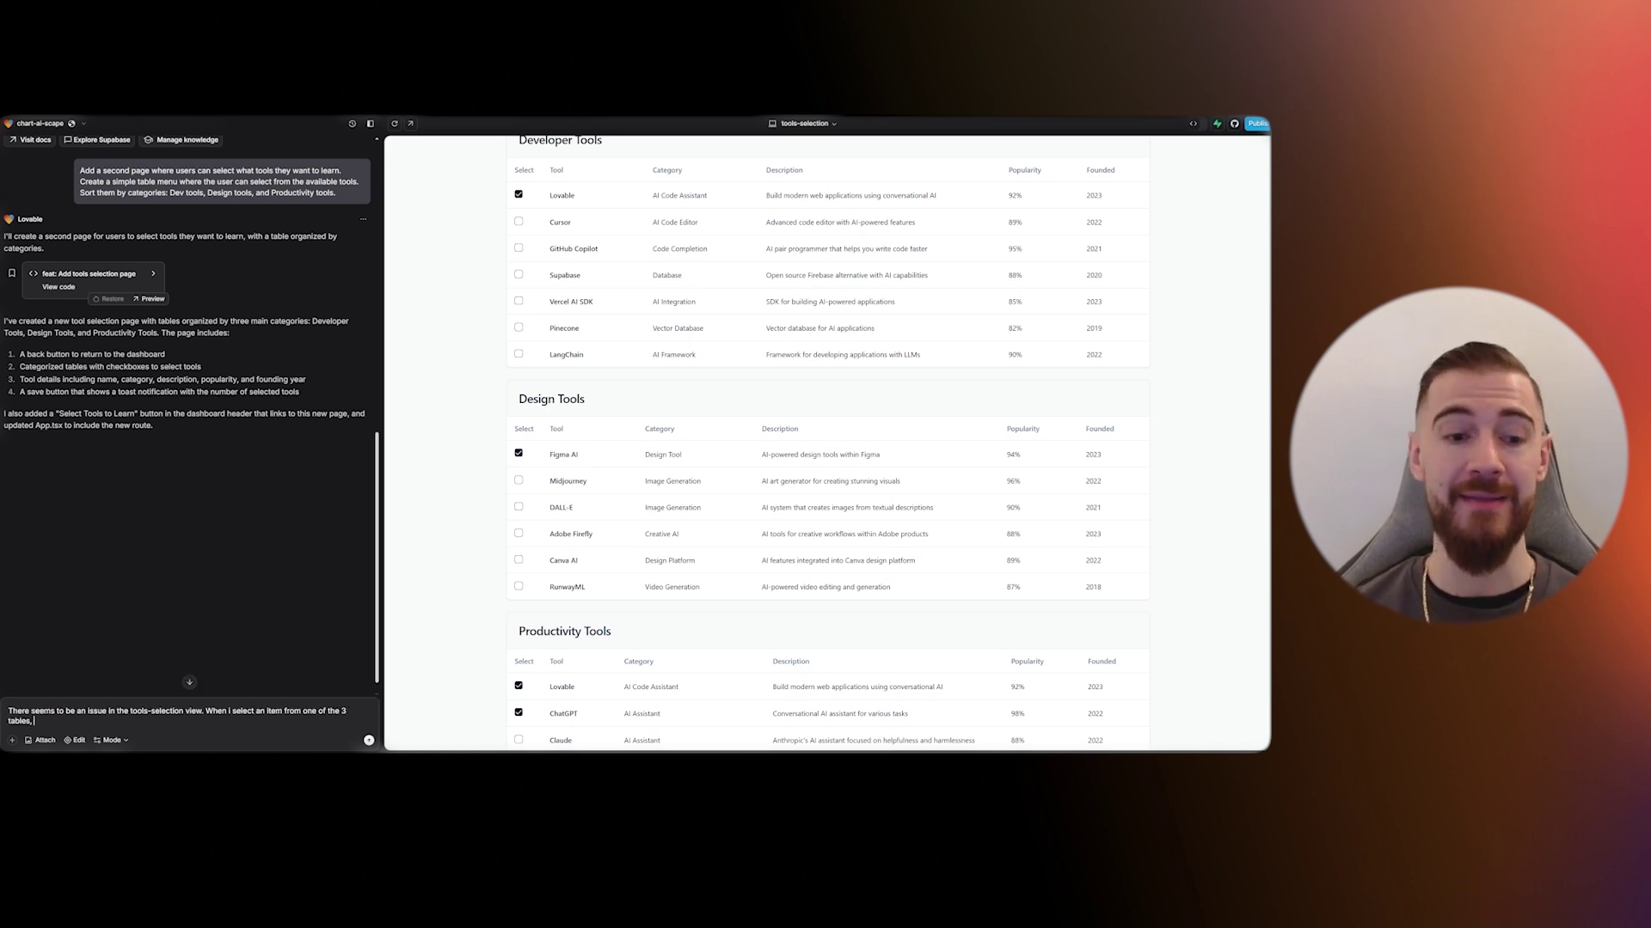
pyautogui.press('BackSpace')
pyautogui.press('BackSpace')
pyautogui.write('the co')
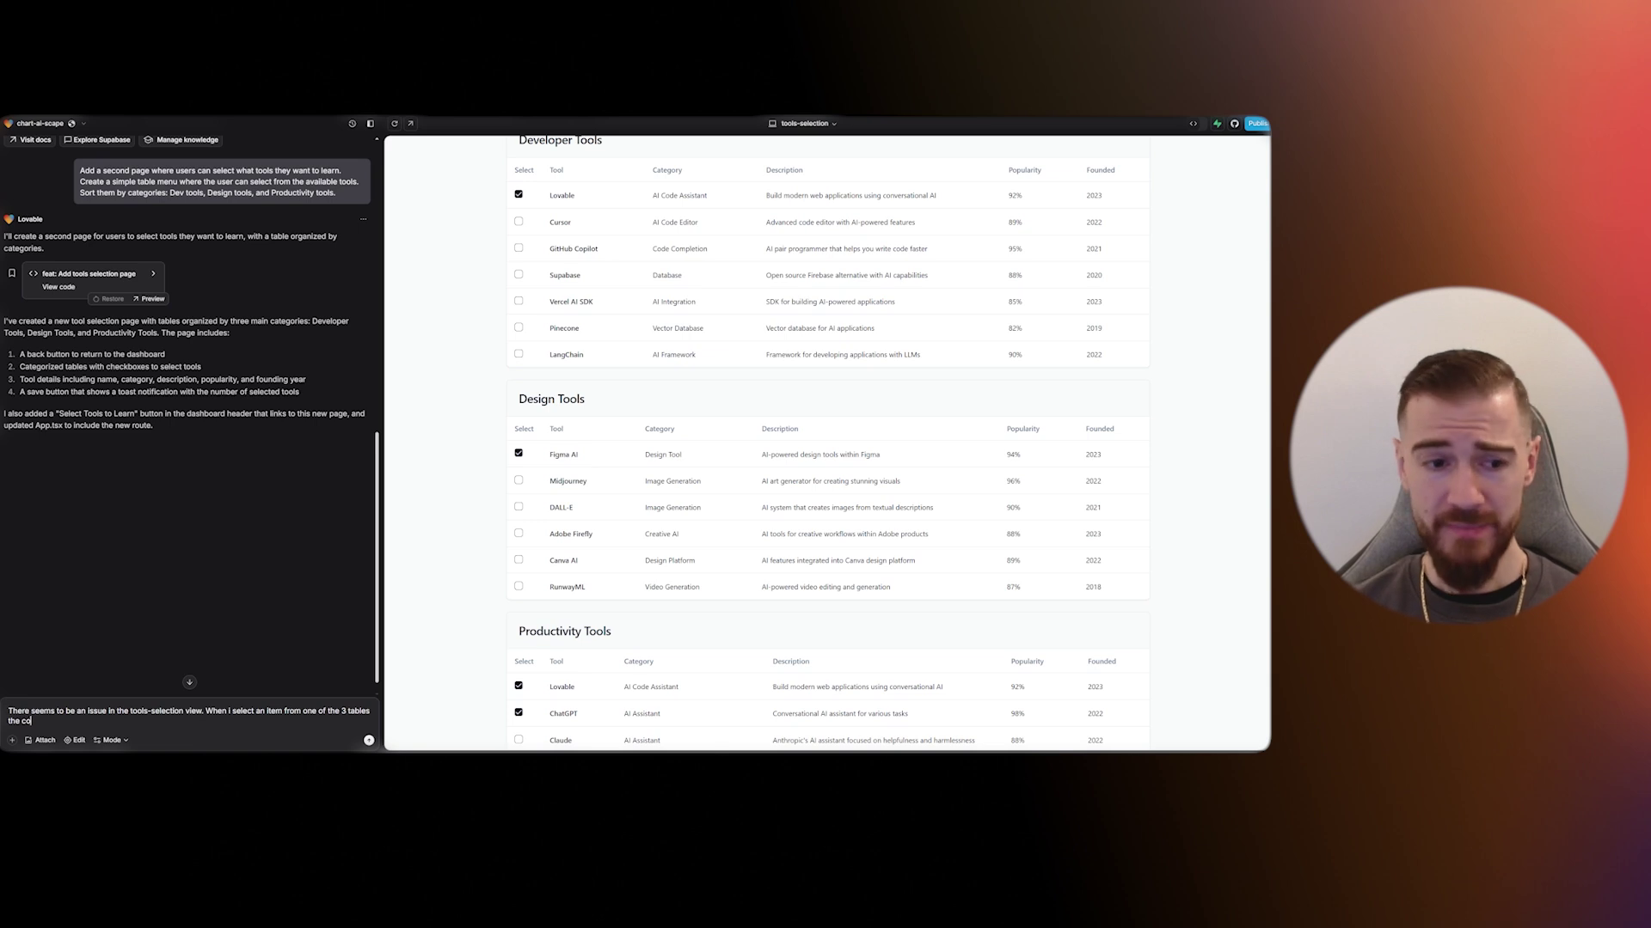
pyautogui.write('responding')
pyautogui.rightClick(47, 721)
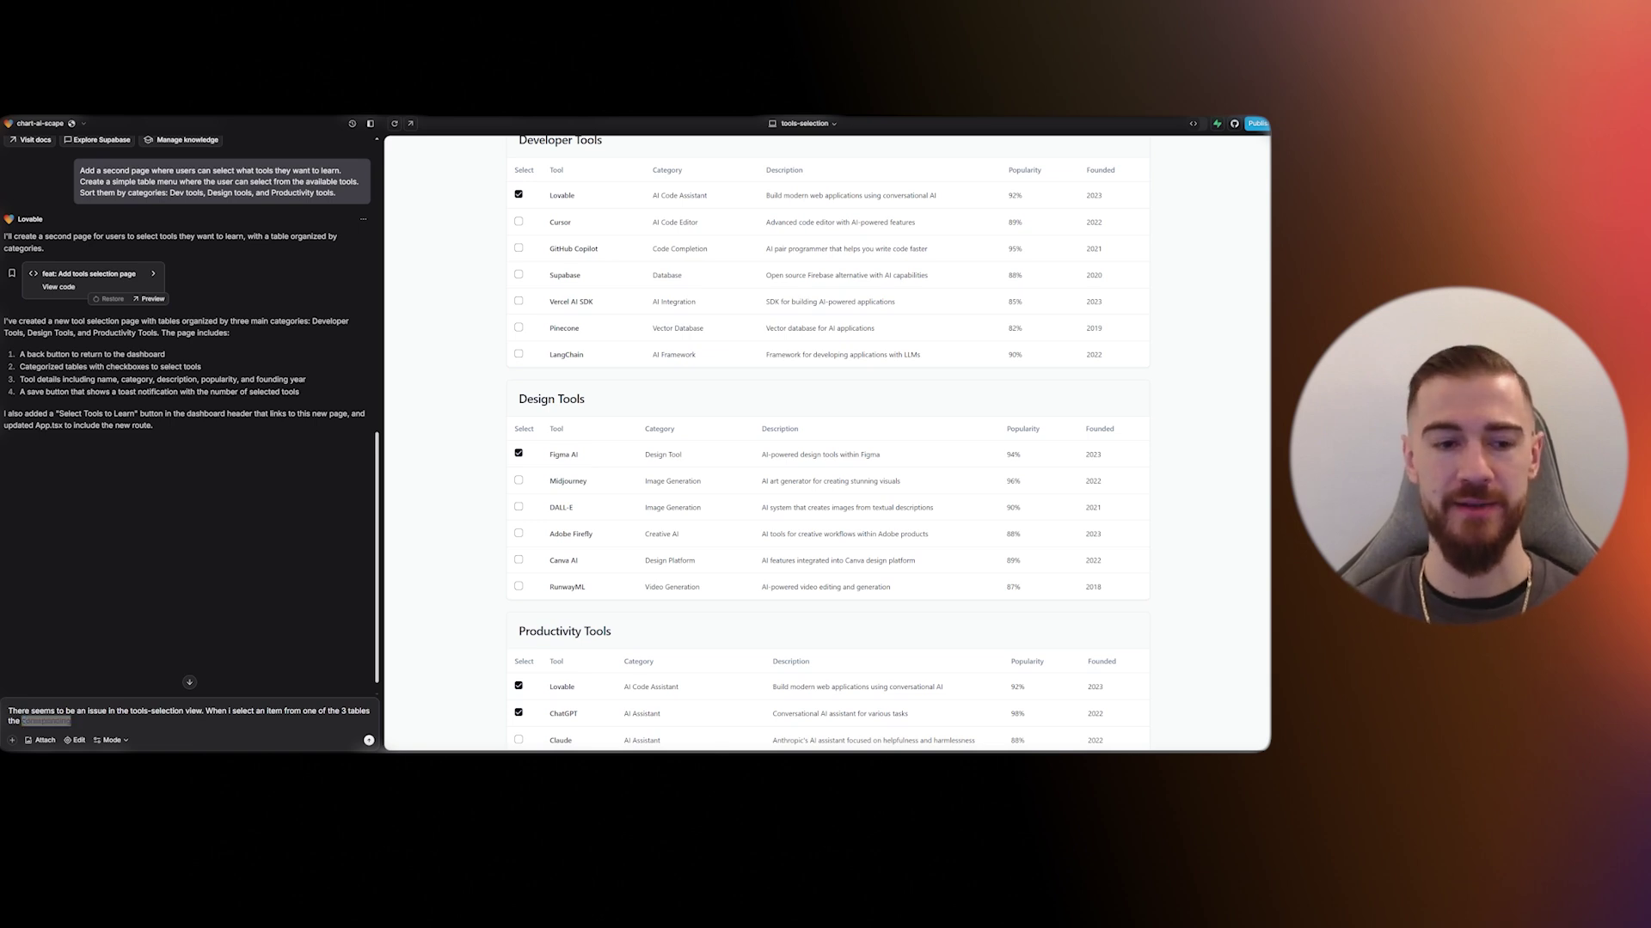
pyautogui.click(240, 742)
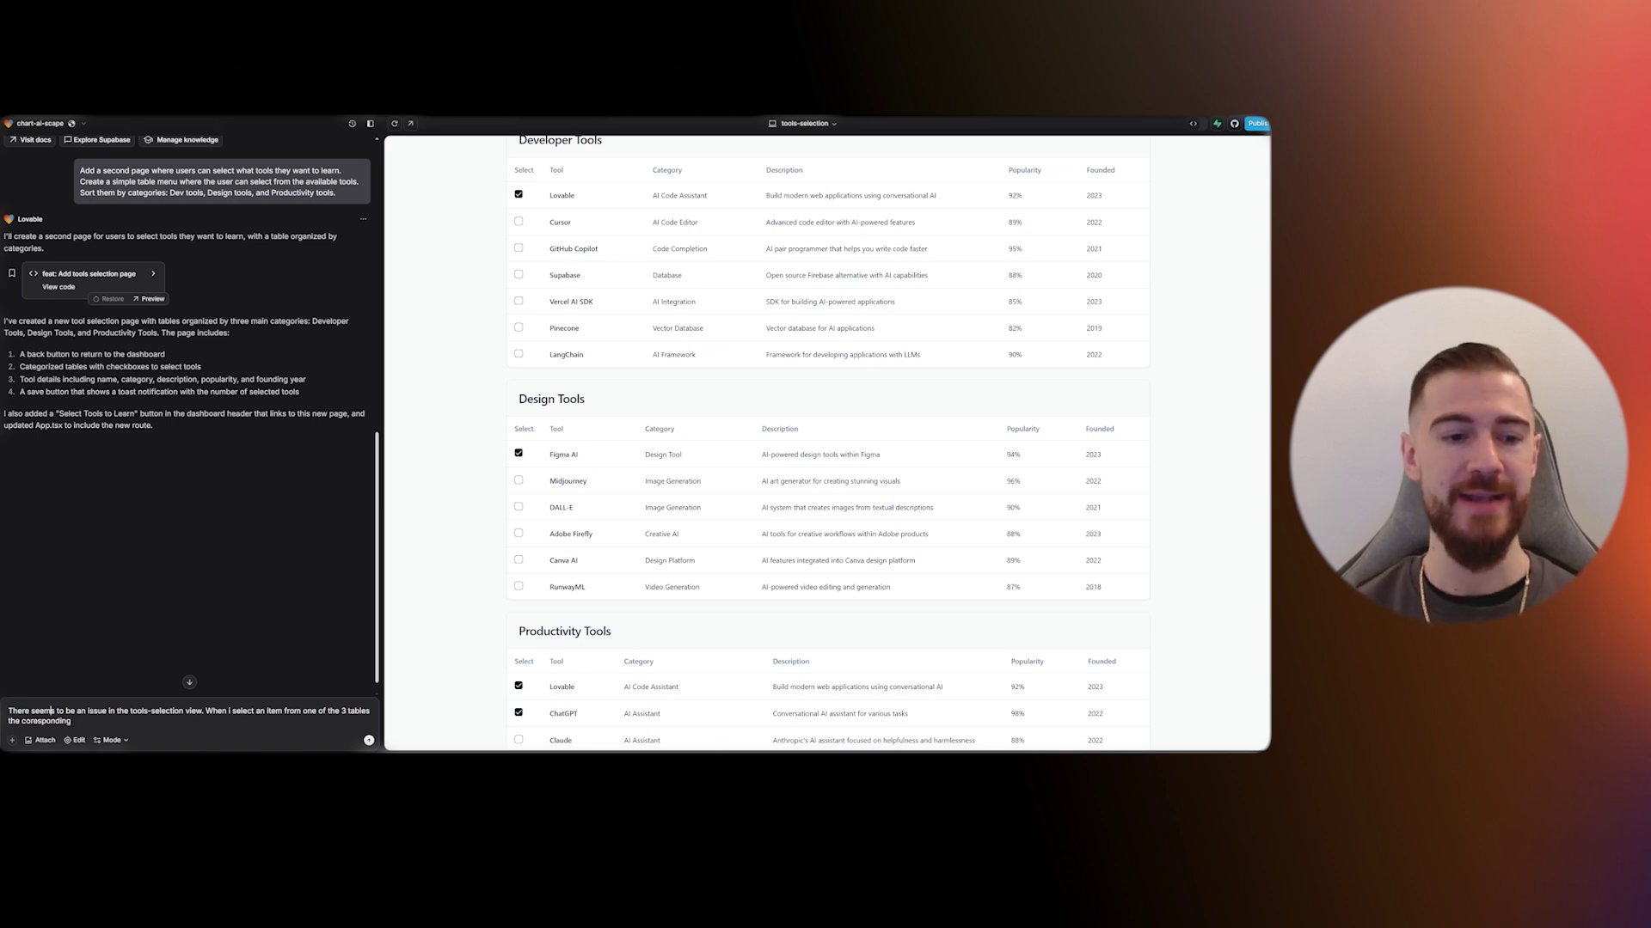
pyautogui.rightClick(46, 721)
pyautogui.click(73, 728)
pyautogui.write('item is selecte')
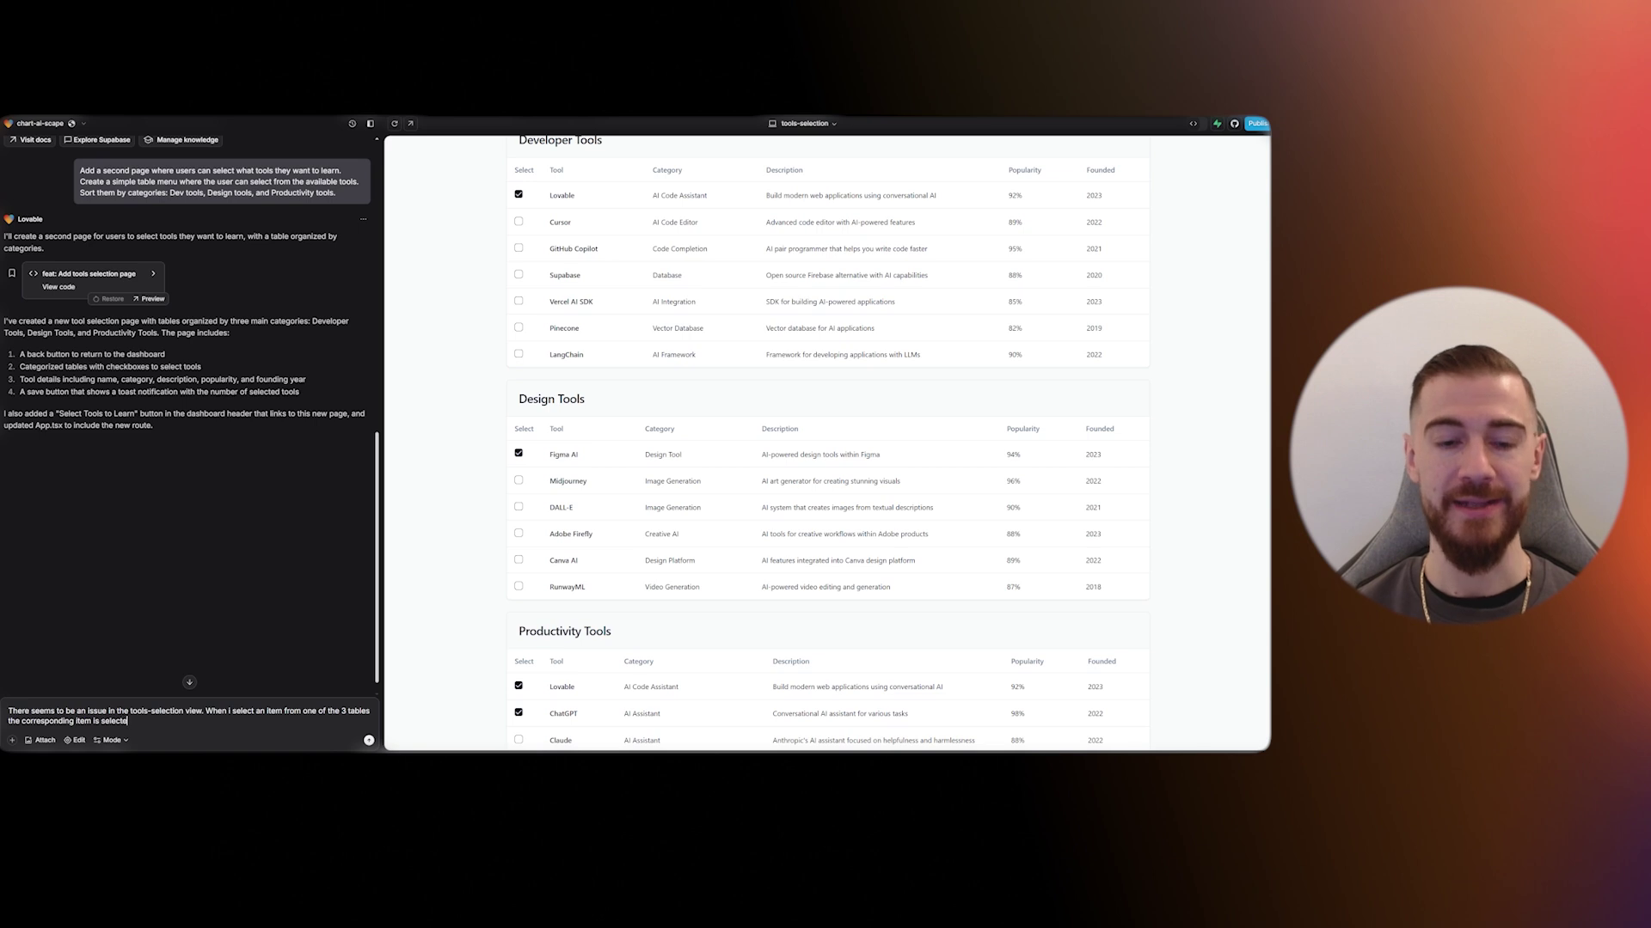
pyautogui.write('d from the other tables. ')
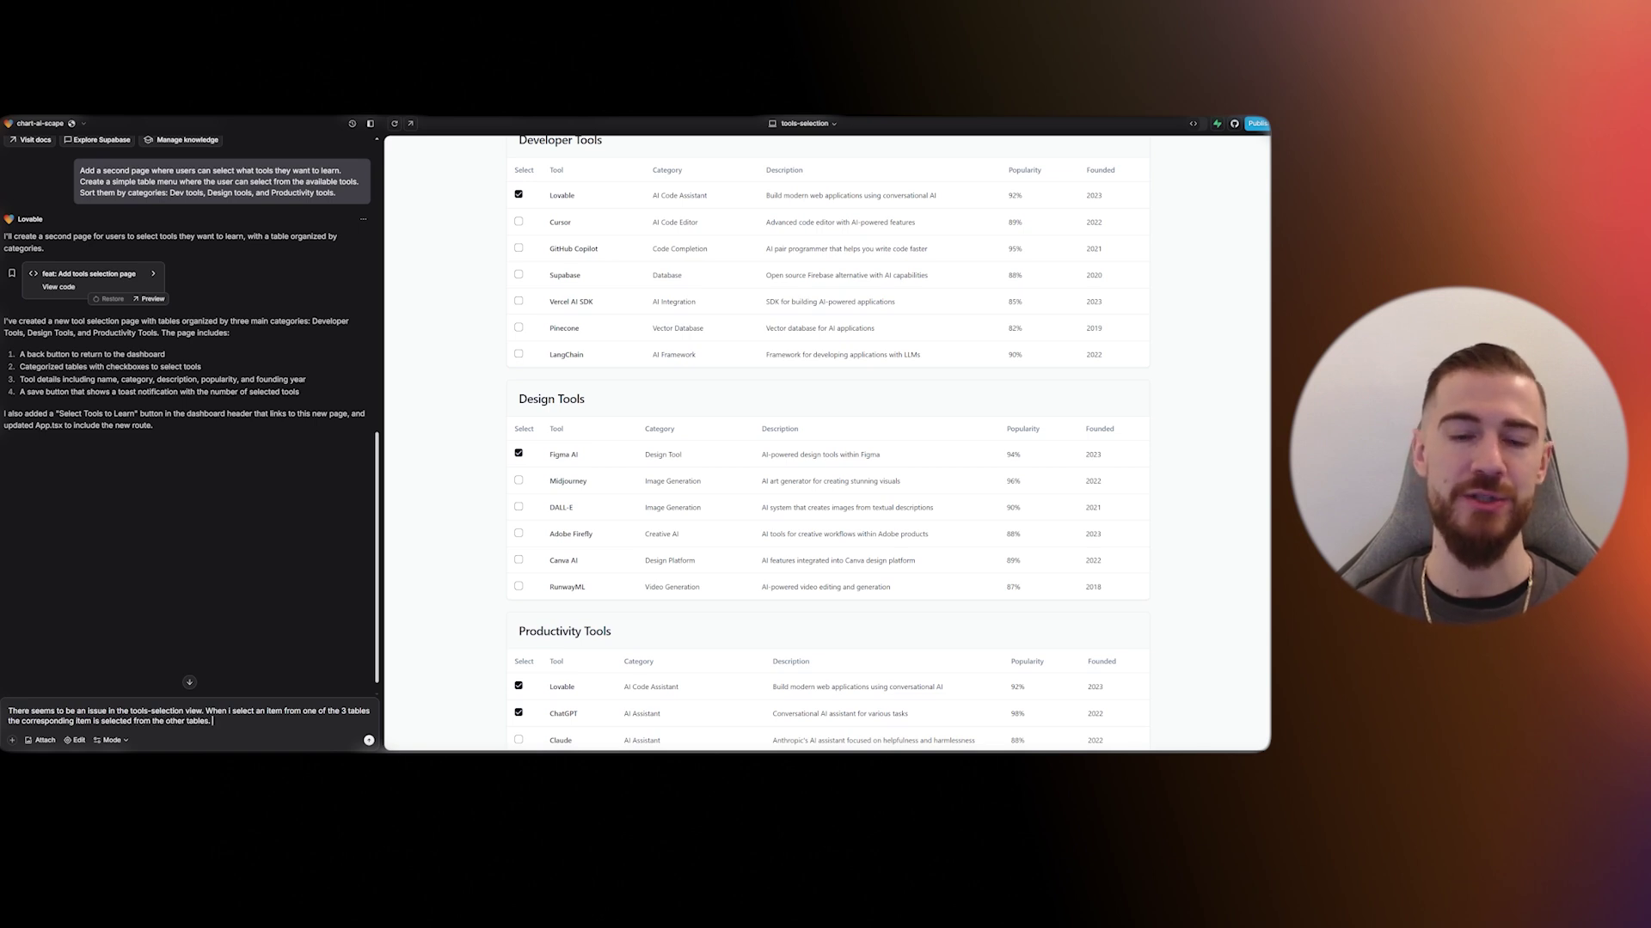
pyautogui.write('Lets say i select the first')
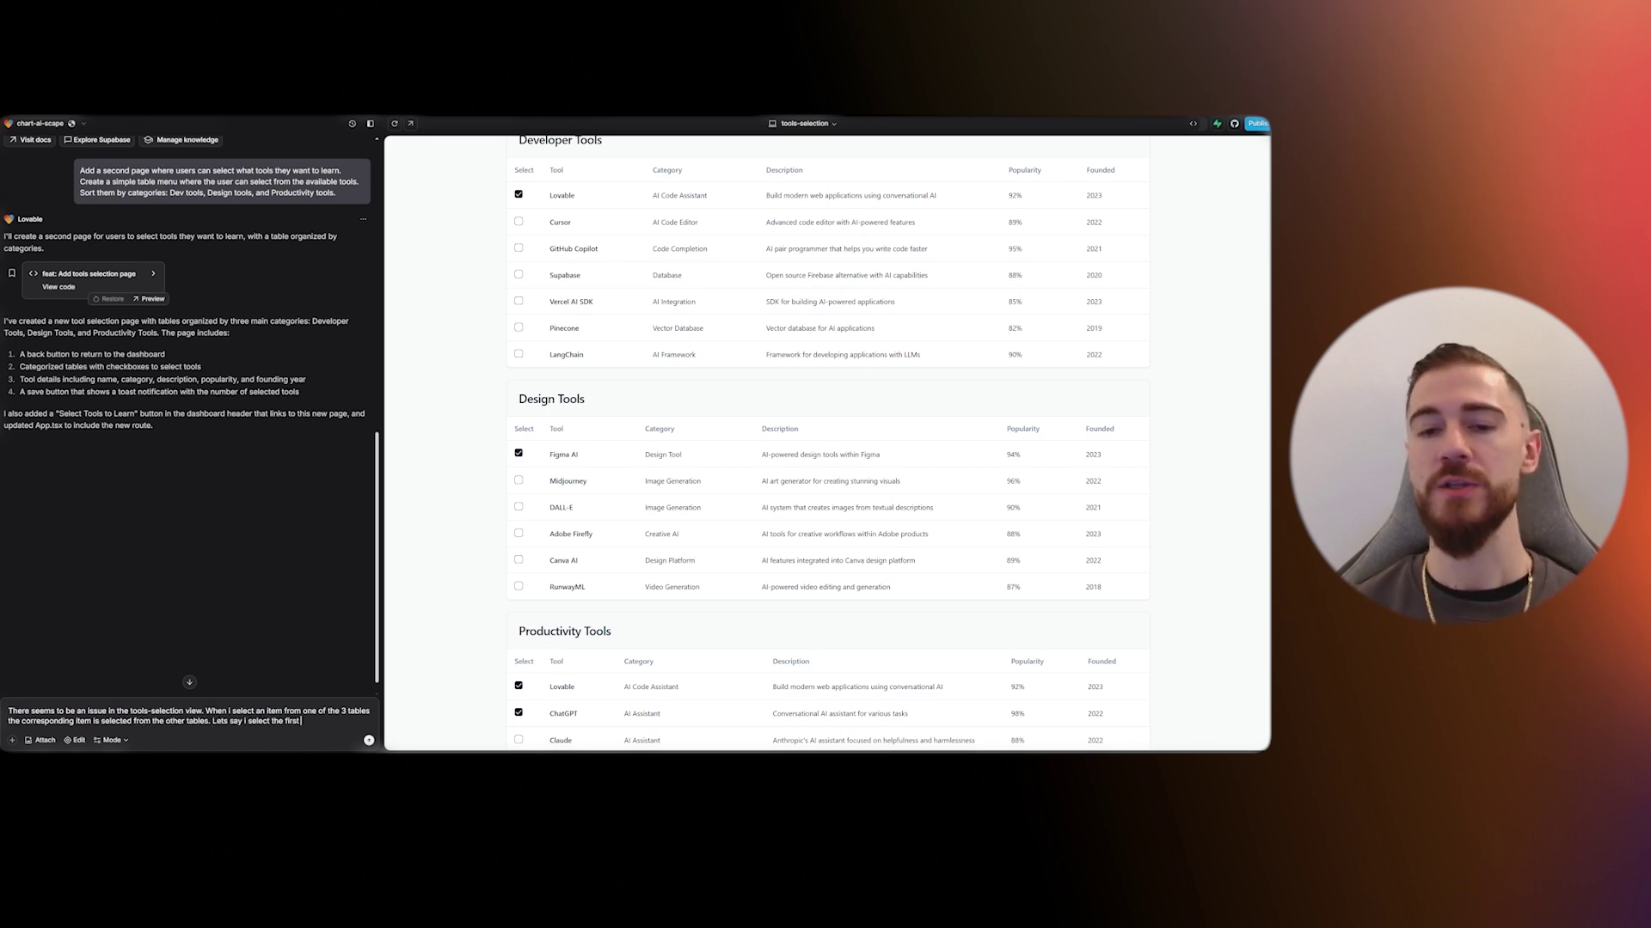
pyautogui.write(' item in table one. The ')
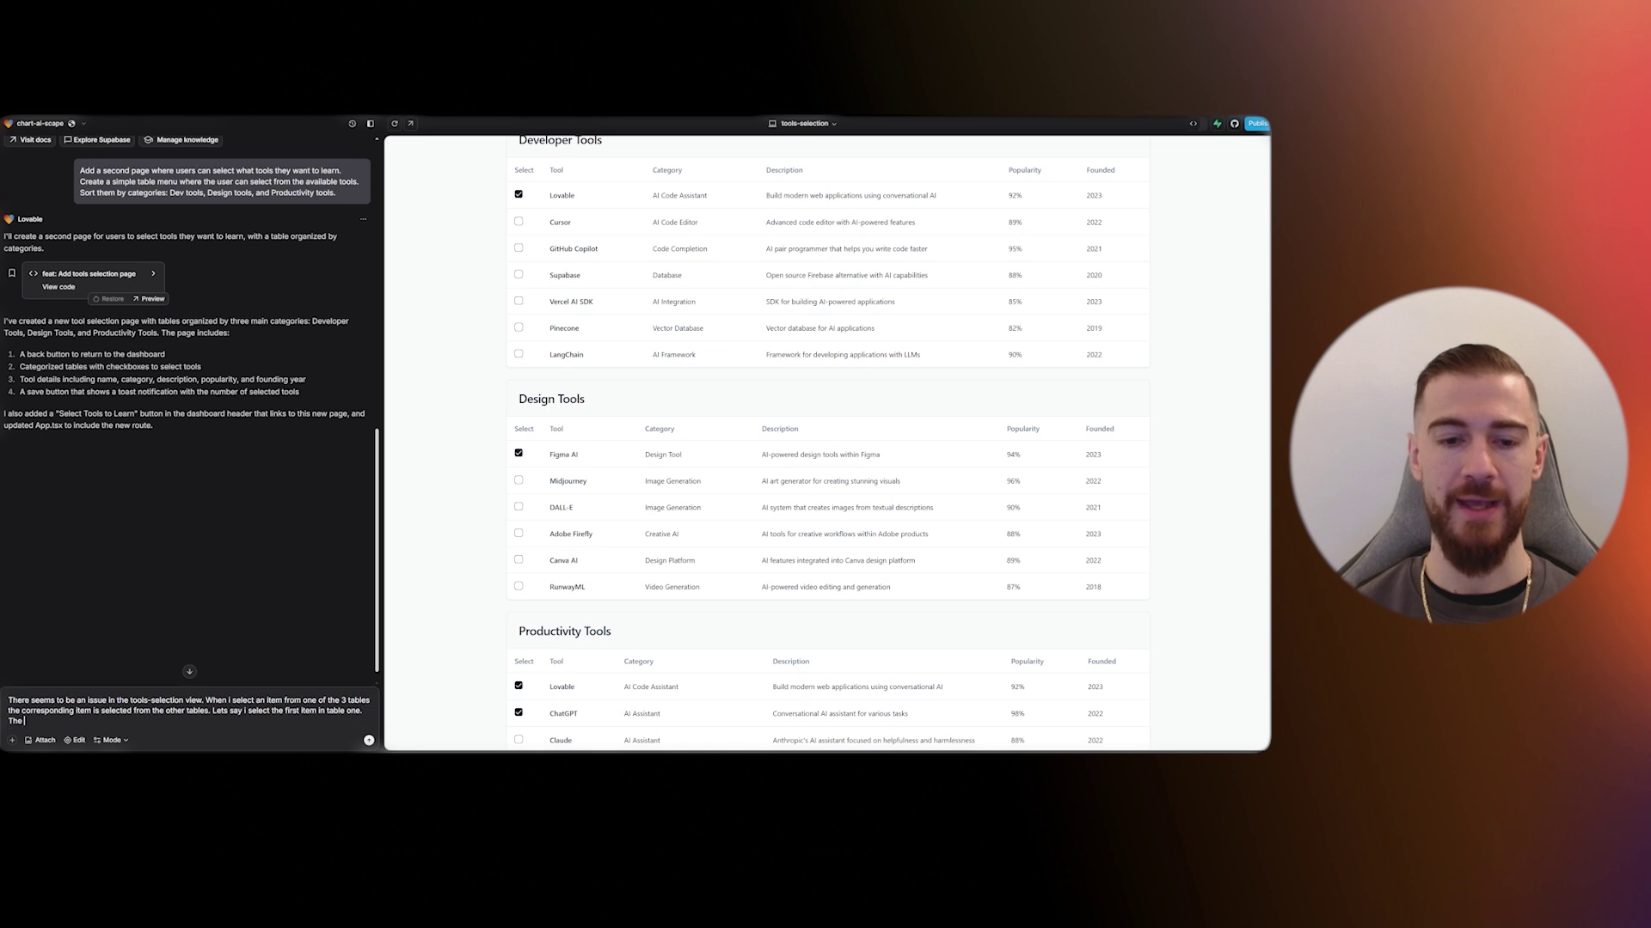
pyautogui.write('first item in table two ')
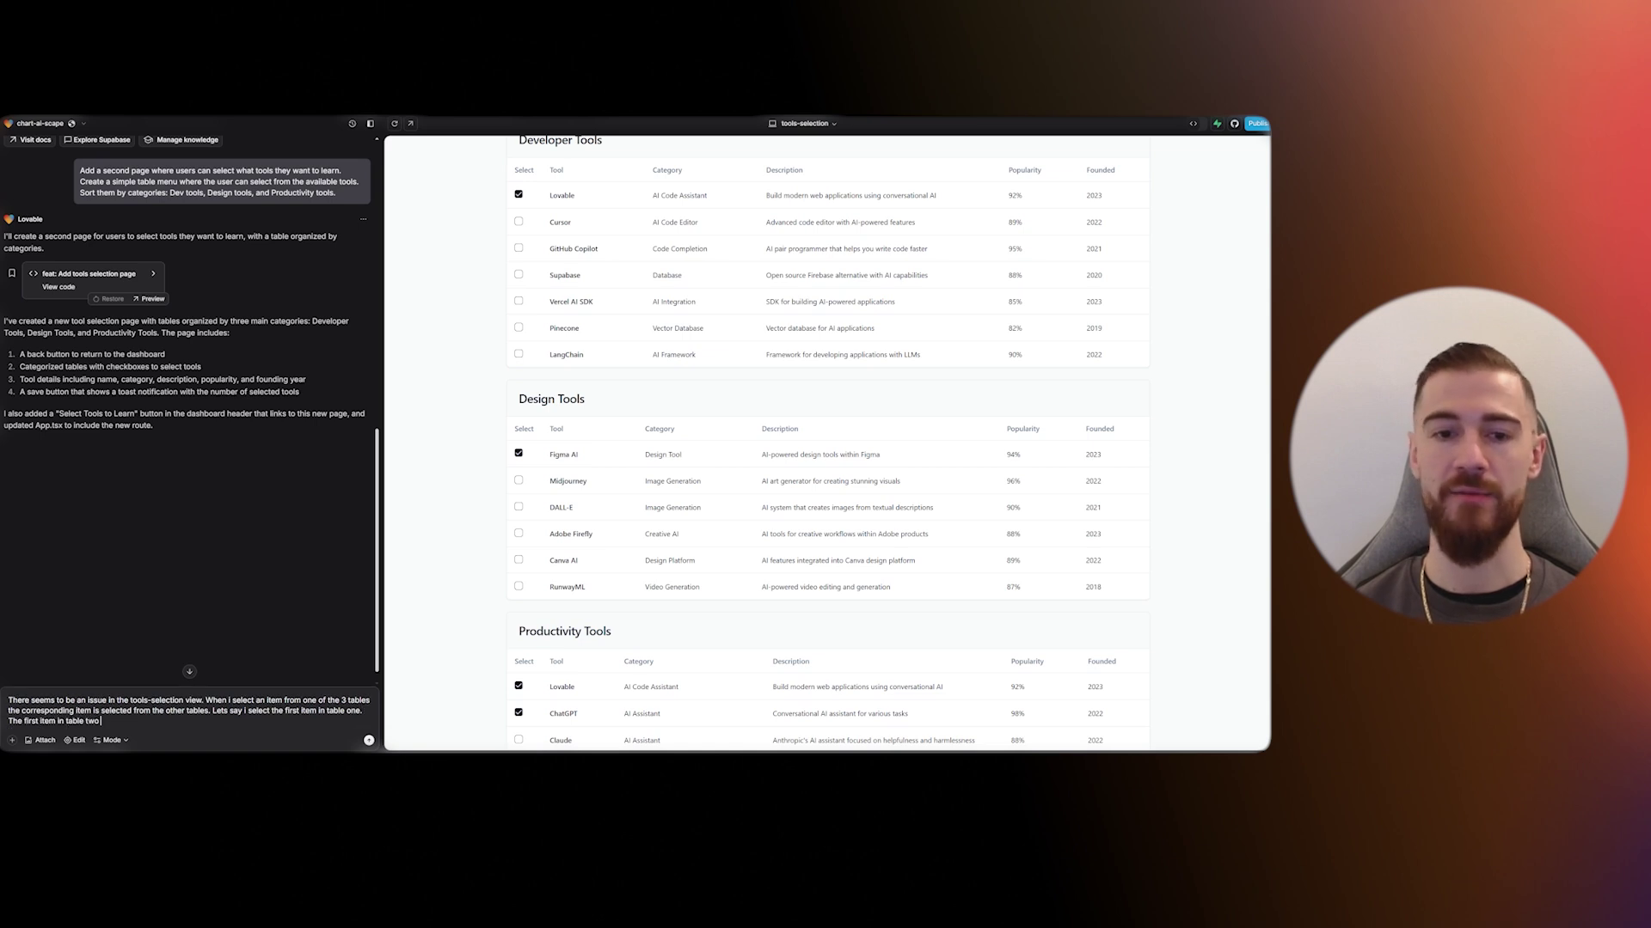
pyautogui.write('is also selected.')
# - Add 'I dont want this to happen. Only one item should be selected at a time.' and send
pyautogui.hotkey('shift', 'Return')
pyautogui.hotkey('shift', 'Return')
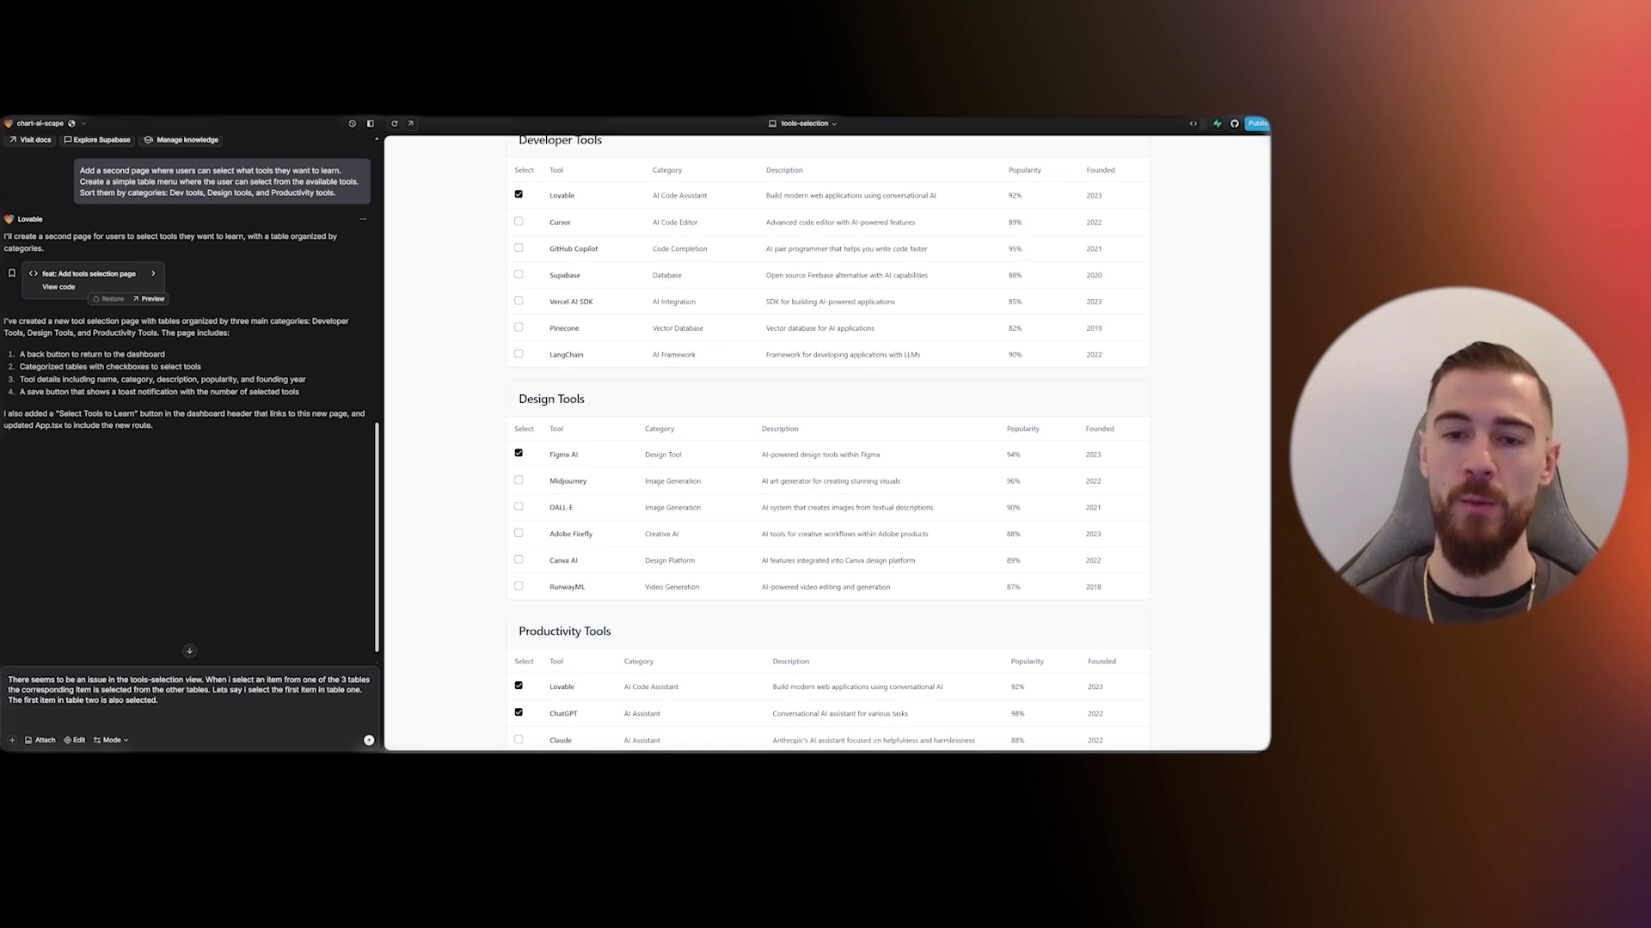
pyautogui.write('I dont want this to happe')
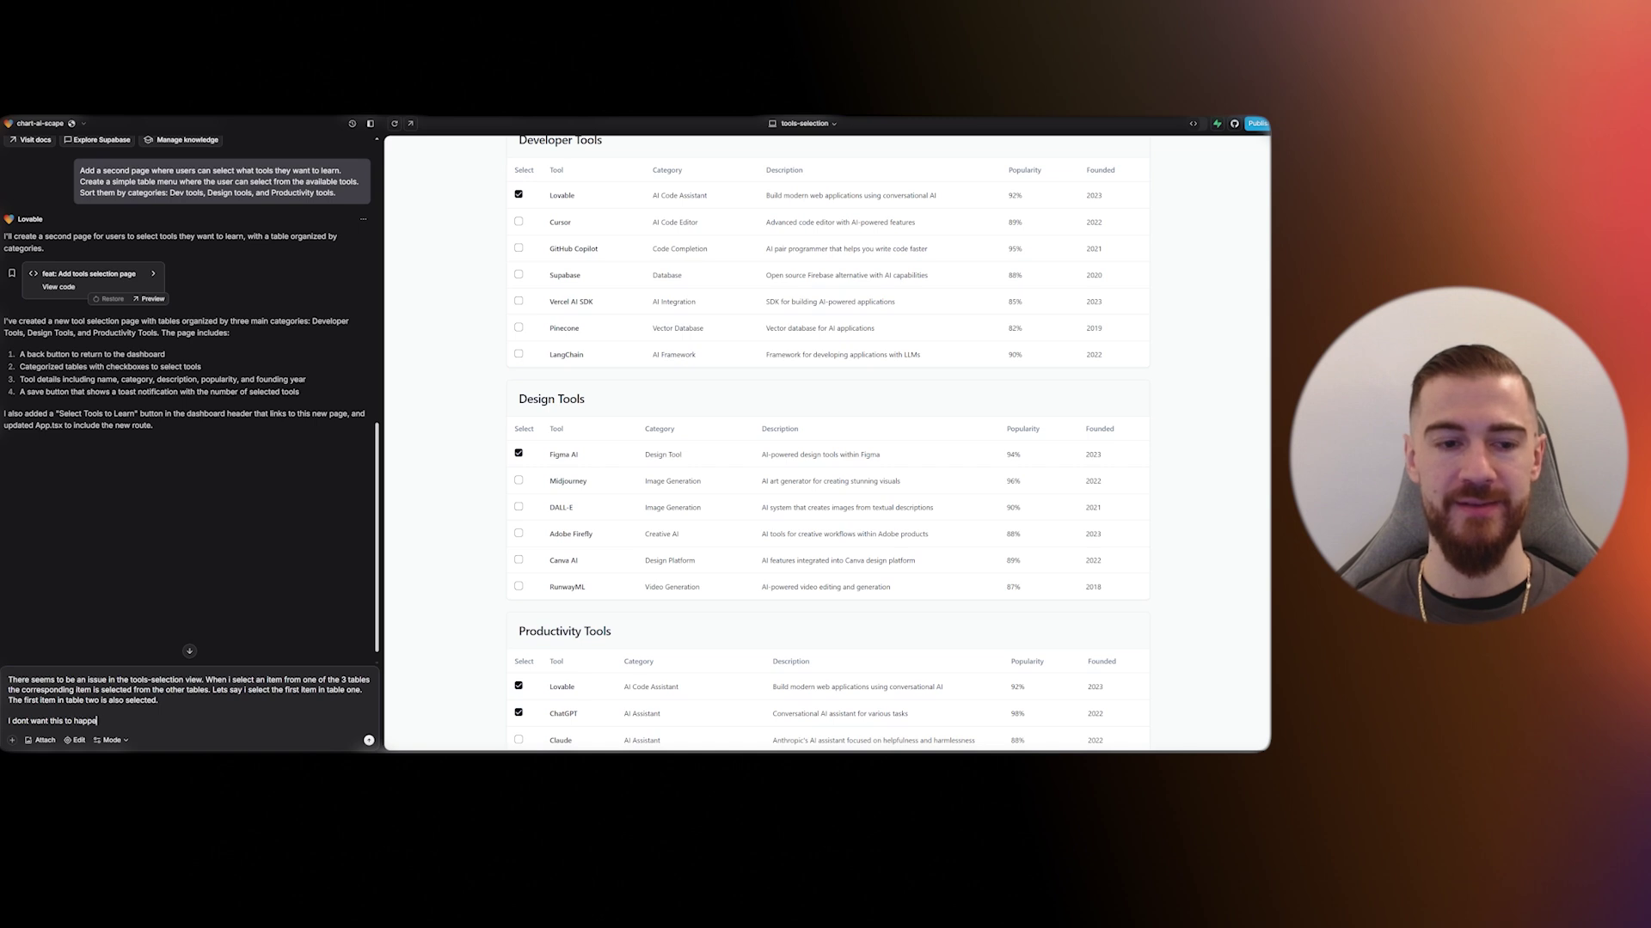
pyautogui.write('n.')
pyautogui.hotkey('shift', 'Return')
pyautogui.hotkey('shift', 'Return')
pyautogui.write('Only one item s')
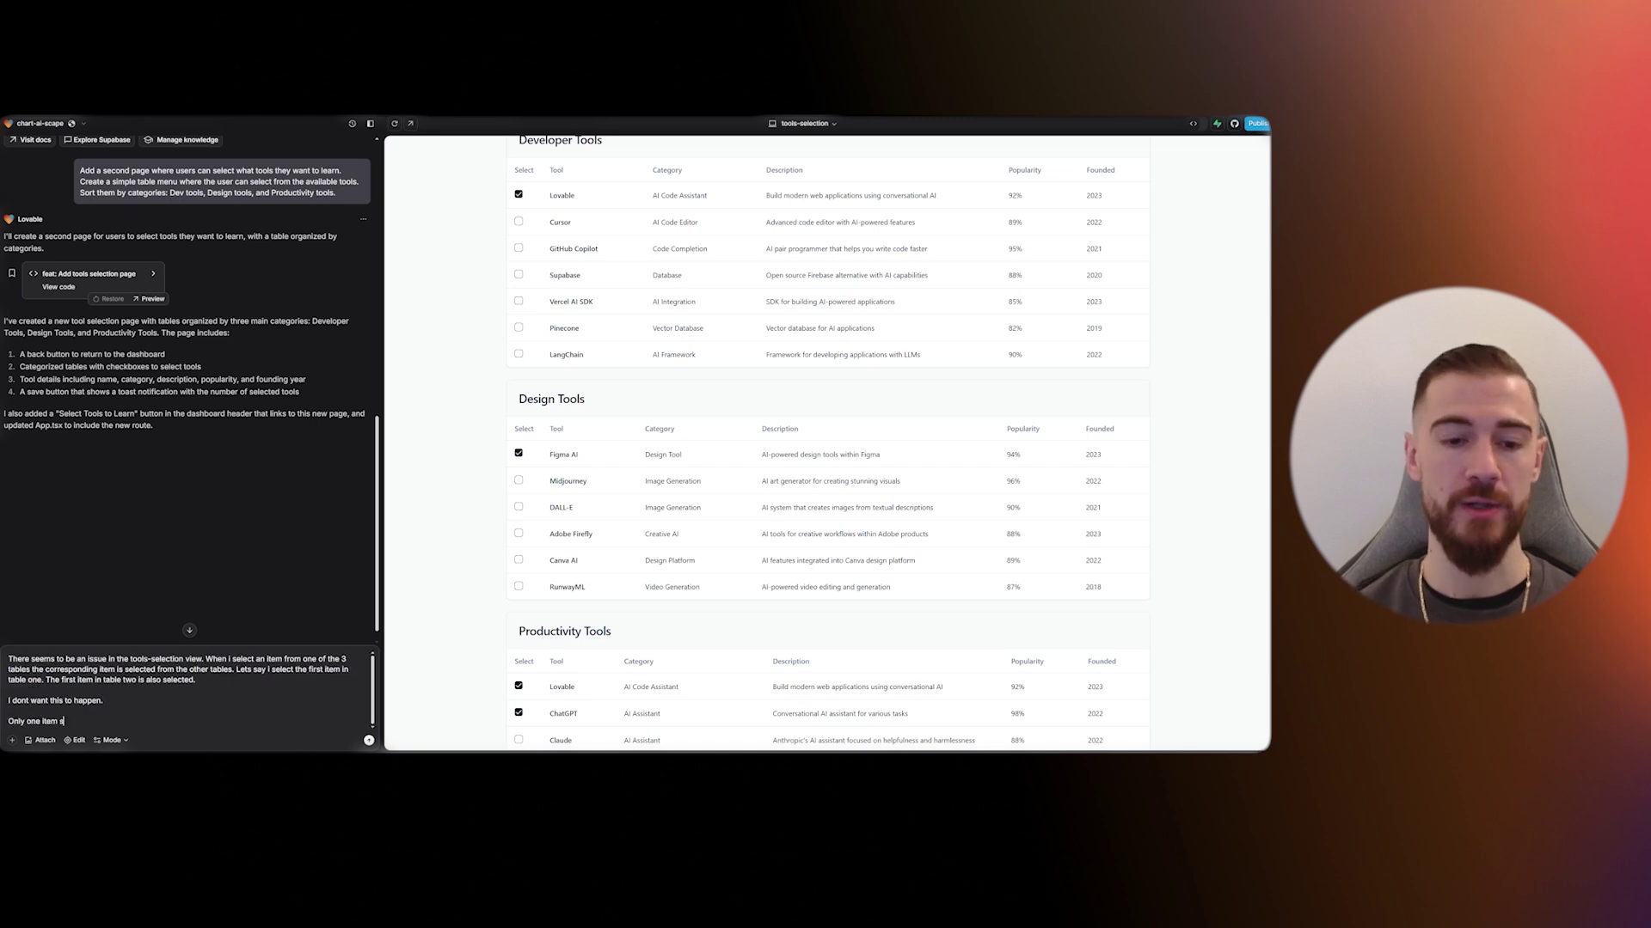
pyautogui.write('hould be selected at a time.')
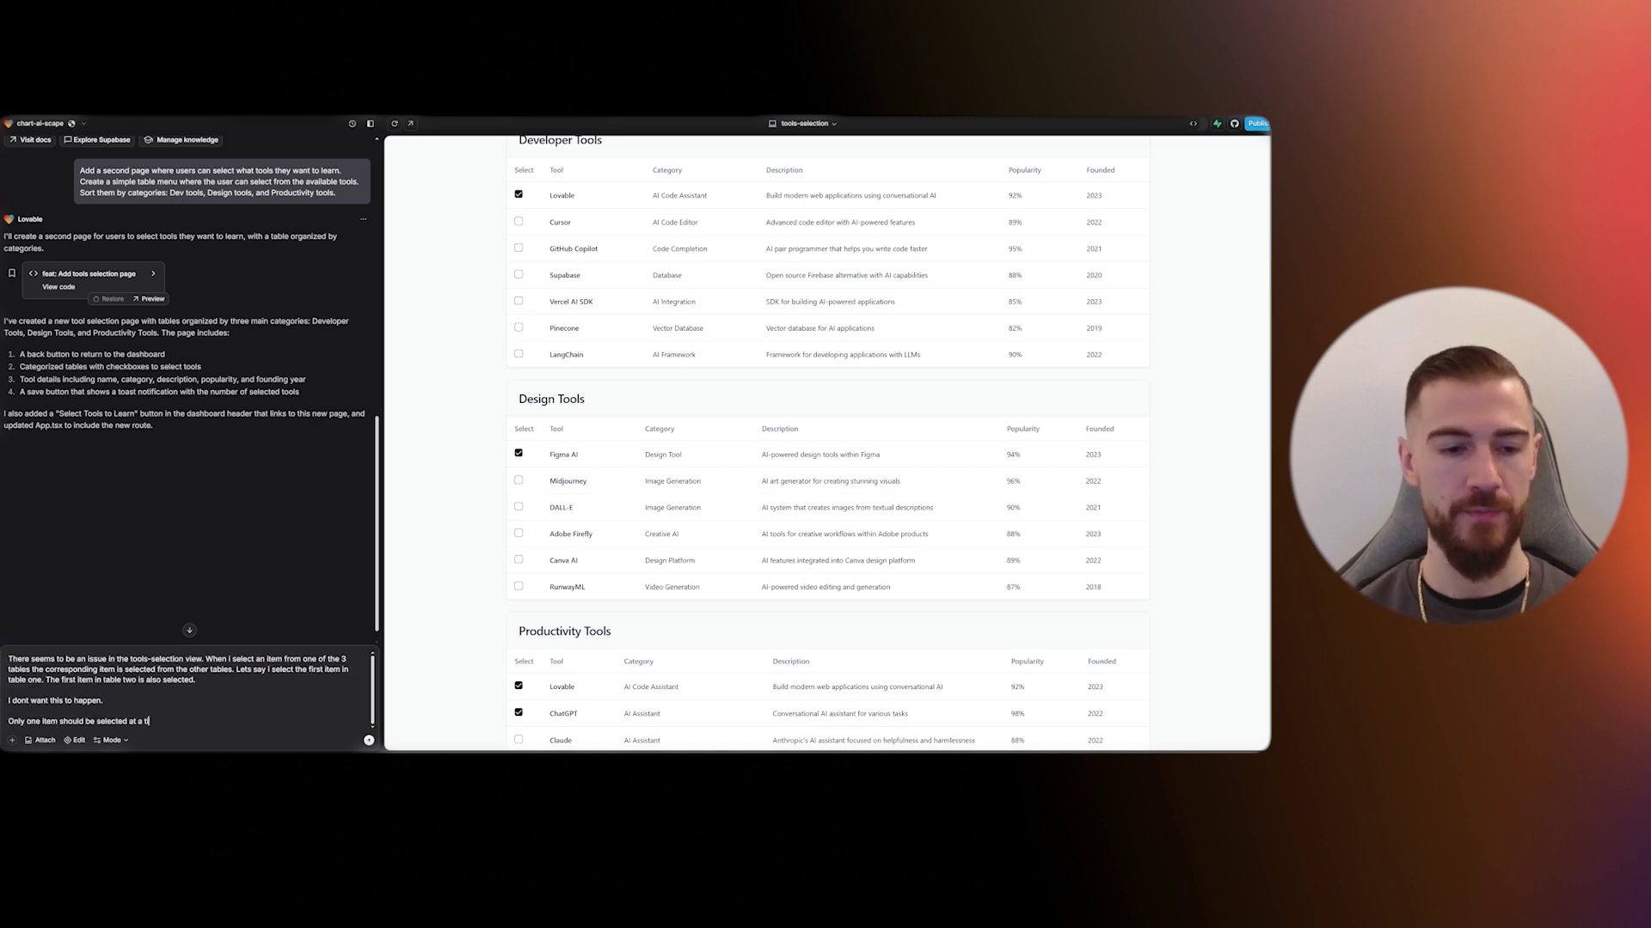
pyautogui.press('Return')
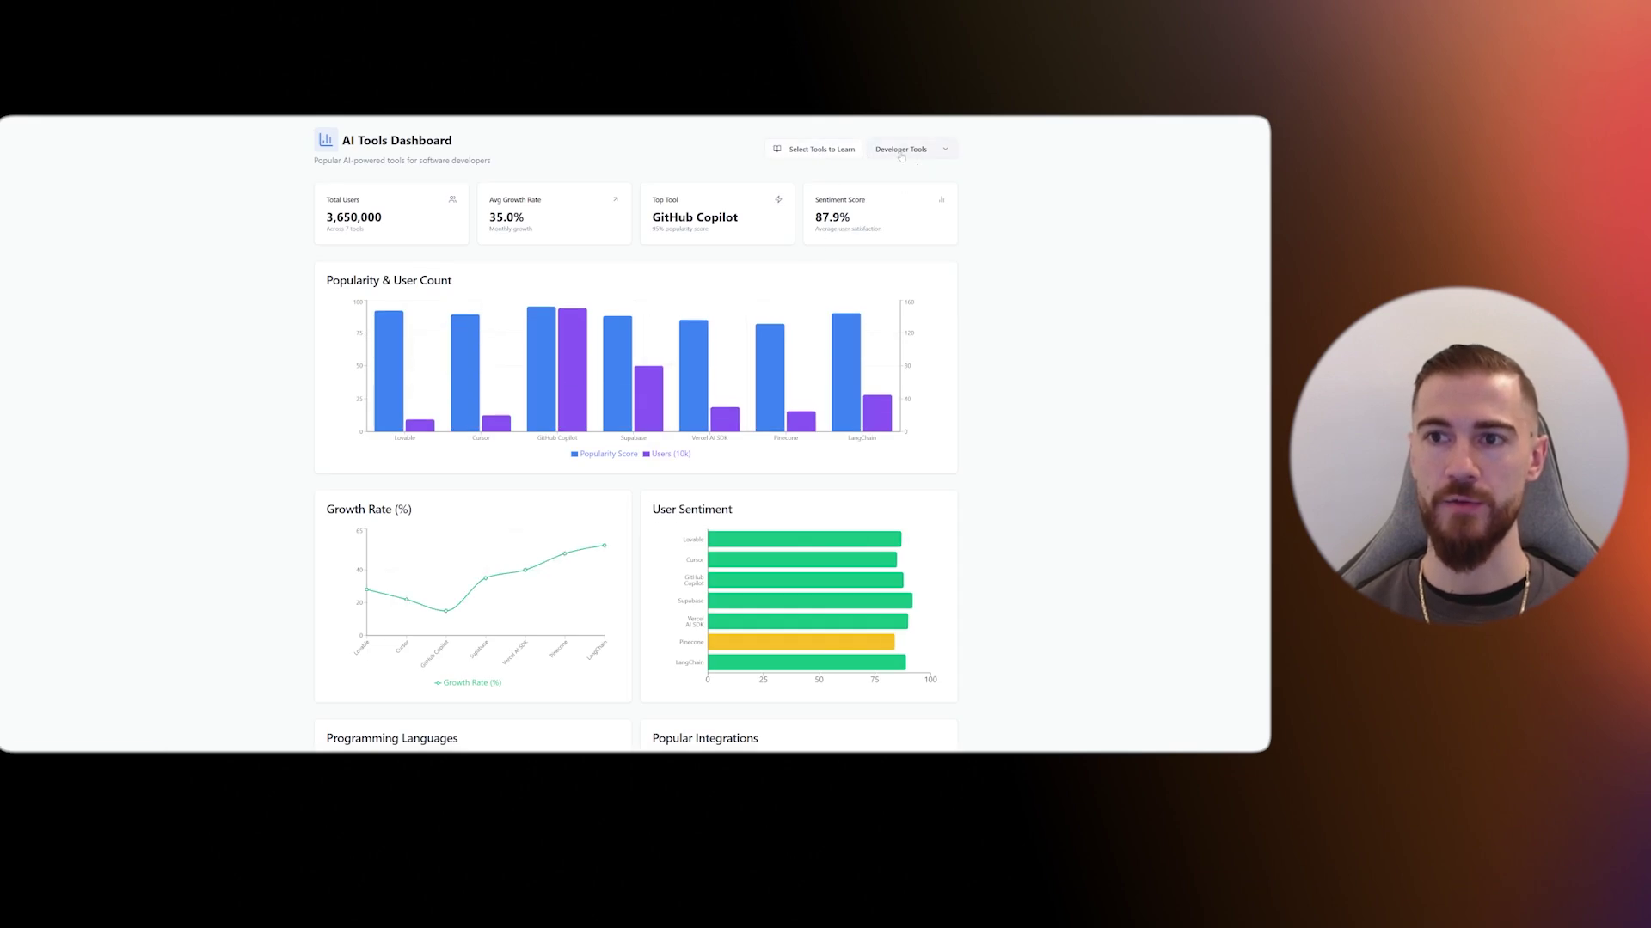
# - On Select Tools to Learn, tick Lovable, LangChain and Figma AI
pyautogui.click(821, 153)
pyautogui.click(326, 276)
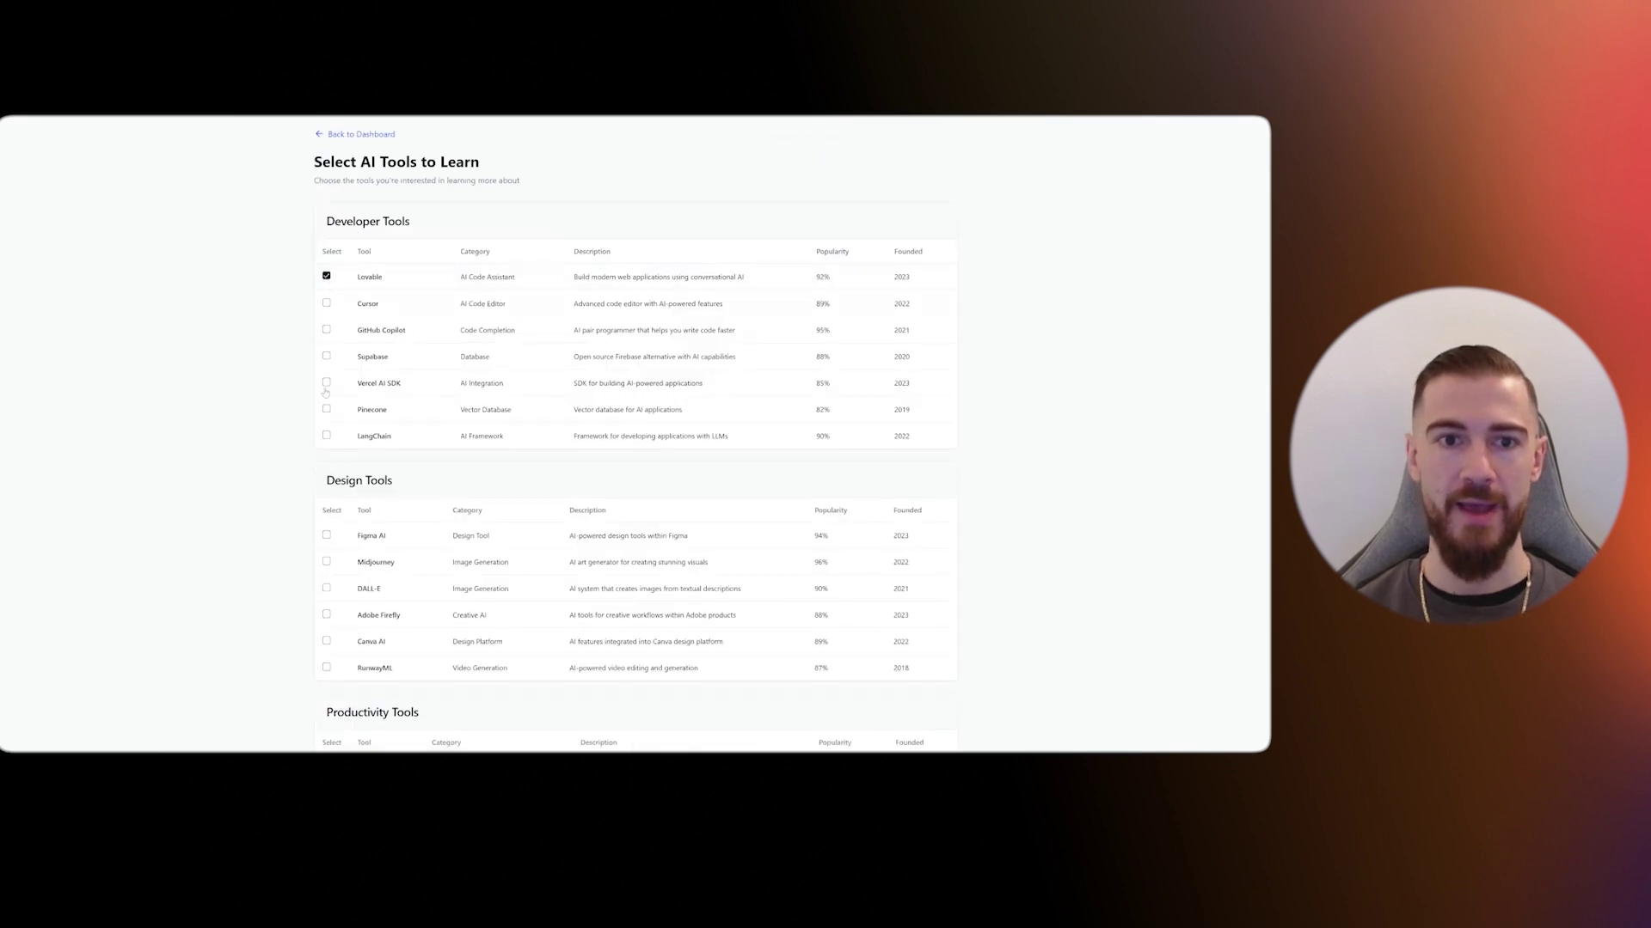
pyautogui.click(327, 436)
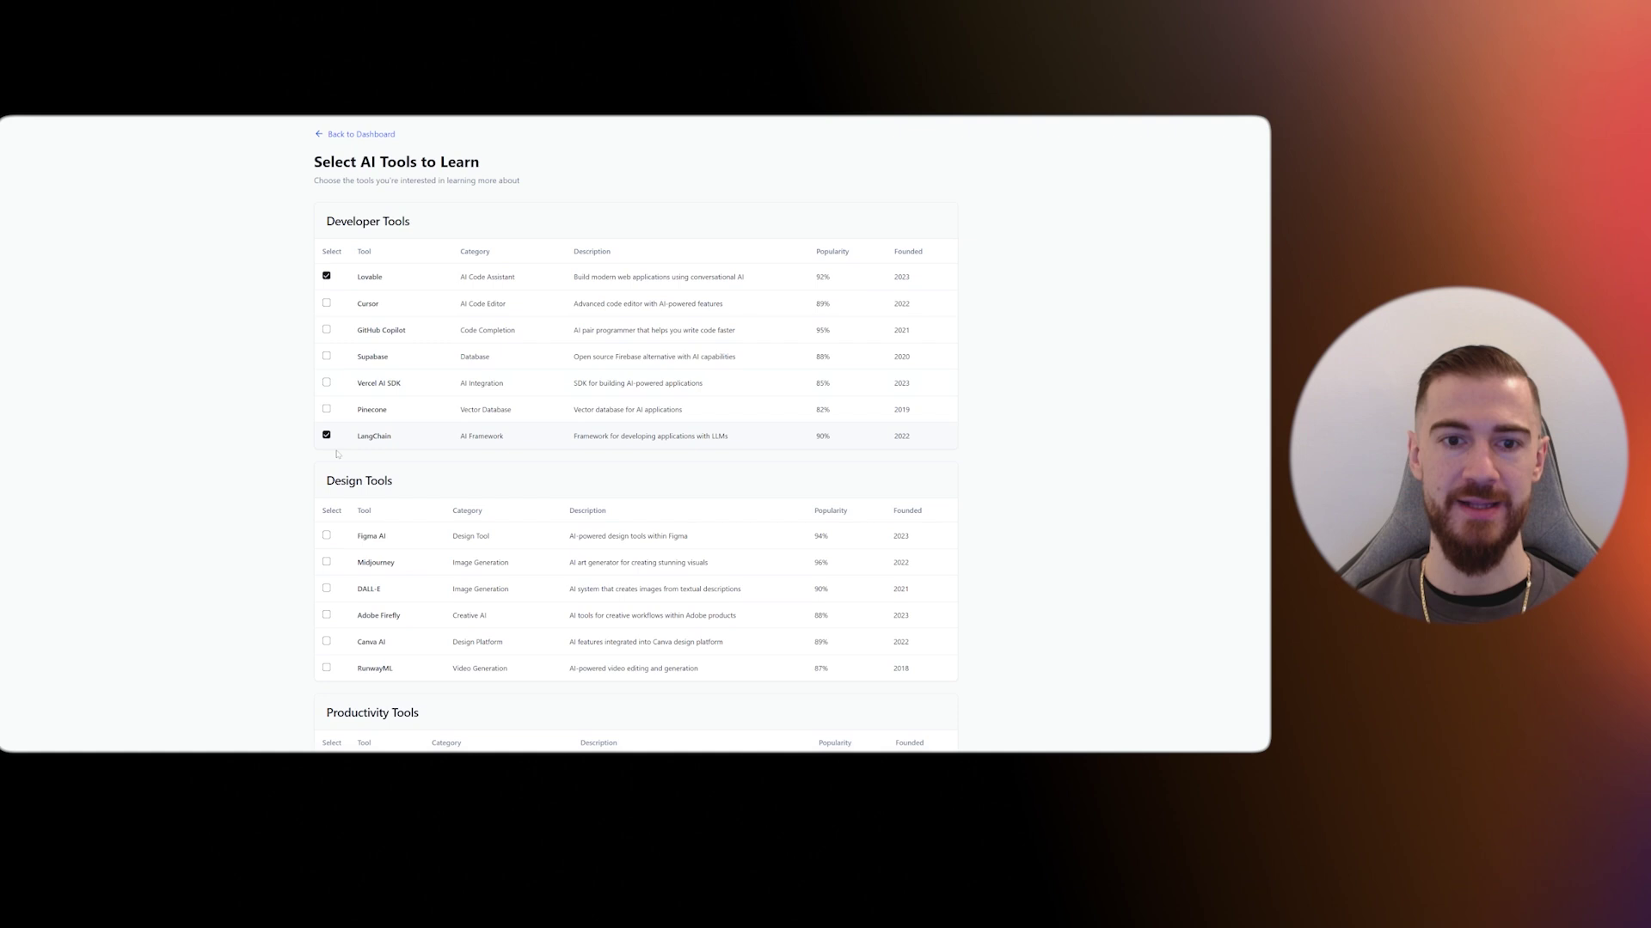
pyautogui.click(326, 536)
# - Save the three-tool selection and begin a request letting users save their selections
pyautogui.scroll(-3, 350, 542)
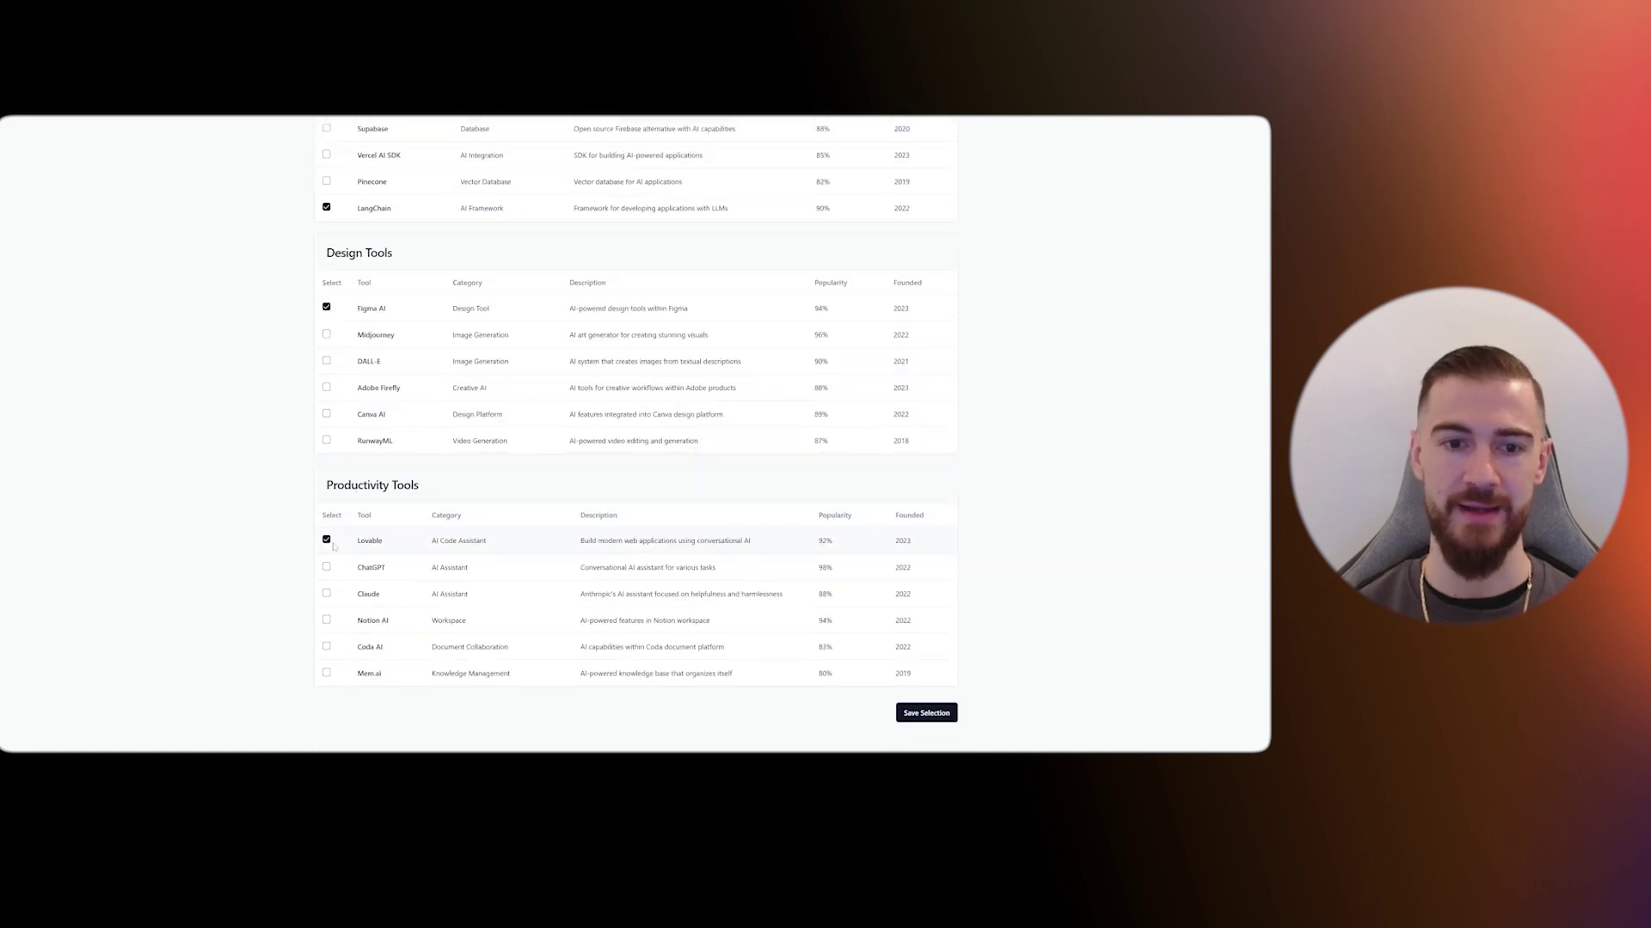
pyautogui.click(905, 712)
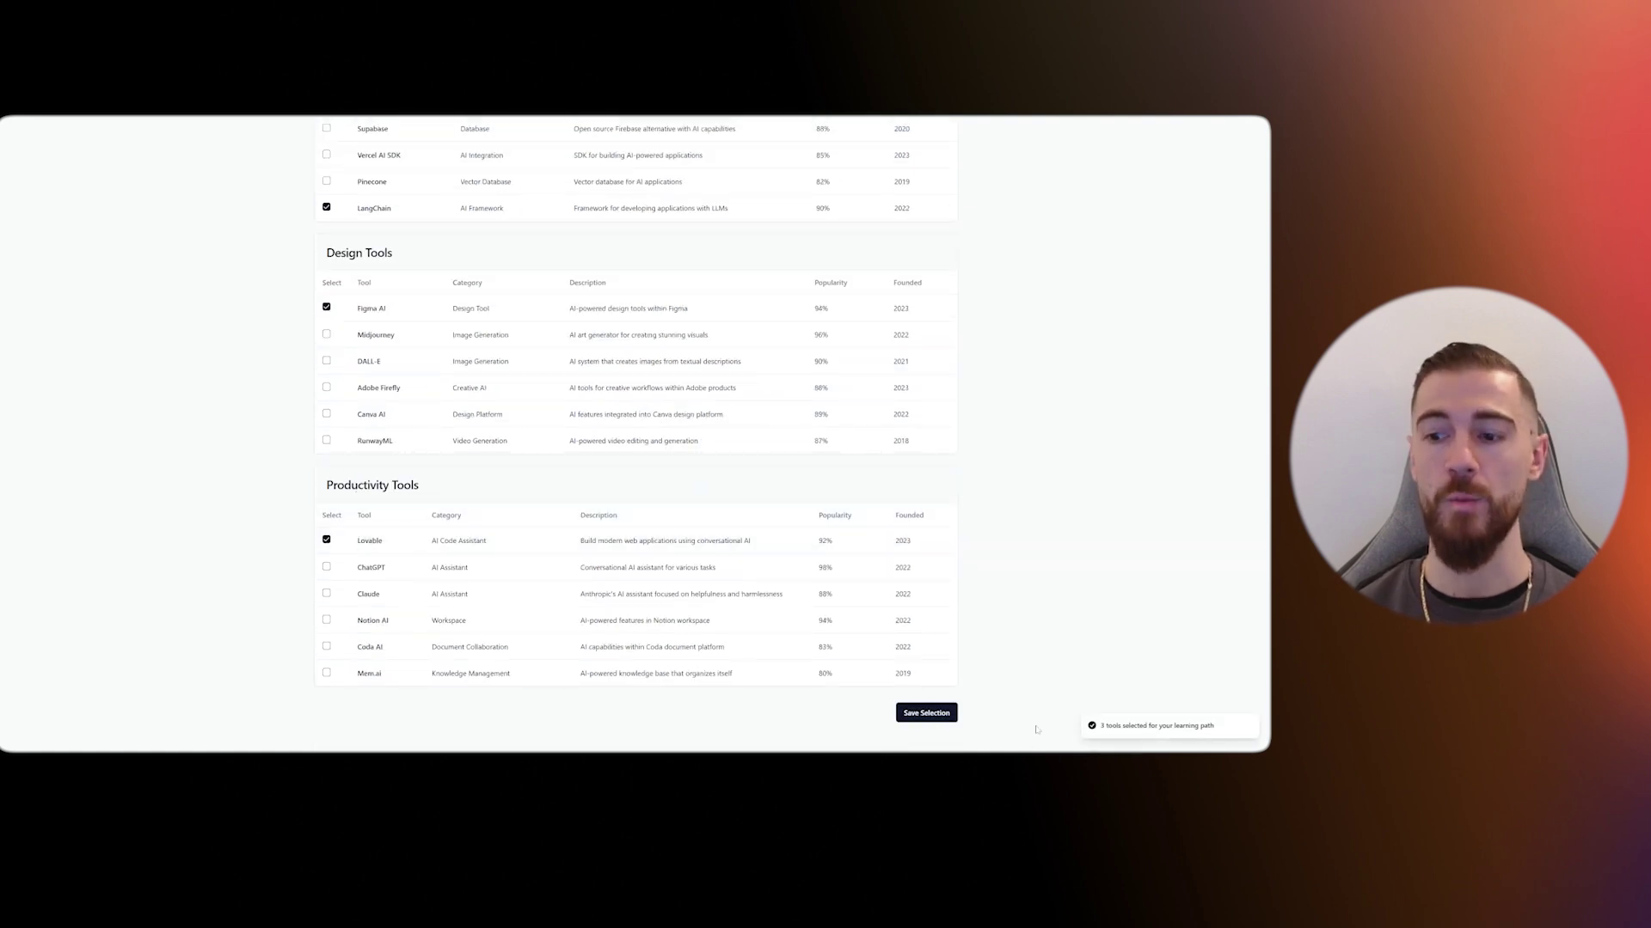
pyautogui.scroll(2, 744, 597)
pyautogui.scroll(3, 745, 596)
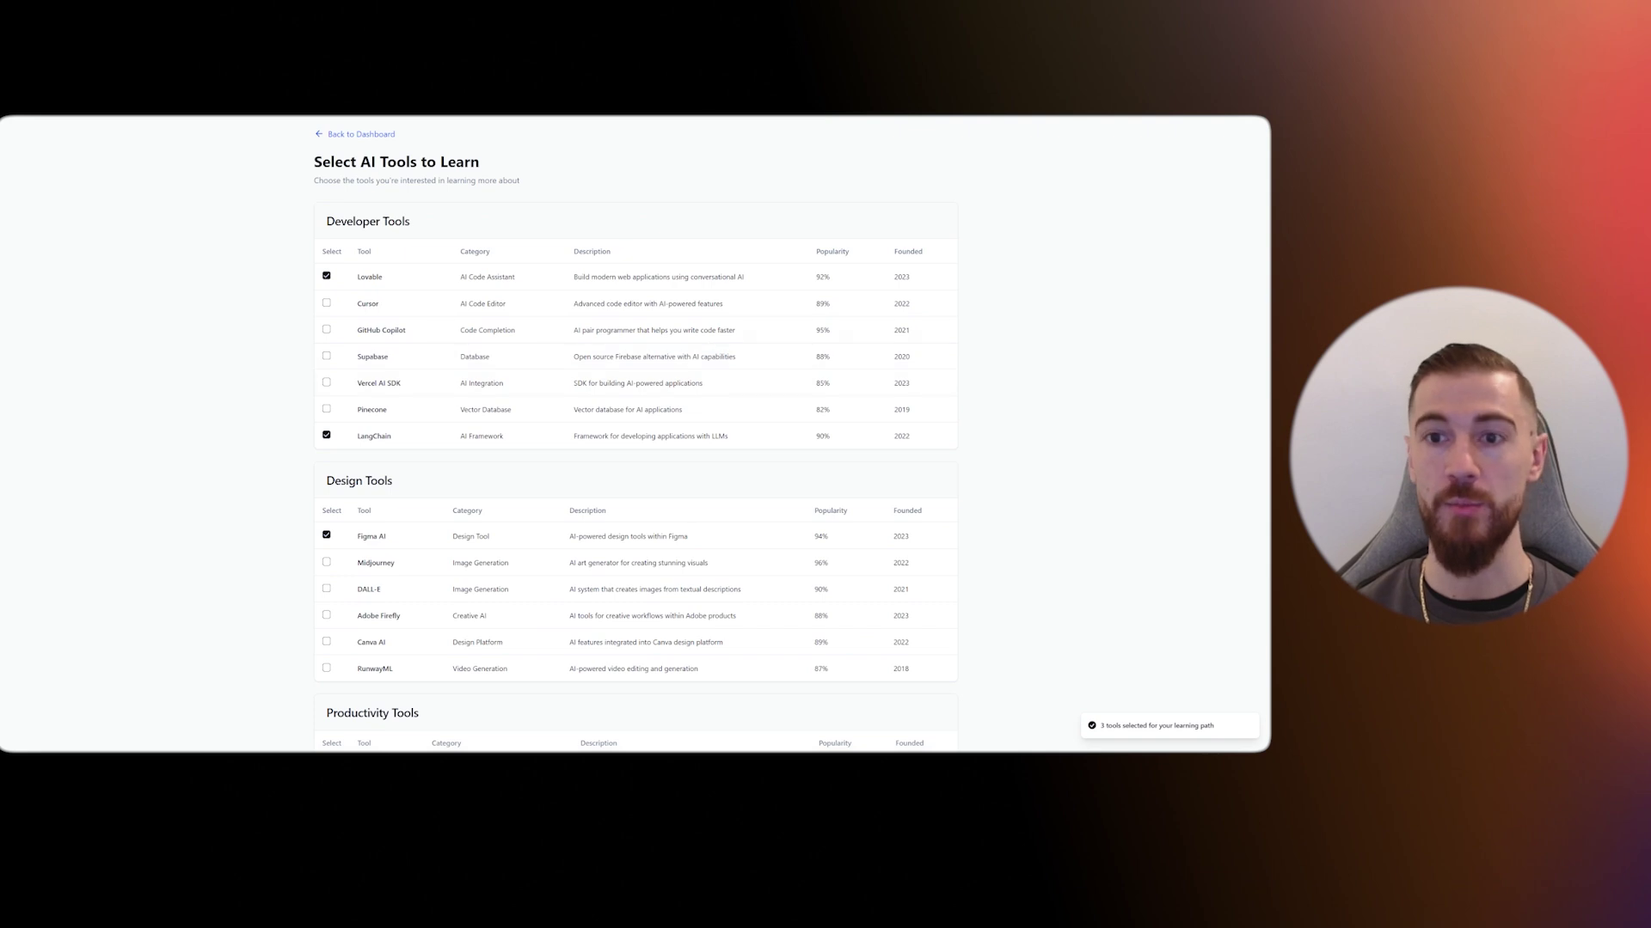
pyautogui.write('Gre')
pyautogui.write('at! Now we')
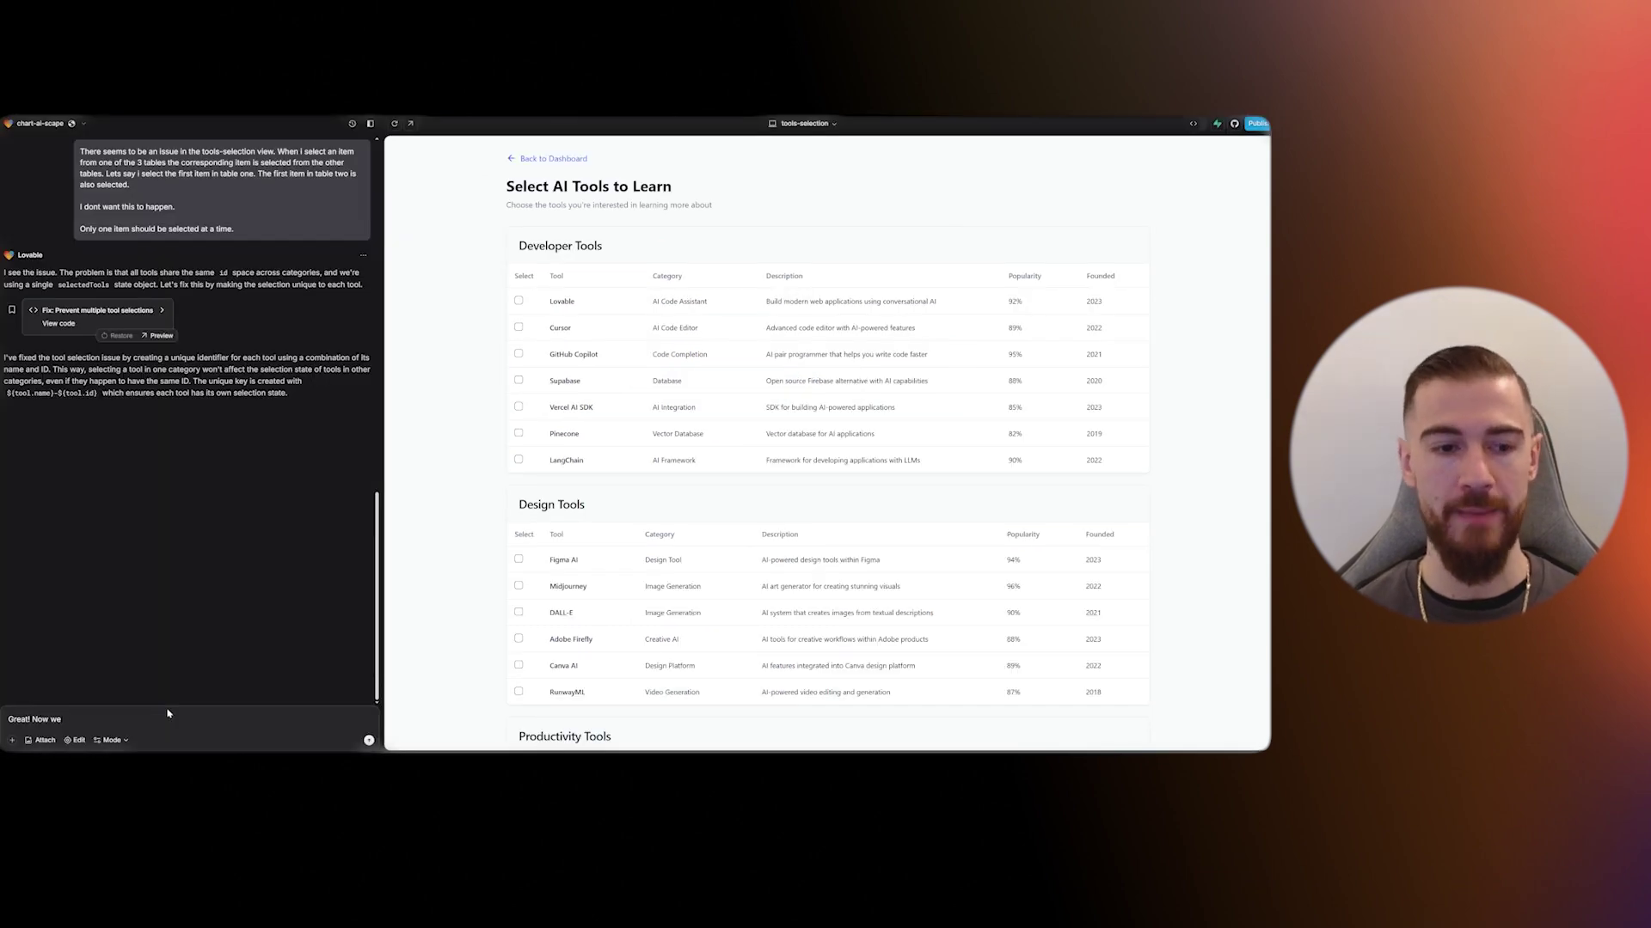
pyautogui.write(' want the user to be able t')
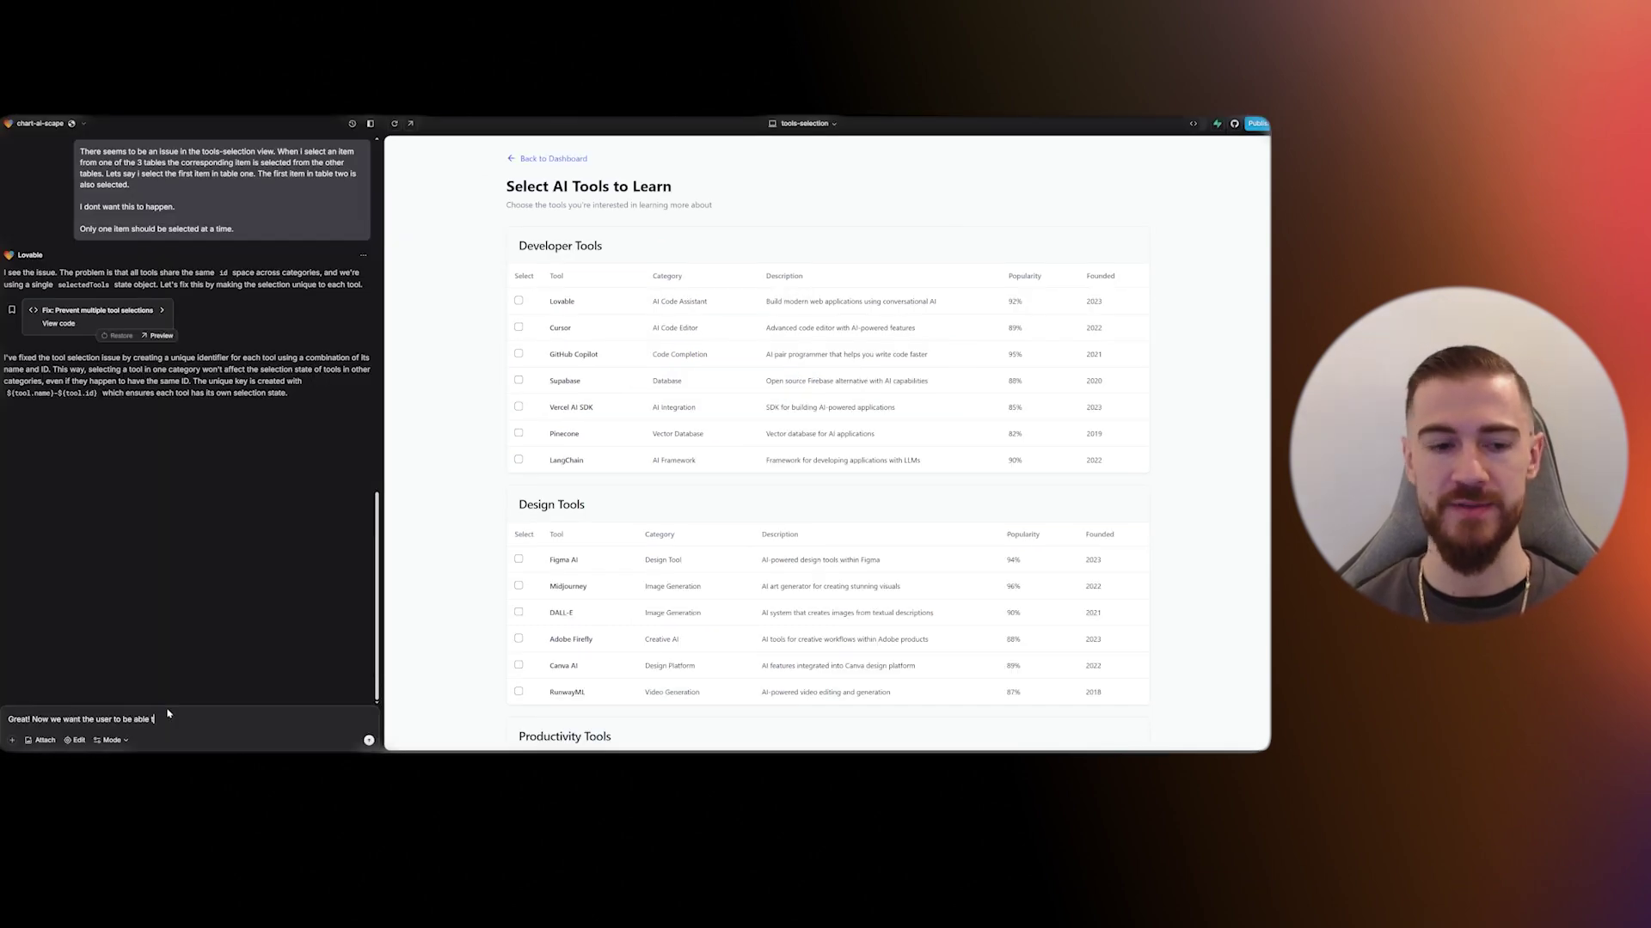
pyautogui.write('o save their select')
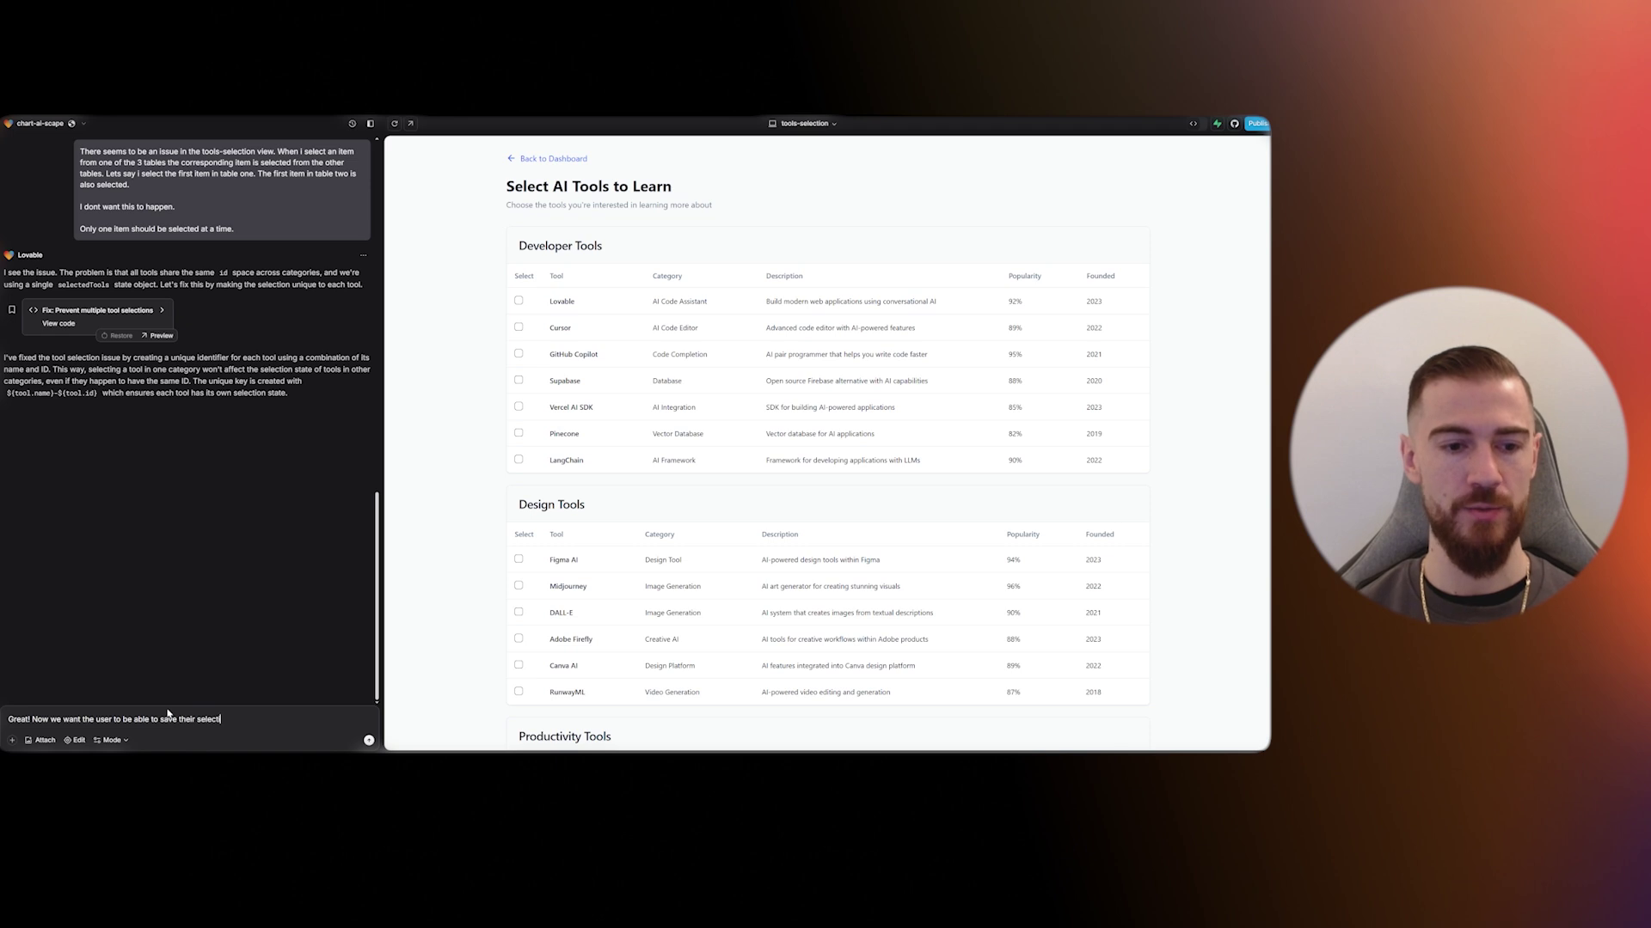
pyautogui.write('ions')
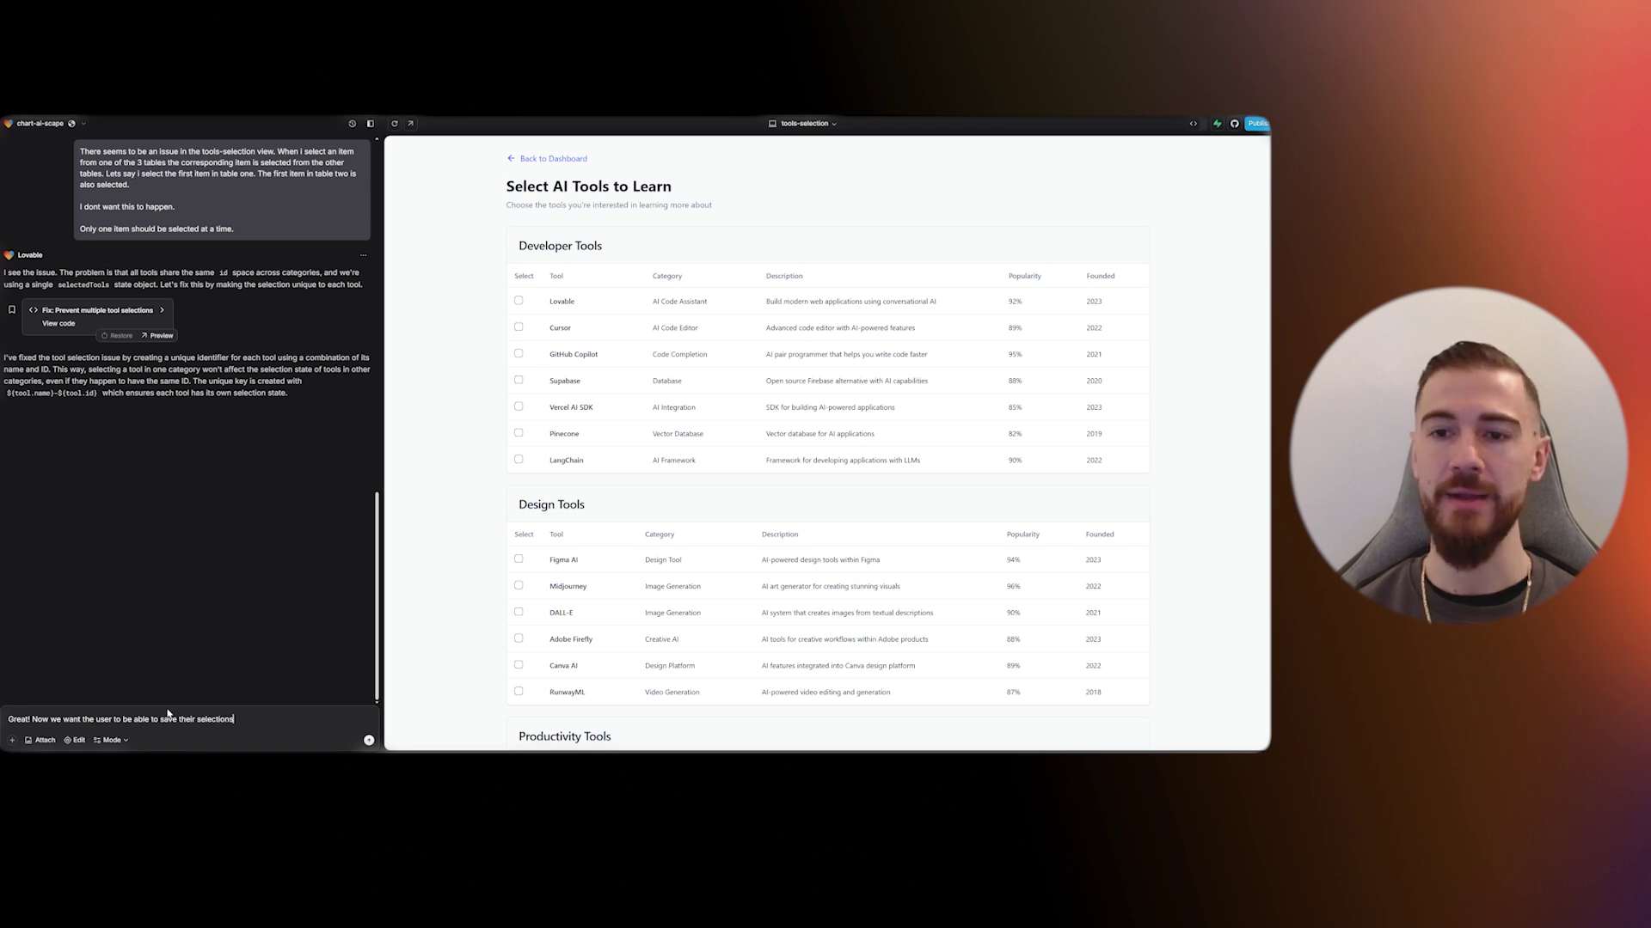
pyautogui.write('. For this i nee')
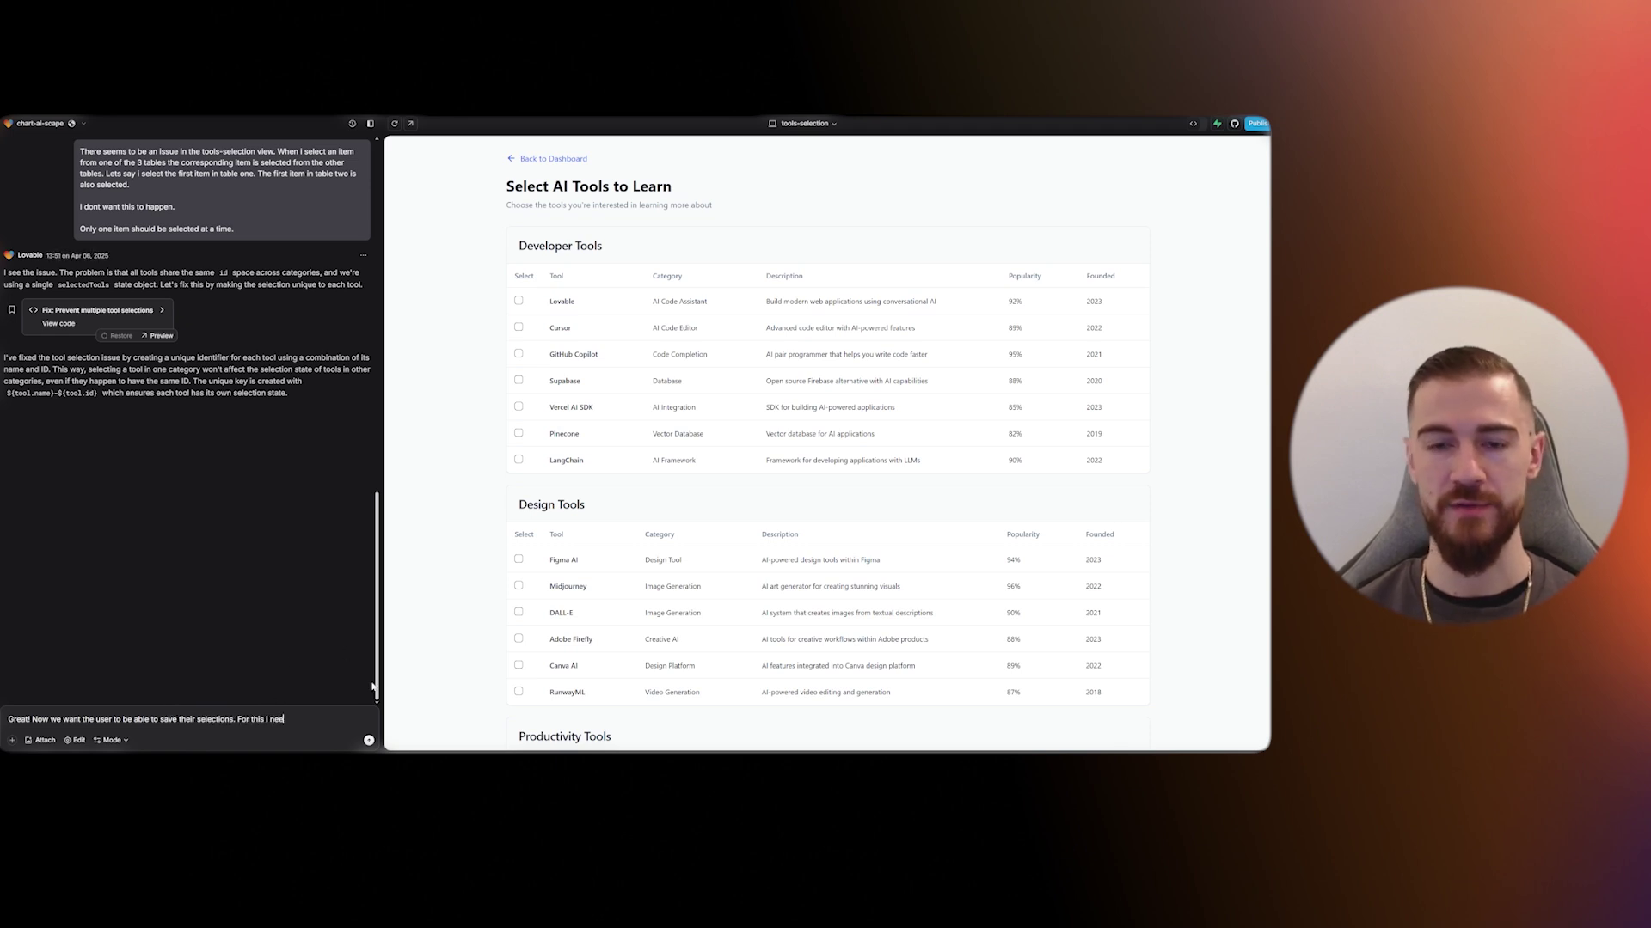
pyautogui.write('d you to set up at supe')
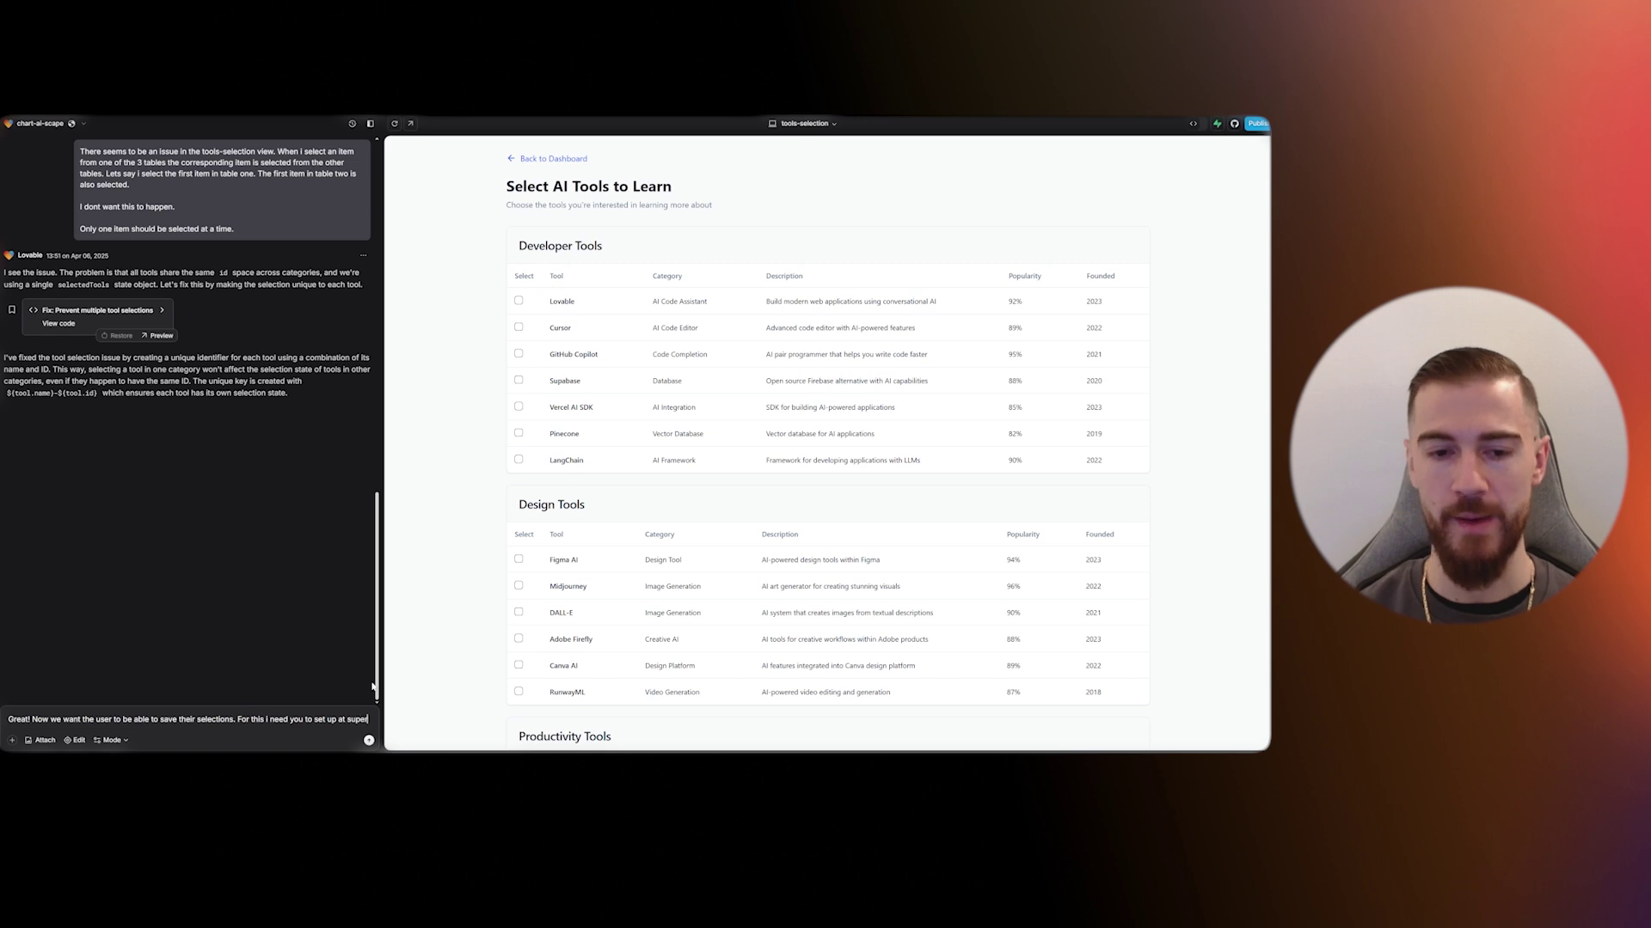
pyautogui.press('BackSpace')
pyautogui.write('abase backend')
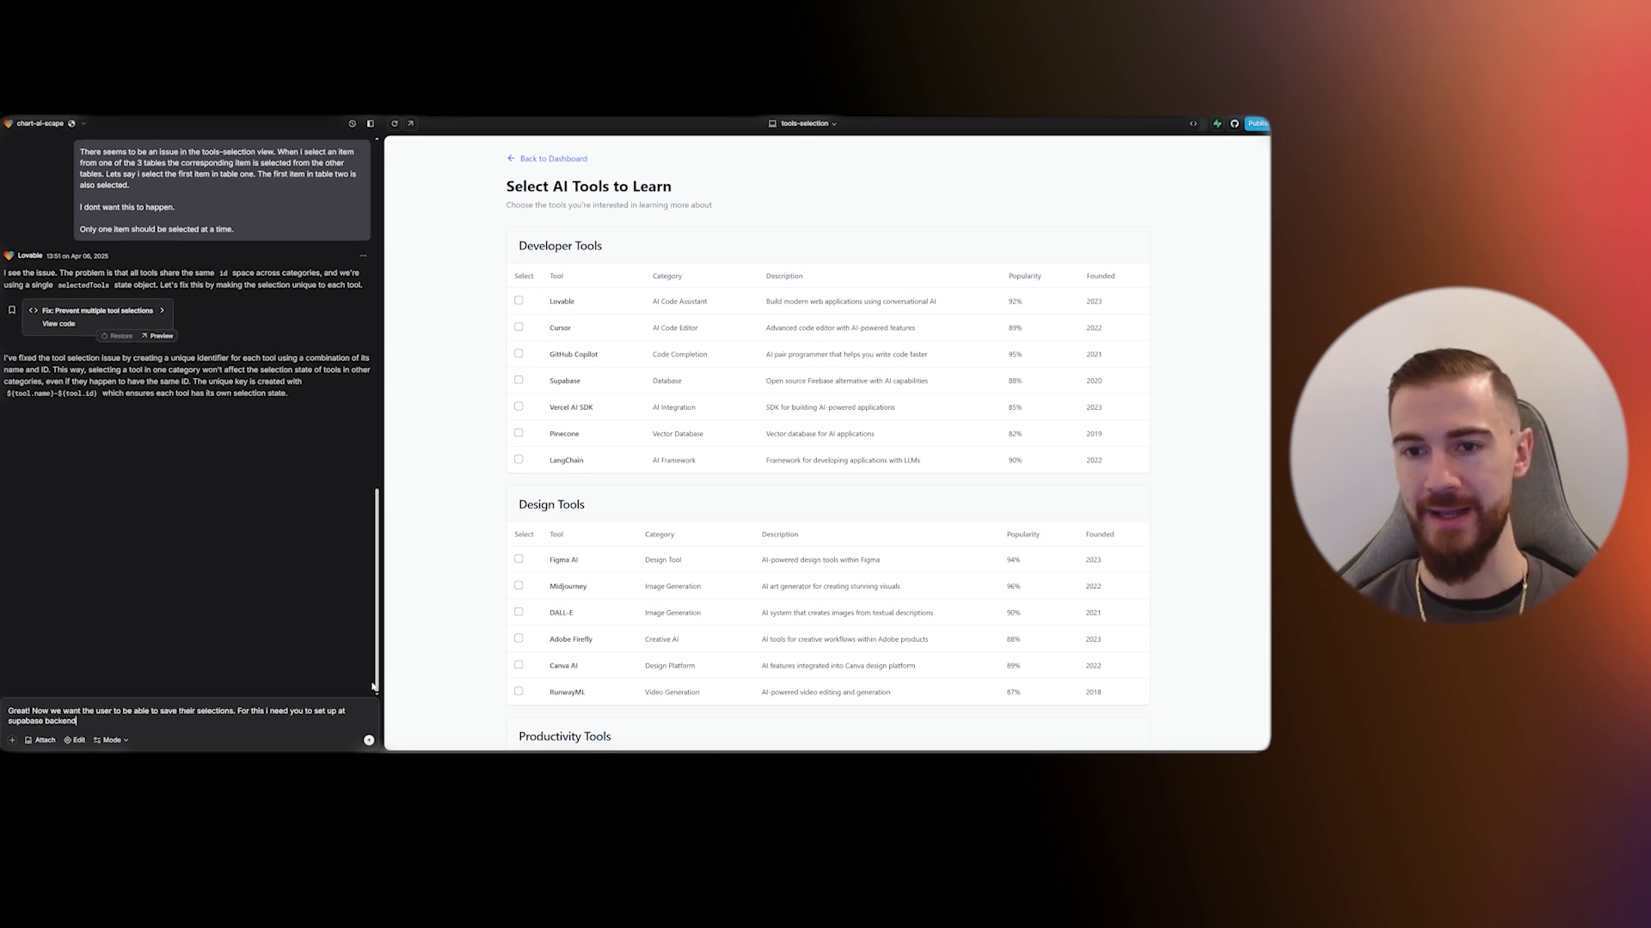
pyautogui.write(' with log')
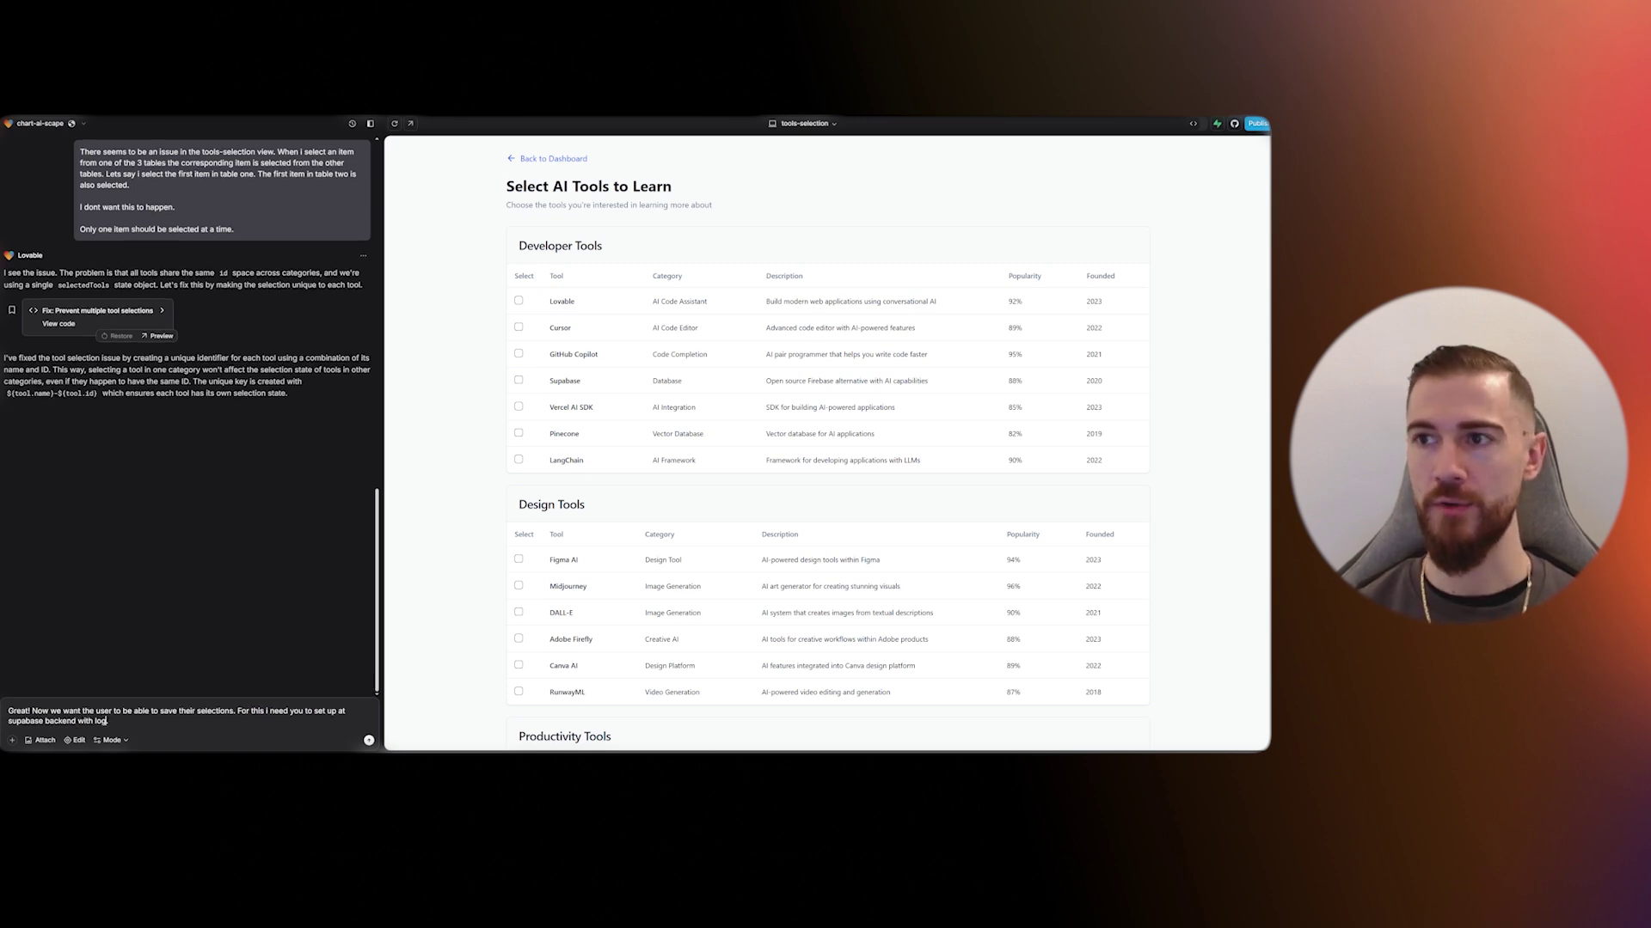
pyautogui.write('in.')
# - Send the request for a Supabase backend with login so selections can be saved
pyautogui.press('Return')
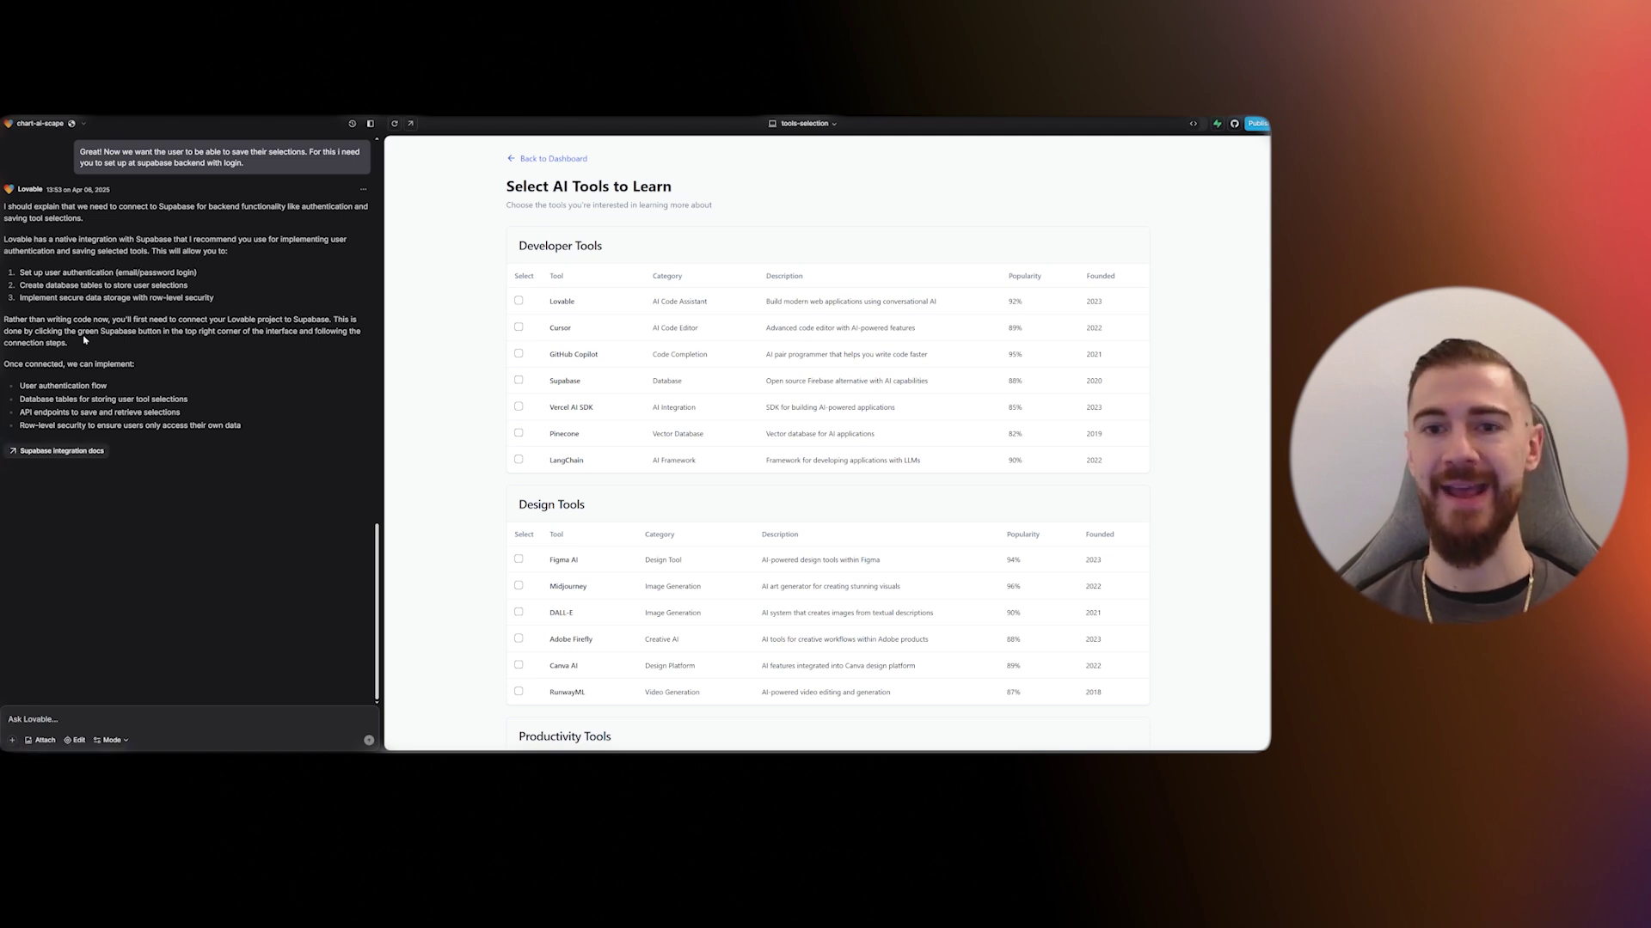
# - Highlight the reply's user-authentication step and open the Supabase integration settings
pyautogui.moveTo(20, 271); pyautogui.dragTo(197, 272)
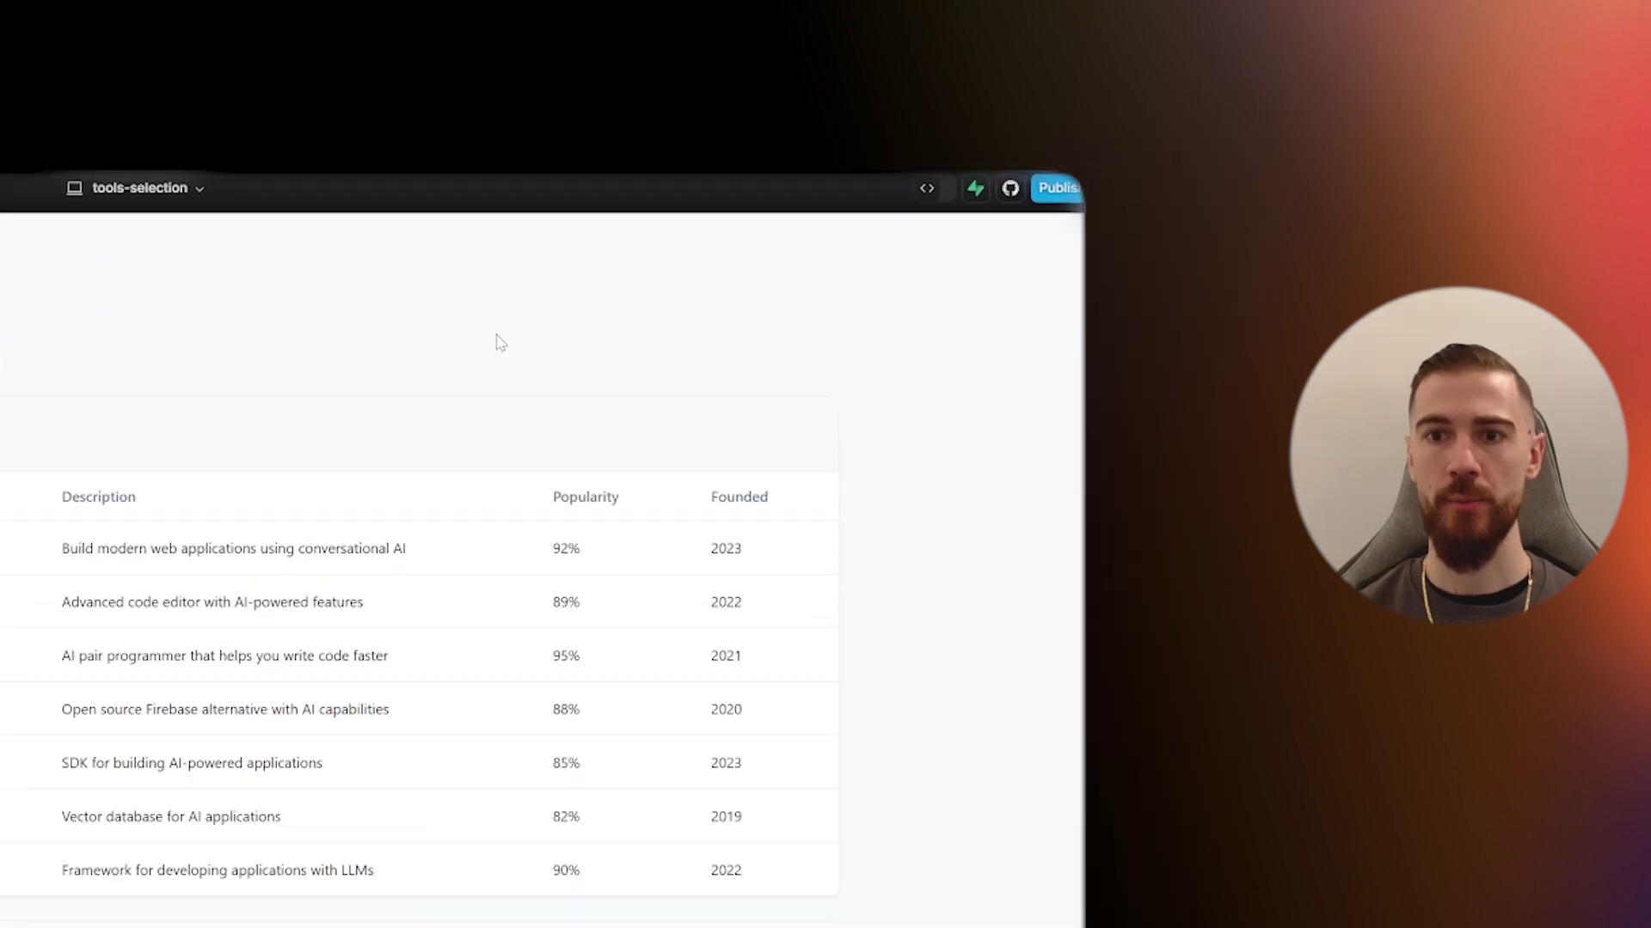
pyautogui.click(975, 187)
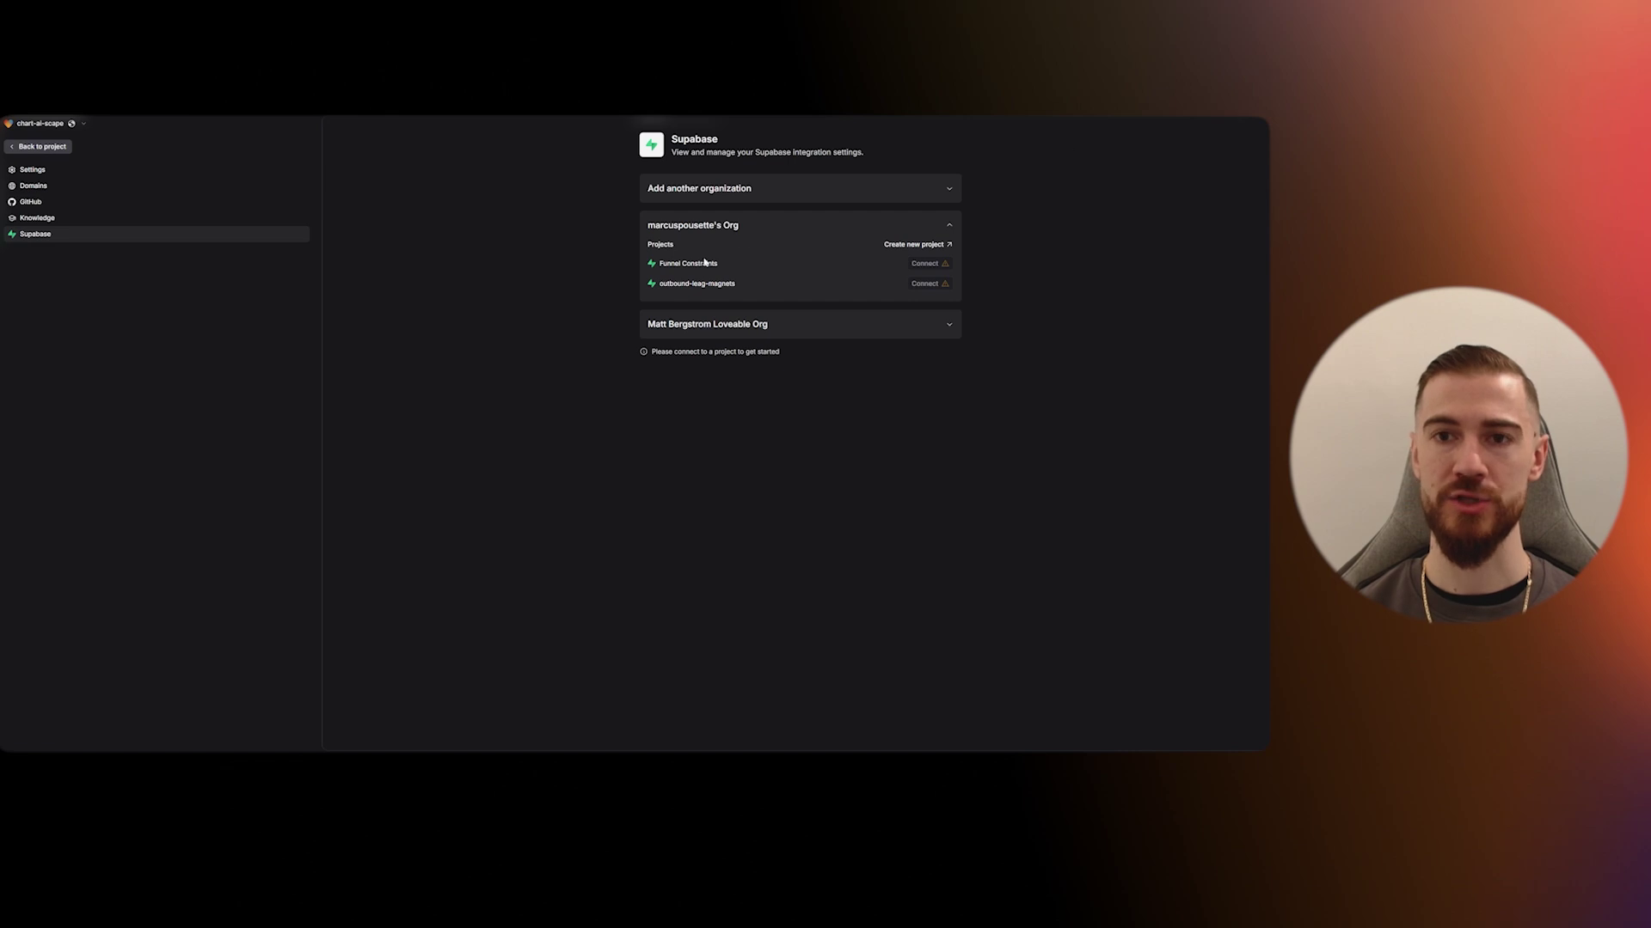
# - Skip adding another organization and choose Create new project under the existing organization
pyautogui.click(703, 193)
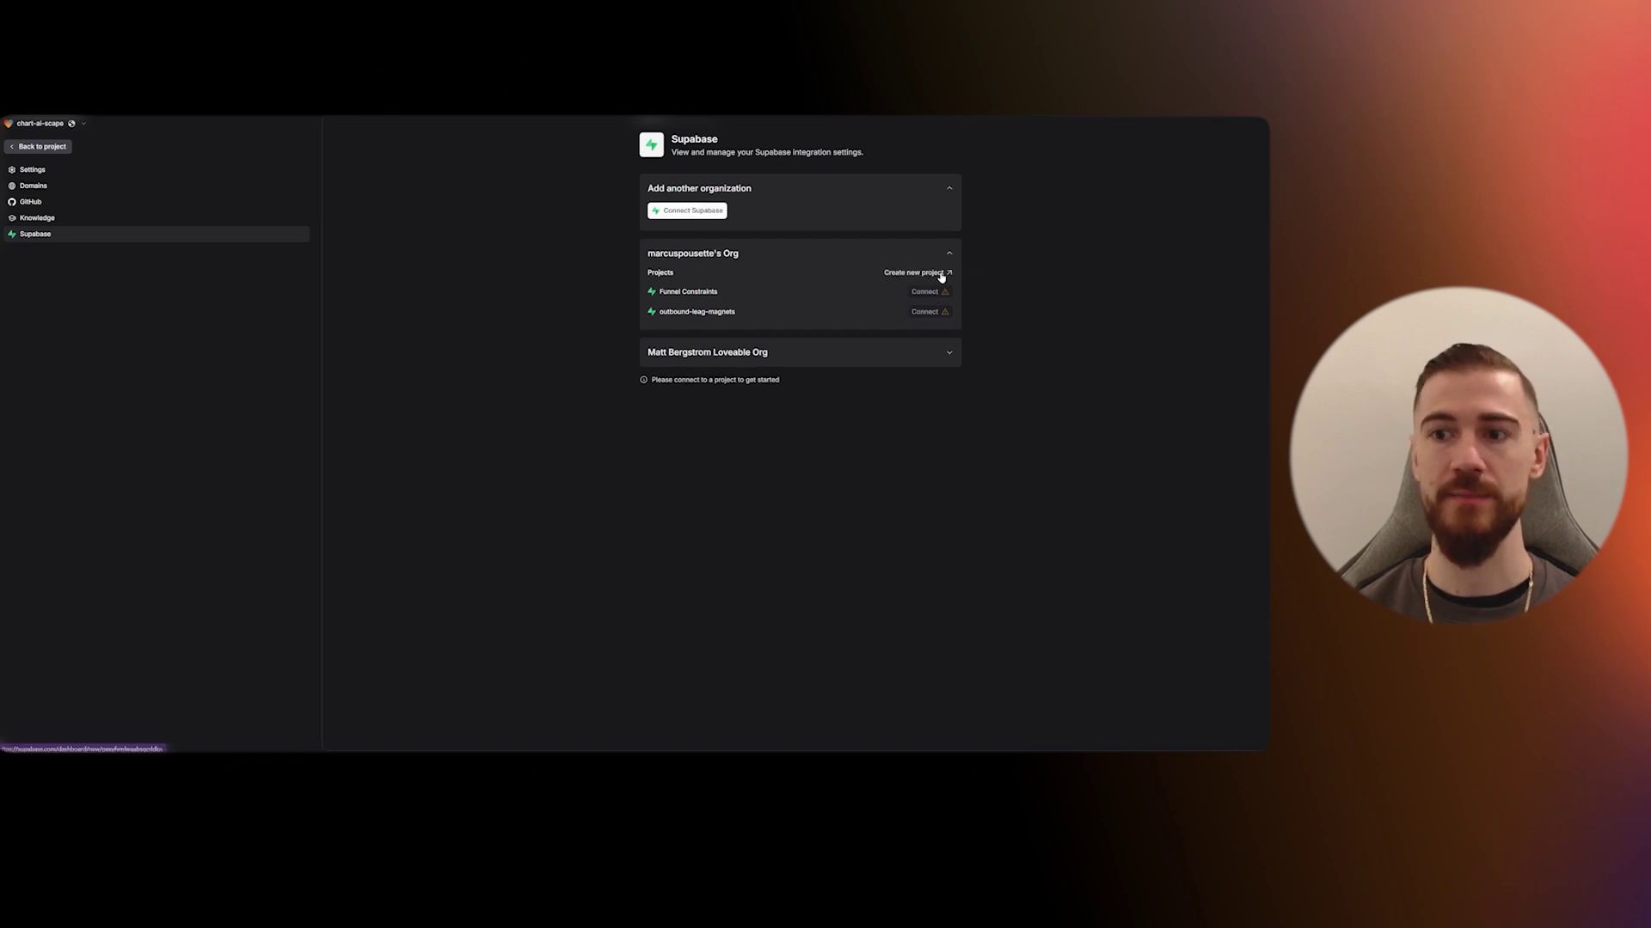
pyautogui.click(950, 190)
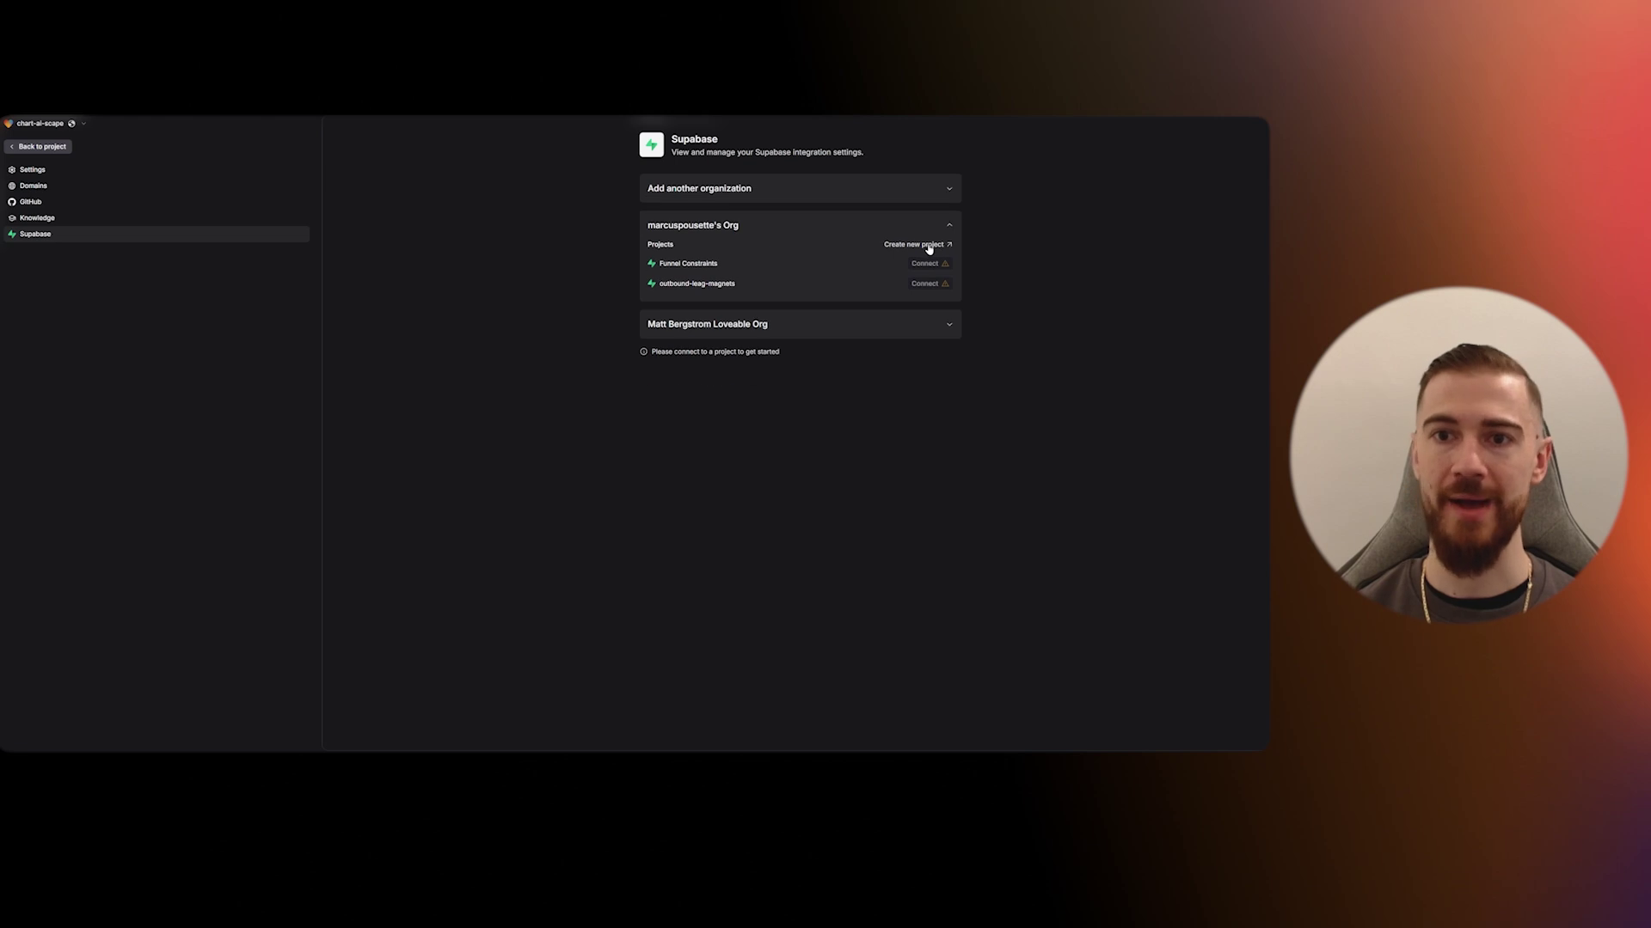
pyautogui.click(929, 247)
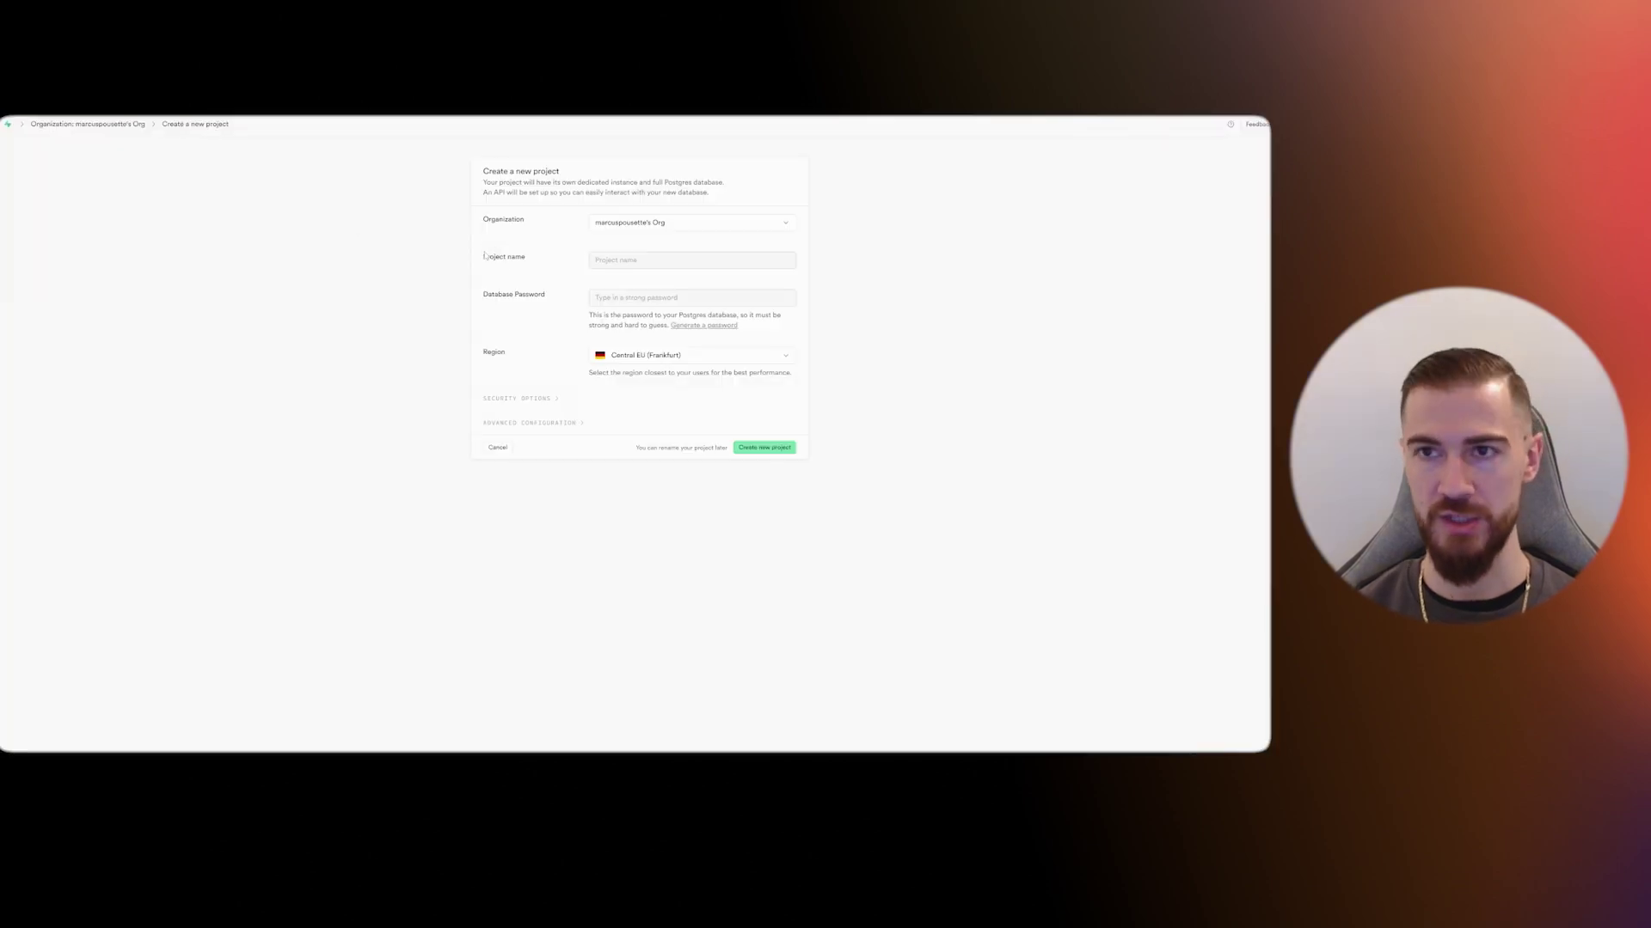
# - Create Supabase project 'AI tools 2025' in North EU (Stockholm) with a generated, copied password
pyautogui.click(647, 260)
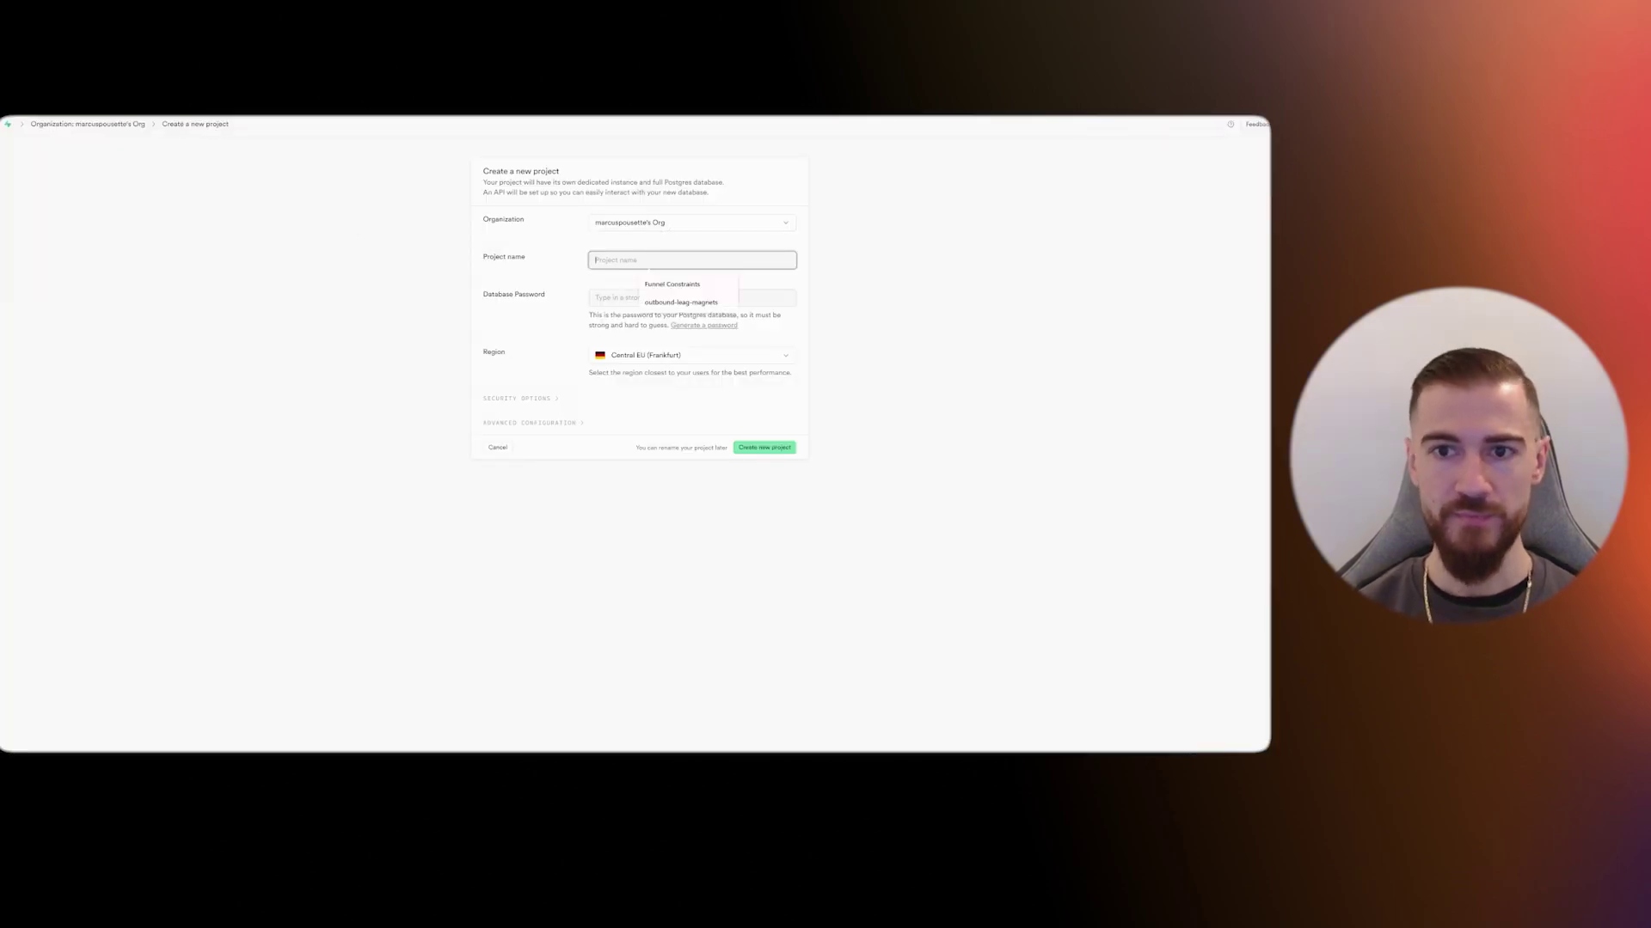
pyautogui.write('AI tools 2025')
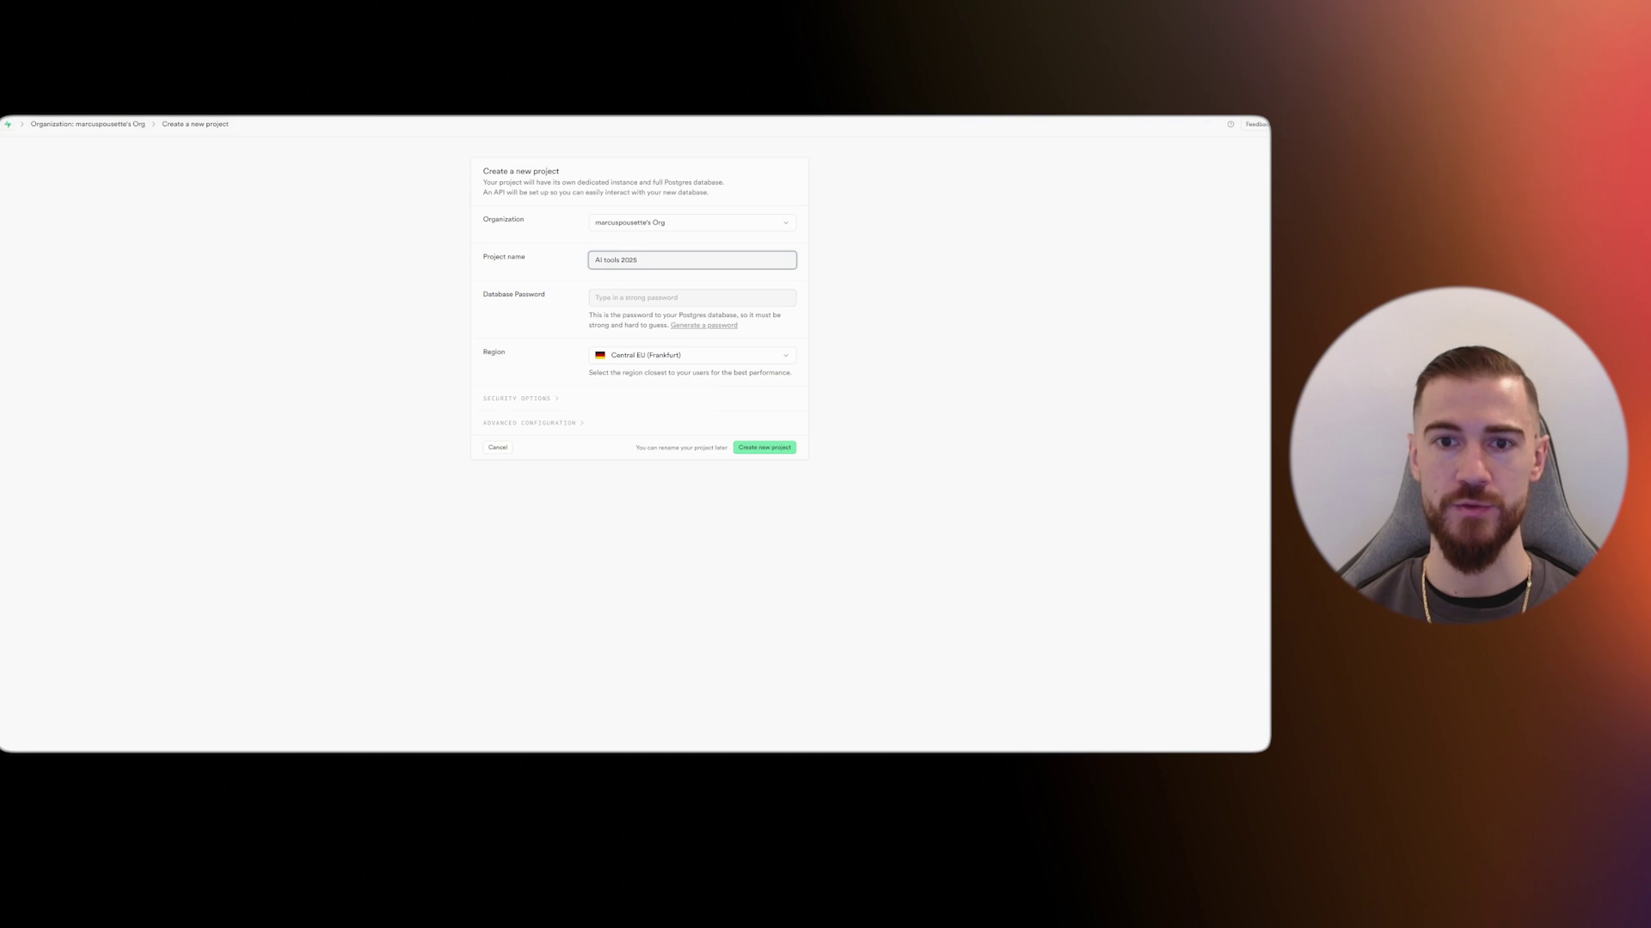
pyautogui.click(704, 325)
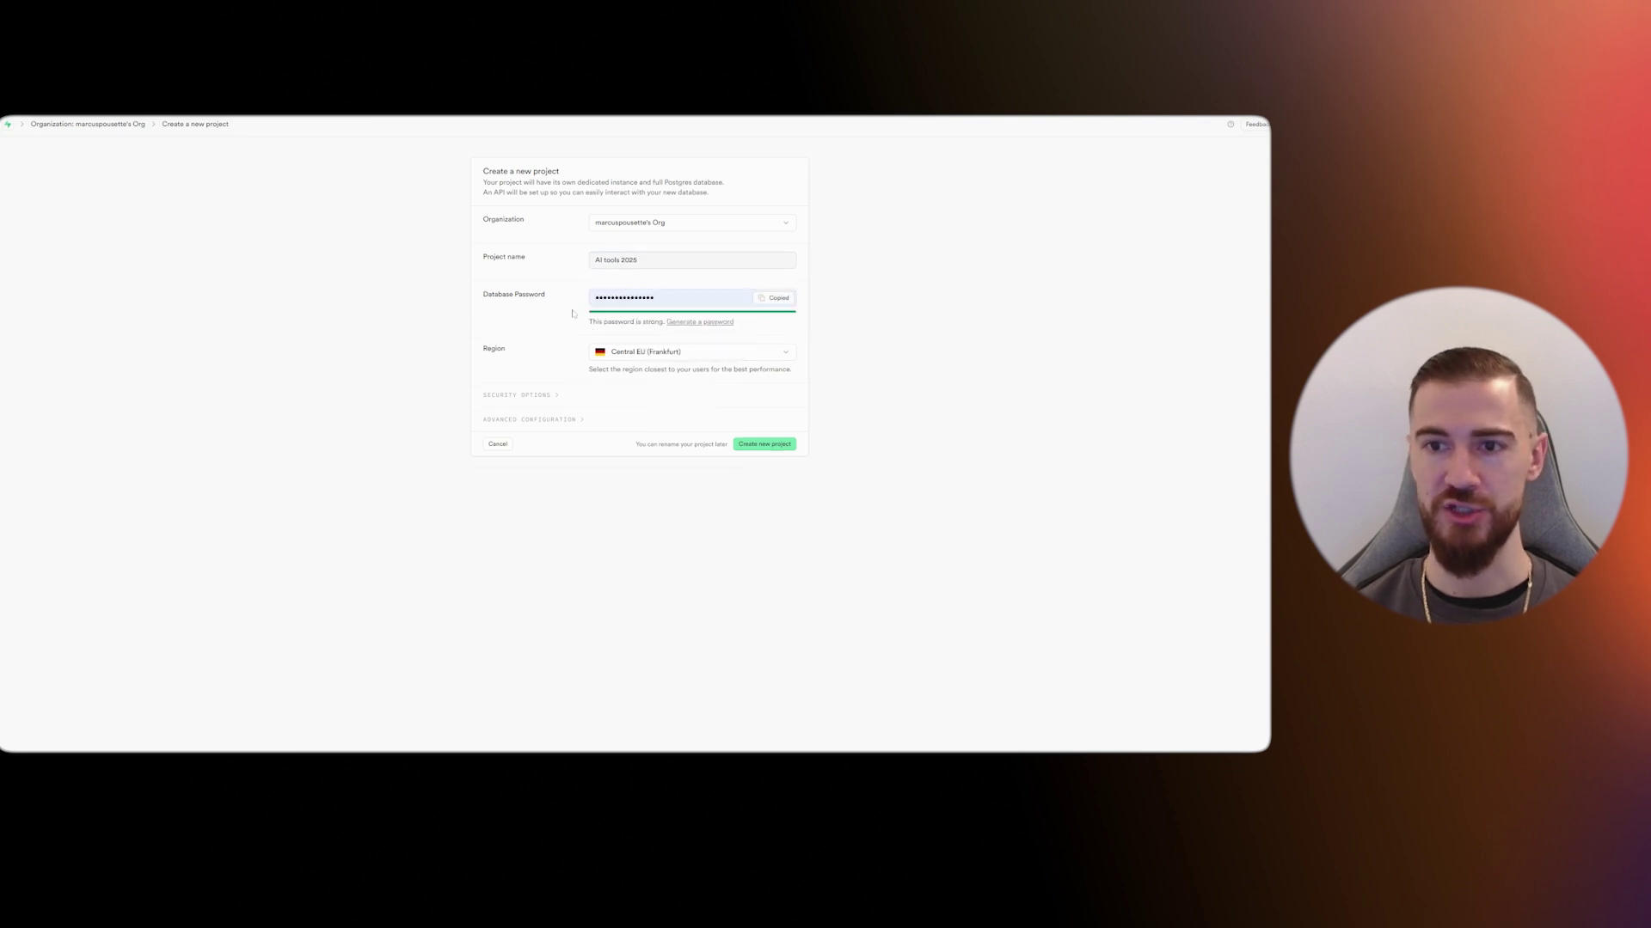
pyautogui.click(679, 352)
pyautogui.click(601, 504)
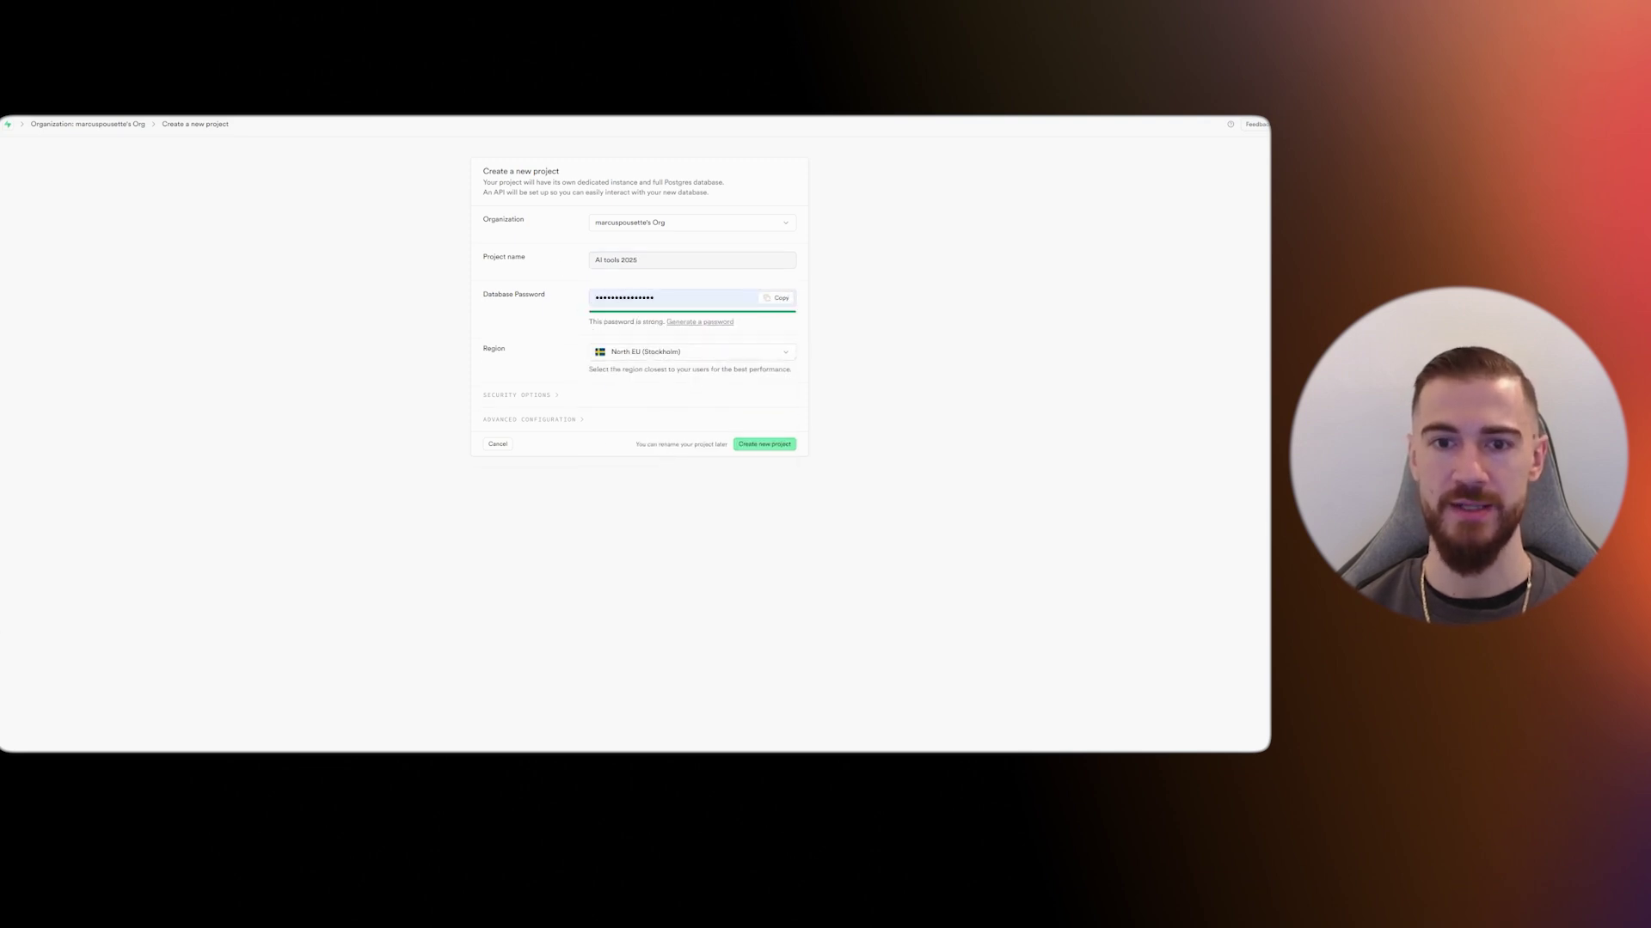
pyautogui.click(776, 297)
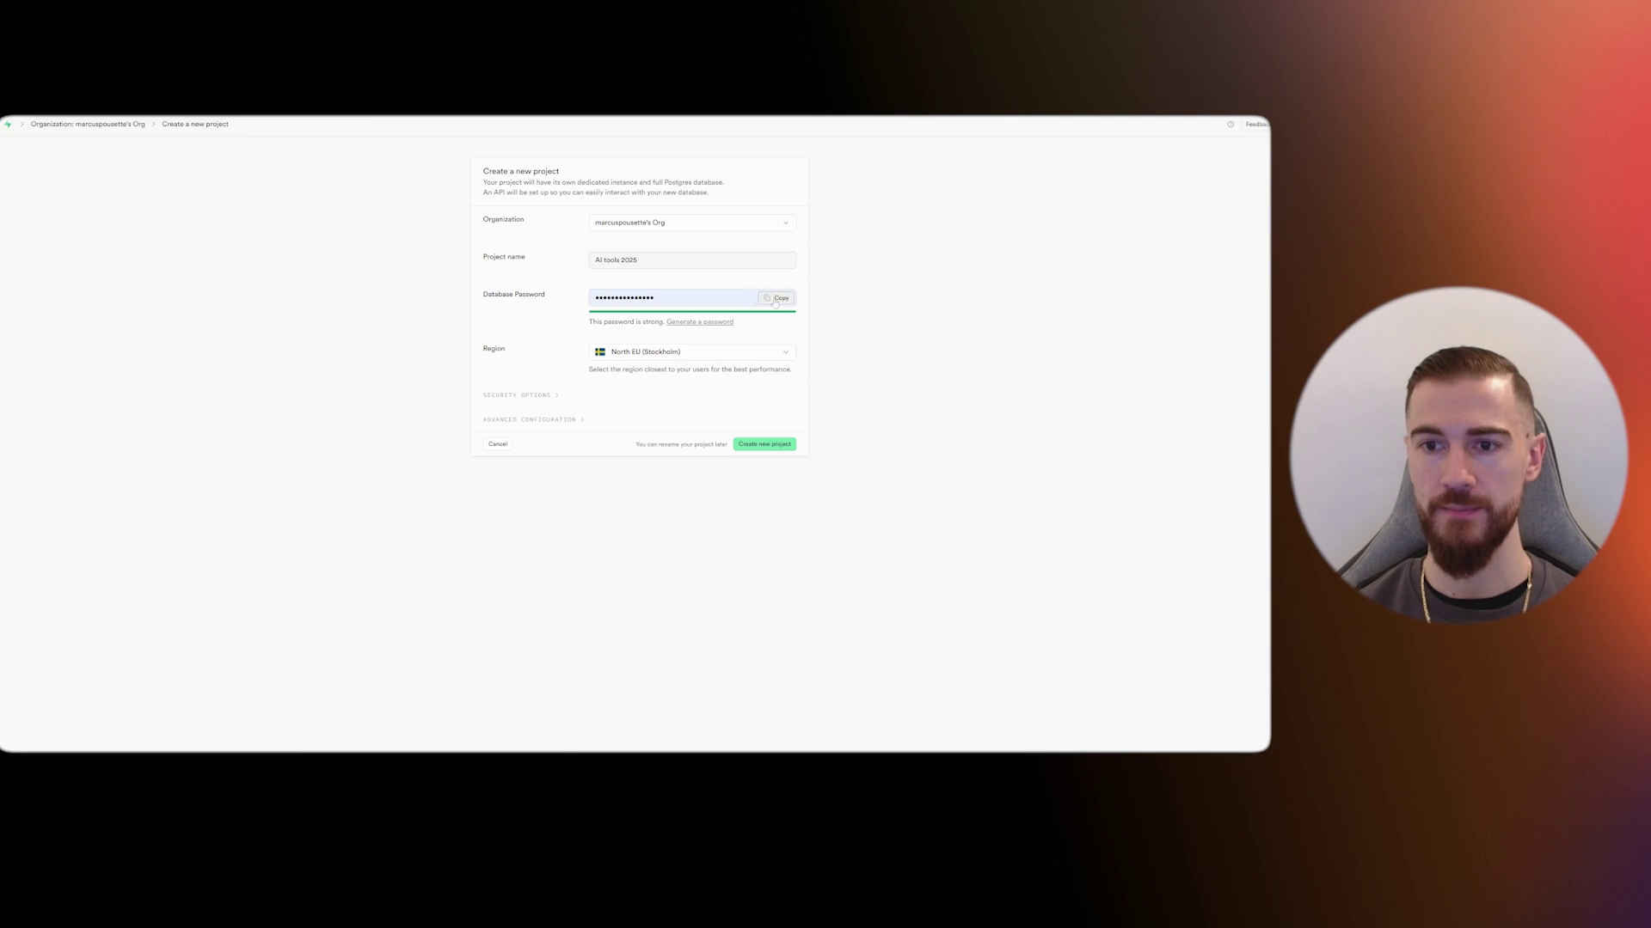
pyautogui.click(763, 443)
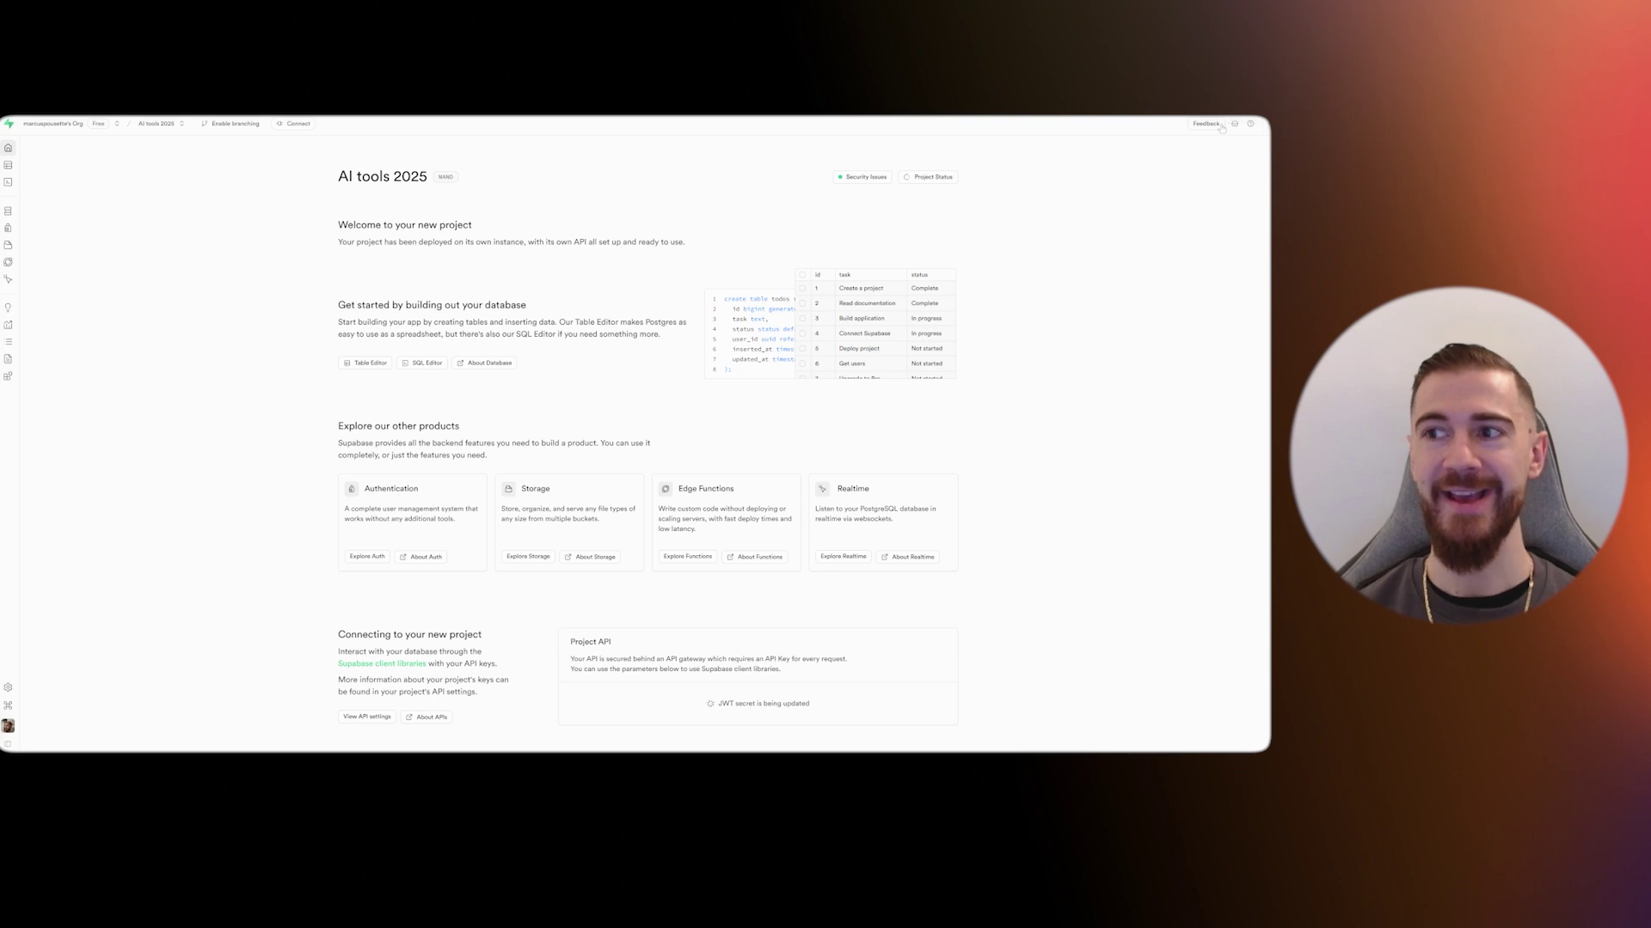
# - Switch the Supabase dashboard to the dark theme and return to the project home page
pyautogui.click(1251, 123)
pyautogui.click(1265, 147)
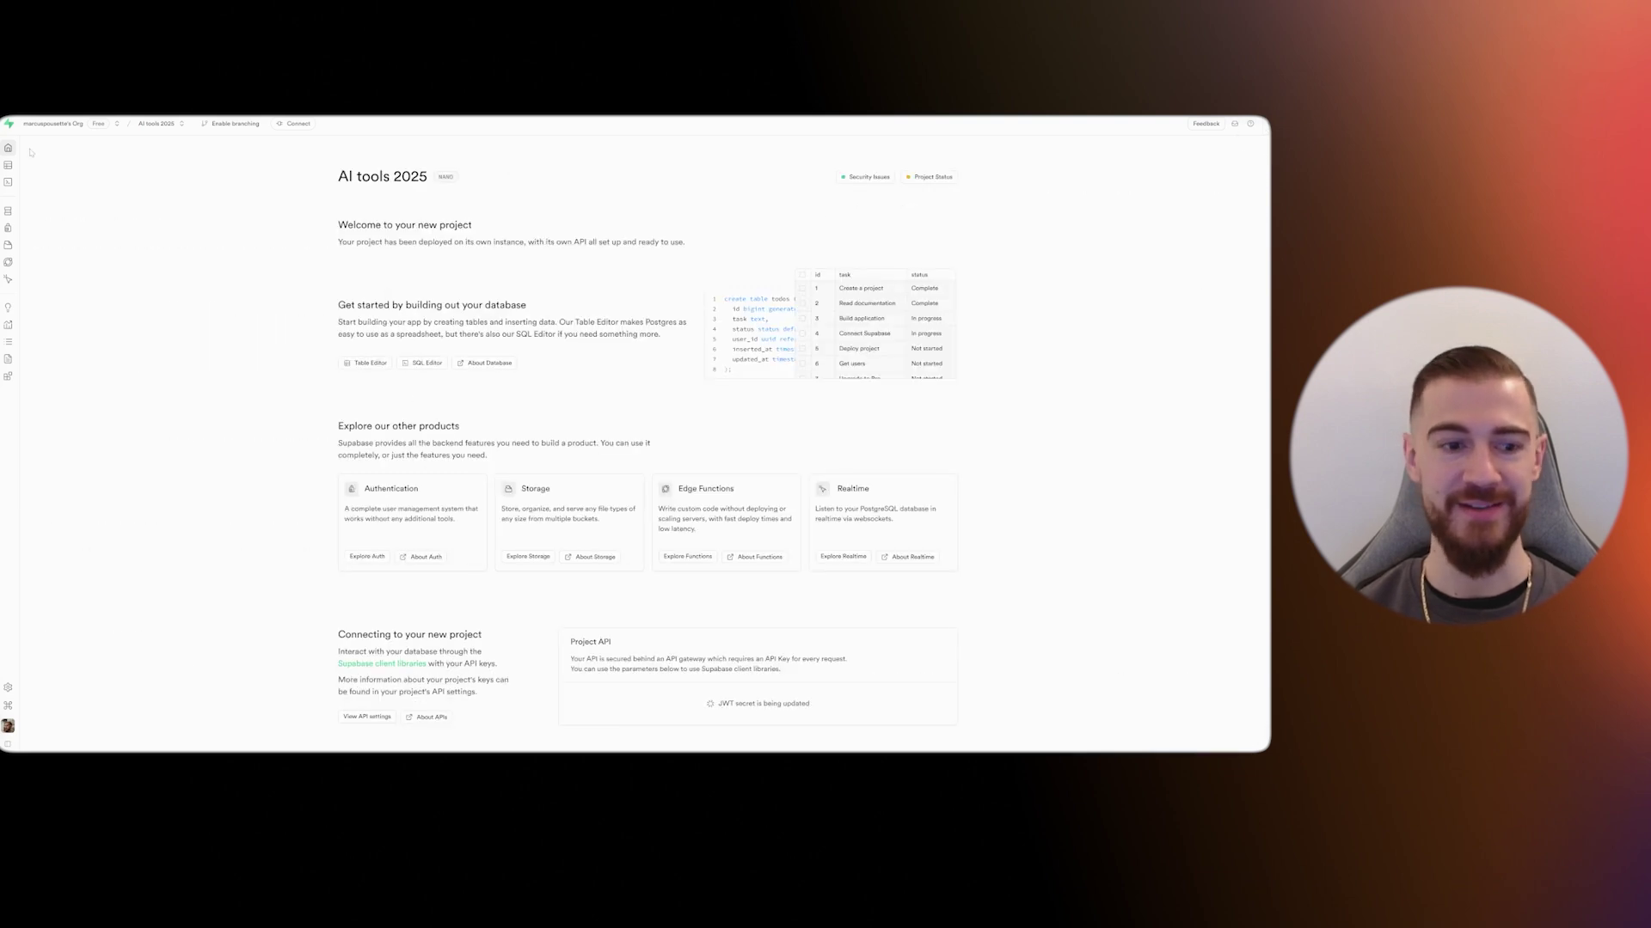
pyautogui.click(47, 683)
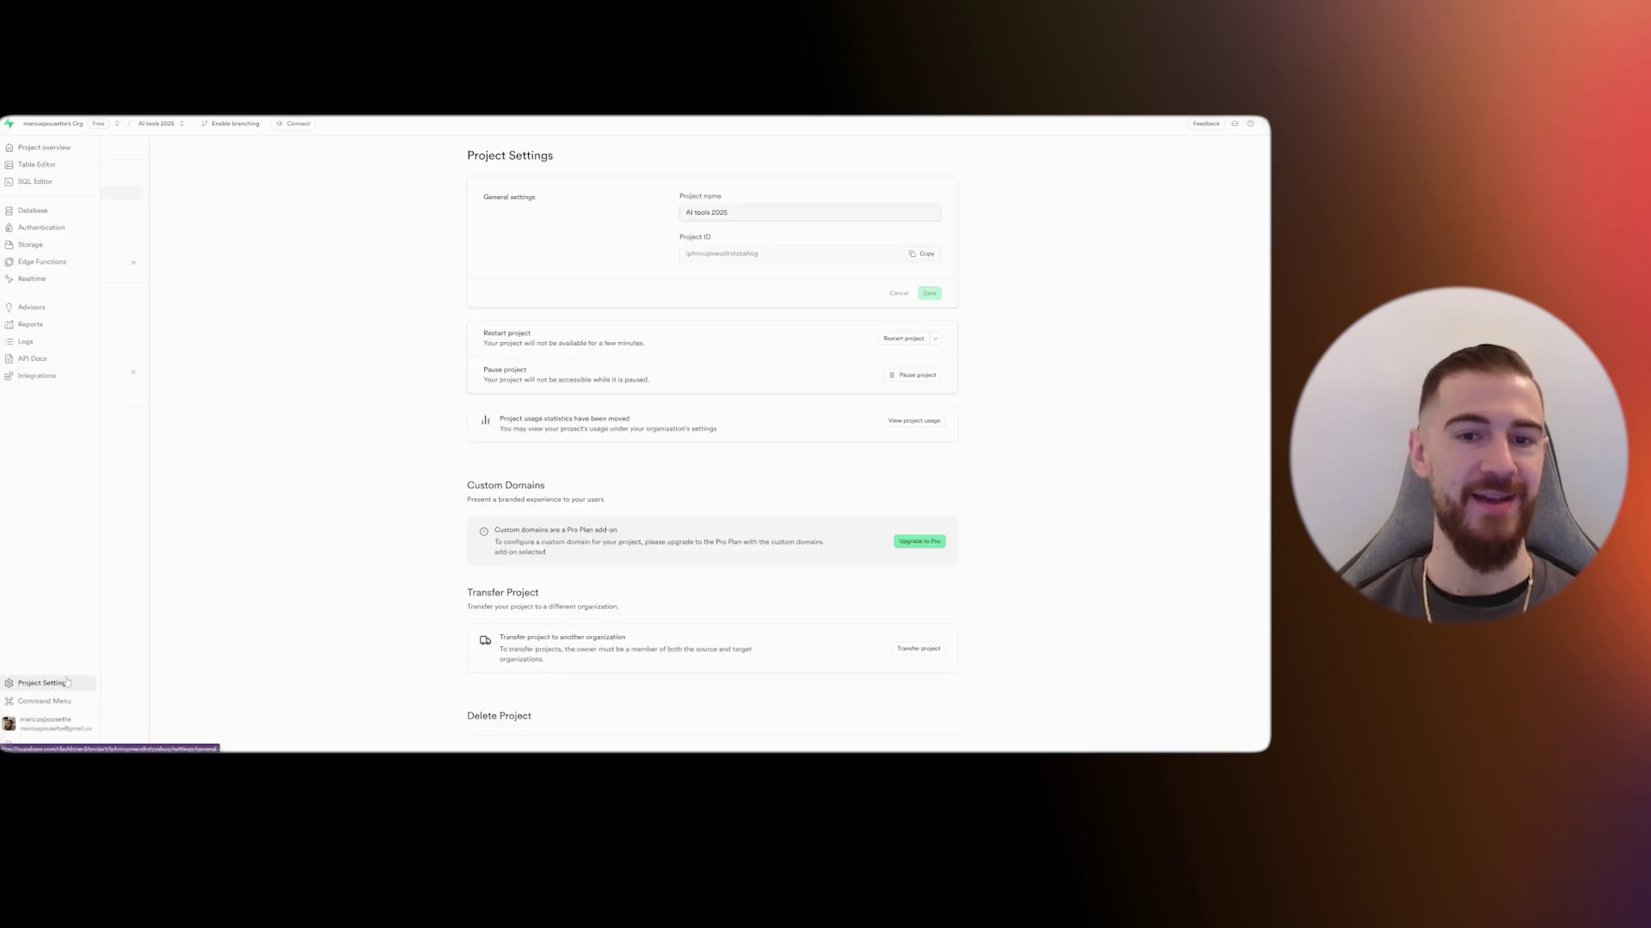
pyautogui.click(50, 723)
pyautogui.click(44, 667)
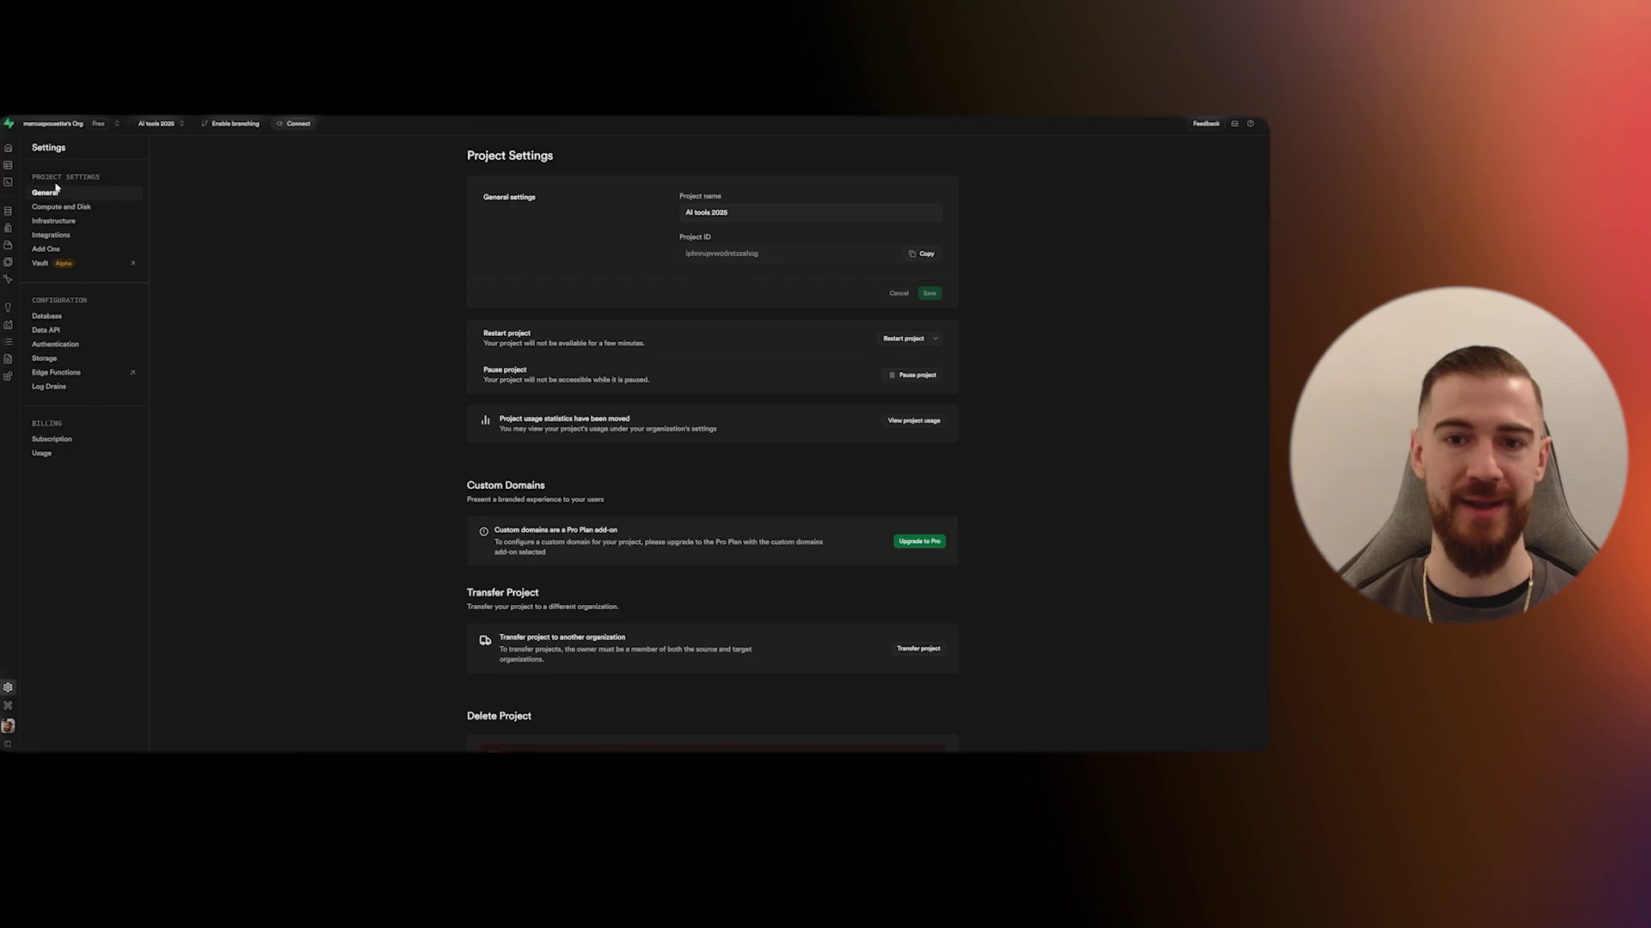
pyautogui.click(9, 147)
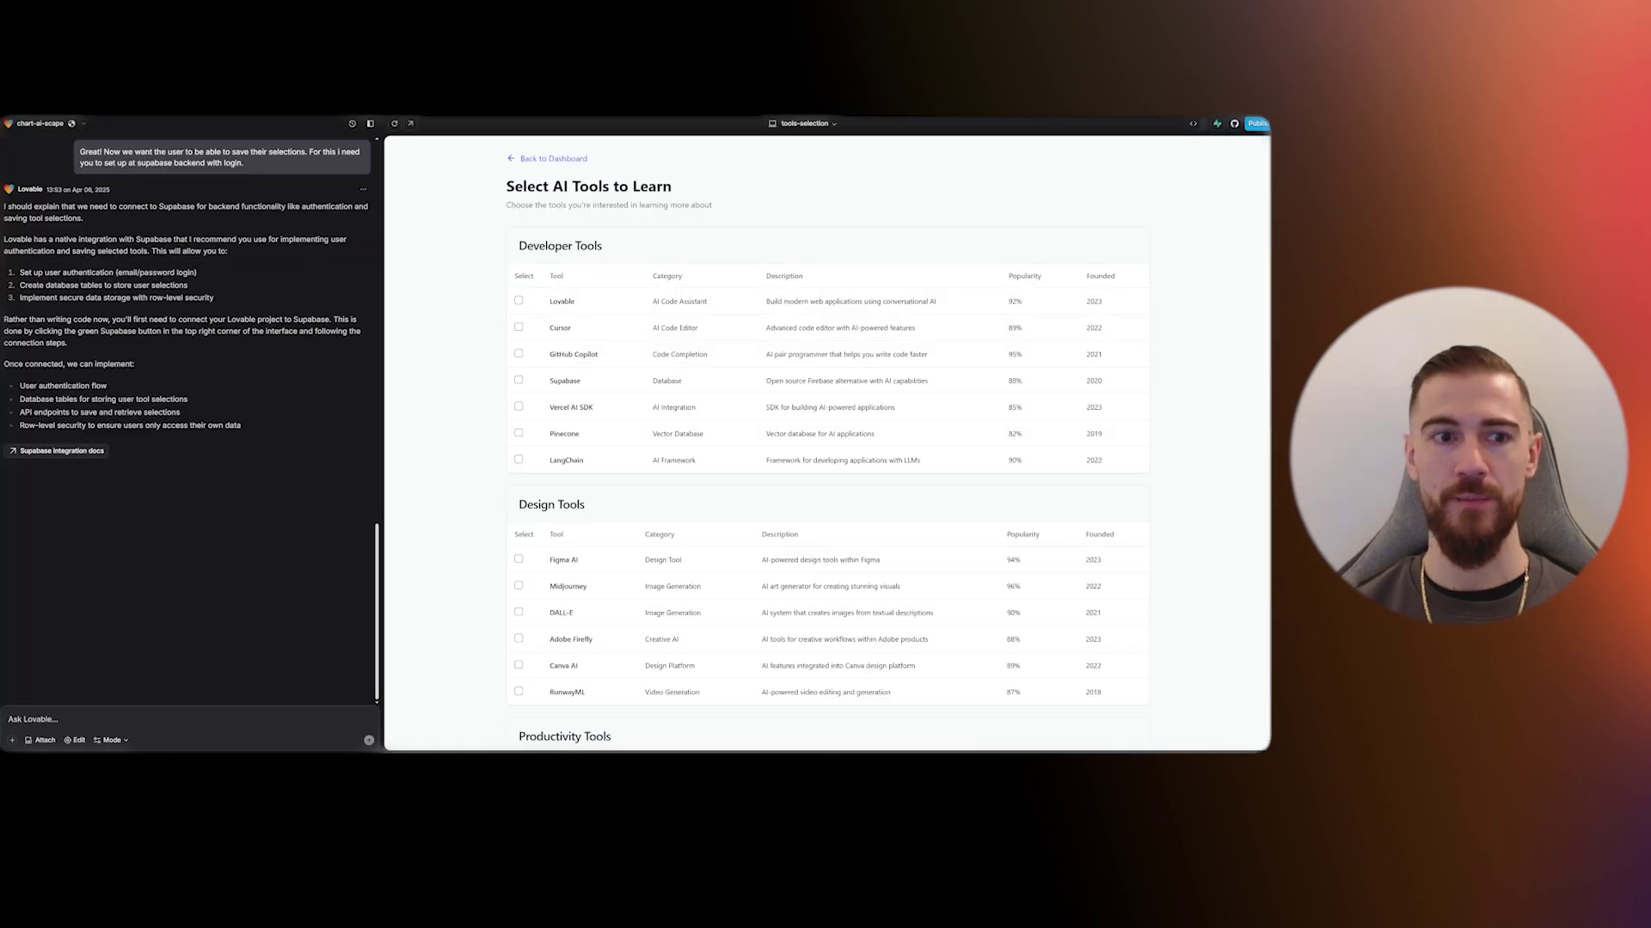
# - Open Lovable's Supabase integration settings, which now list the AI tools 2025 project
pyautogui.click(1217, 123)
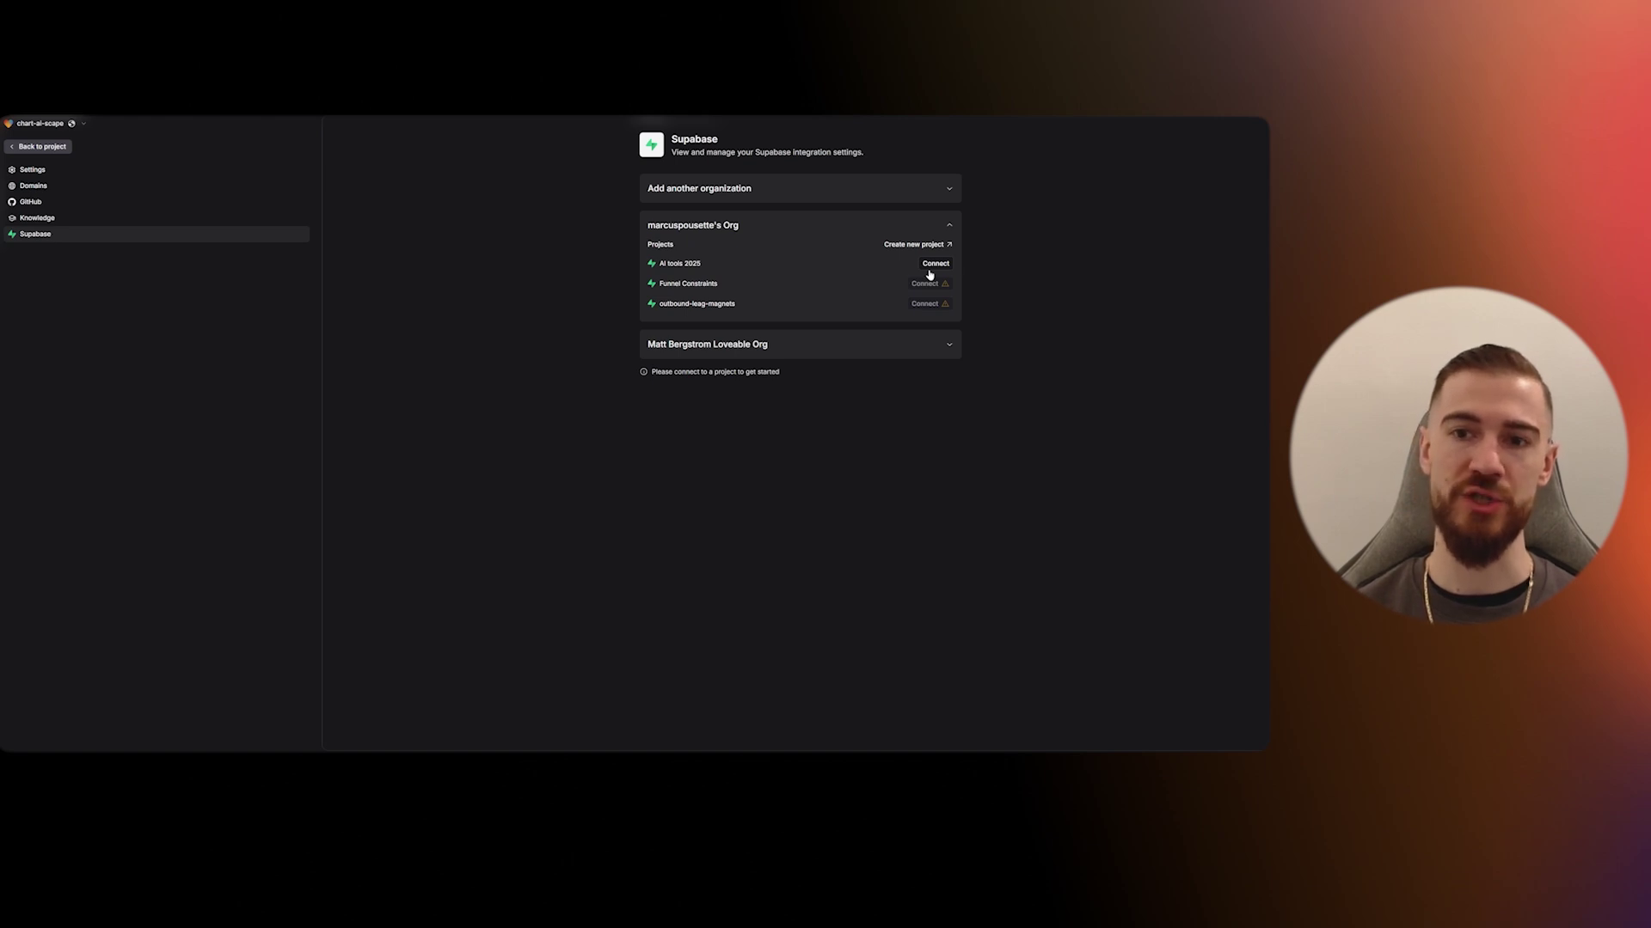
# - Connect the app to the AI tools 2025 Supabase project and return to the editor
pyautogui.click(929, 275)
pyautogui.click(936, 271)
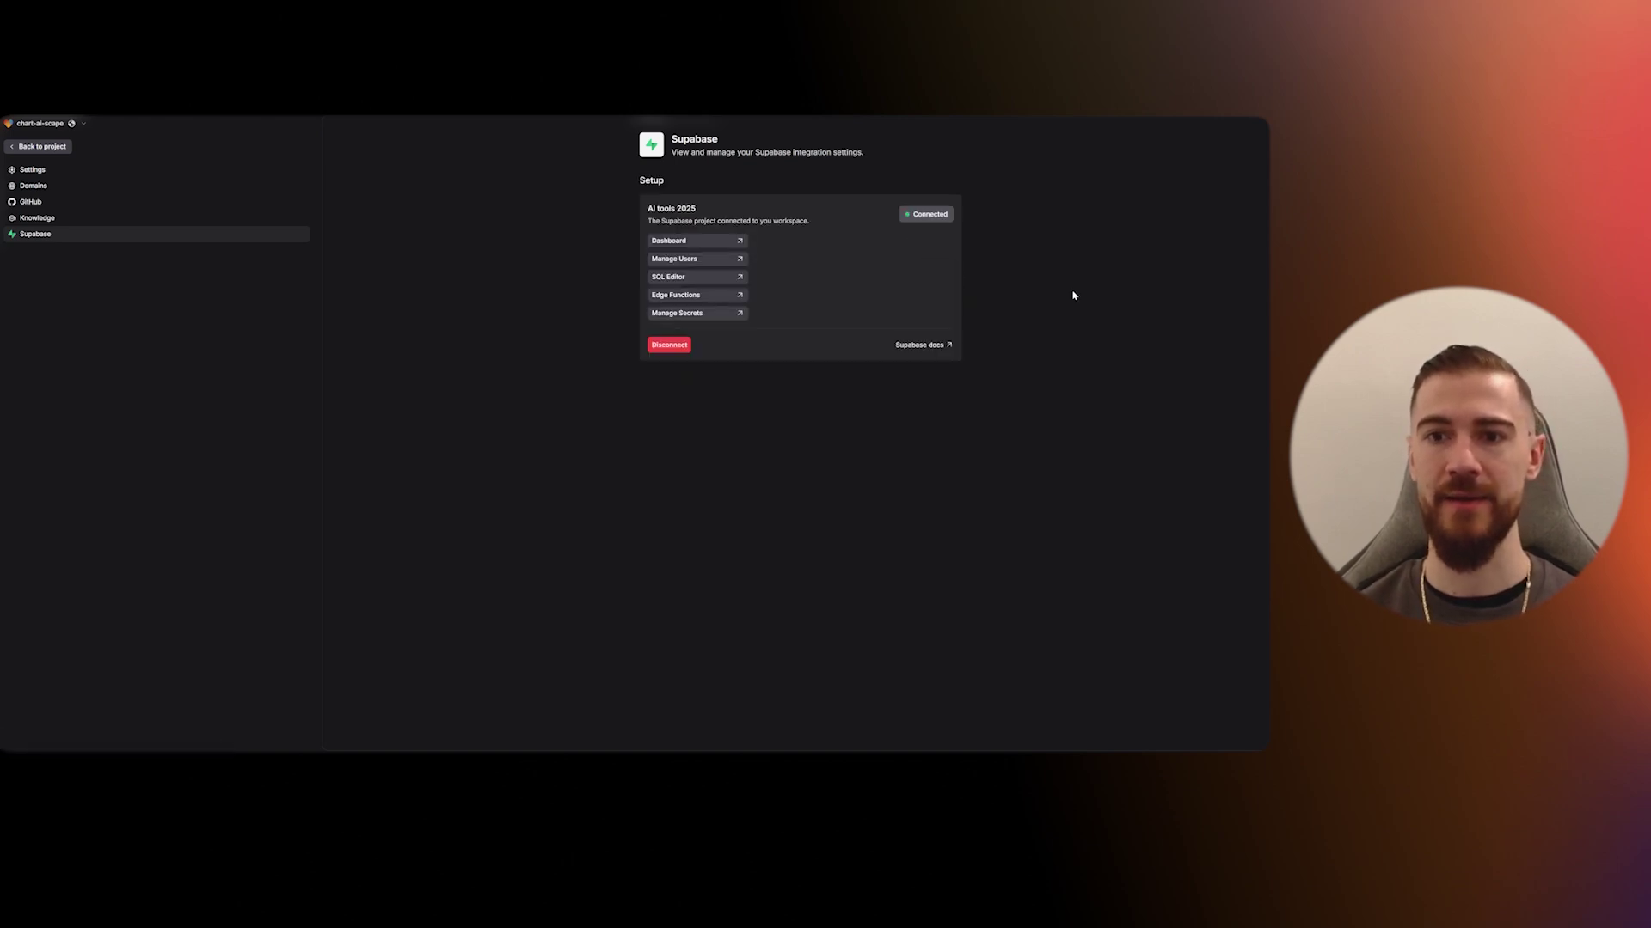
pyautogui.click(705, 241)
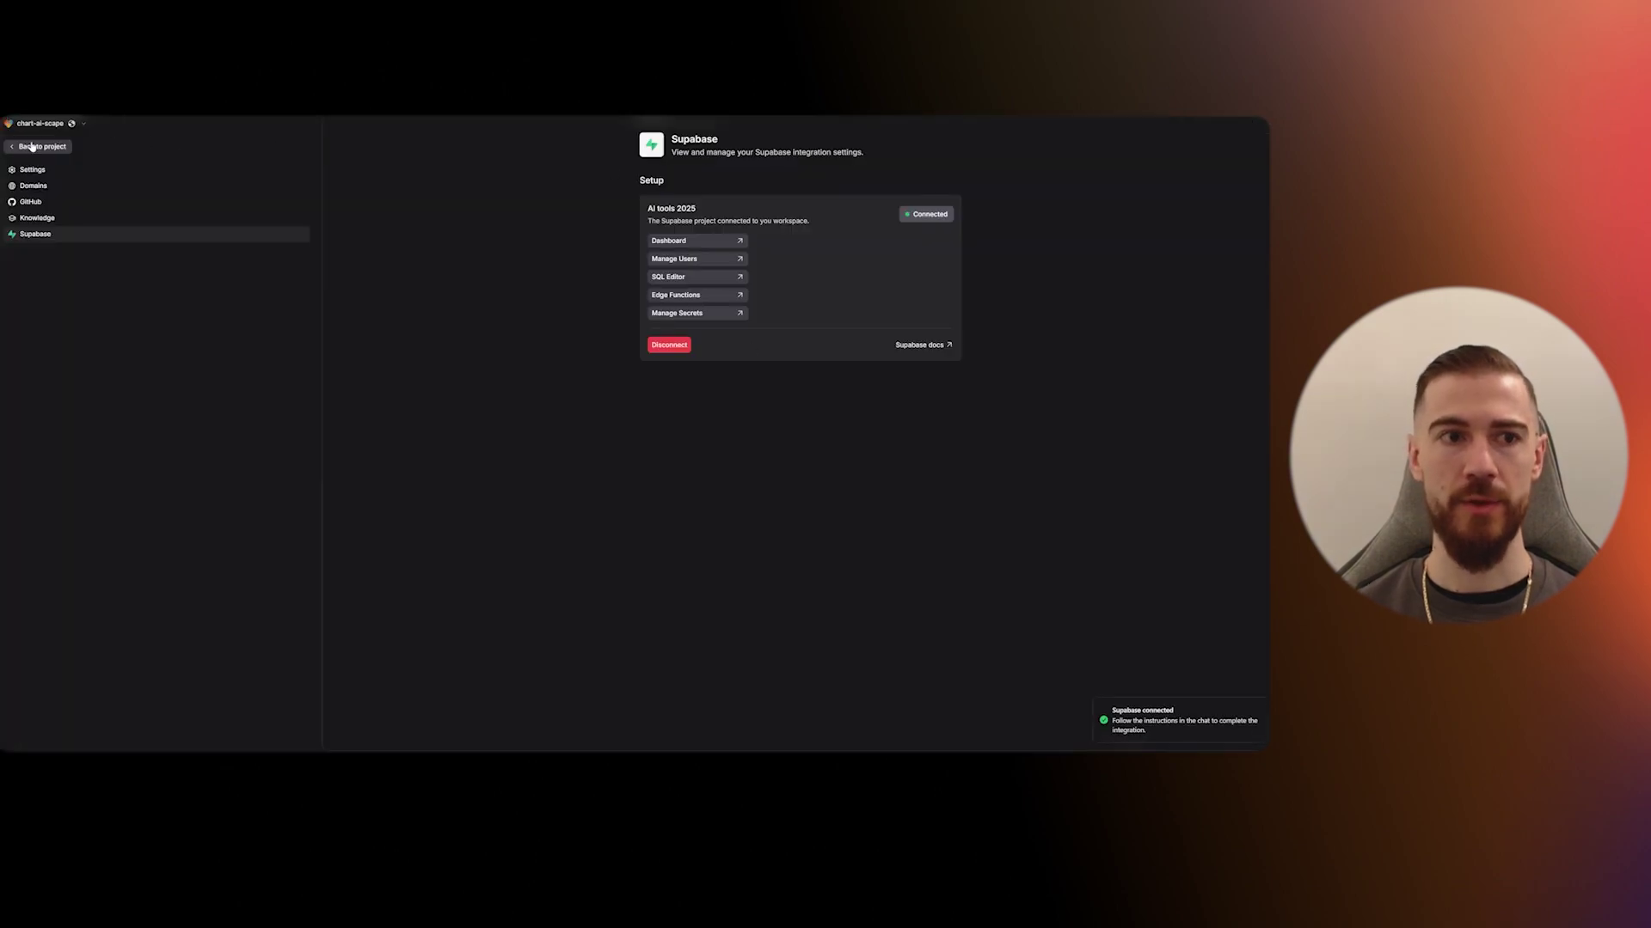
pyautogui.click(37, 146)
# - Select the suggested sign-up and login prompt in Lovable's reply
pyautogui.scroll(1, 6, 272)
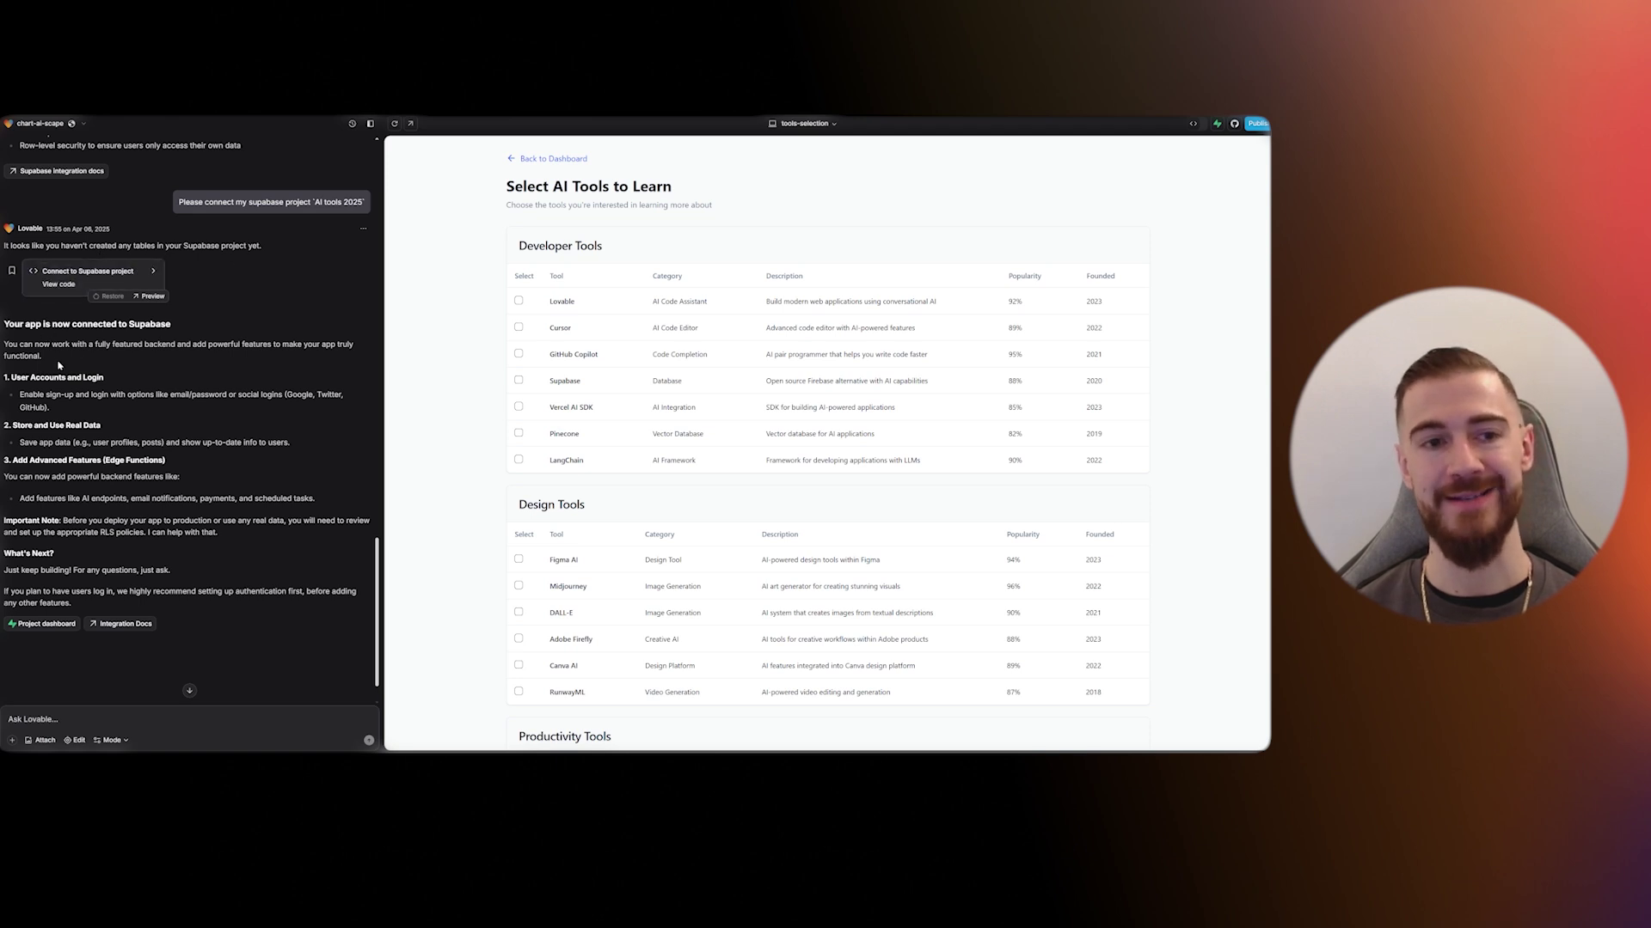
pyautogui.scroll(-1, 191, 421)
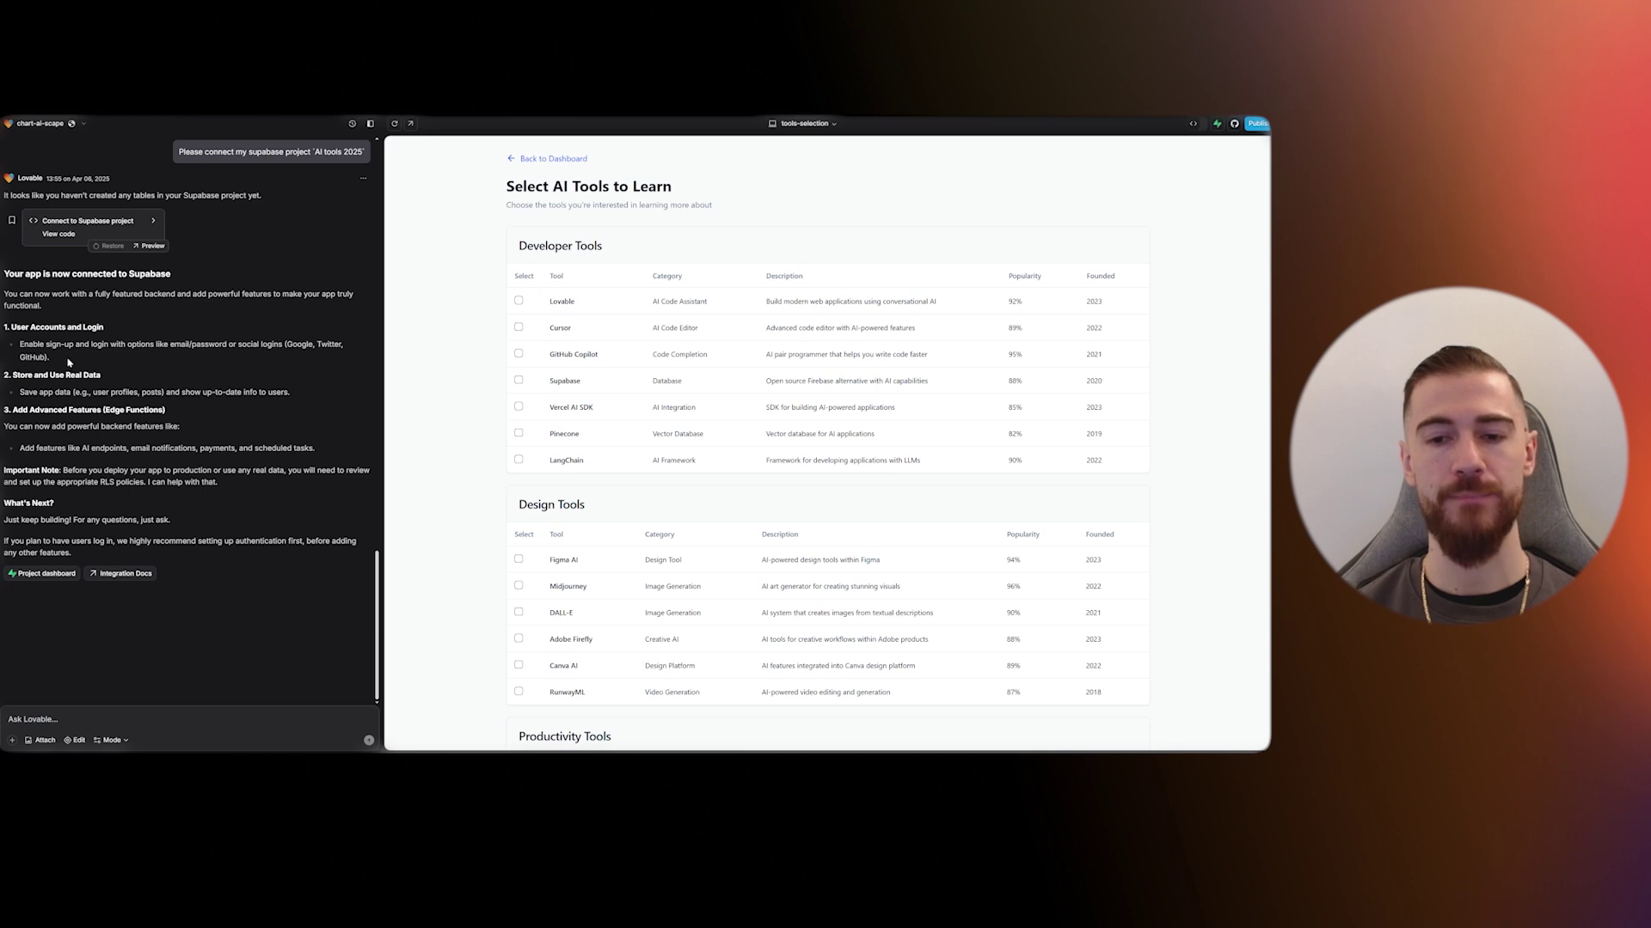
pyautogui.moveTo(69, 363); pyautogui.dragTo(19, 344)
# - Send a prompt requesting email/password sign-up with Google login, dropping Twitter and GitHub
pyautogui.press('super+c')
pyautogui.click(172, 720)
pyautogui.press('super+v')
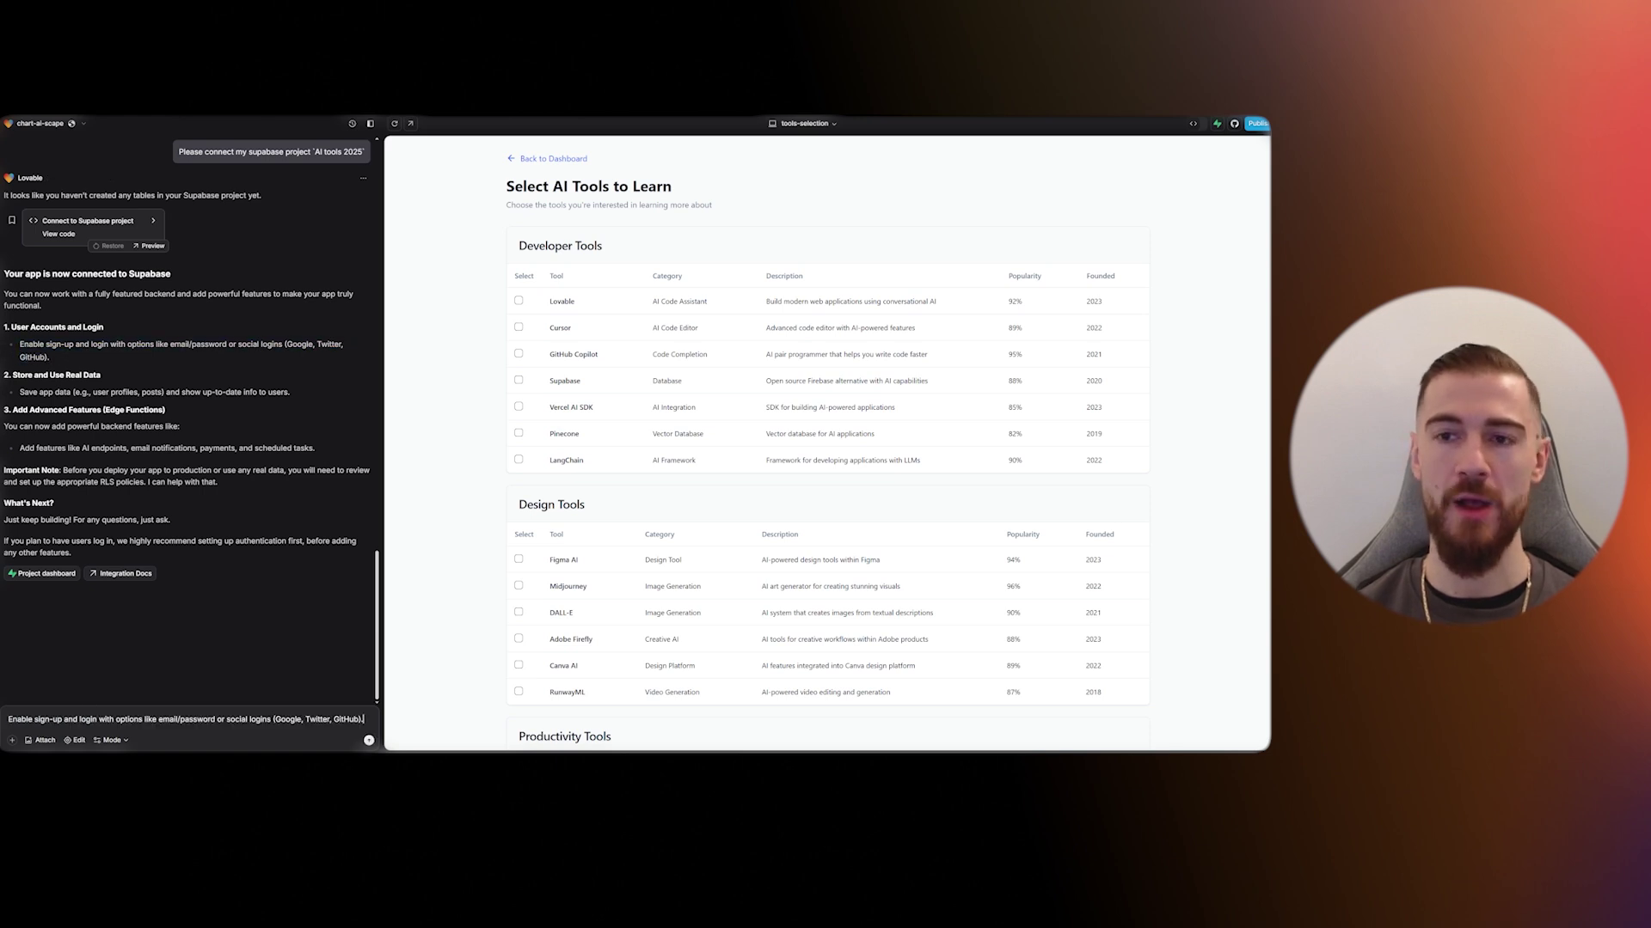
pyautogui.moveTo(302, 719); pyautogui.dragTo(365, 720)
pyautogui.press('BackSpace')
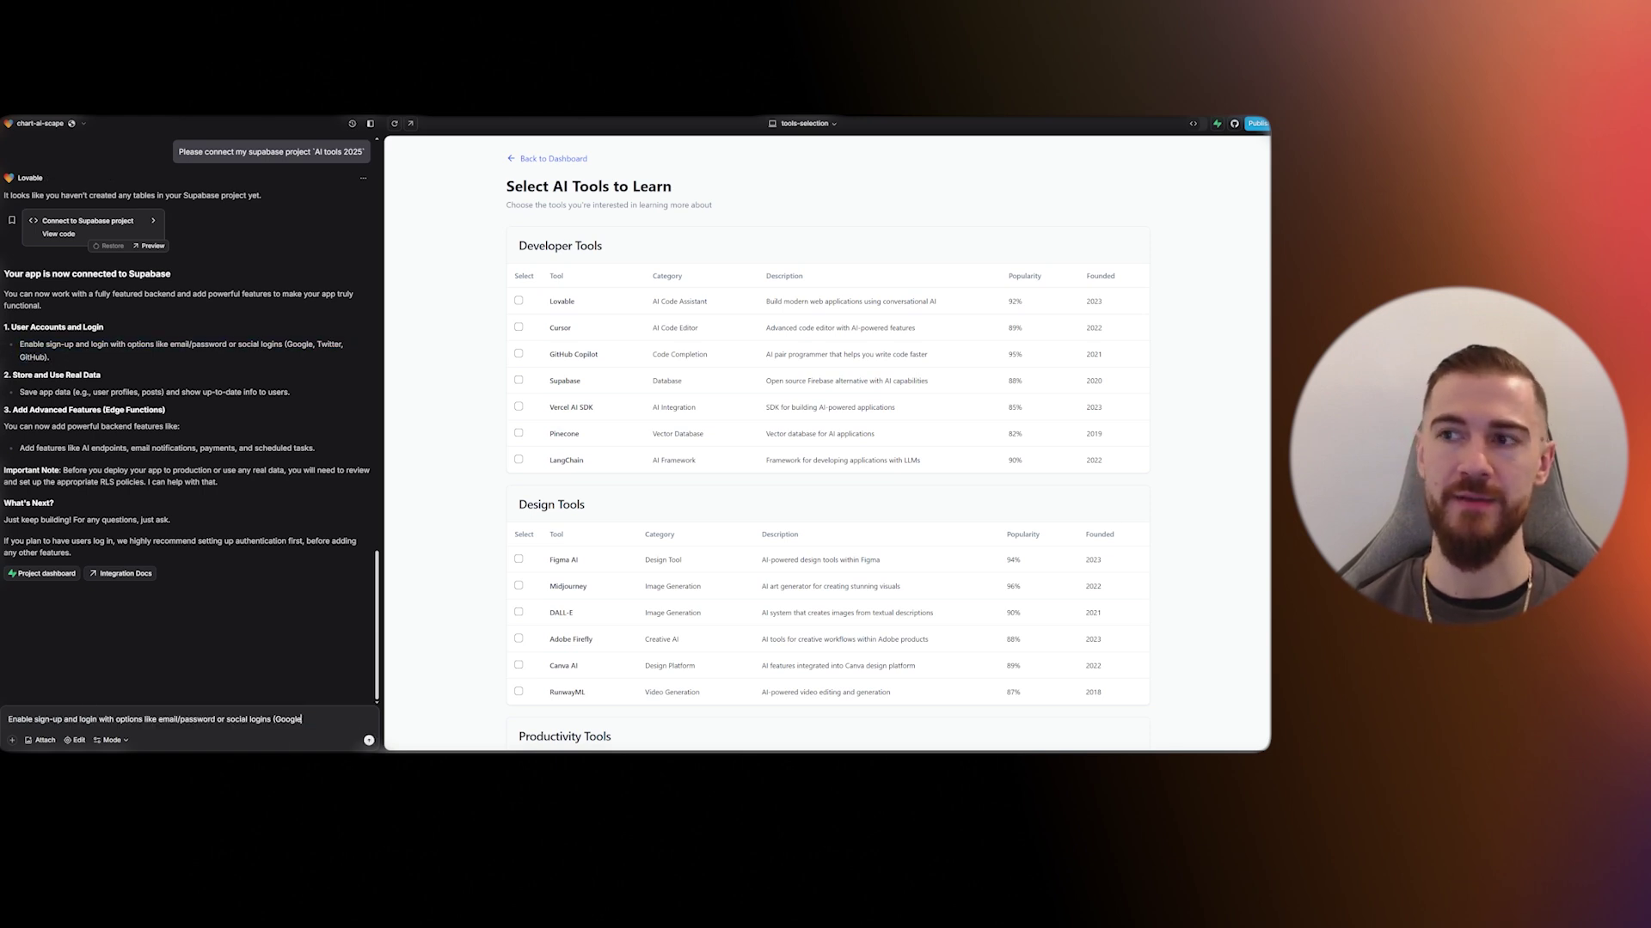
pyautogui.click(276, 719)
pyautogui.press('BackSpace')
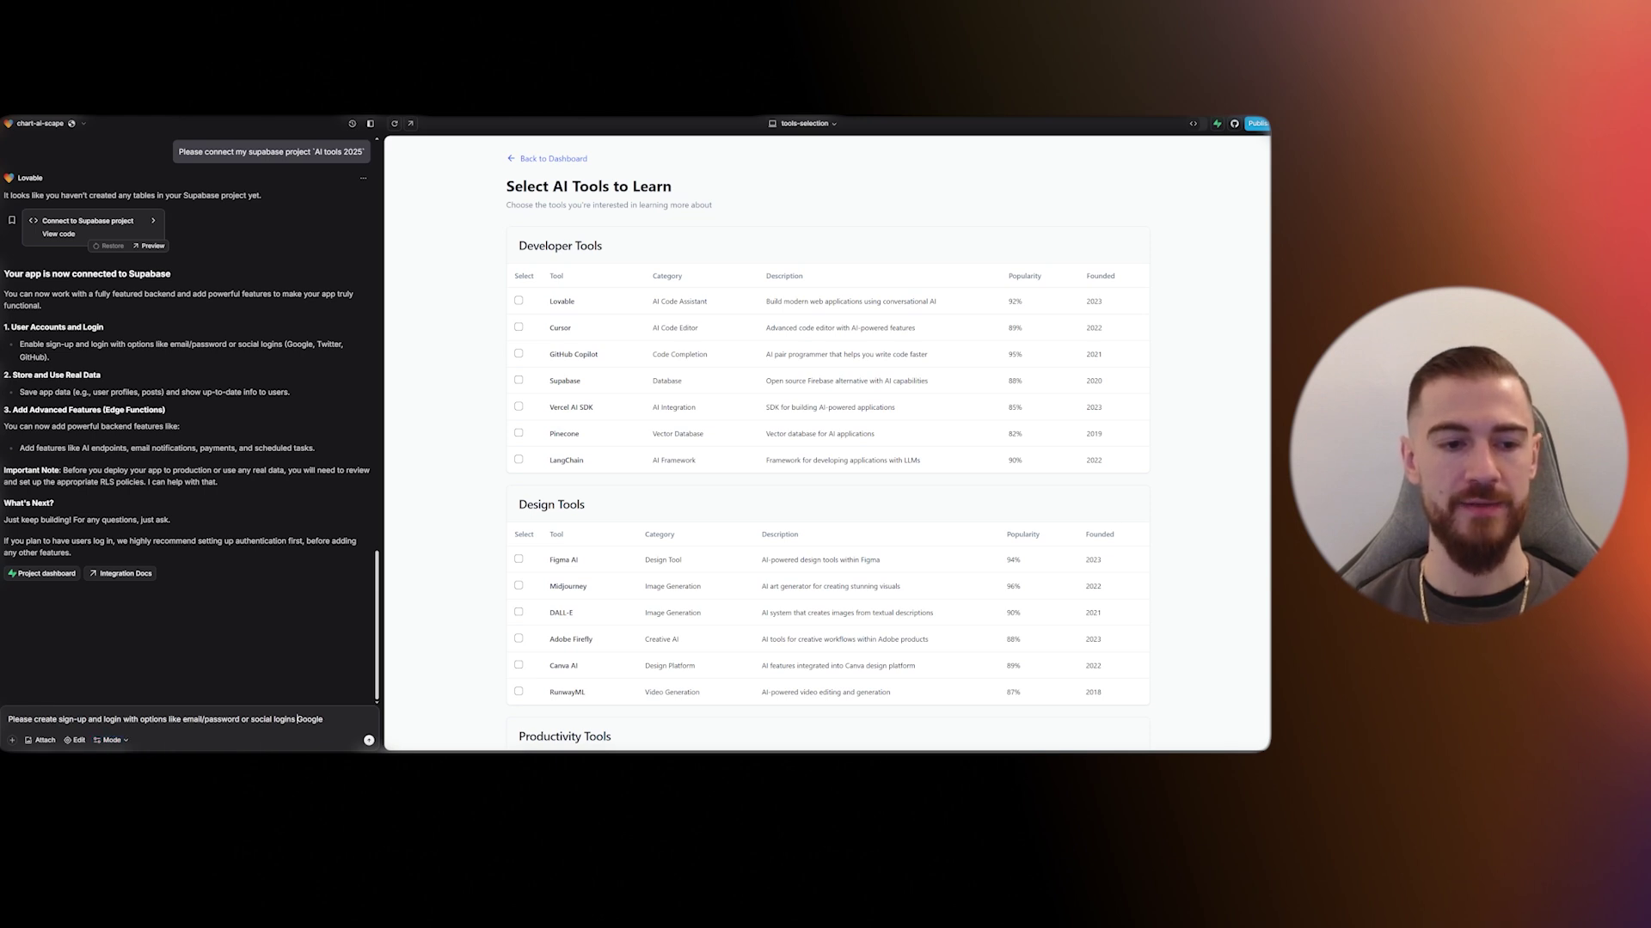
pyautogui.press('BackSpace')
pyautogui.press('BackSpace')
pyautogui.write('with')
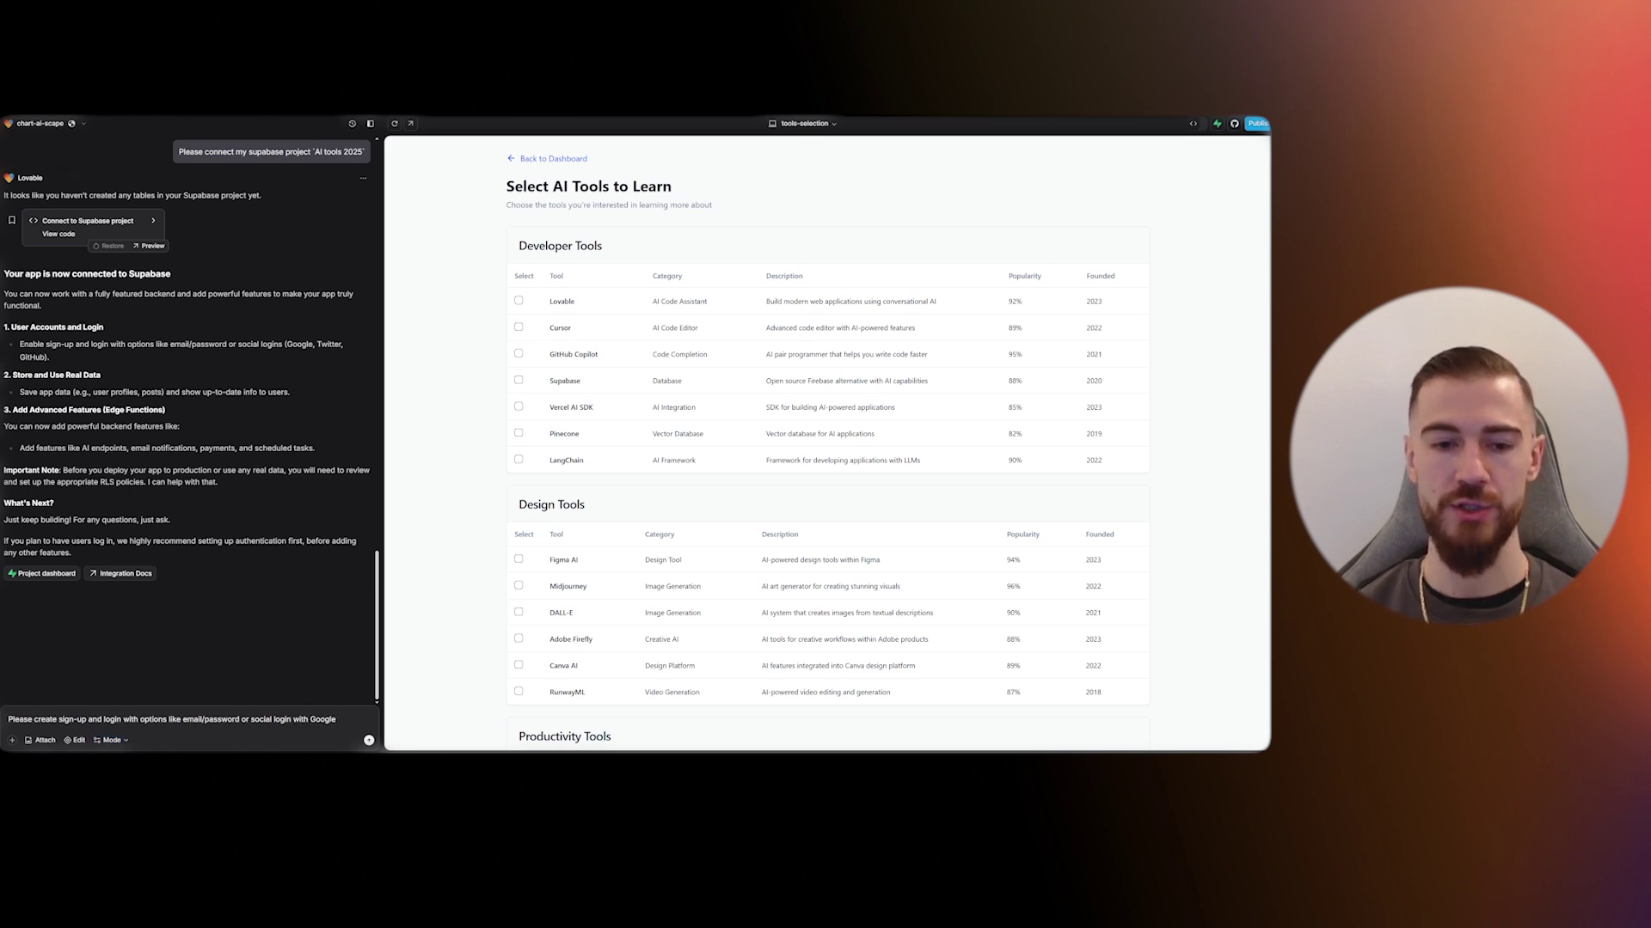
pyautogui.press('Return')
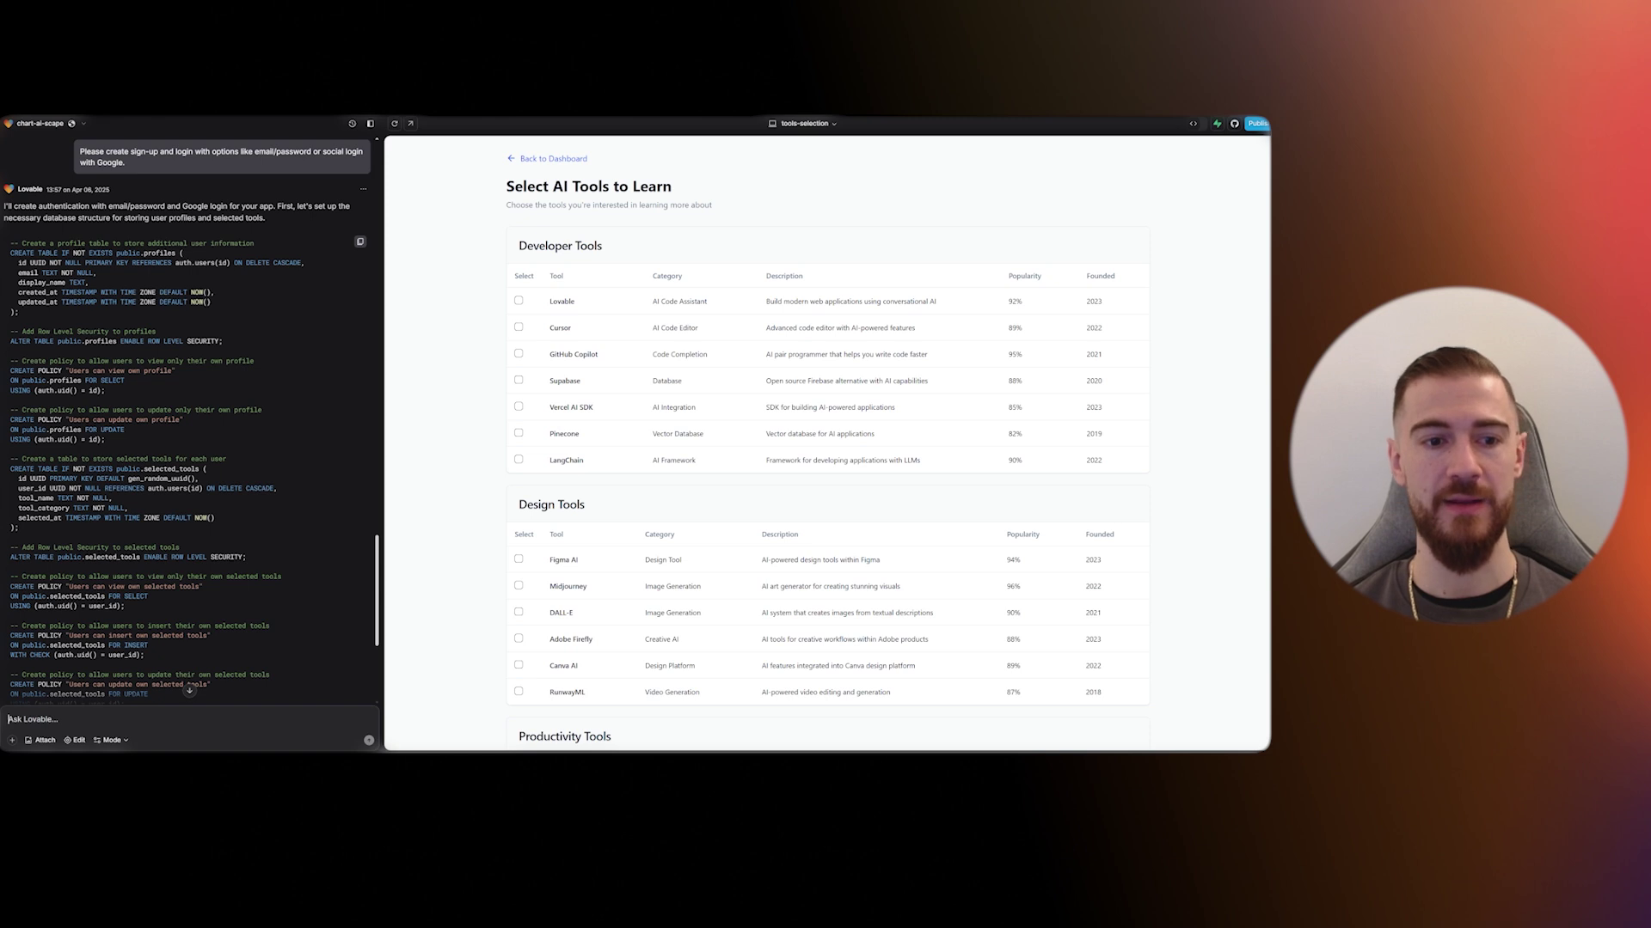
# - Review the proposed database SQL and approve running it
pyautogui.scroll(-2, 92, 496)
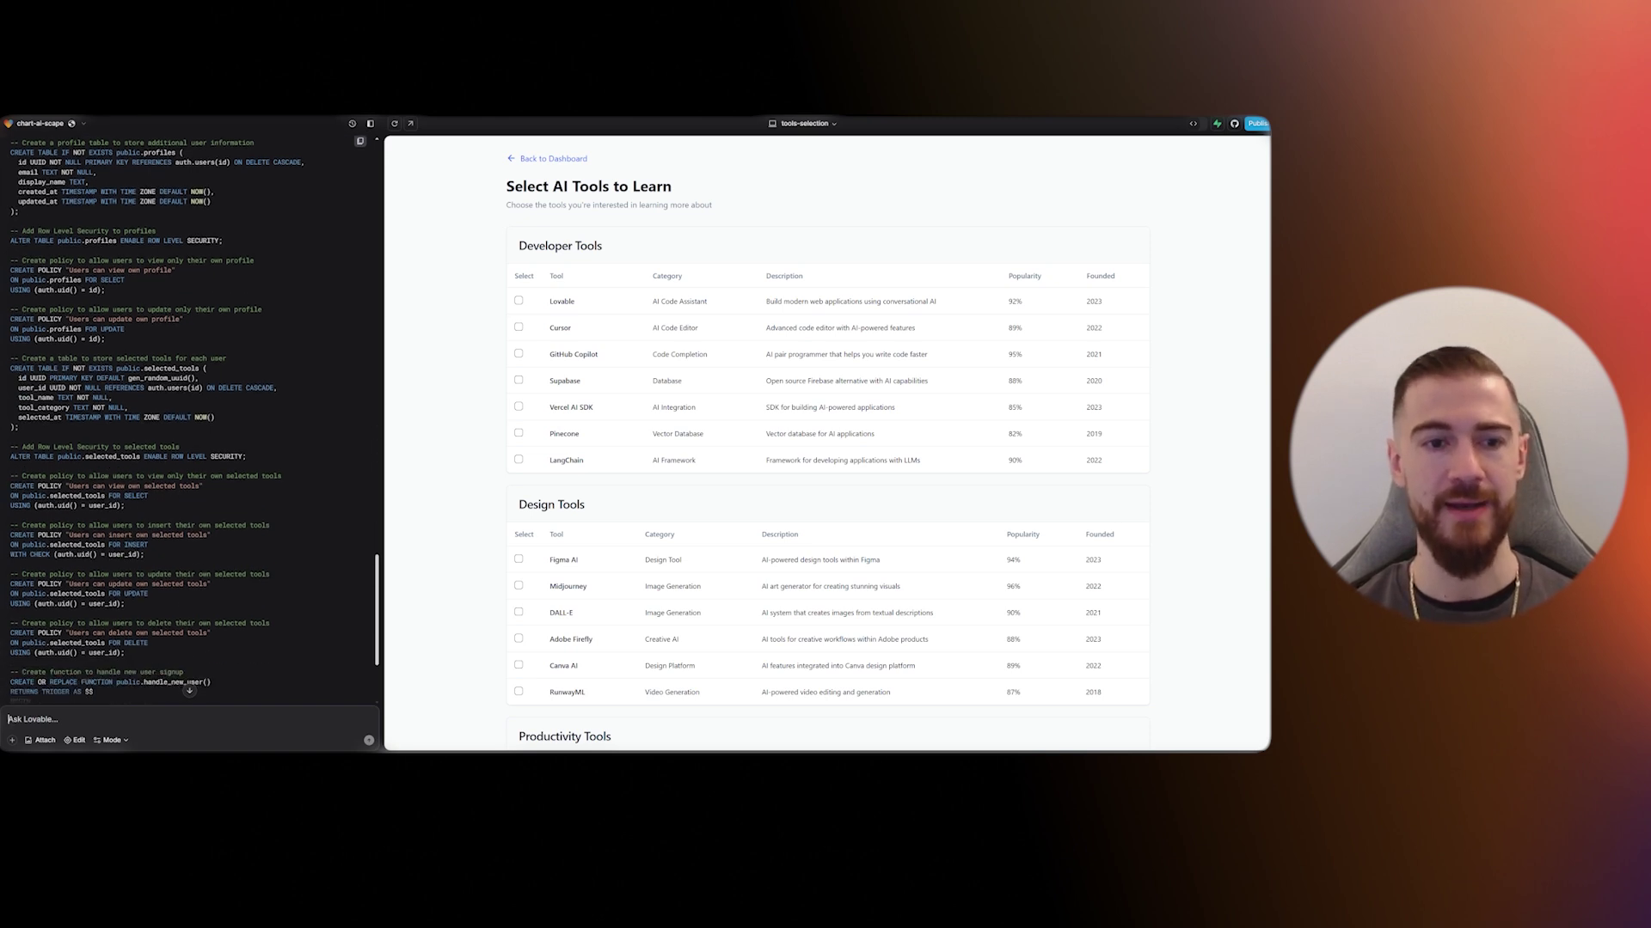
pyautogui.scroll(-2, 223, 546)
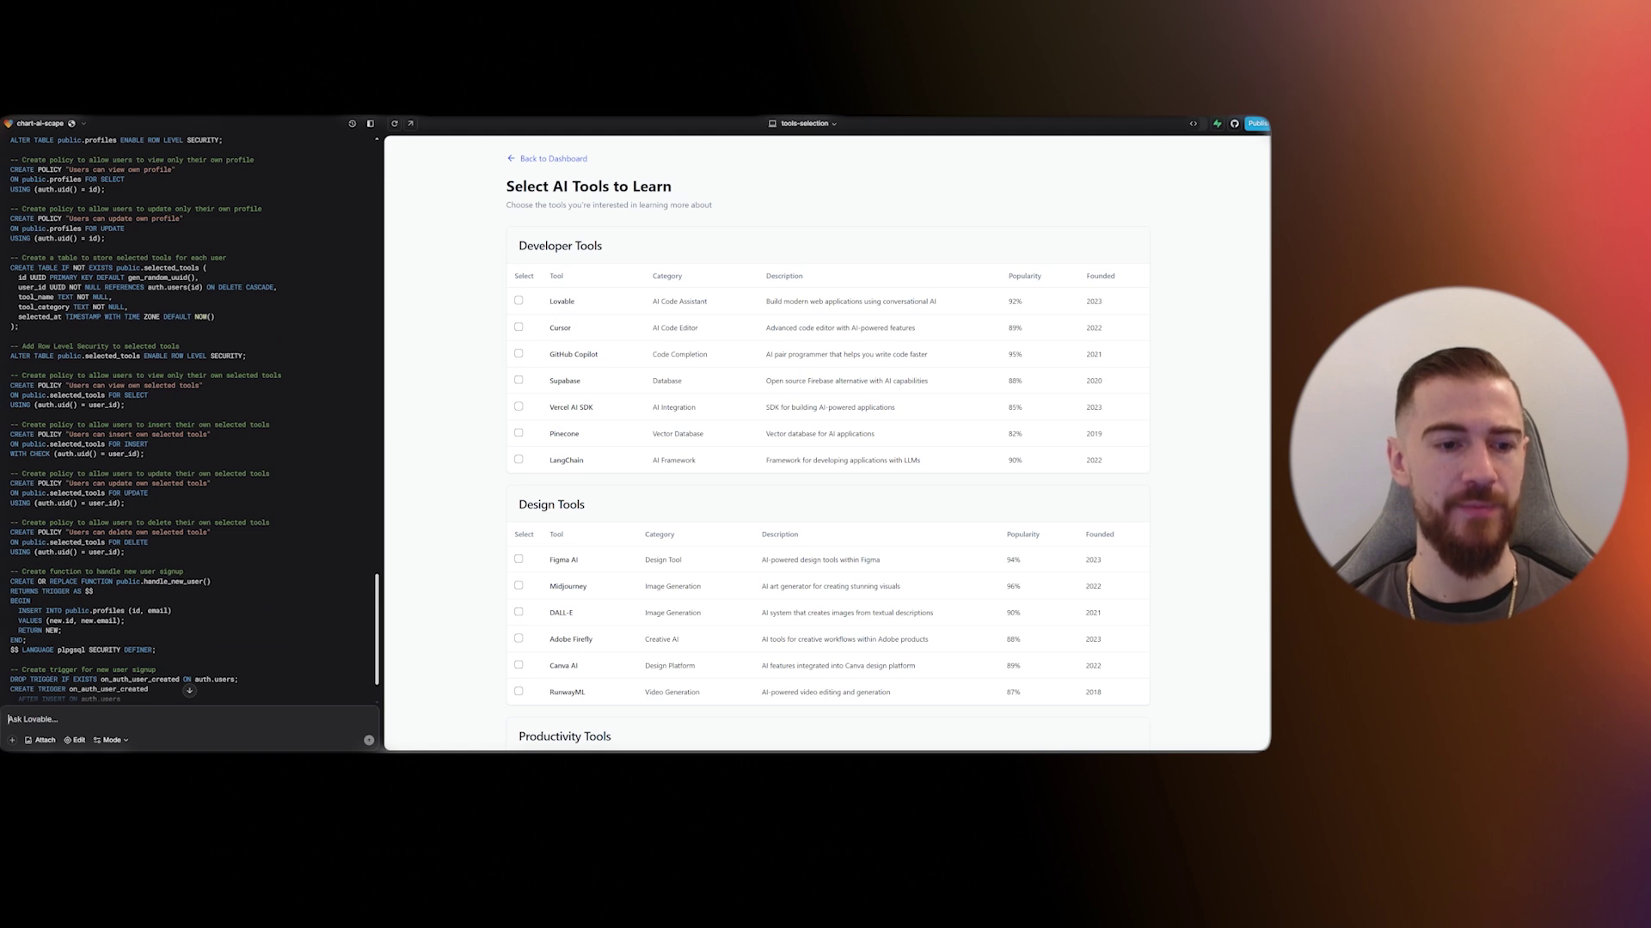
pyautogui.scroll(-2, 118, 522)
pyautogui.click(31, 690)
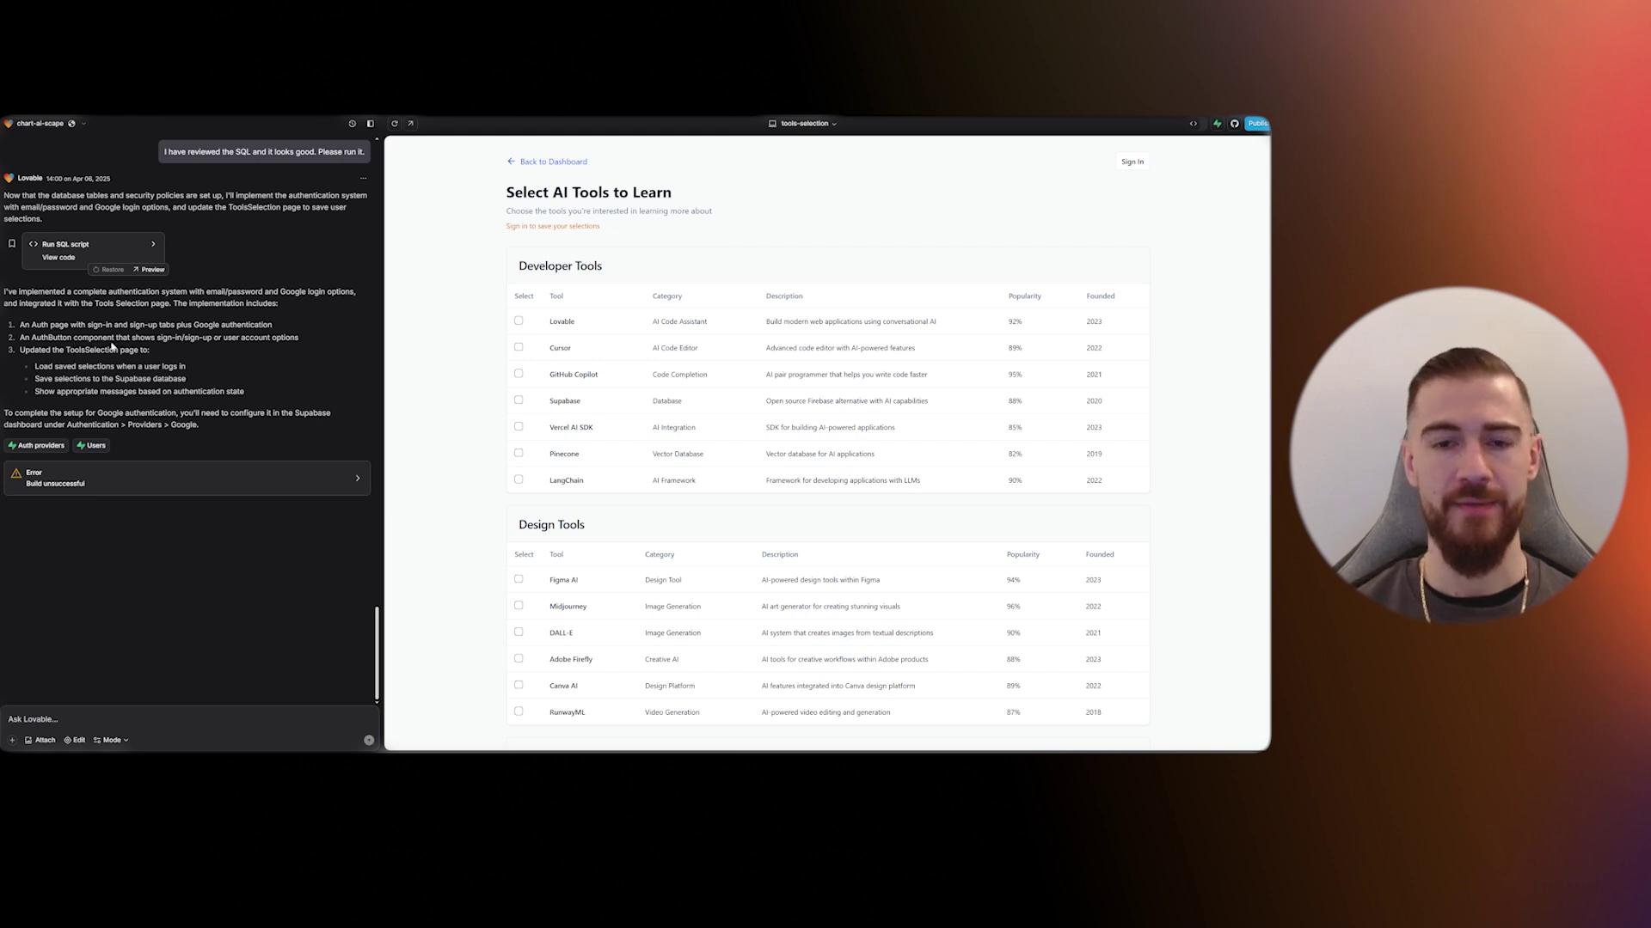
# - Open the build error details and have Lovable fix the Supabase TypeScript type errors
pyautogui.click(101, 477)
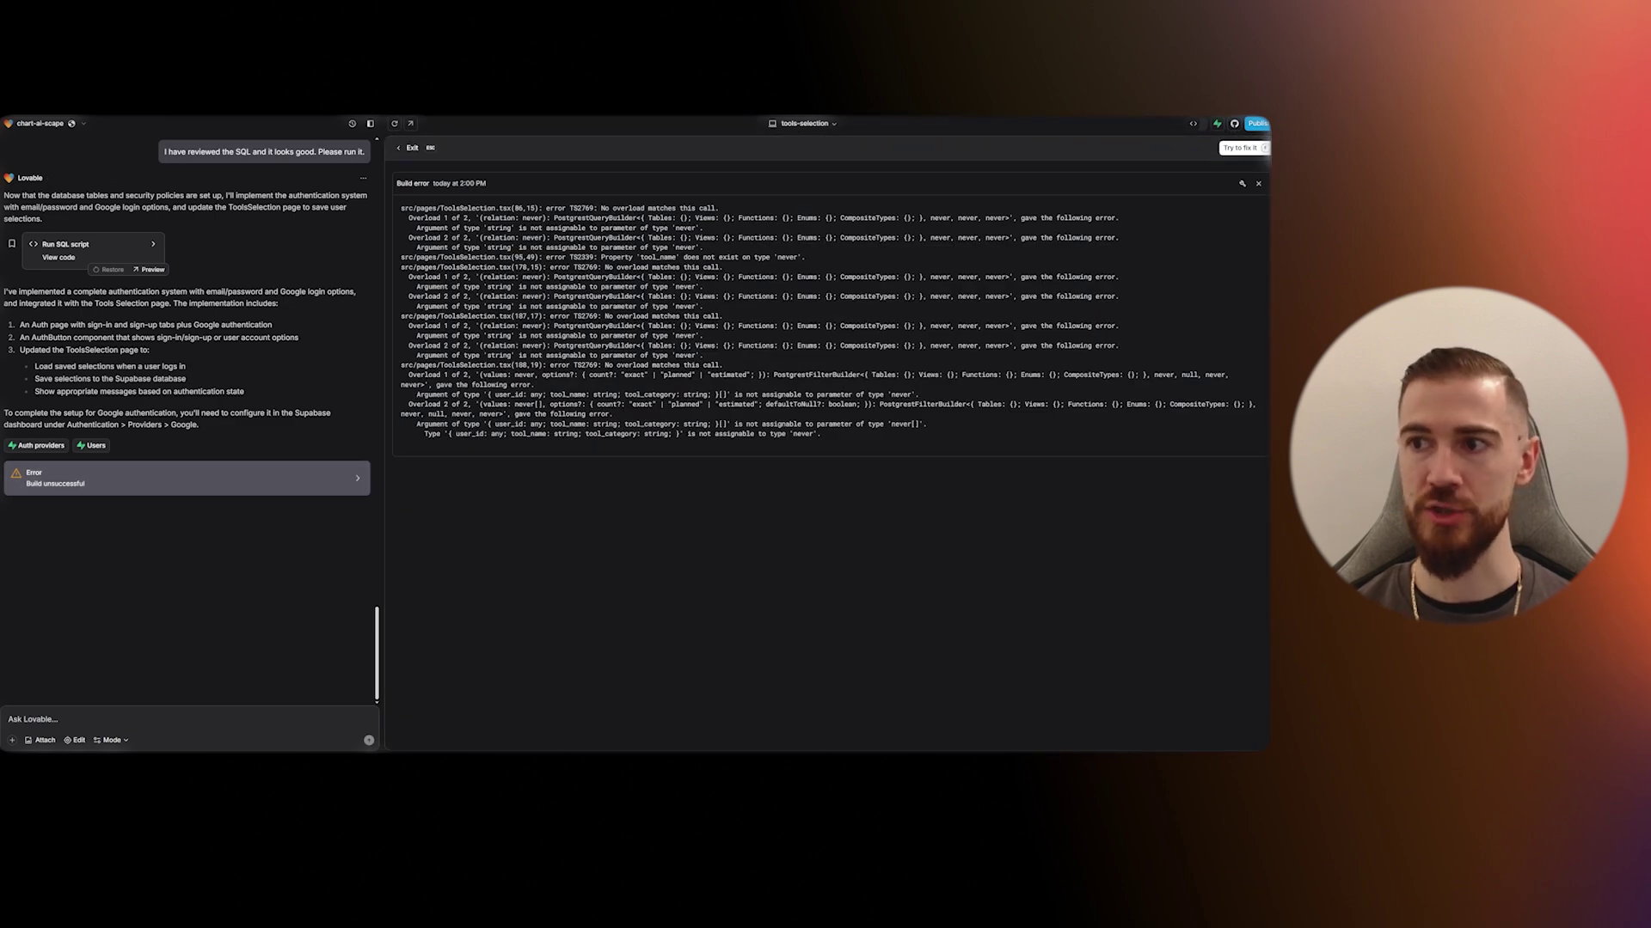
pyautogui.click(1241, 147)
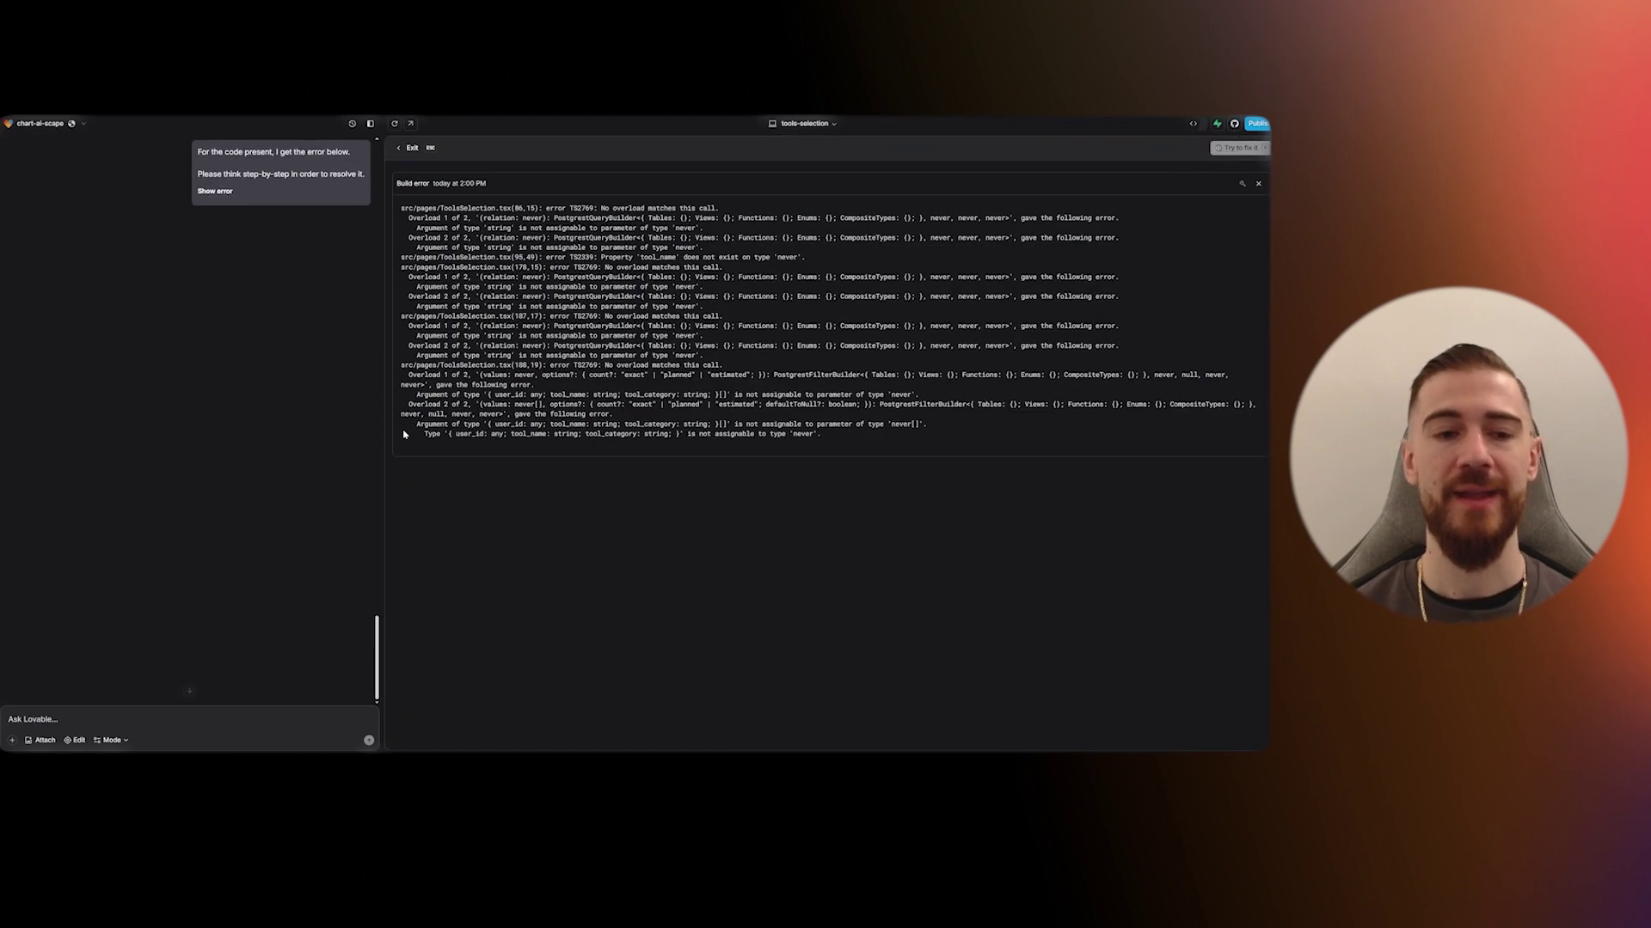
pyautogui.scroll(3, 335, 429)
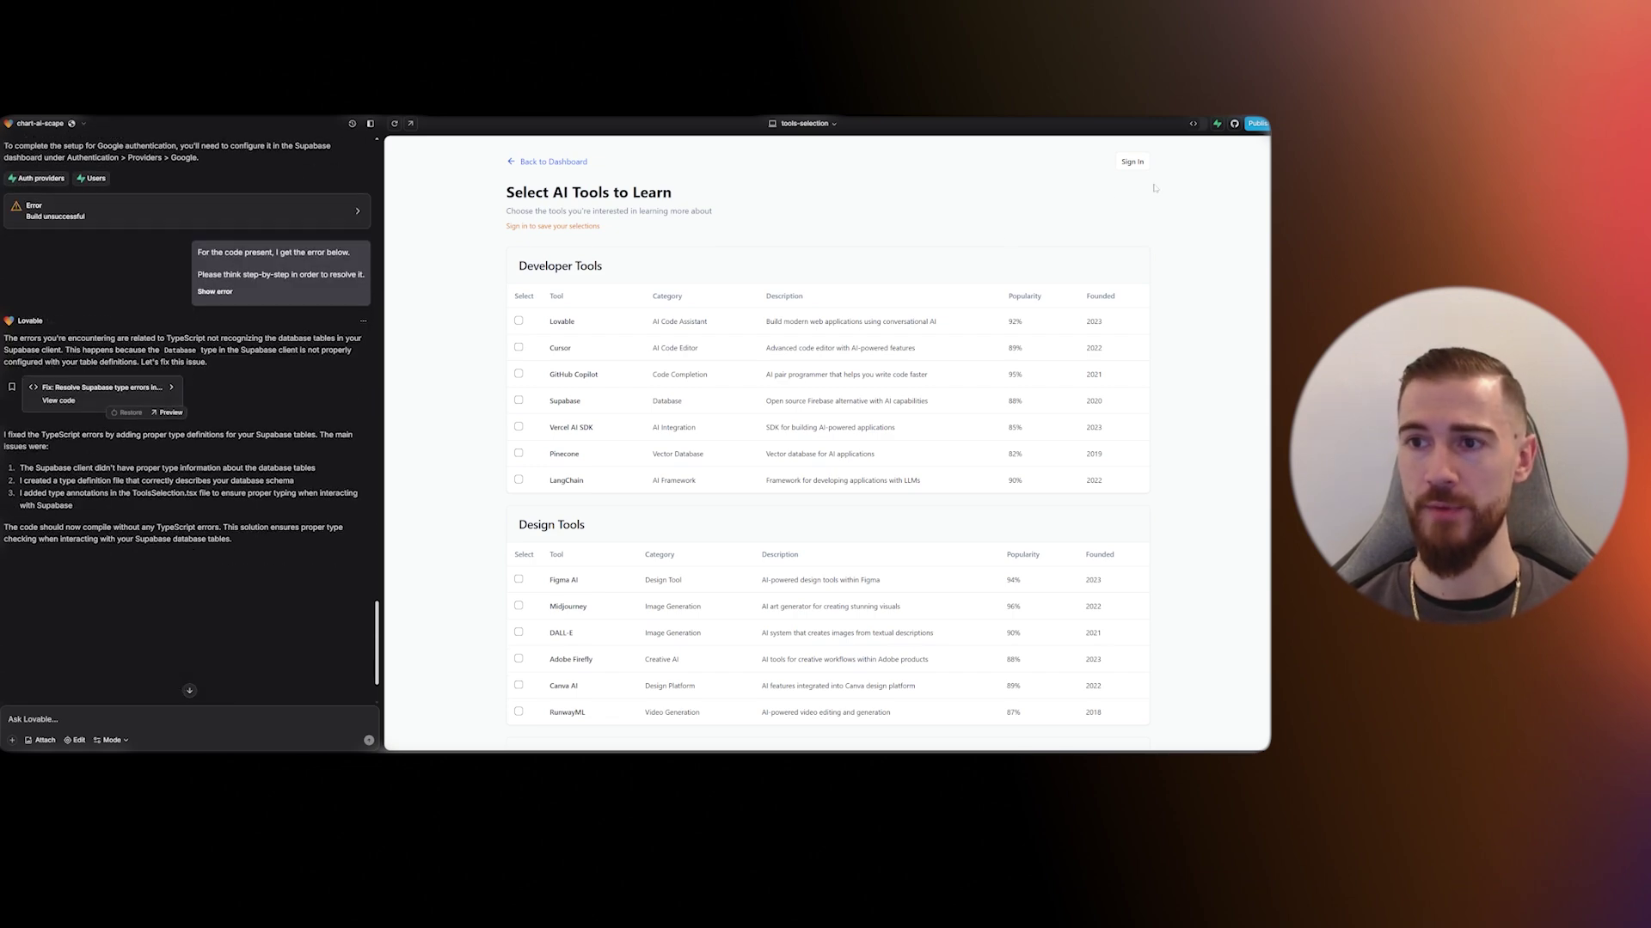
# - Check Lovable, Cursor and Lovable under Productivity Tools, then try saving the selection
pyautogui.click(554, 163)
pyautogui.click(990, 177)
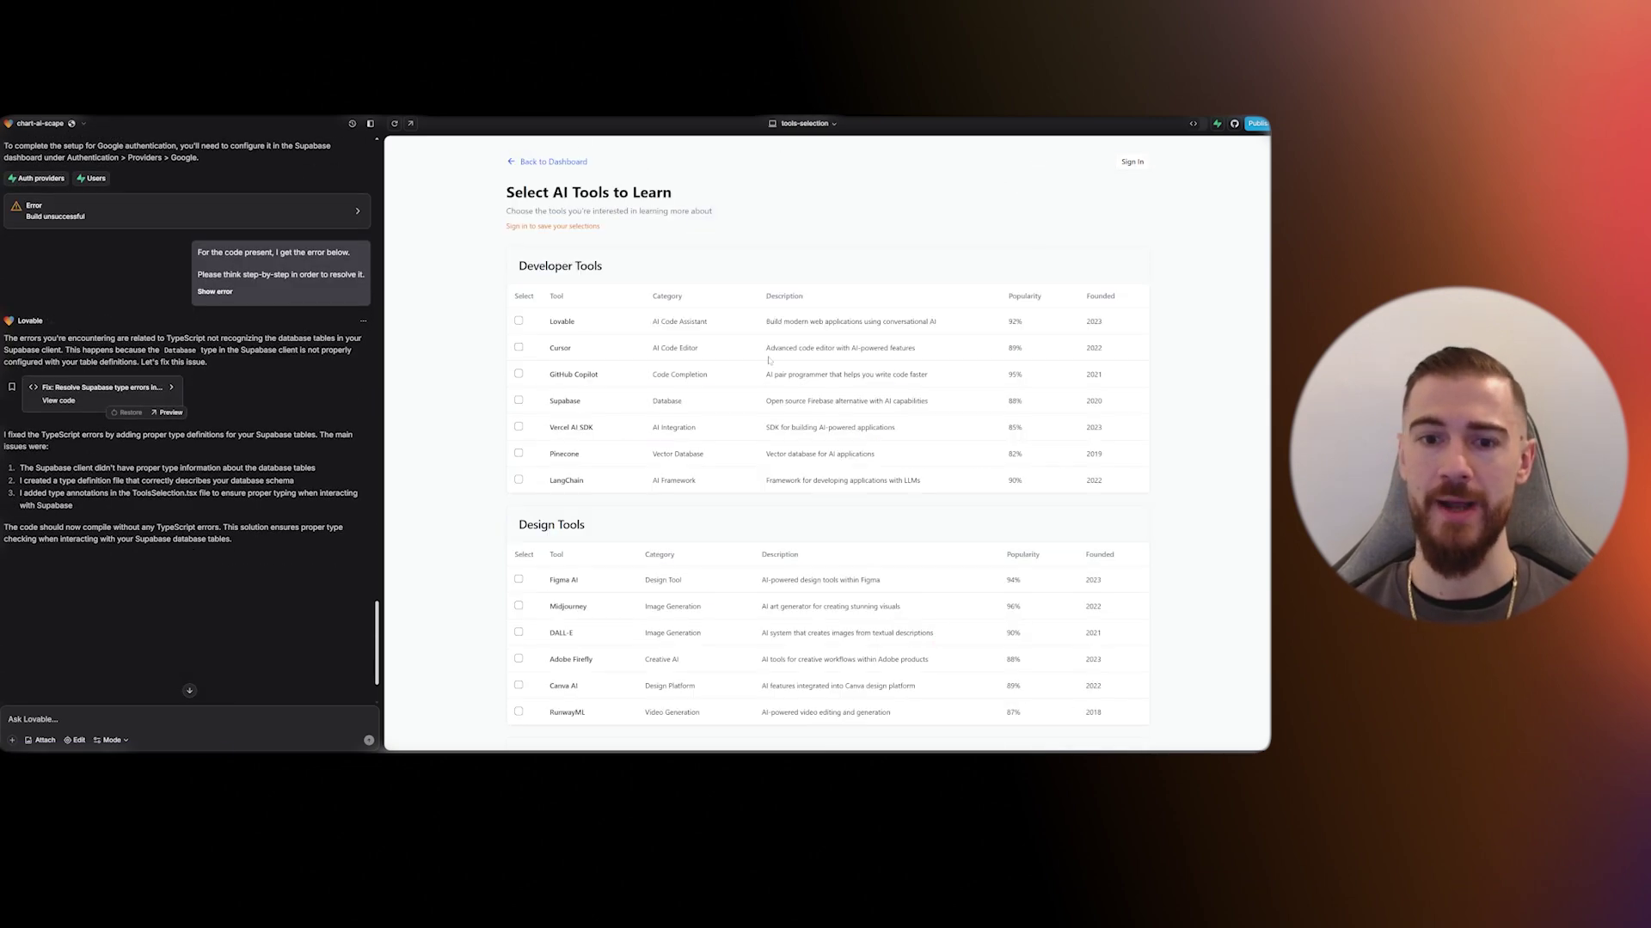
pyautogui.click(519, 321)
pyautogui.click(518, 348)
pyautogui.scroll(-3, 533, 528)
pyautogui.click(518, 609)
pyautogui.scroll(-1, 1142, 697)
pyautogui.click(1120, 707)
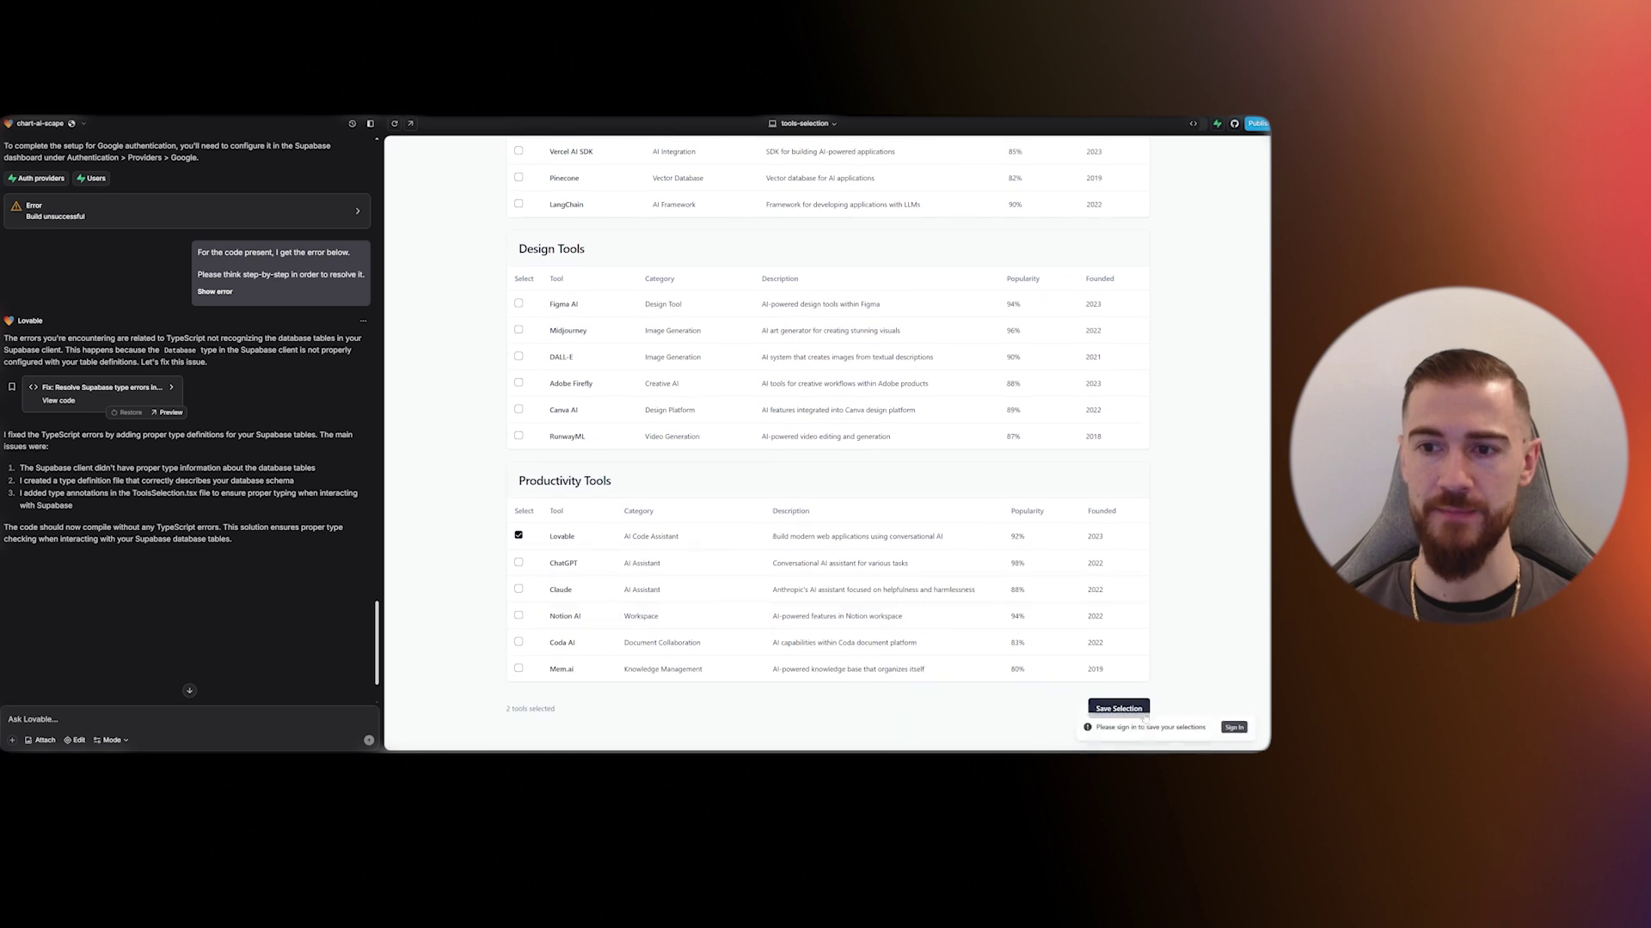
pyautogui.click(1237, 726)
pyautogui.click(870, 436)
pyautogui.click(884, 394)
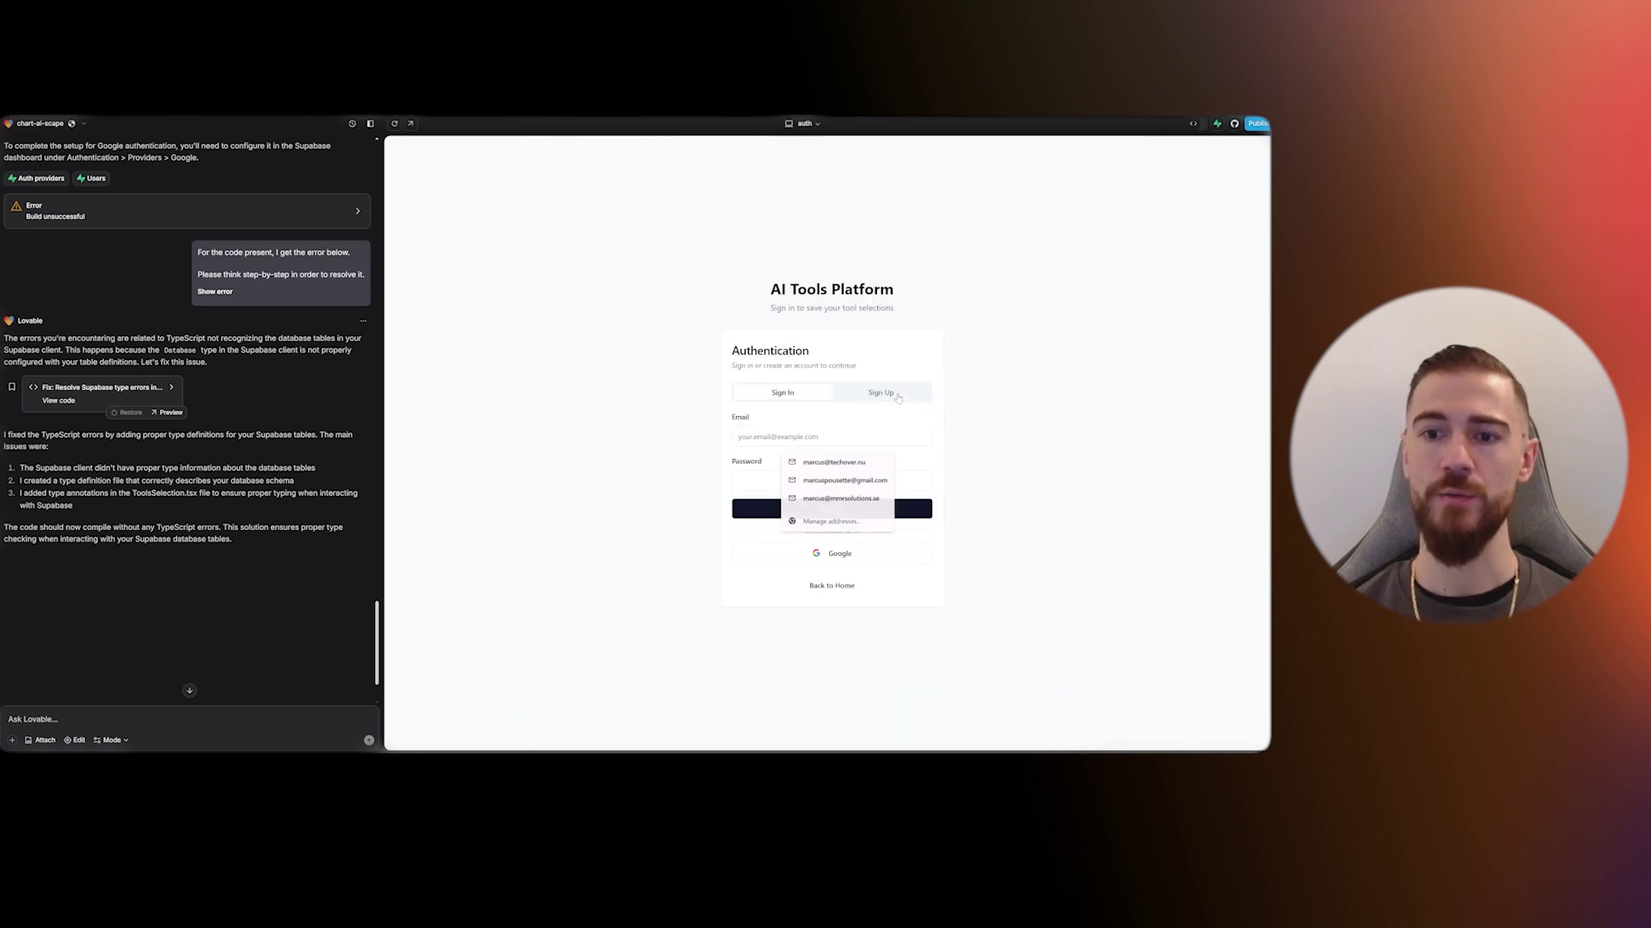
pyautogui.click(854, 395)
pyautogui.click(831, 437)
pyautogui.write('test')
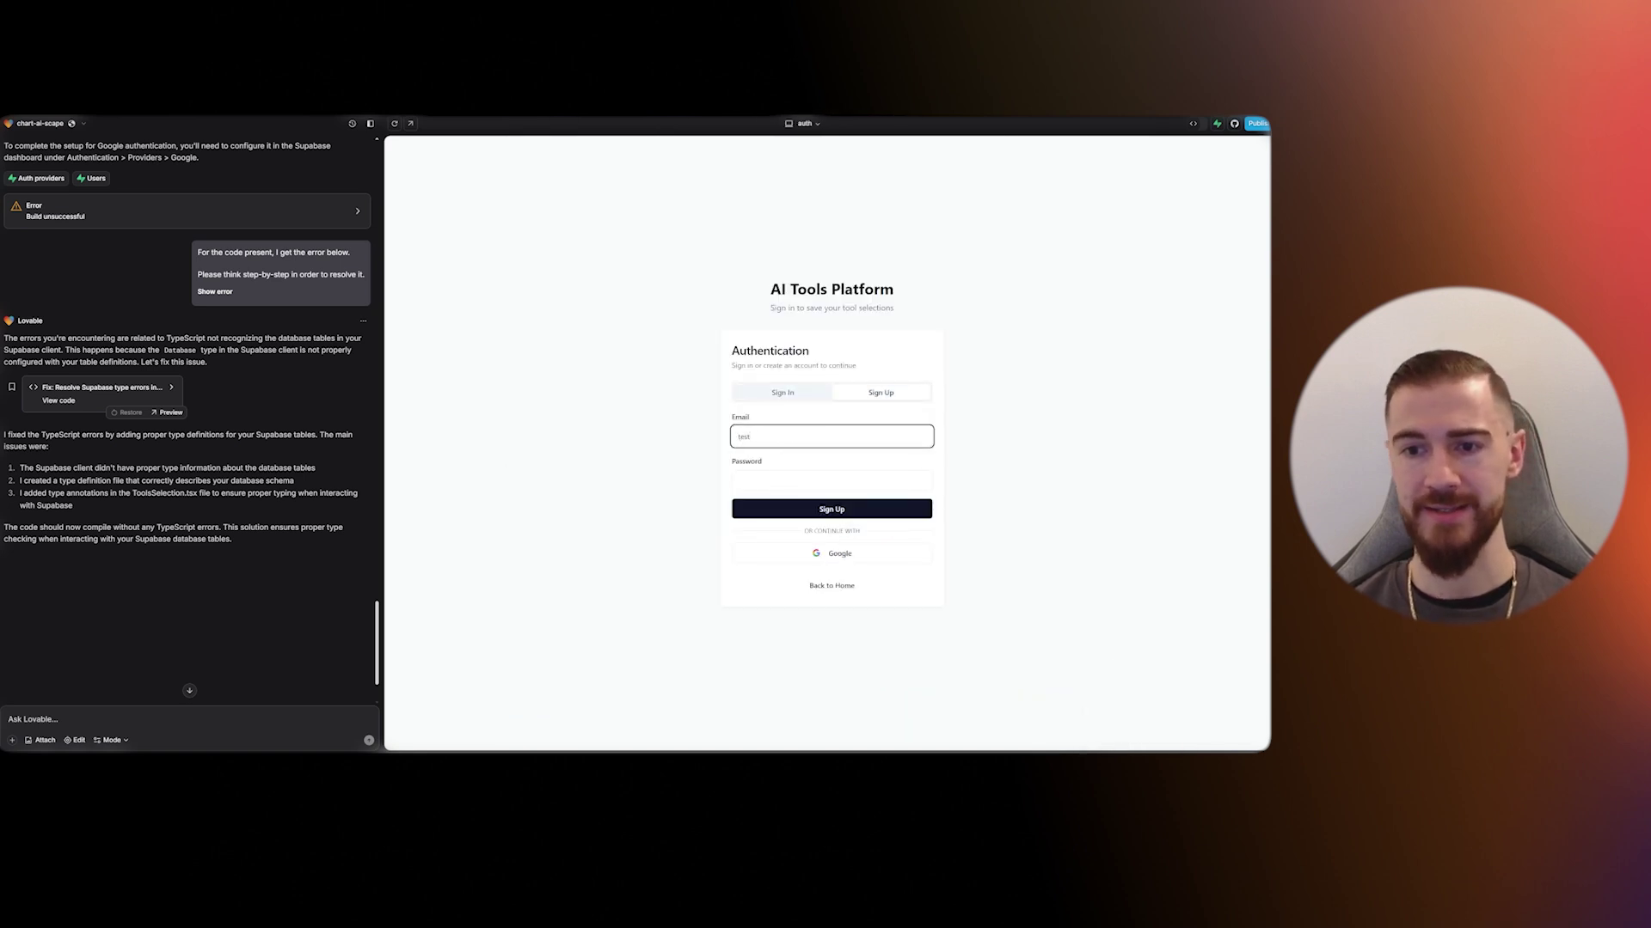
pyautogui.write('@gmail.com')
pyautogui.press('Tab')
pyautogui.write('t')
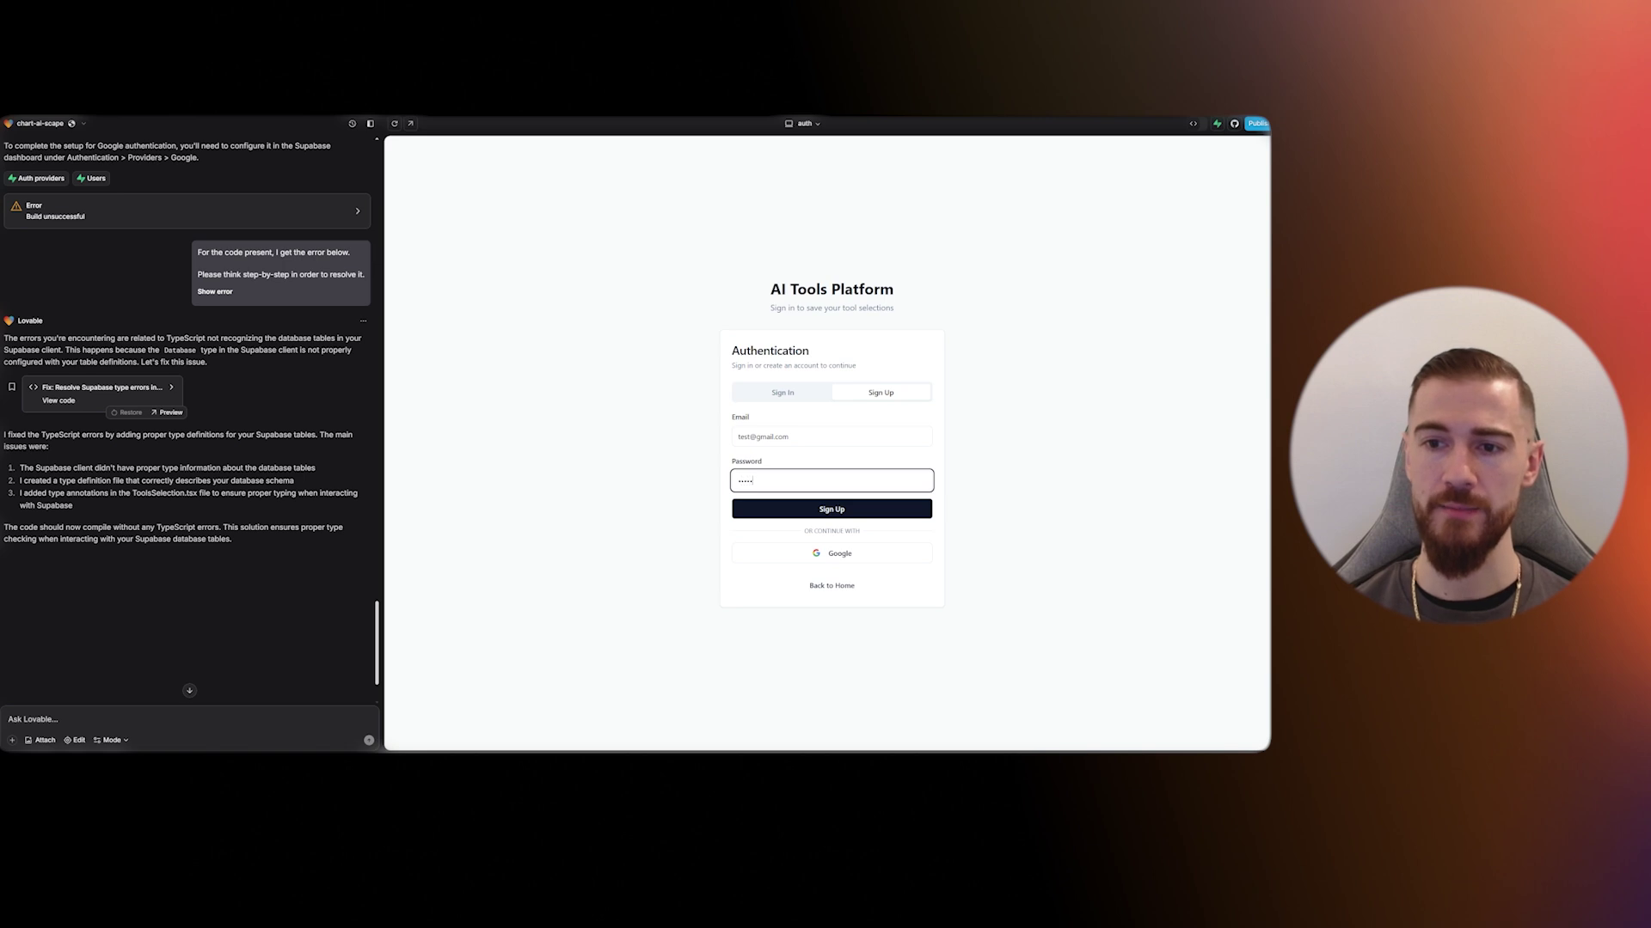
pyautogui.press('Return')
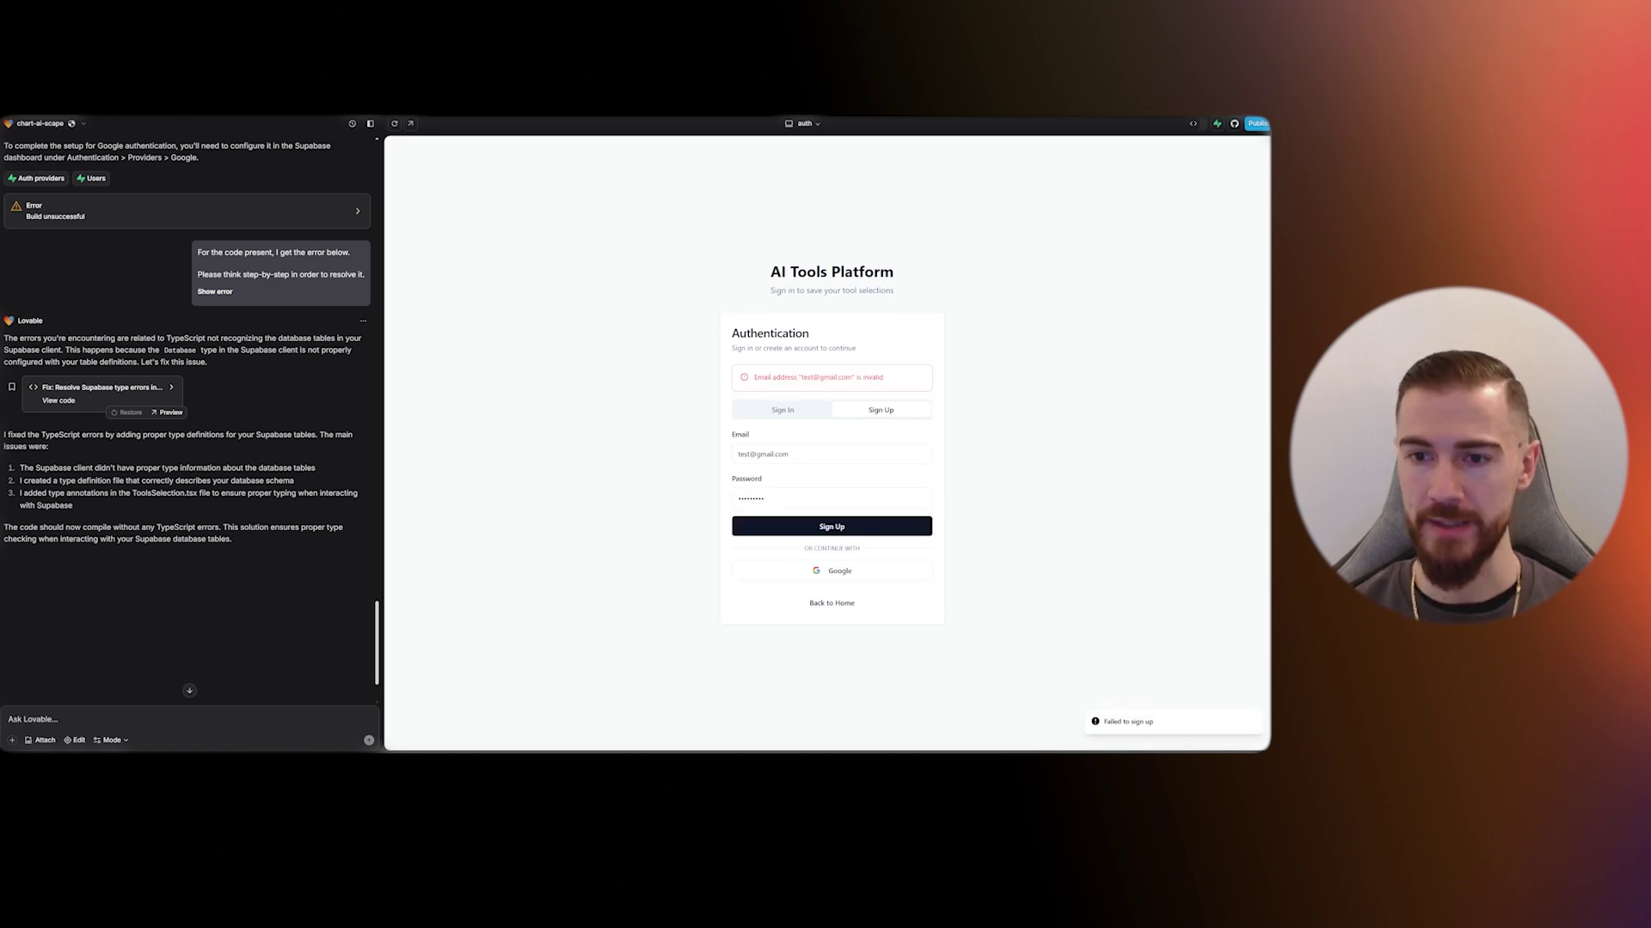
# - Replace the rejected email with a saved real address and resubmit the sign-up
pyautogui.hotkey('shift', 'Tab')
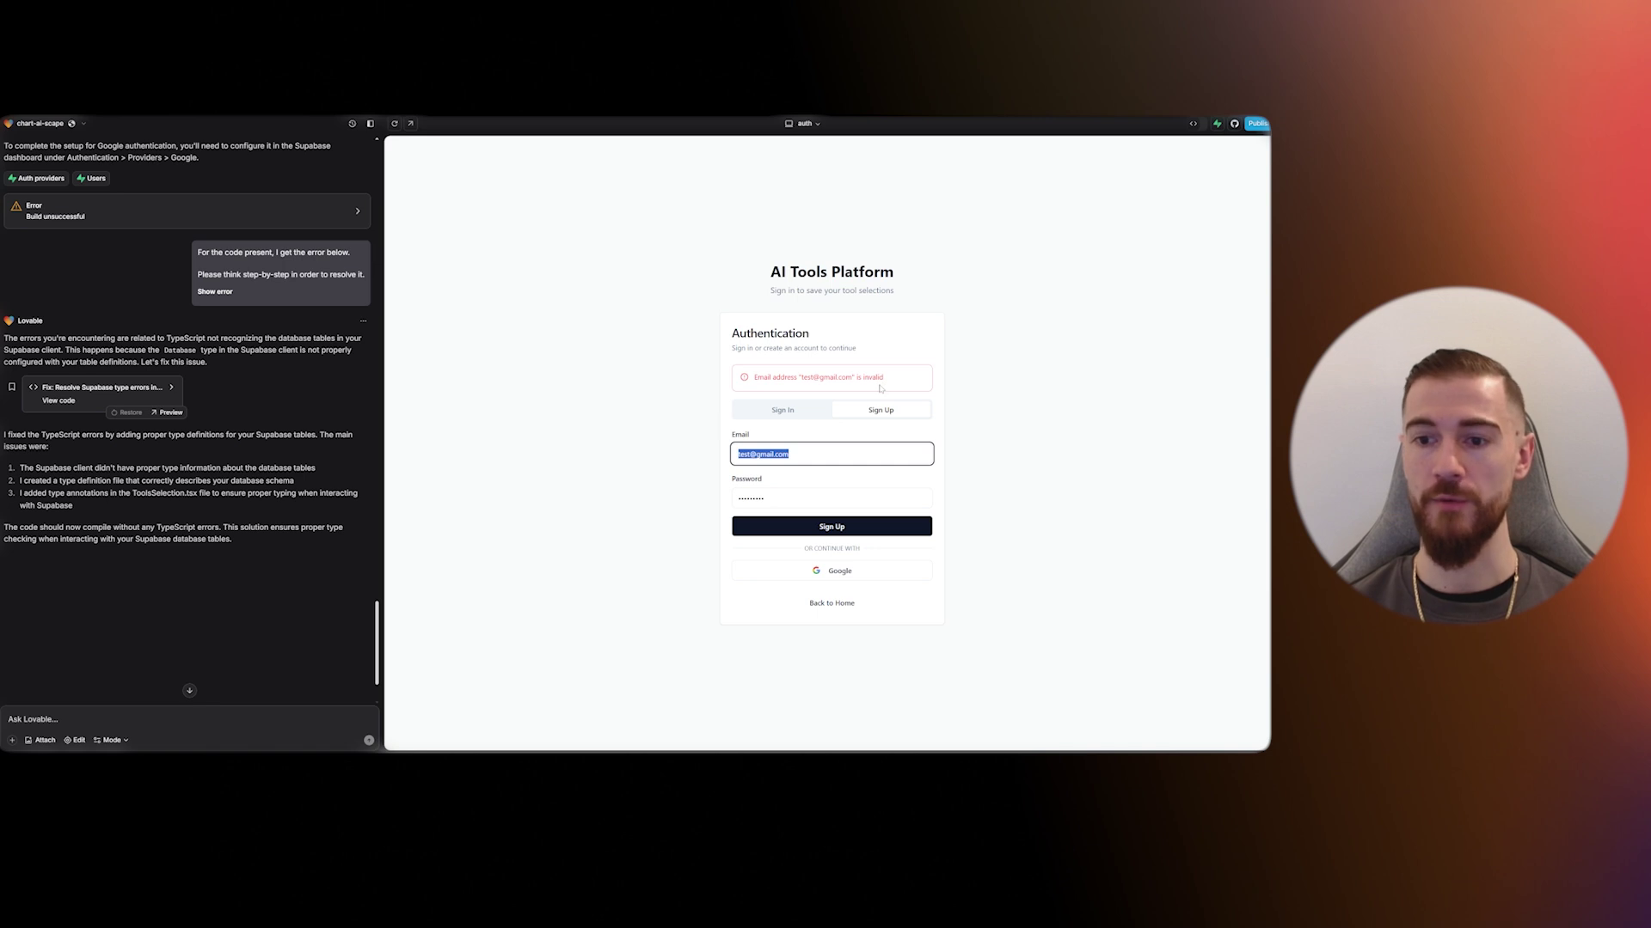
pyautogui.write('marcus')
pyautogui.press('Down')
pyautogui.press('Down')
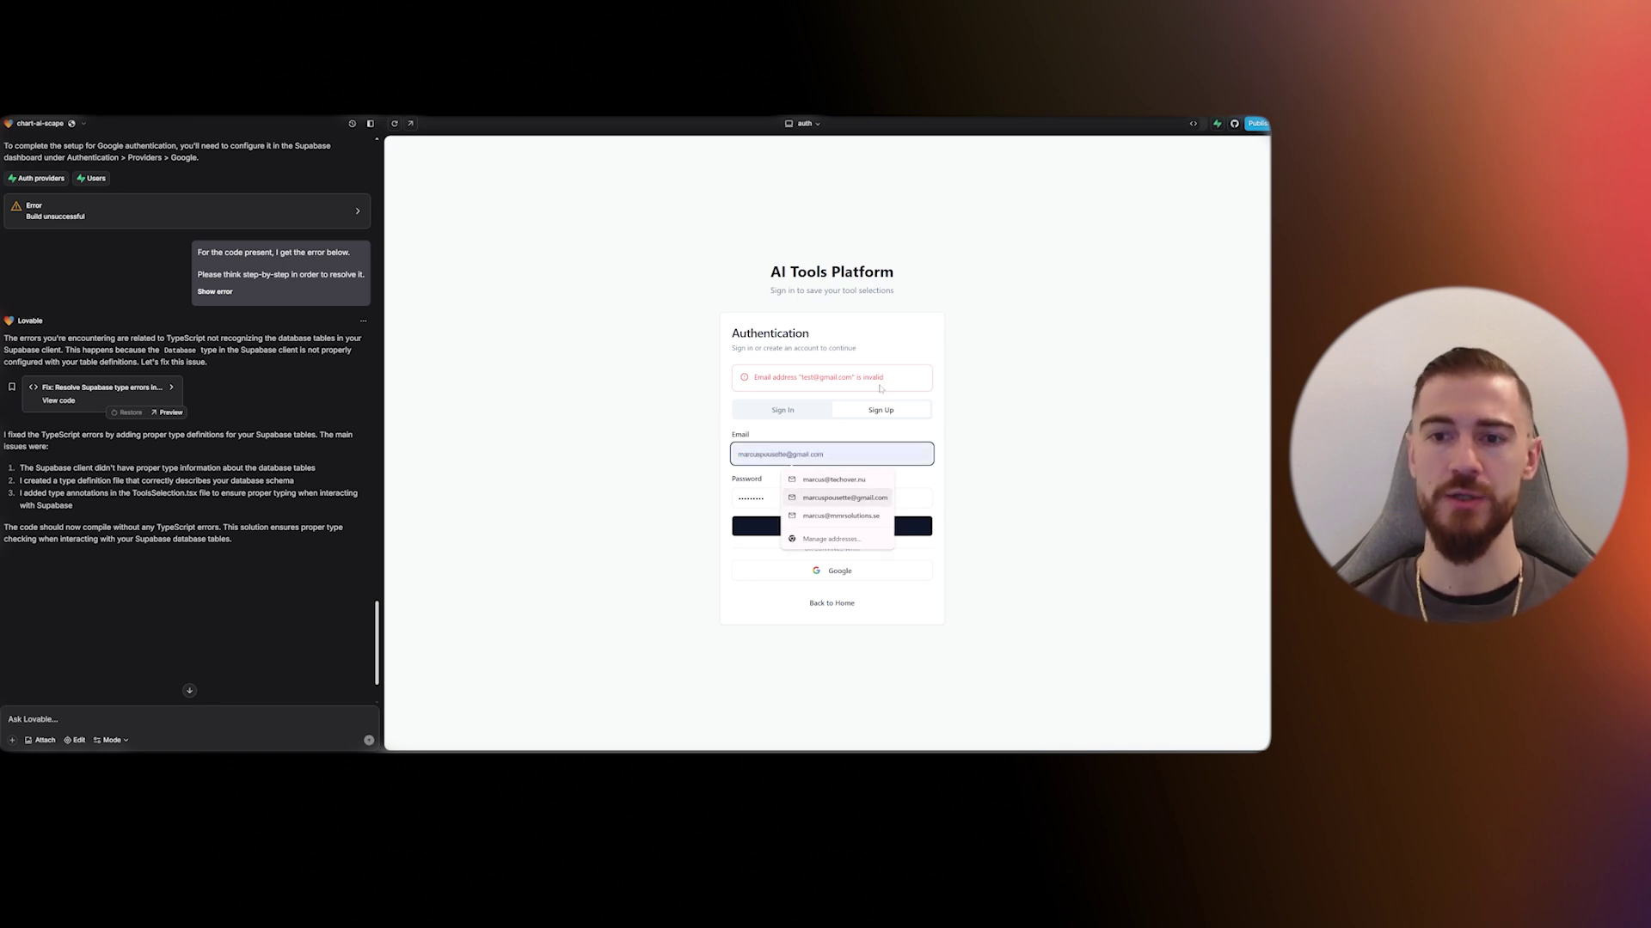
pyautogui.press('Up')
pyautogui.press('Down')
pyautogui.press('Tab')
pyautogui.write('•••')
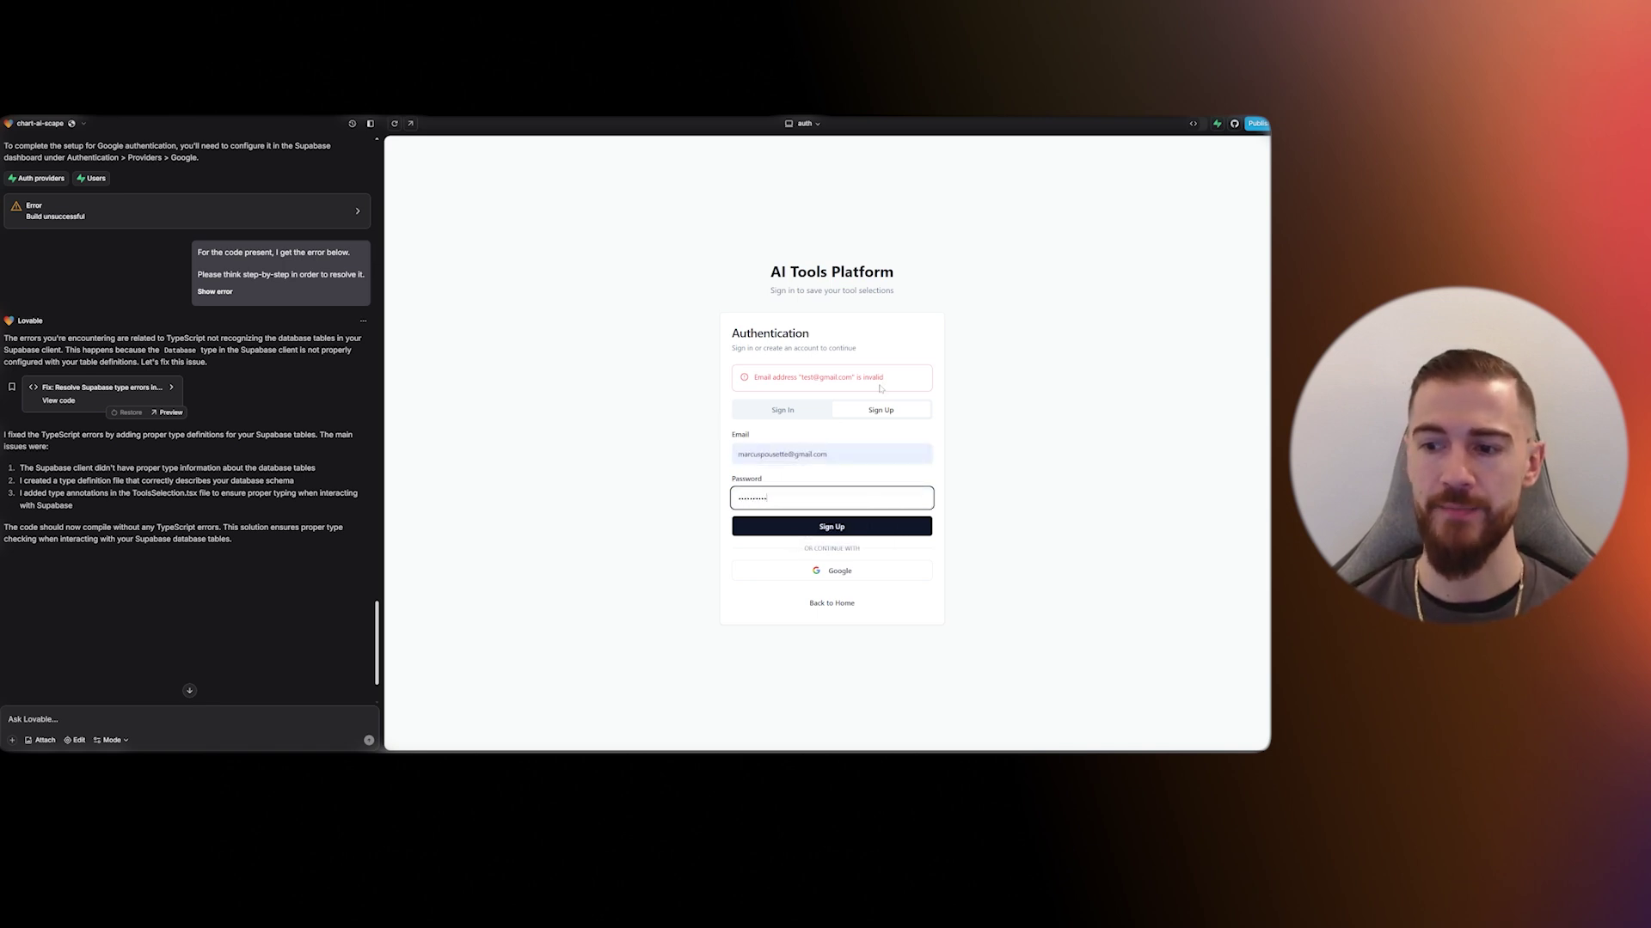
pyautogui.press('Return')
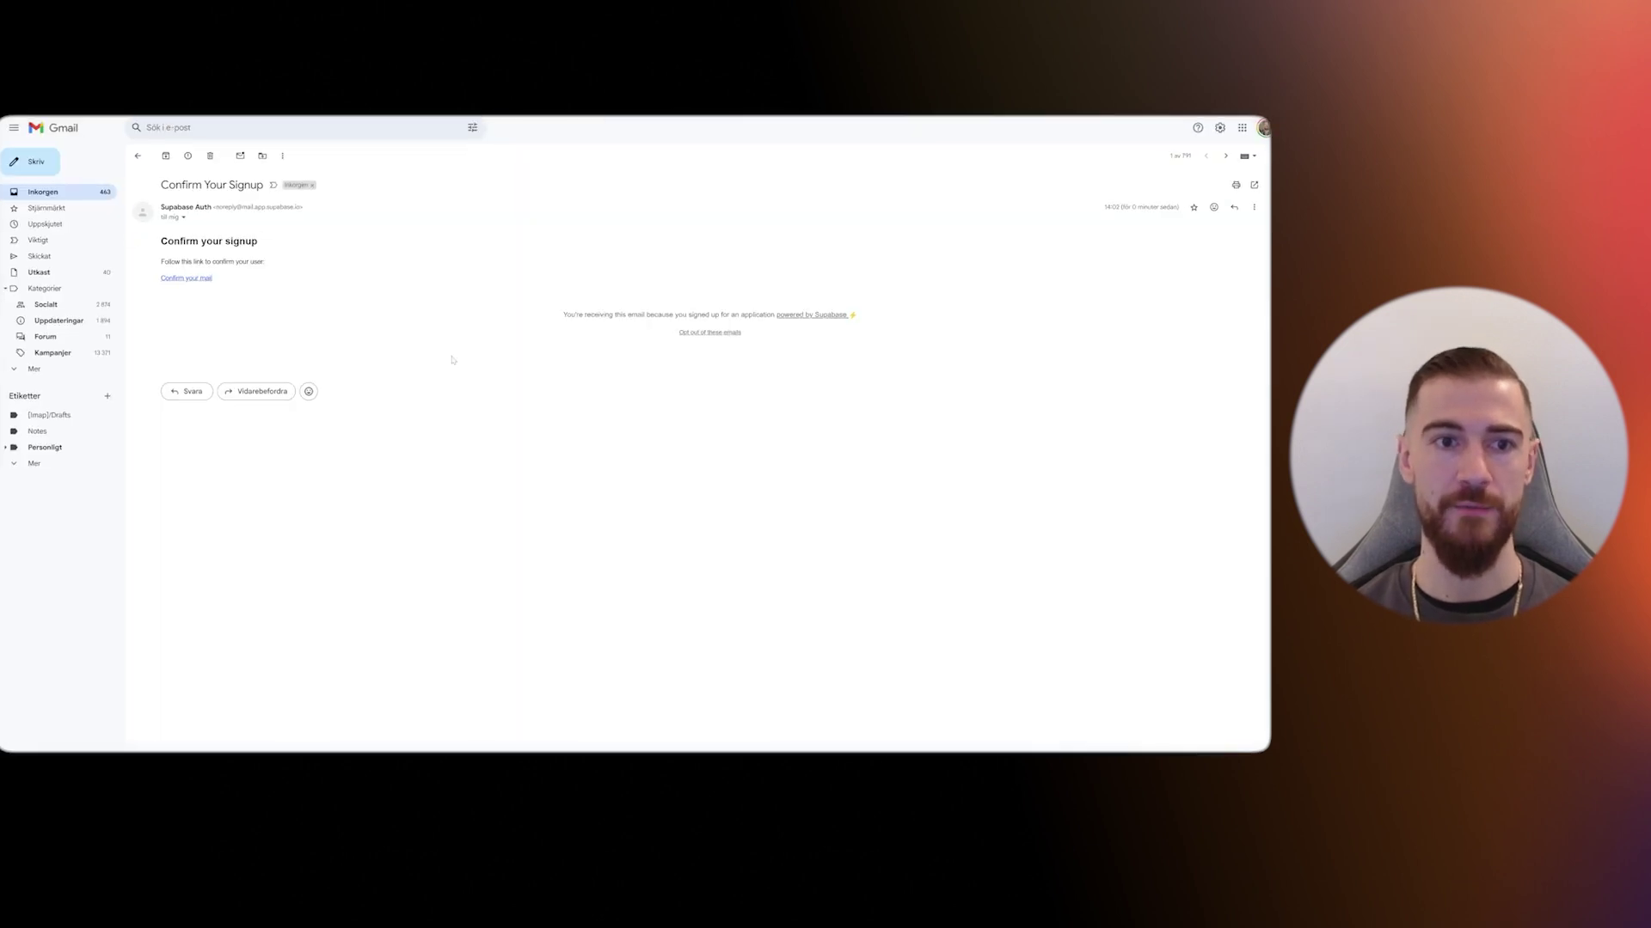
# - Follow the e-mail's confirmation link, then shrink the browser window to reveal Lovable
pyautogui.click(193, 280)
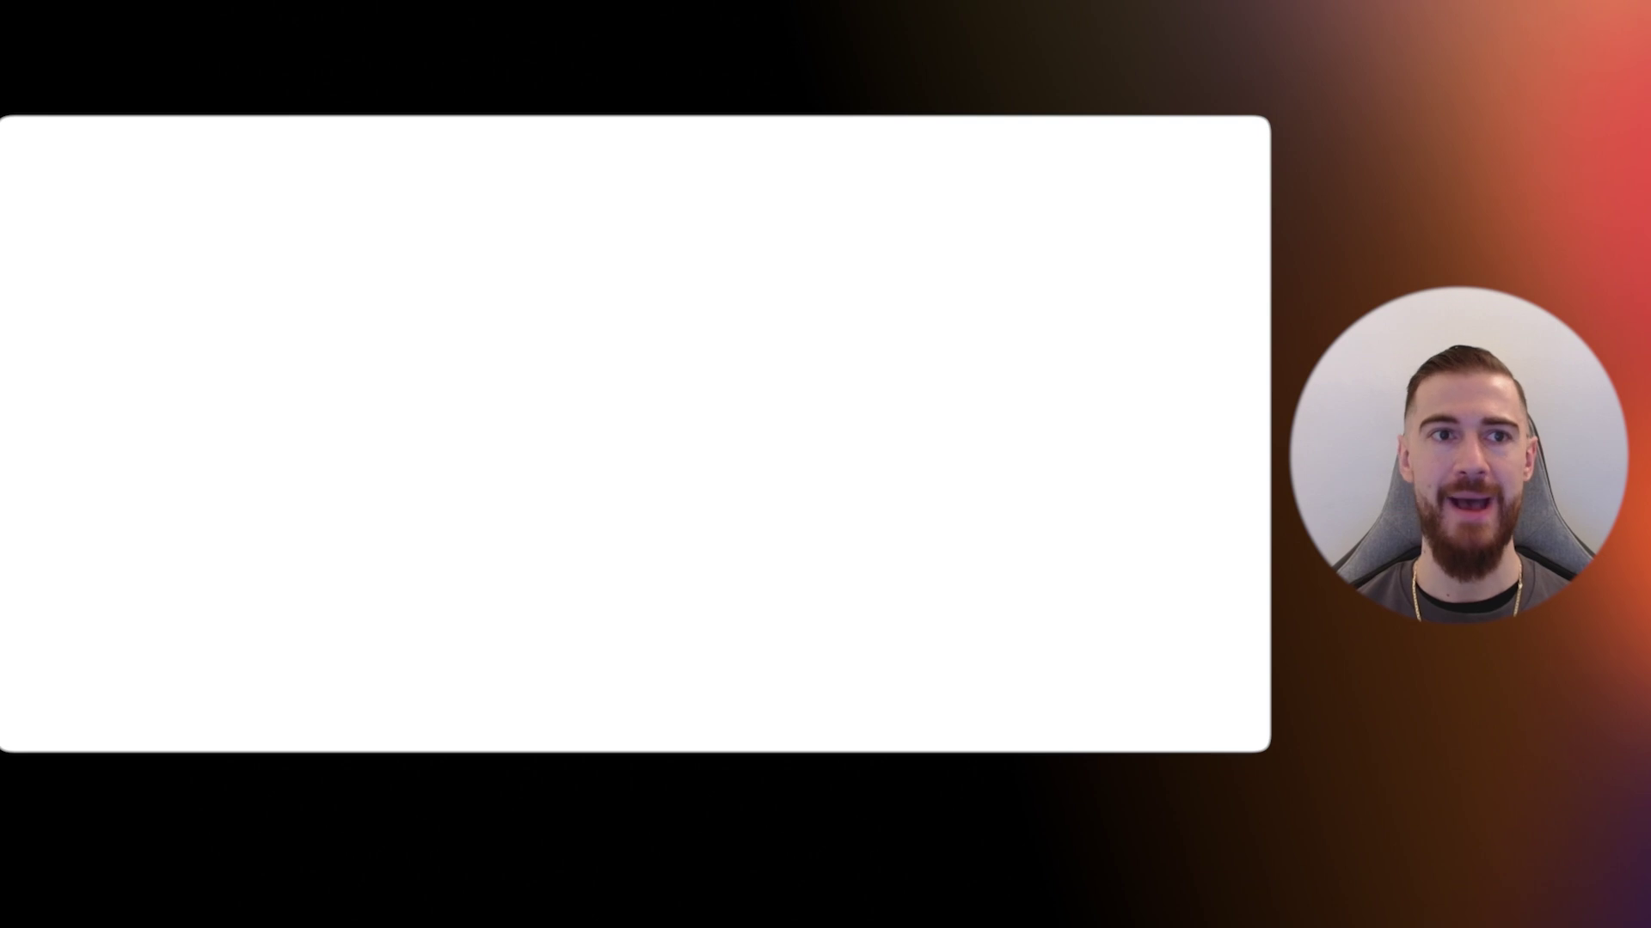
pyautogui.moveTo(479, 56); pyautogui.dragTo(369, 291)
# - Save the new password in the browser and sign in to the app with the saved email
pyautogui.click(634, 302)
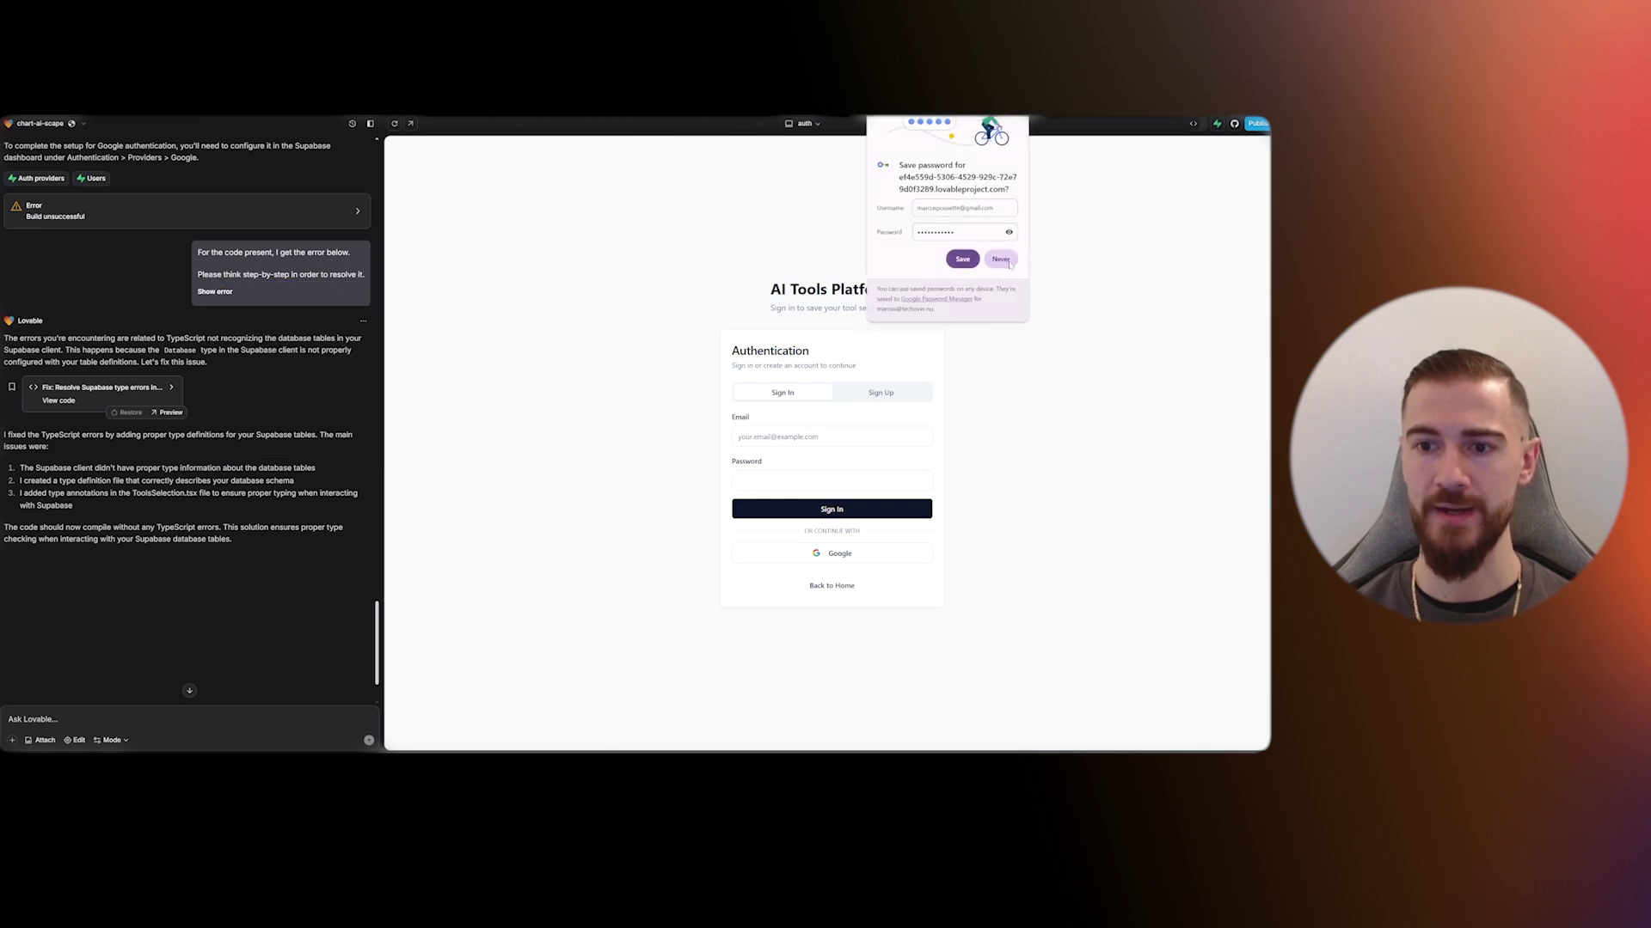
pyautogui.click(963, 260)
pyautogui.click(825, 437)
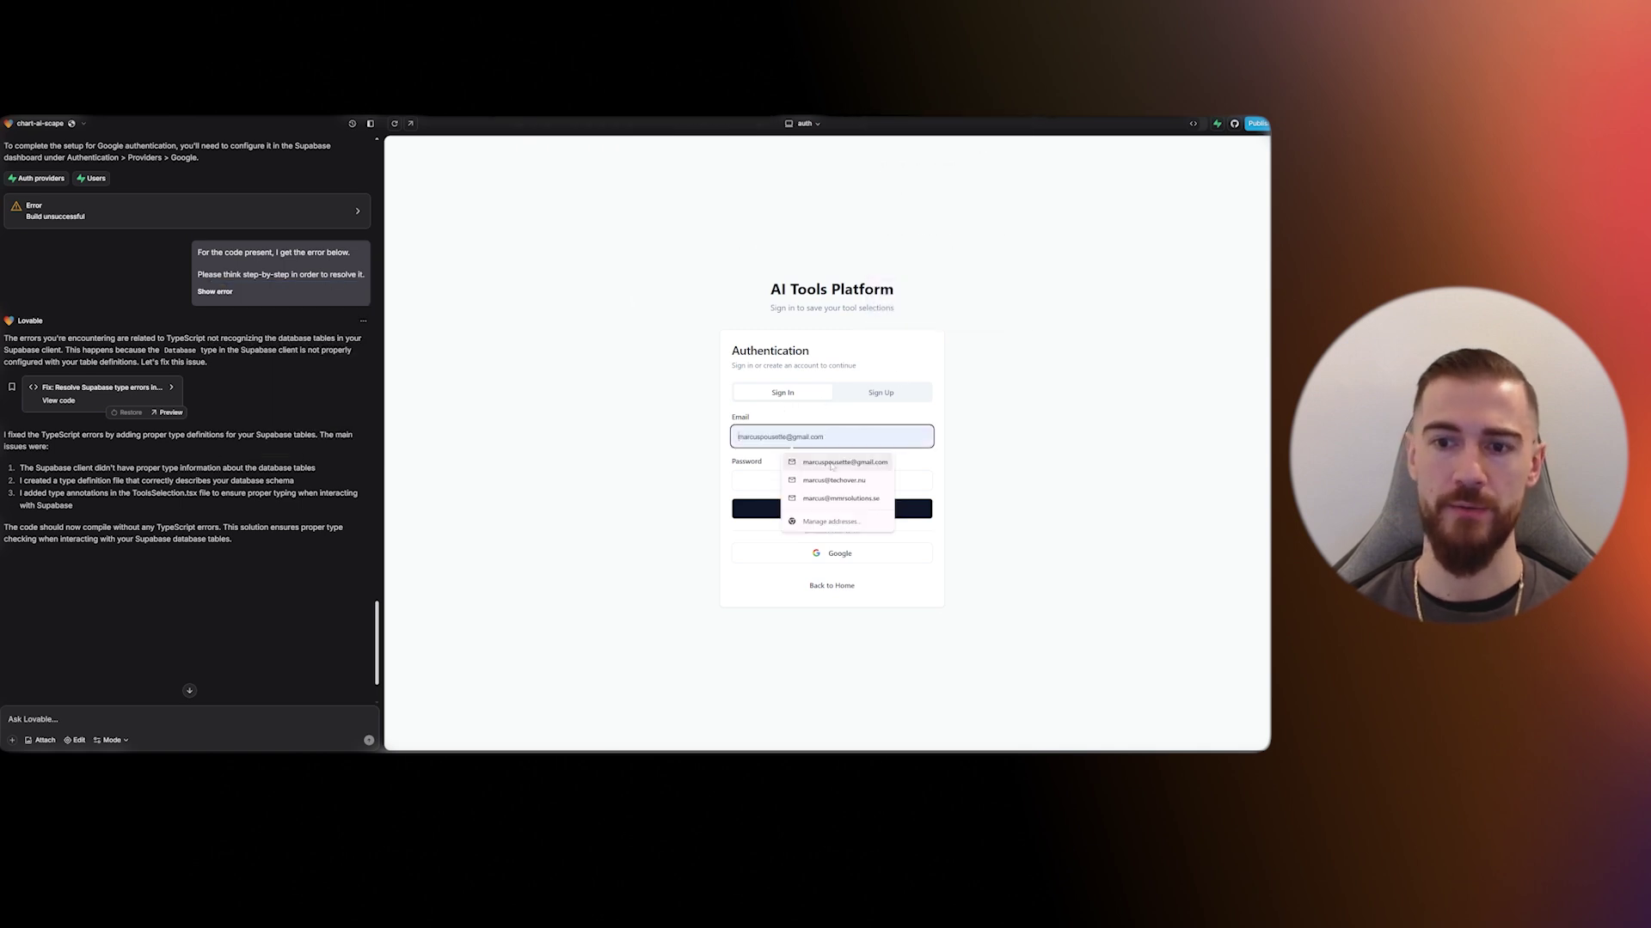
pyautogui.click(836, 464)
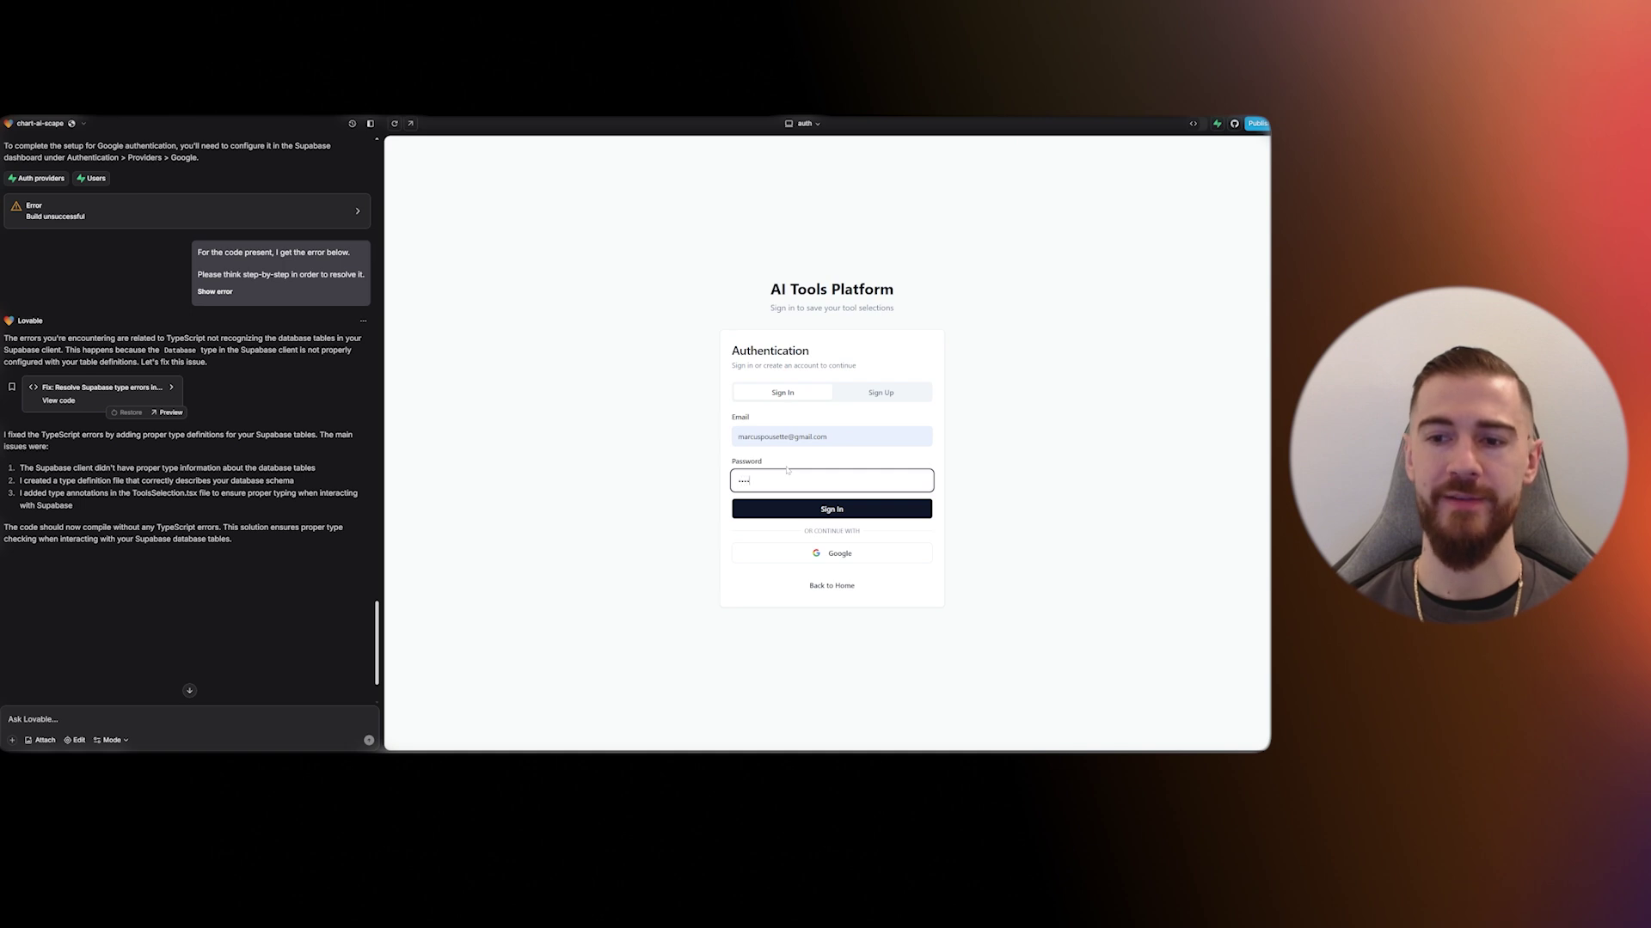
pyautogui.click(873, 514)
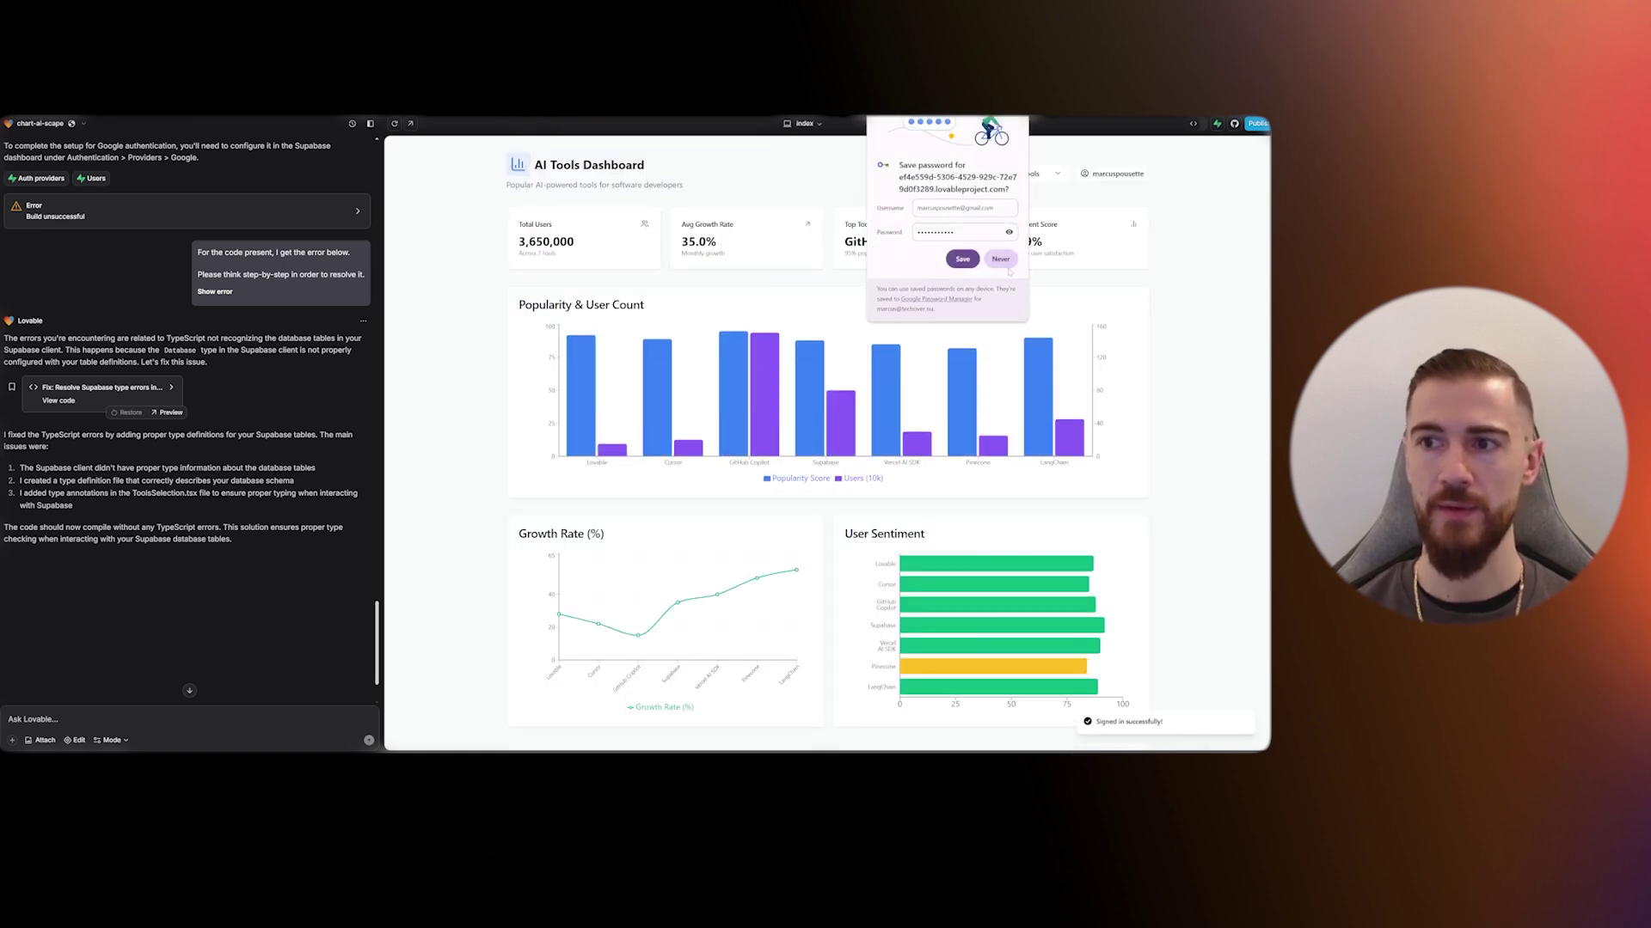
pyautogui.click(1005, 259)
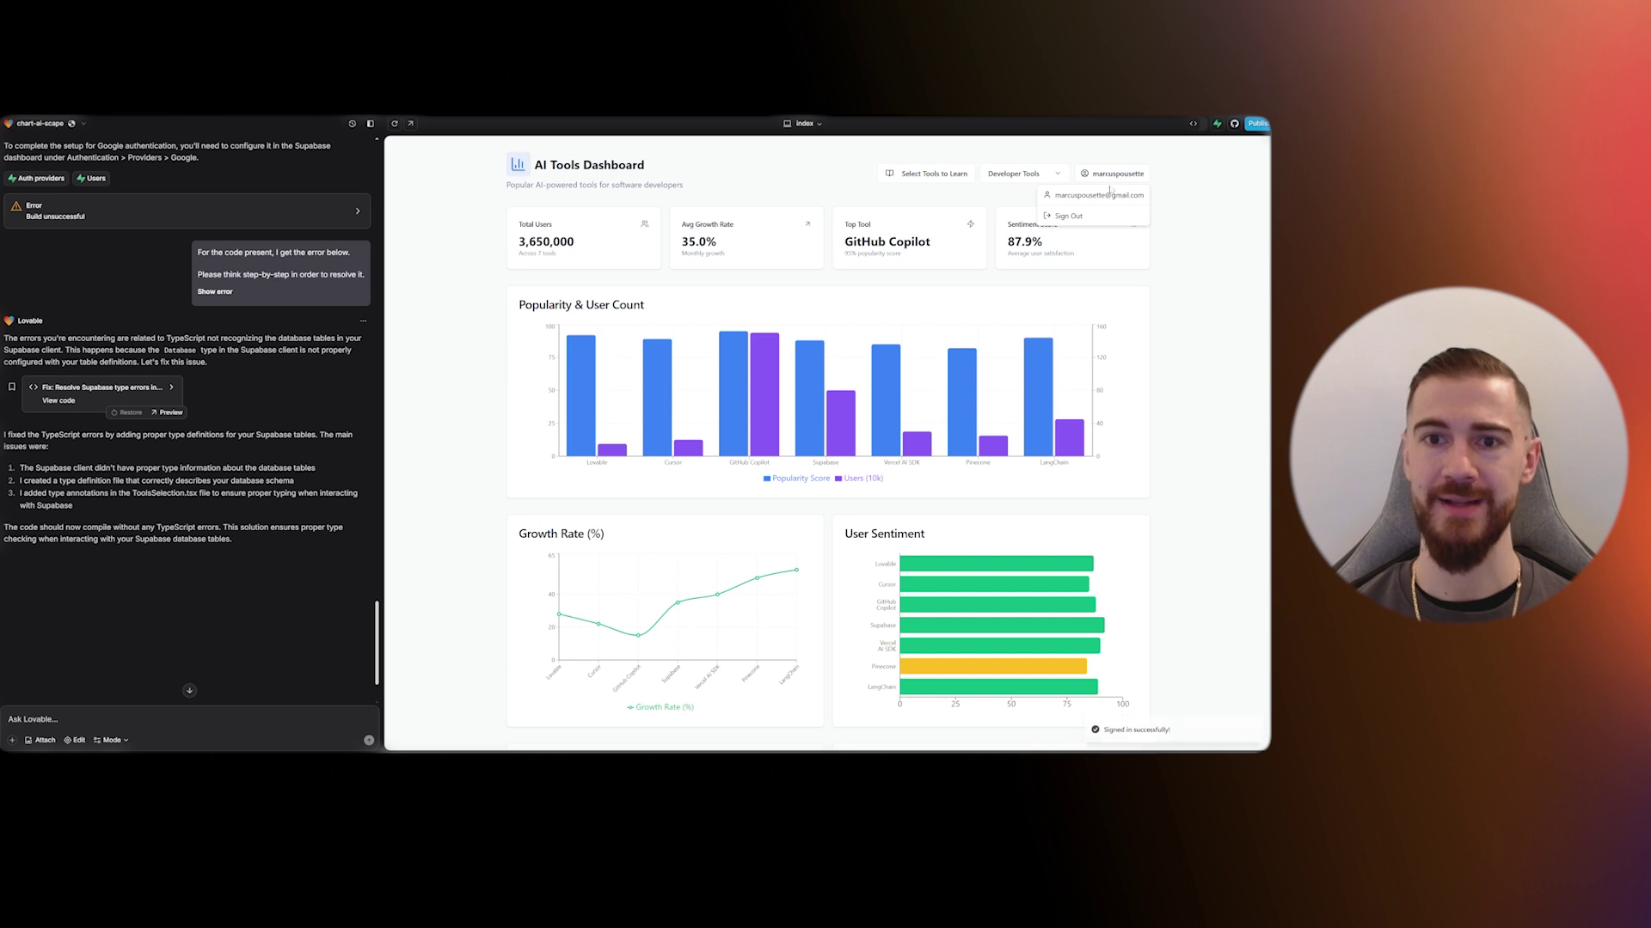
# - Select and save Lovable and Cursor on the tools page, then return via the dashboard
pyautogui.click(945, 170)
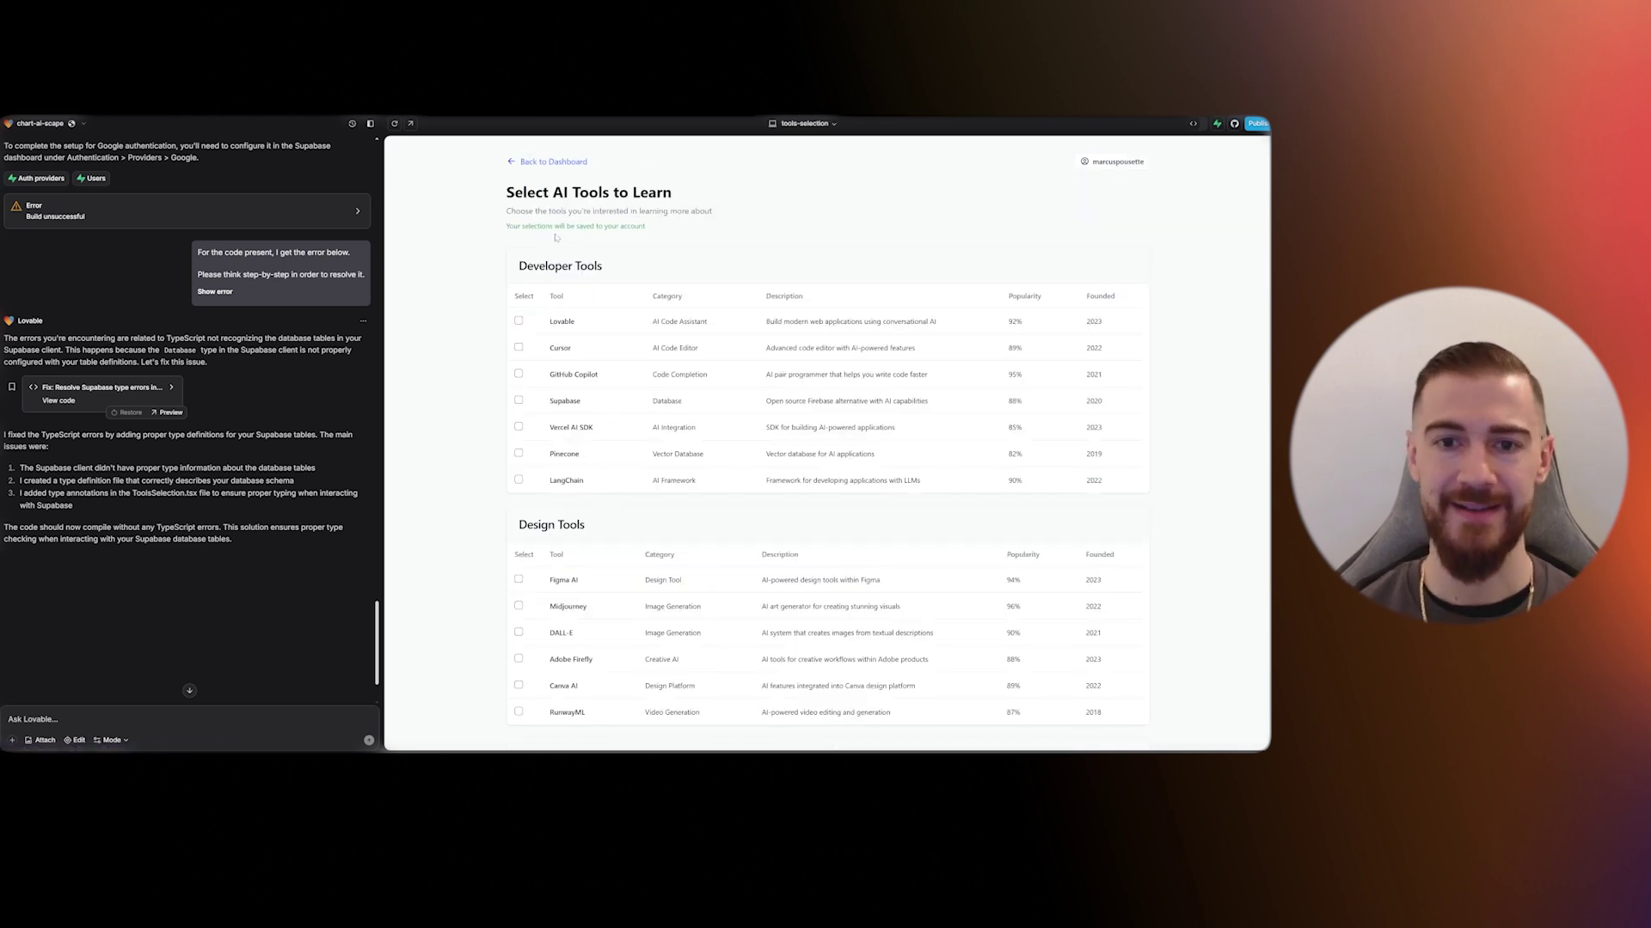
pyautogui.click(518, 321)
pyautogui.click(519, 347)
pyautogui.scroll(-1, 1013, 617)
pyautogui.scroll(-5, 1012, 618)
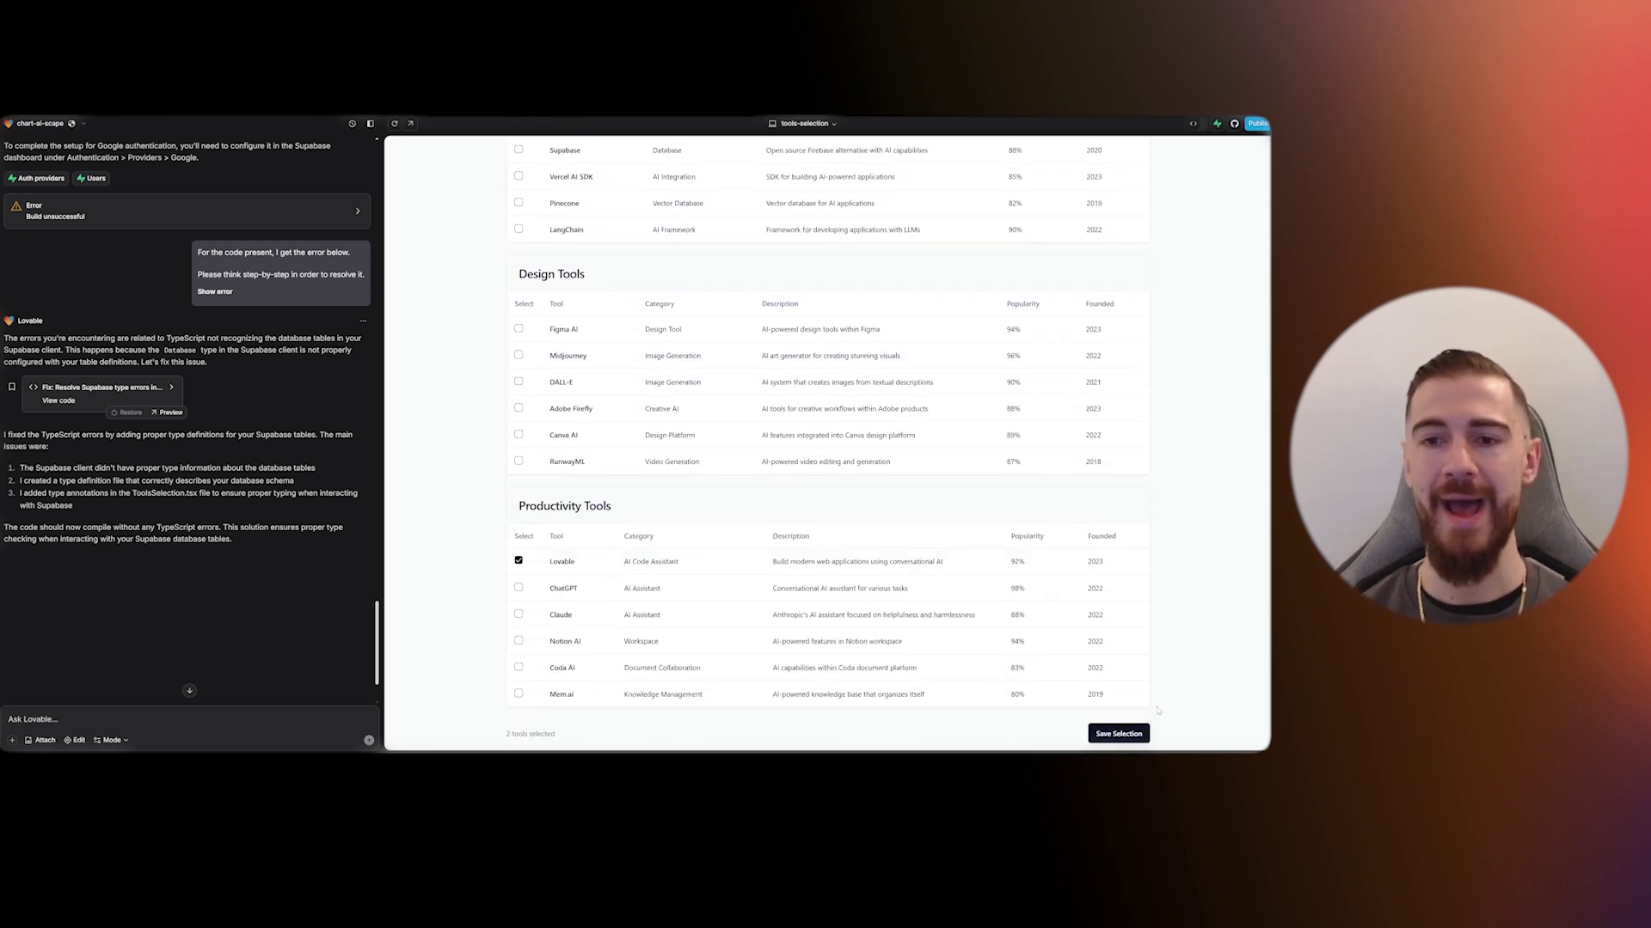
pyautogui.click(1117, 707)
pyautogui.scroll(5, 1029, 236)
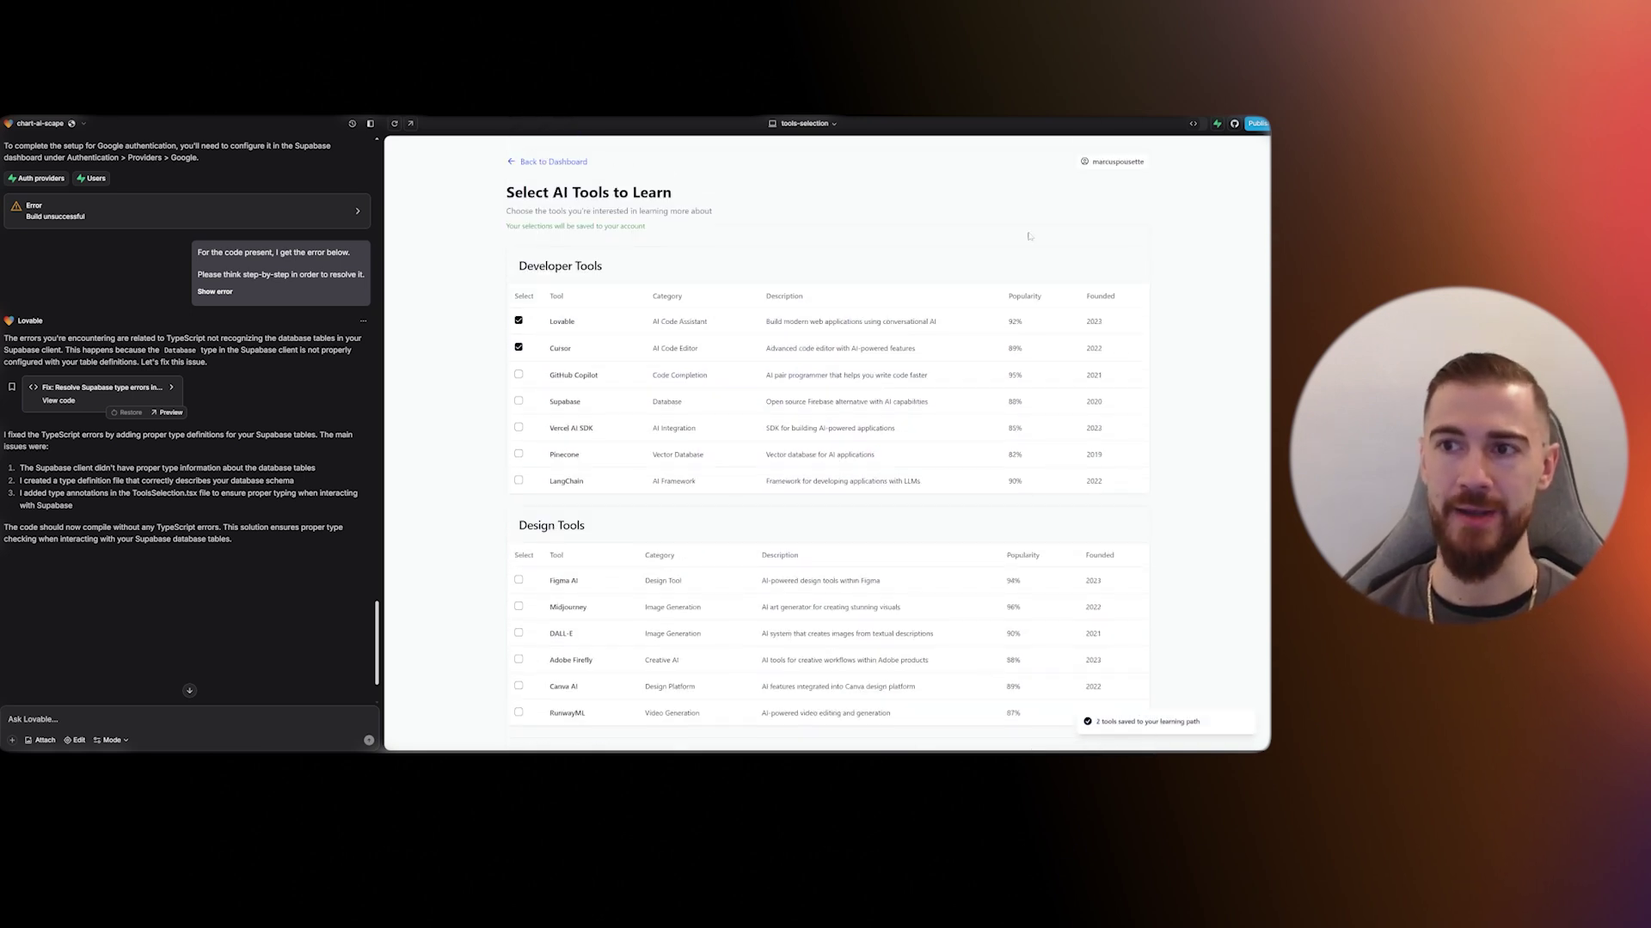
pyautogui.click(547, 163)
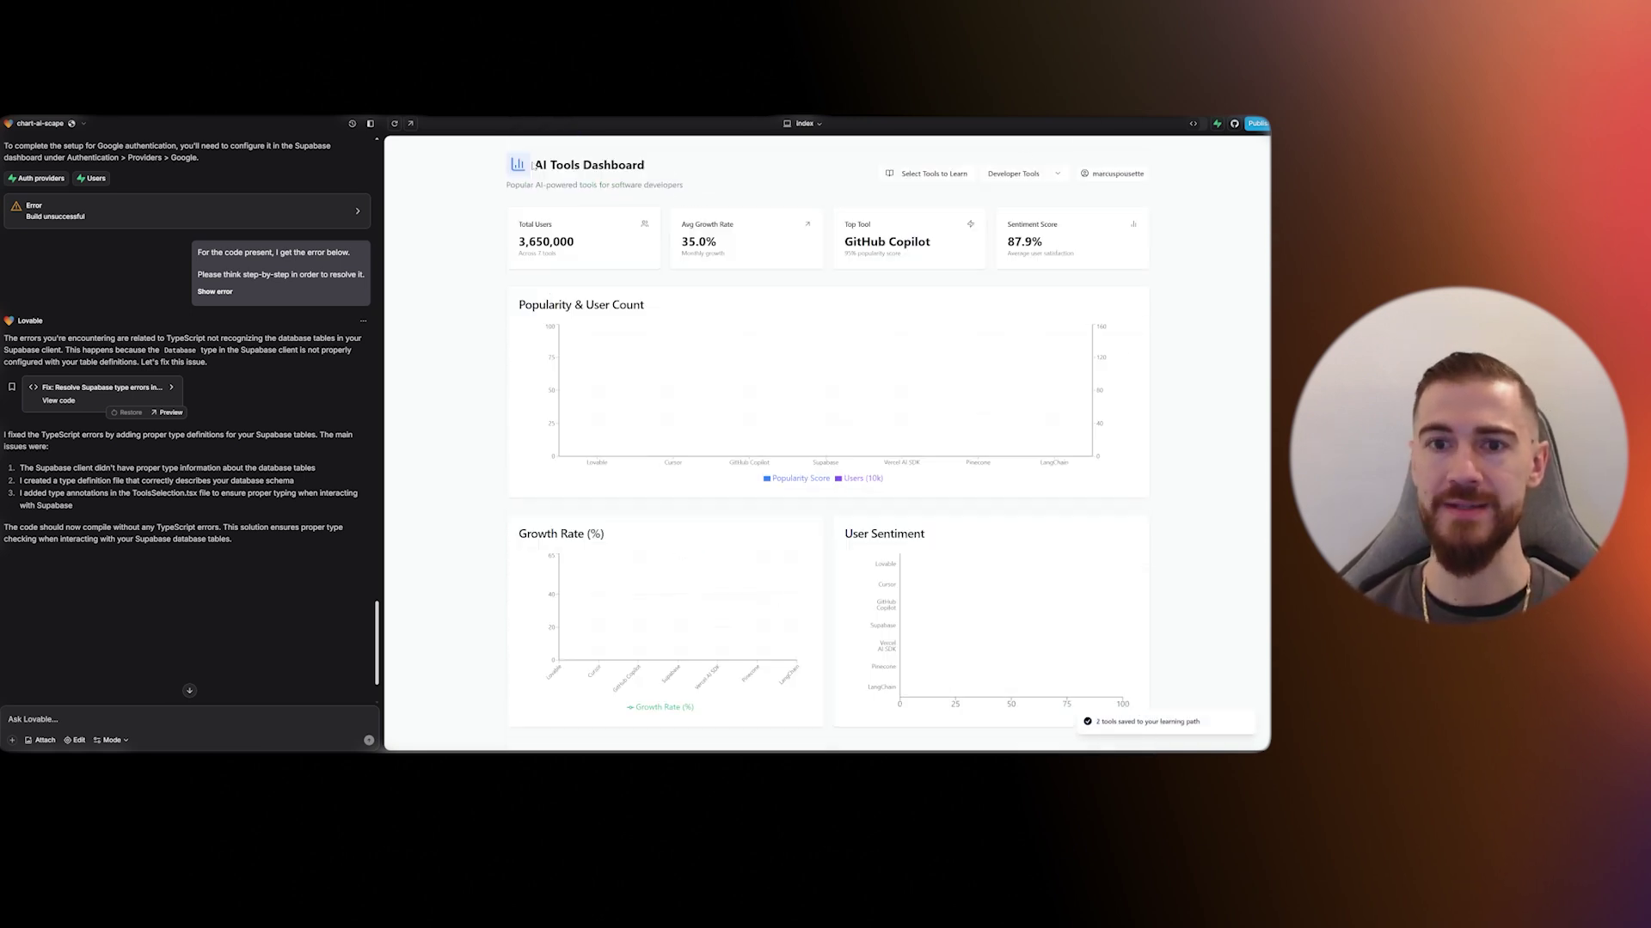
pyautogui.click(917, 180)
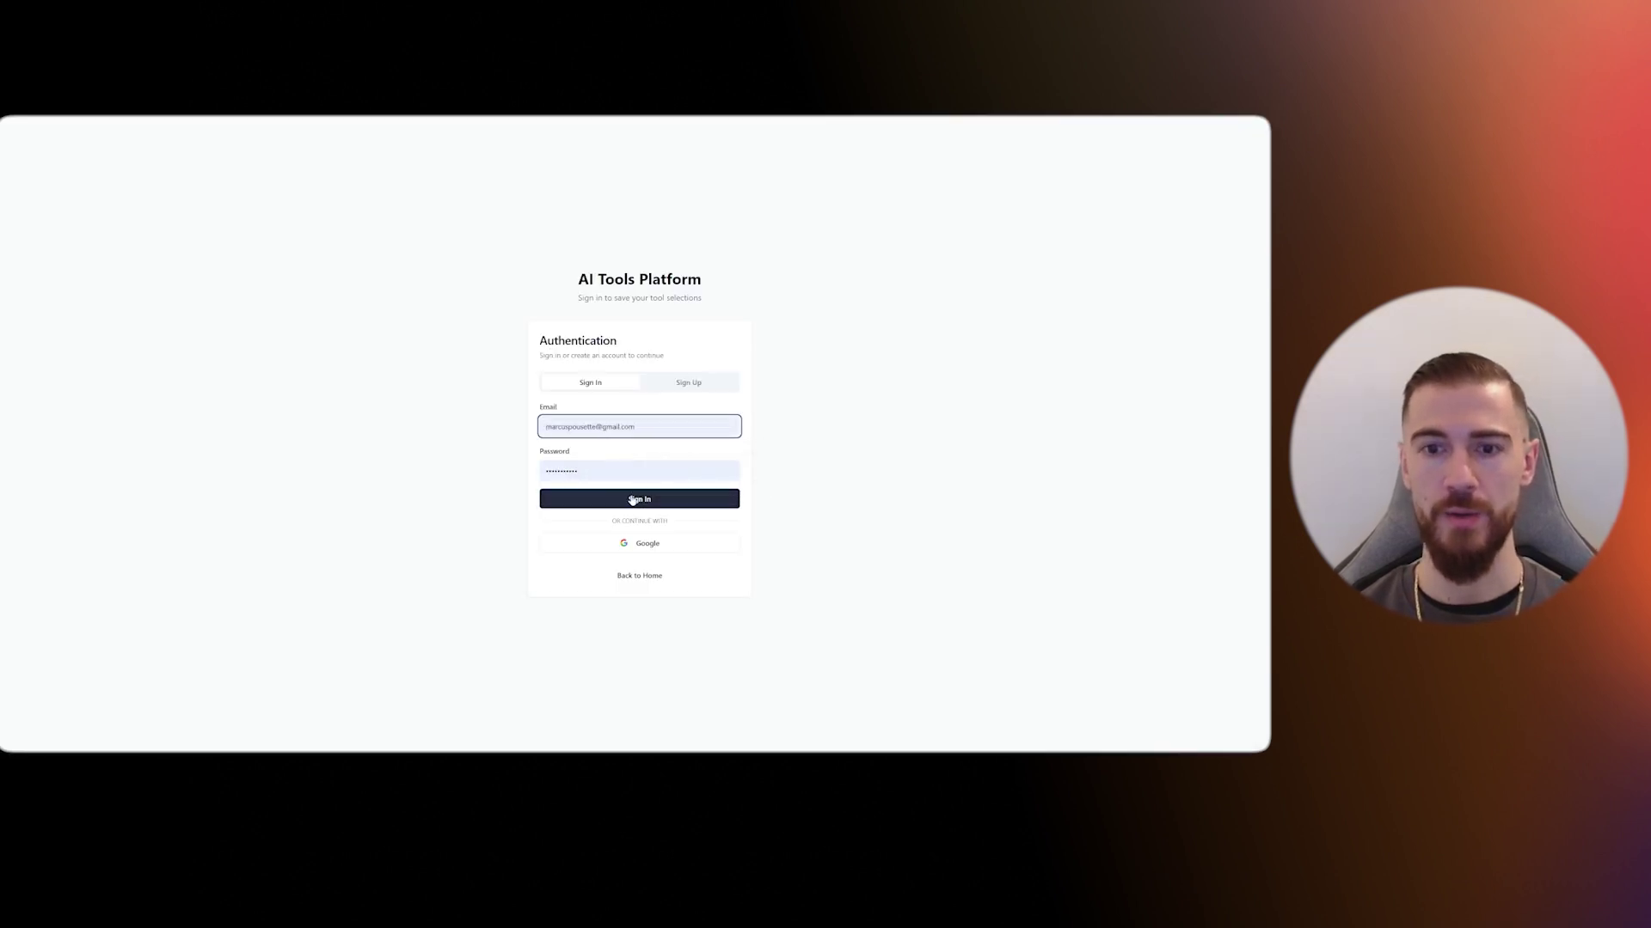
# - Sign back in and check that Lovable and Cursor are still selected on the tools page
pyautogui.hotkey('ctrl', 'a')
pyautogui.write('•••')
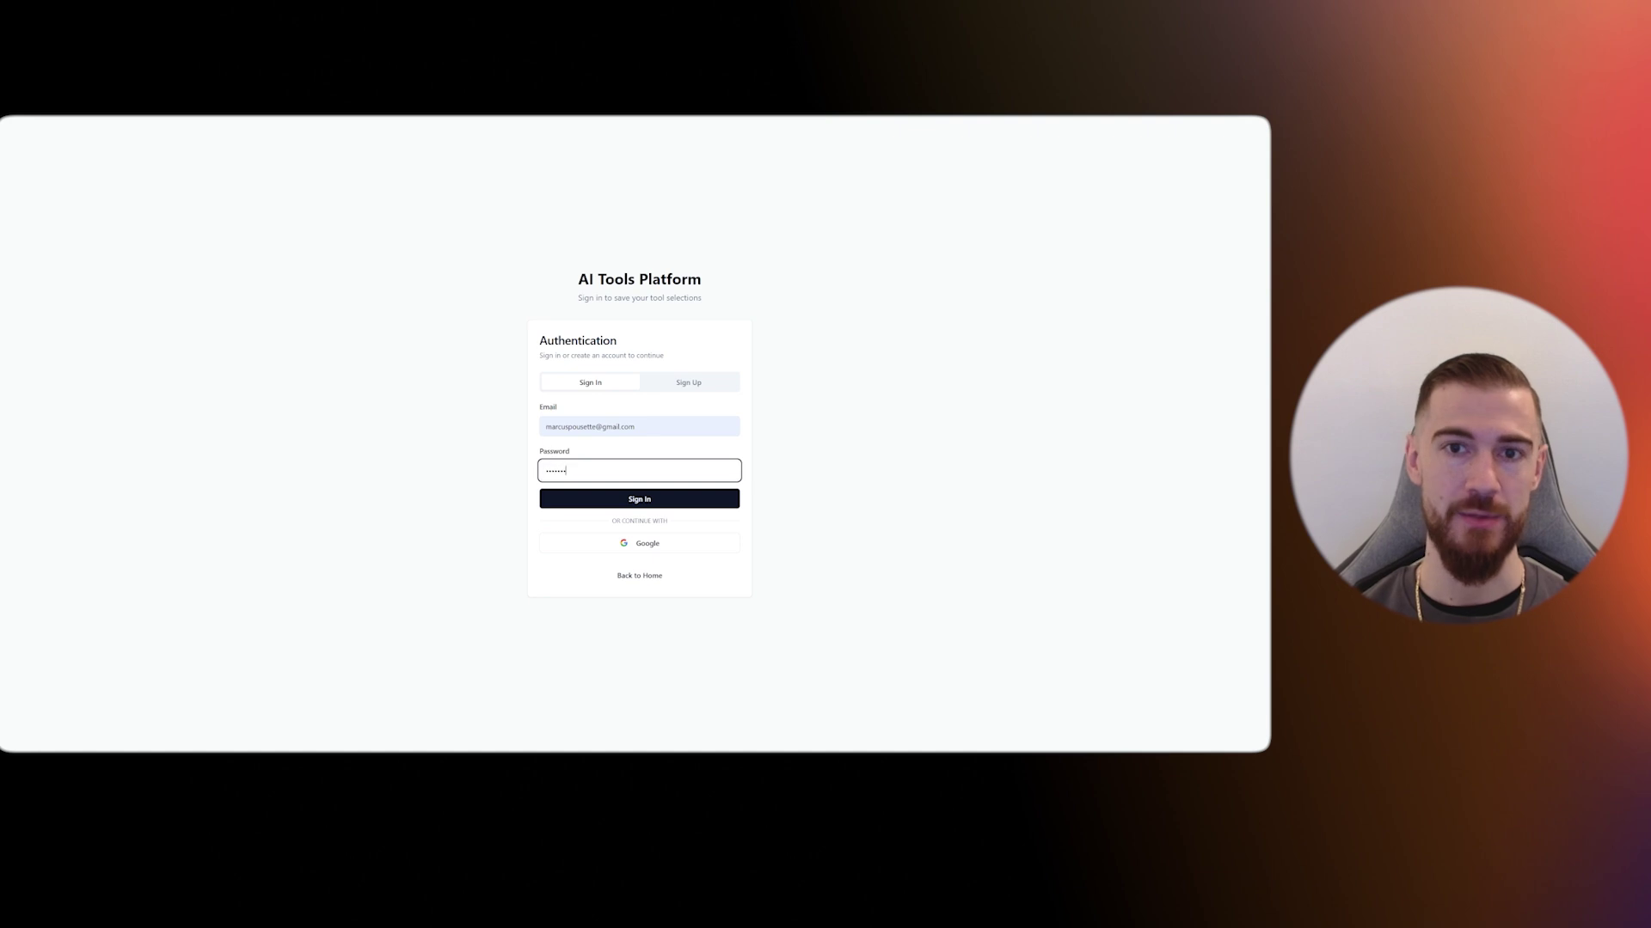
pyautogui.click(638, 498)
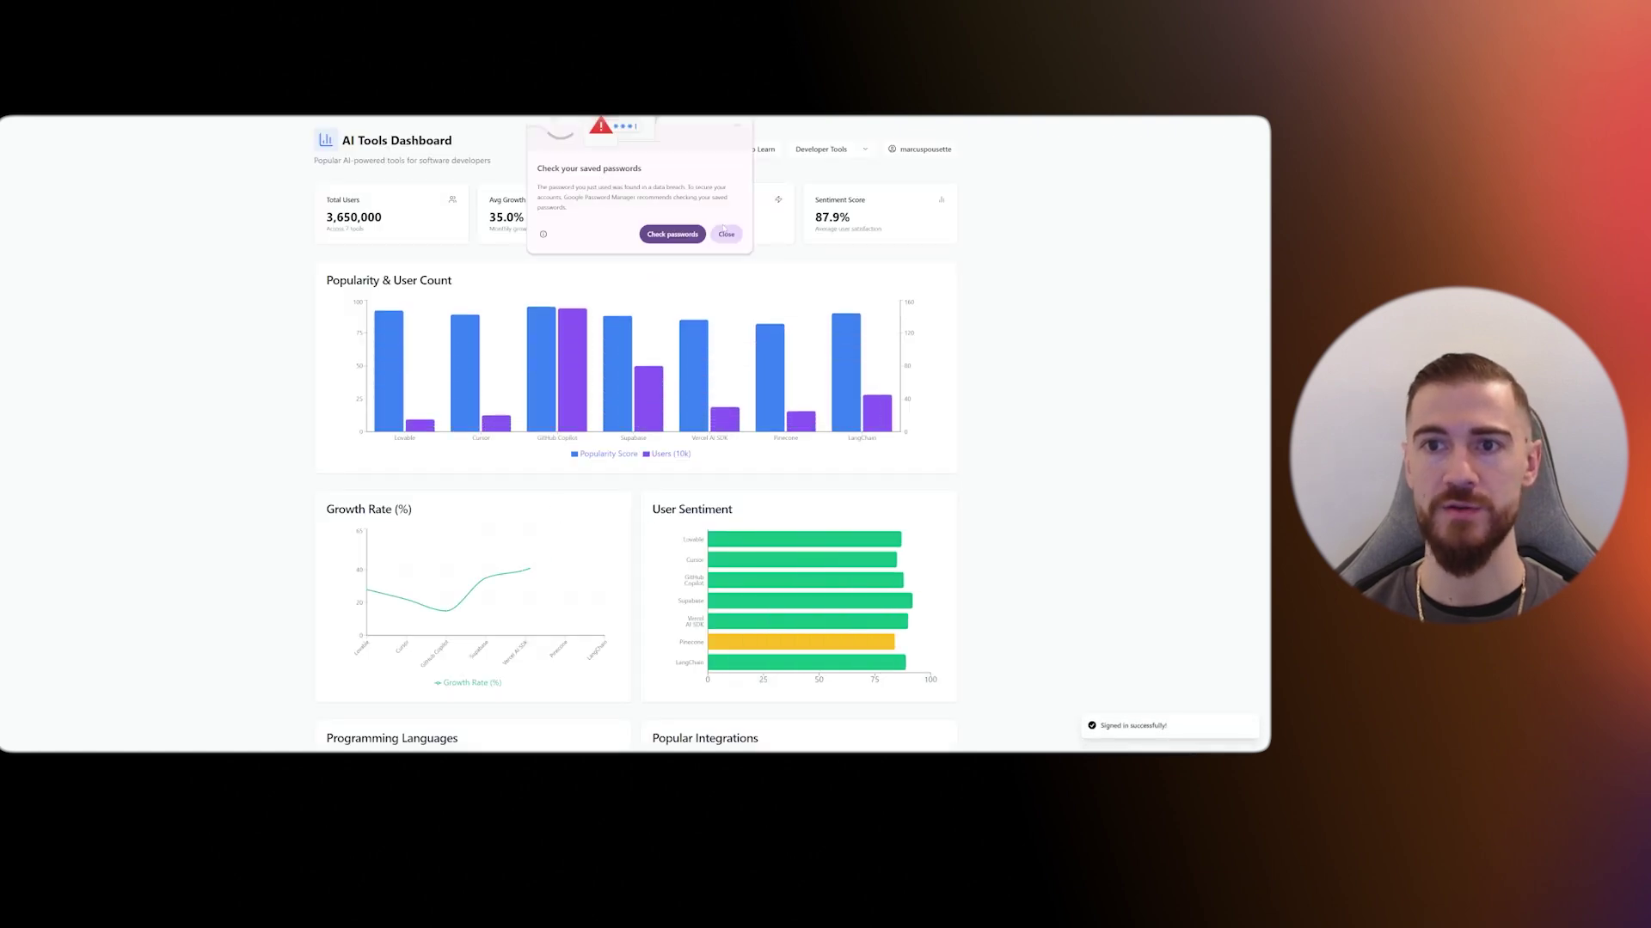
pyautogui.click(766, 151)
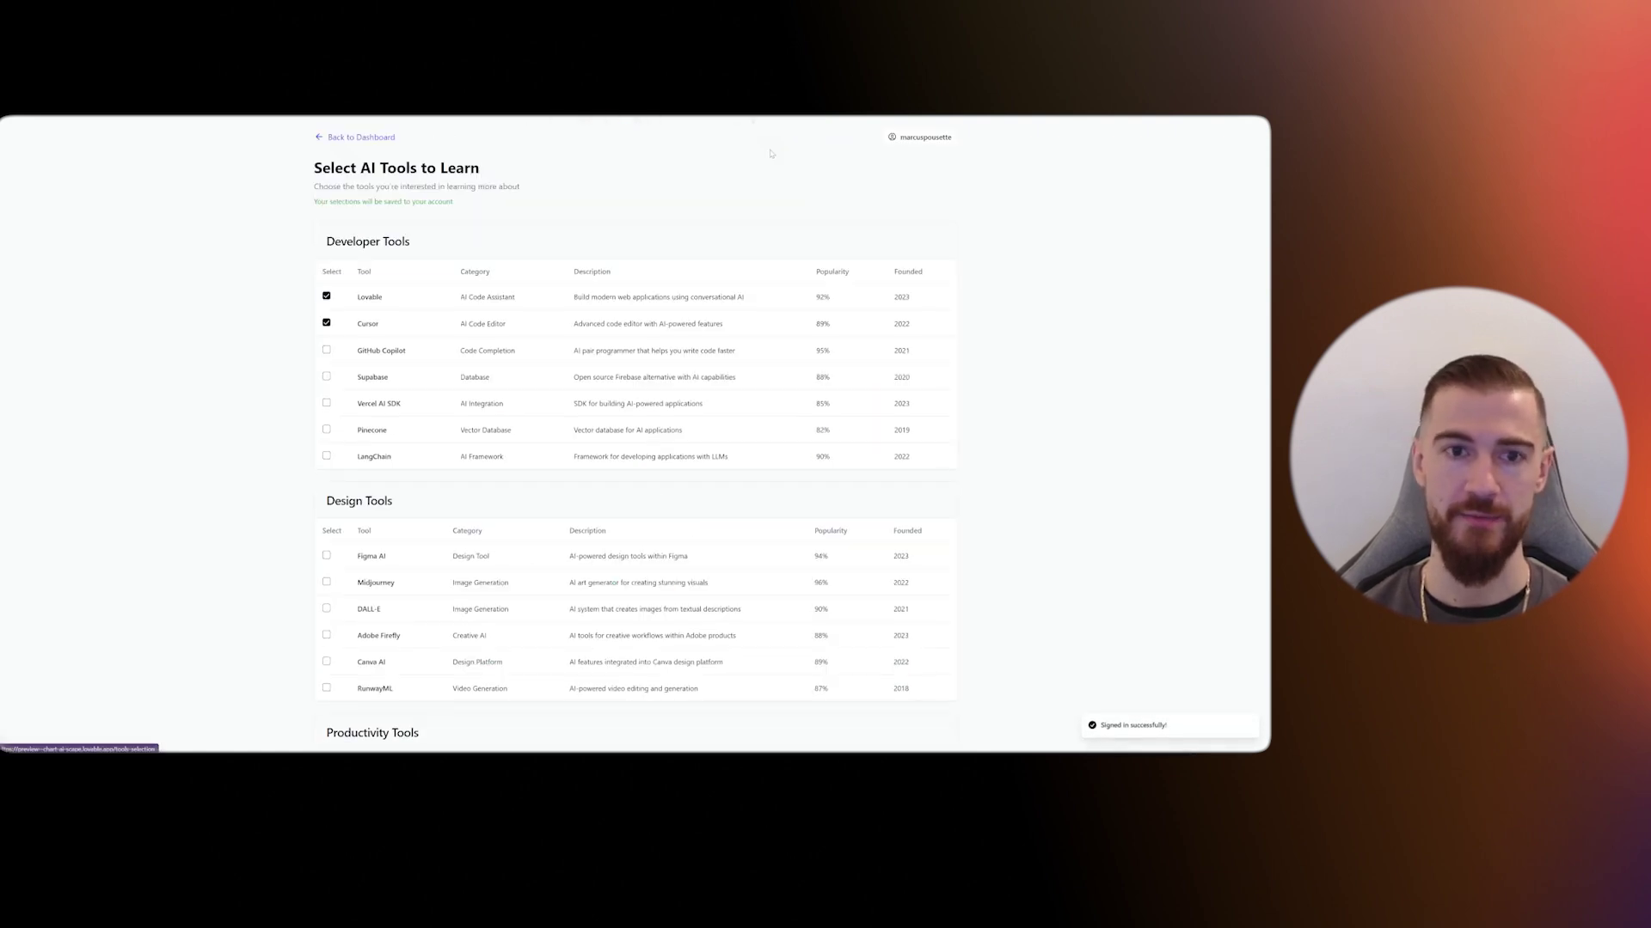
pyautogui.click(327, 322)
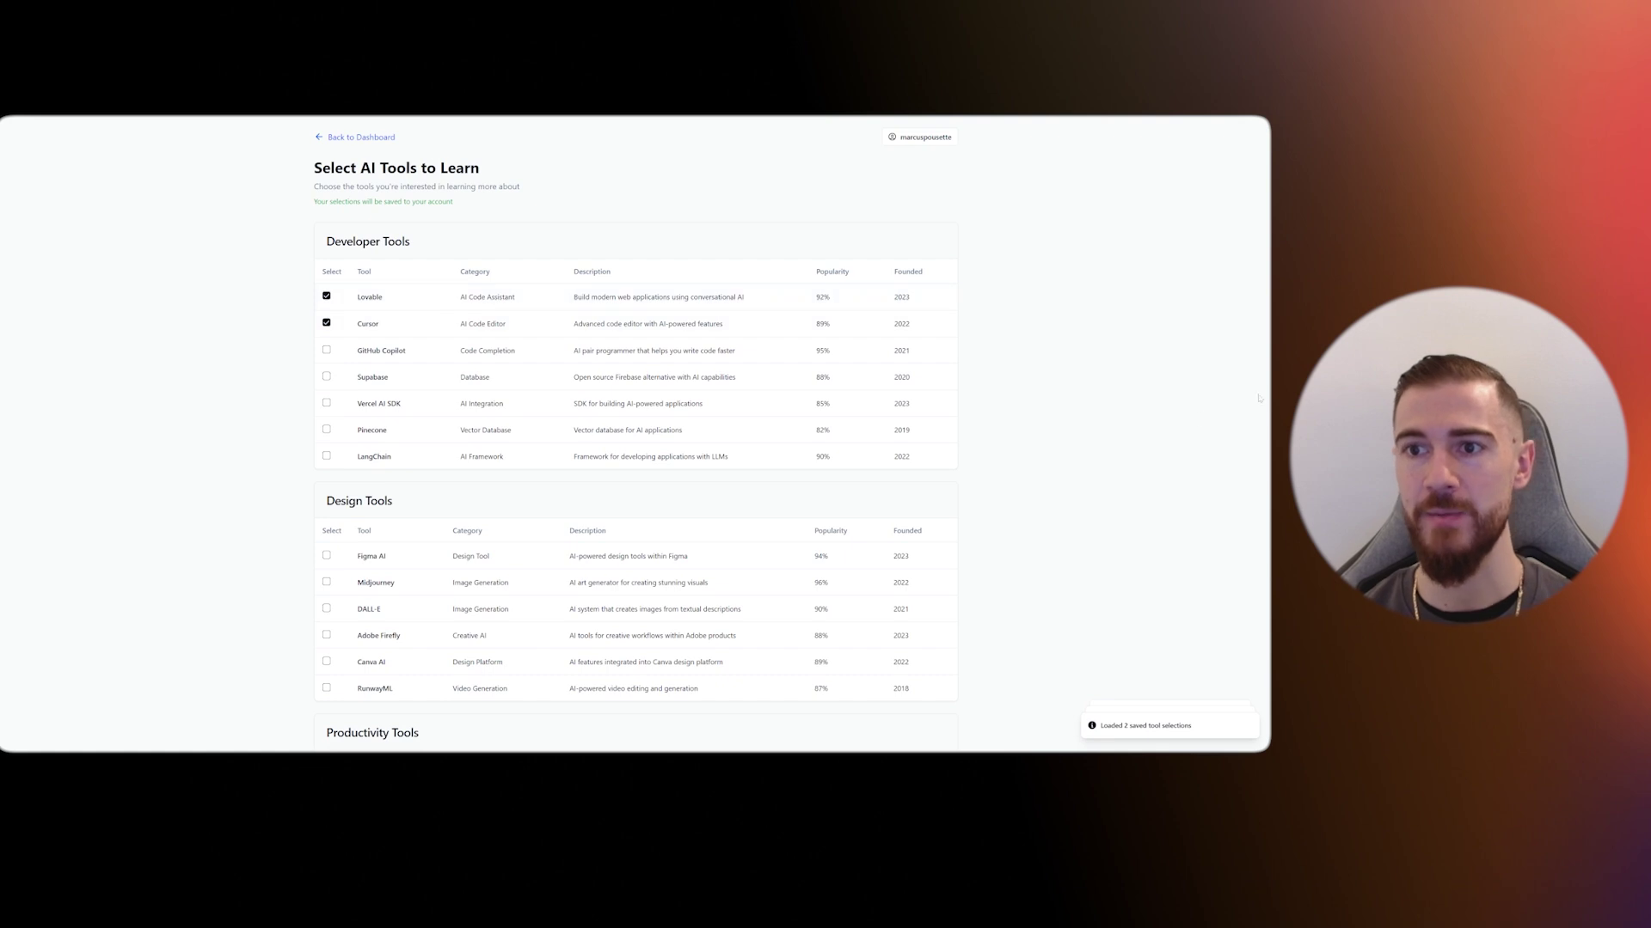
# - Sign out of the app from the account menu and return to the sign-in page
pyautogui.click(924, 136)
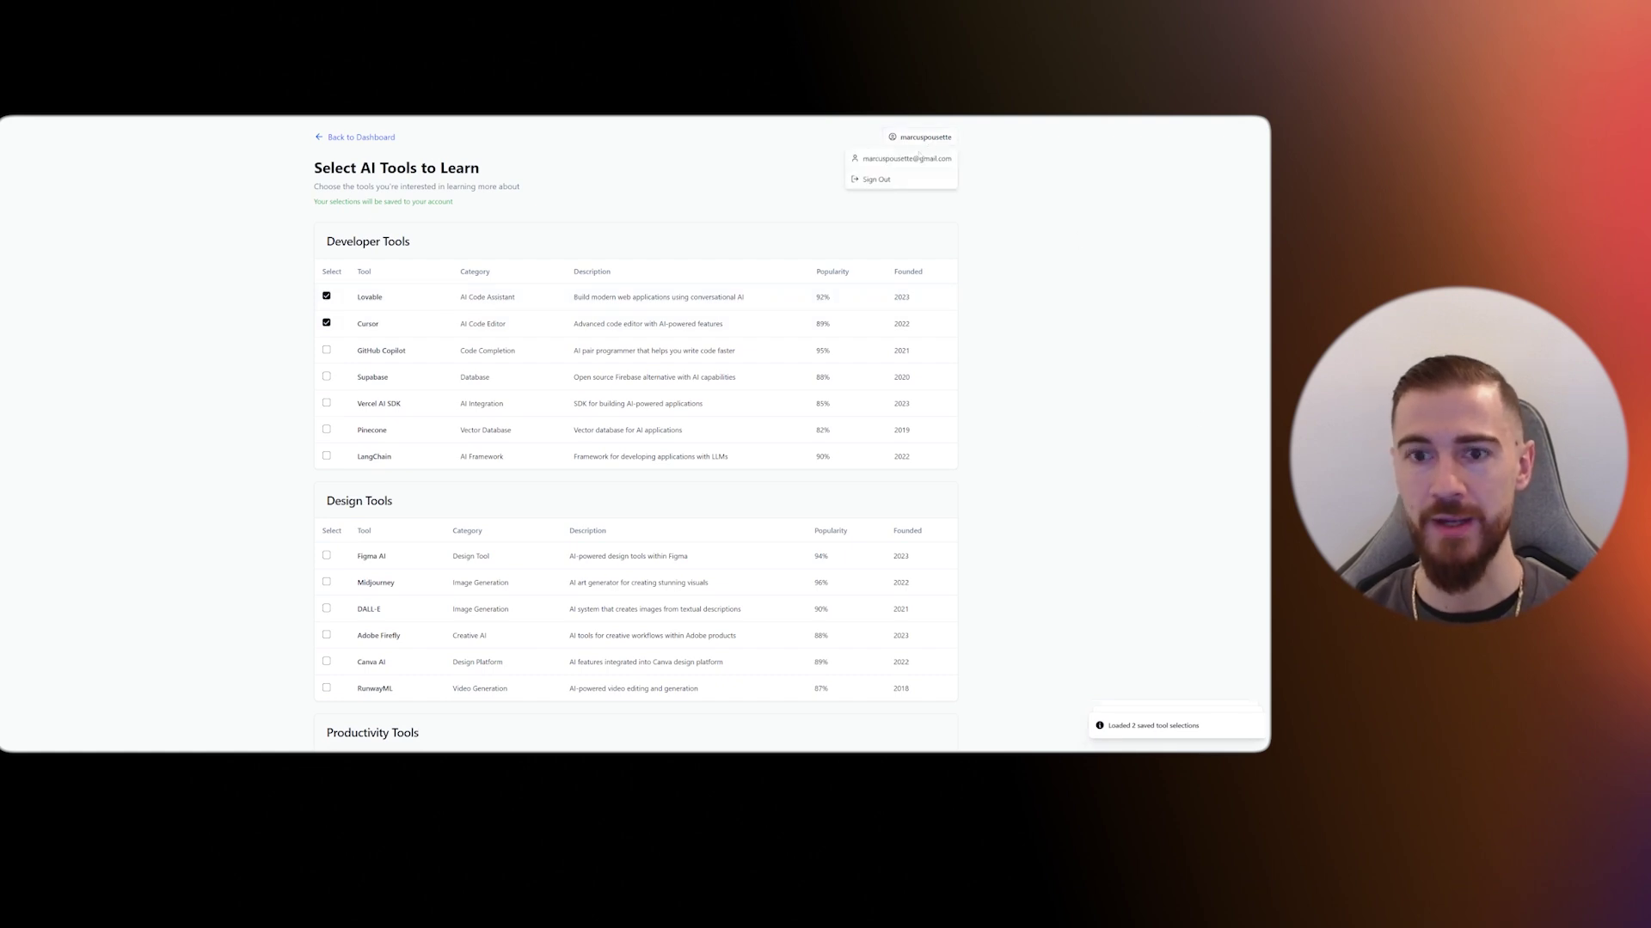
pyautogui.click(886, 182)
pyautogui.click(939, 138)
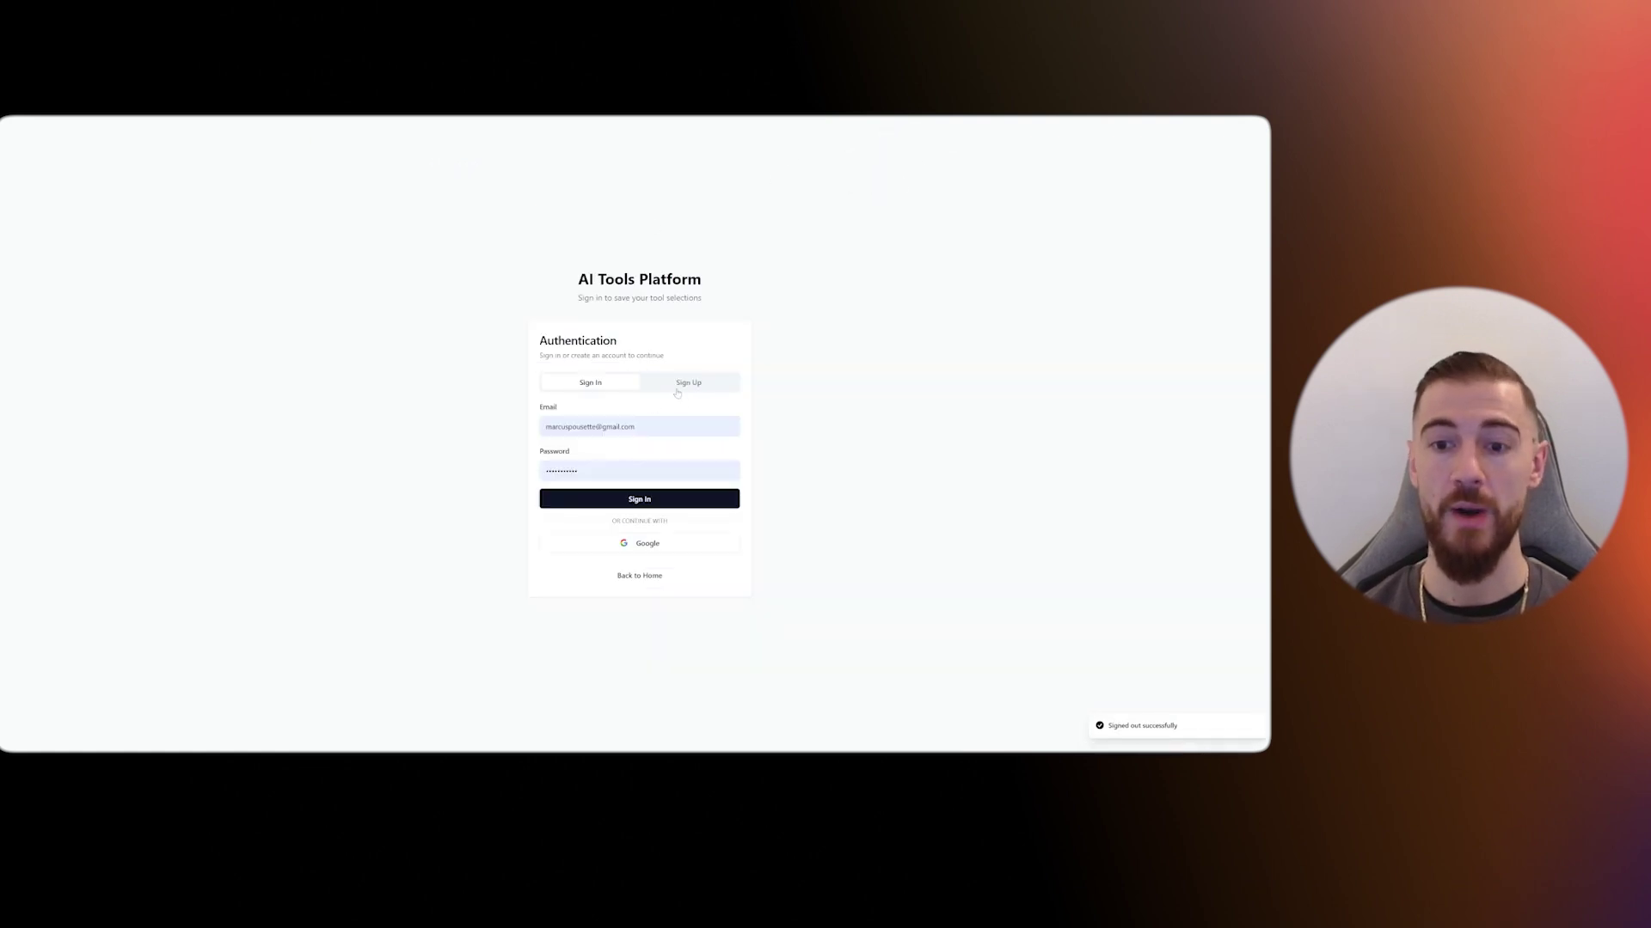
# - Try Google sign-in, then highlight the auth page summary and Google setup instructions in chat
pyautogui.click(662, 550)
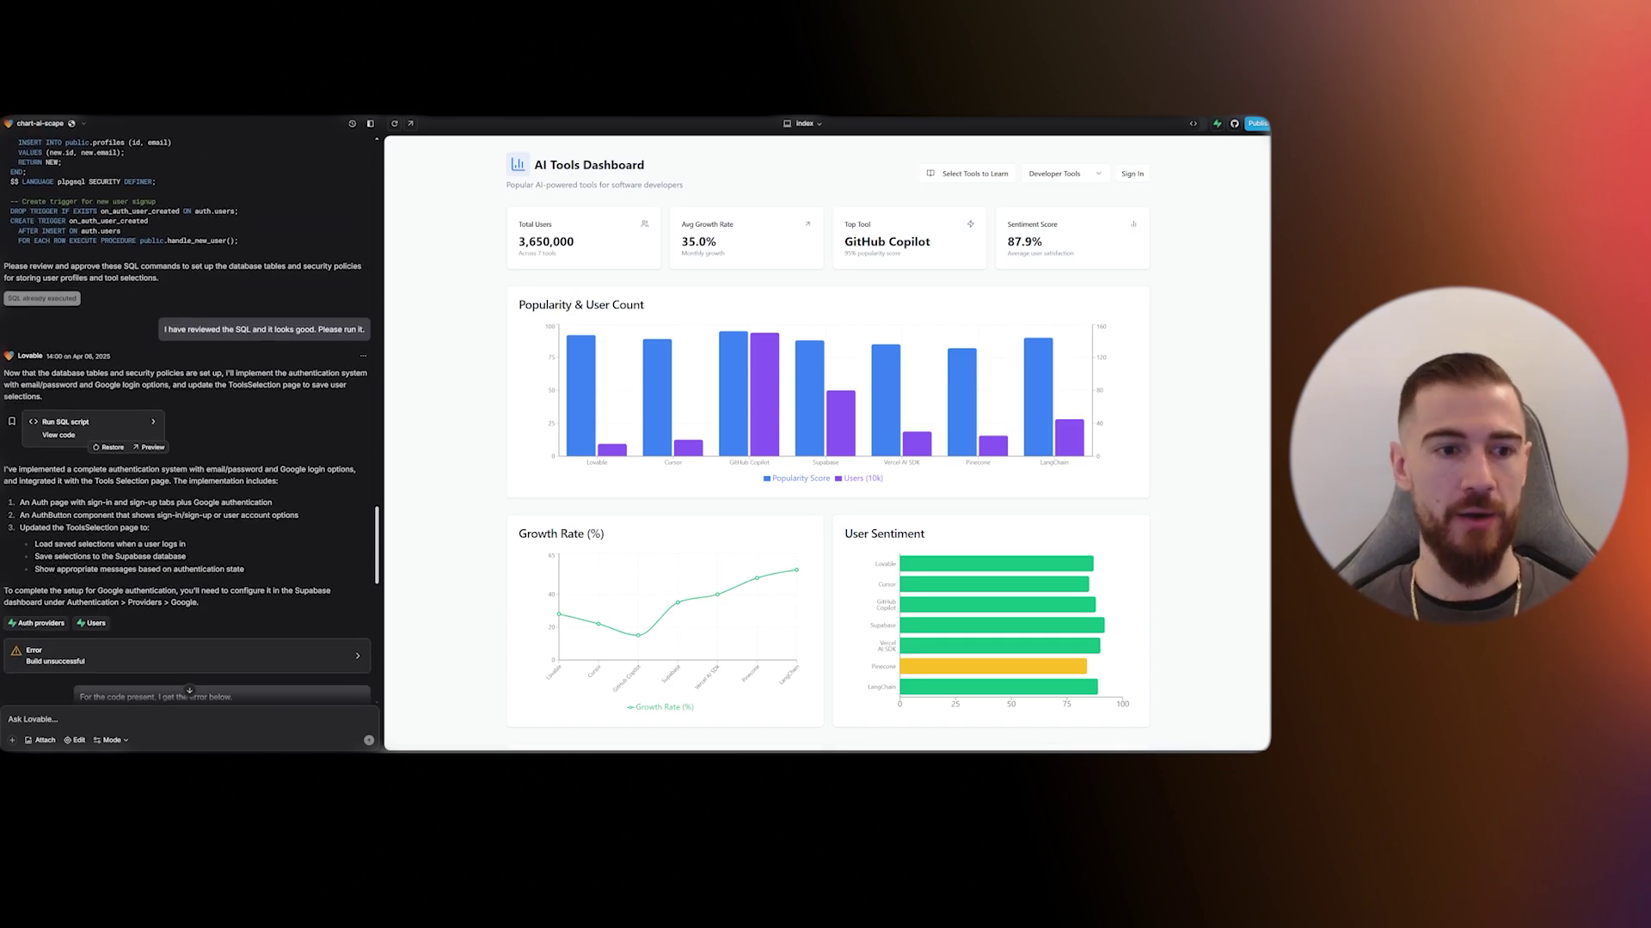
pyautogui.moveTo(20, 502); pyautogui.dragTo(276, 513)
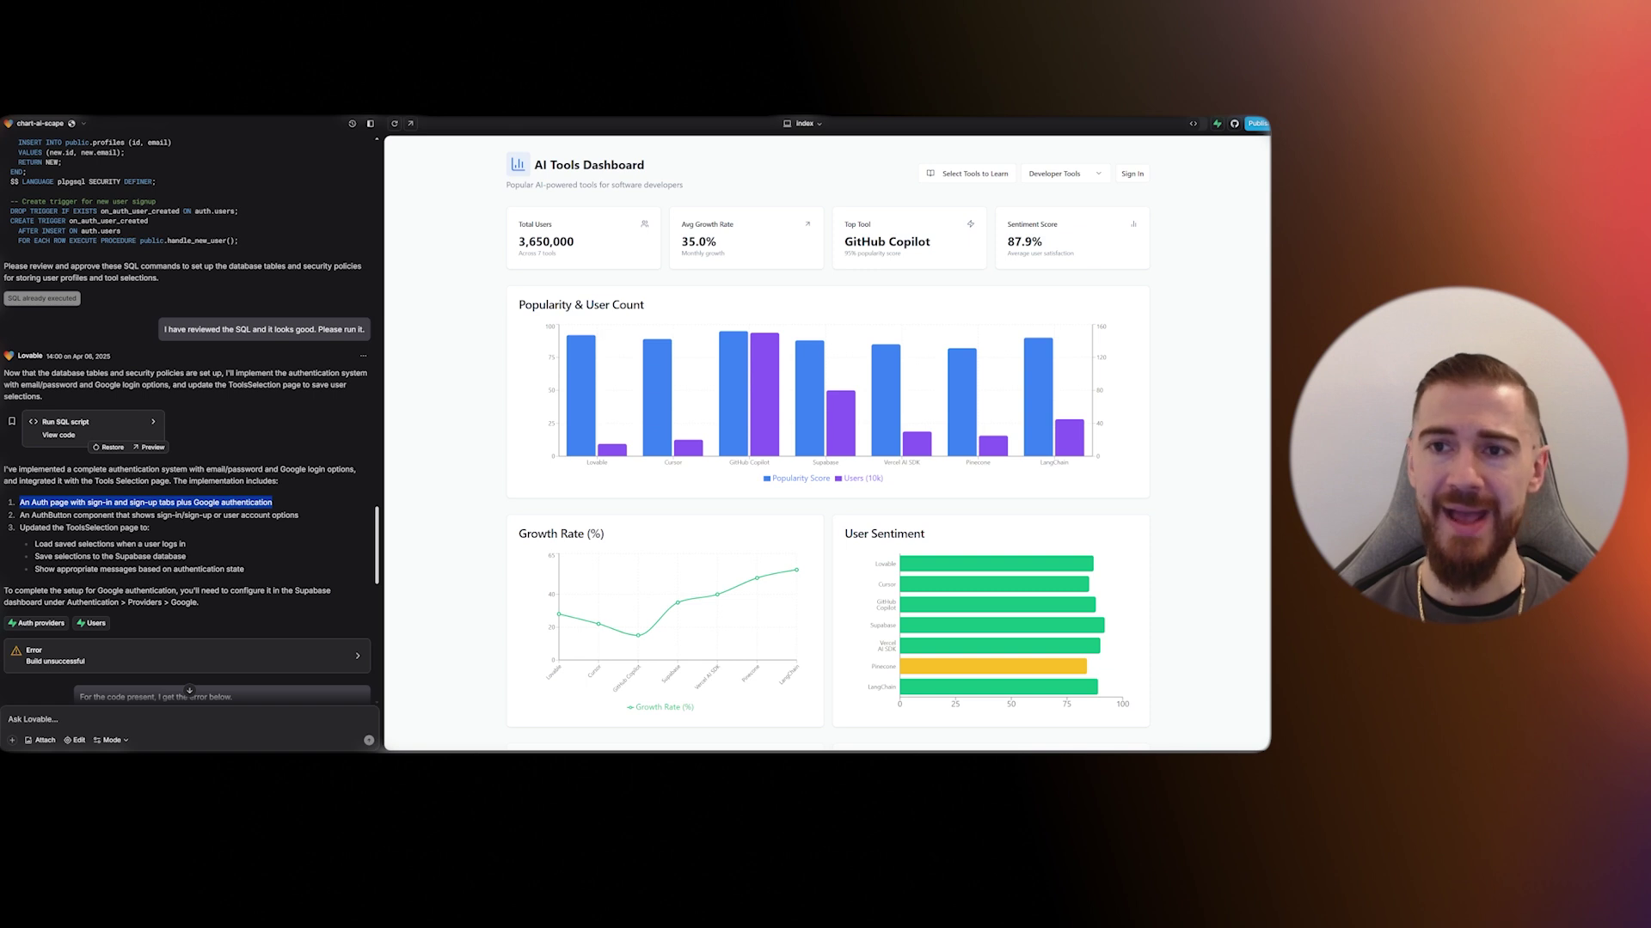
pyautogui.click(34, 547)
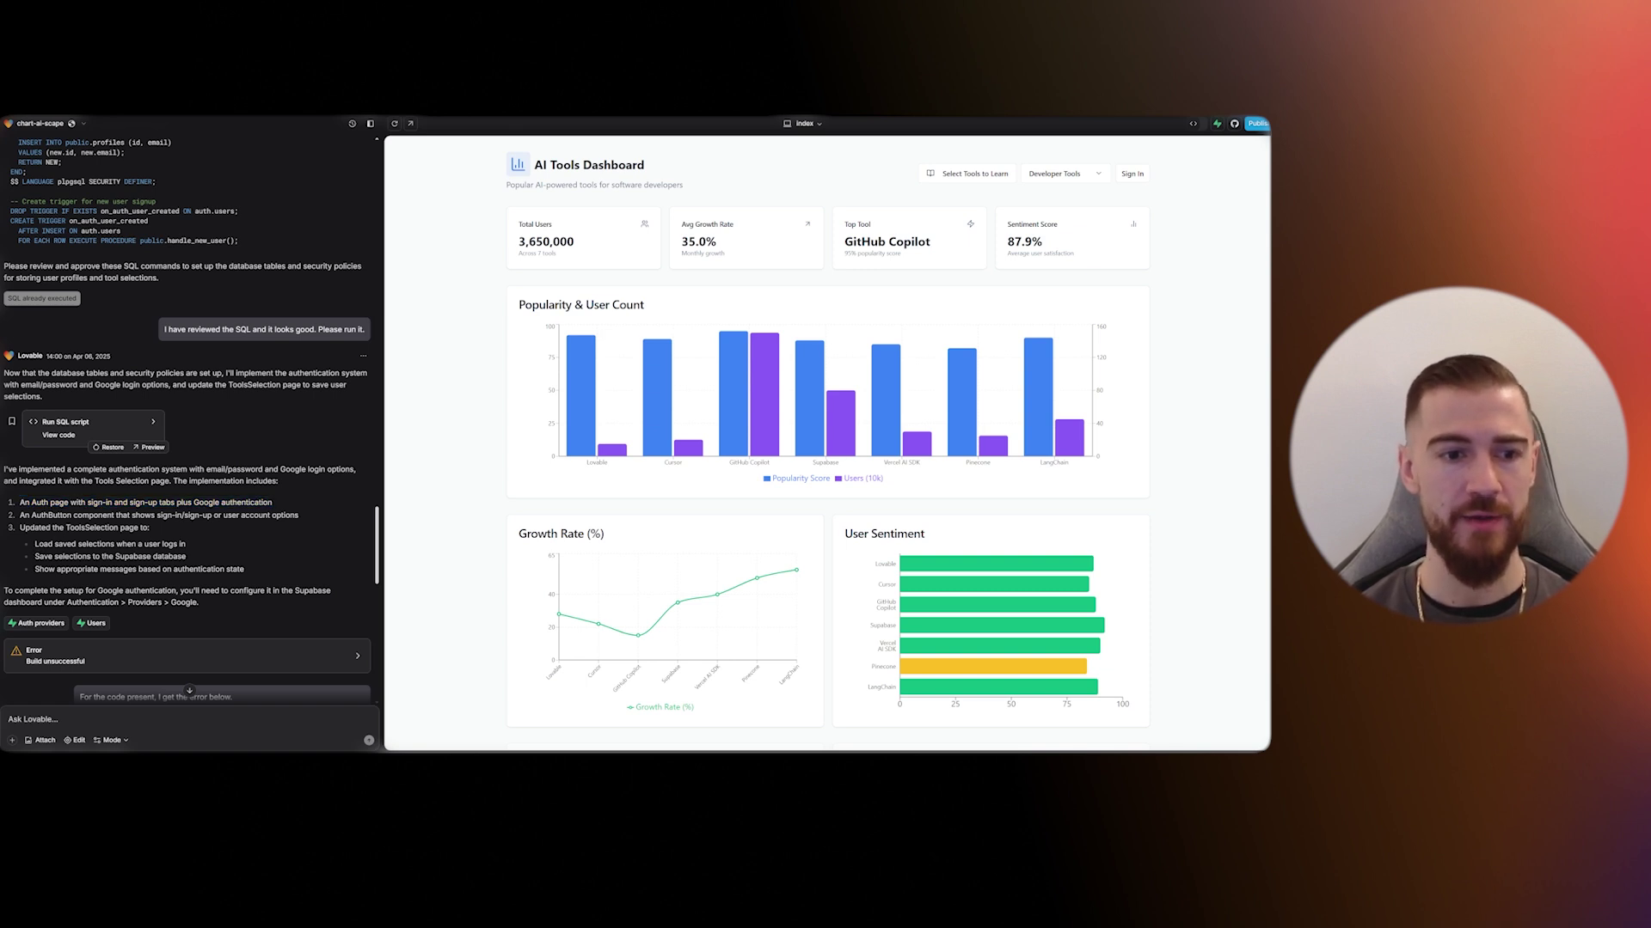
pyautogui.moveTo(228, 608); pyautogui.dragTo(3, 597)
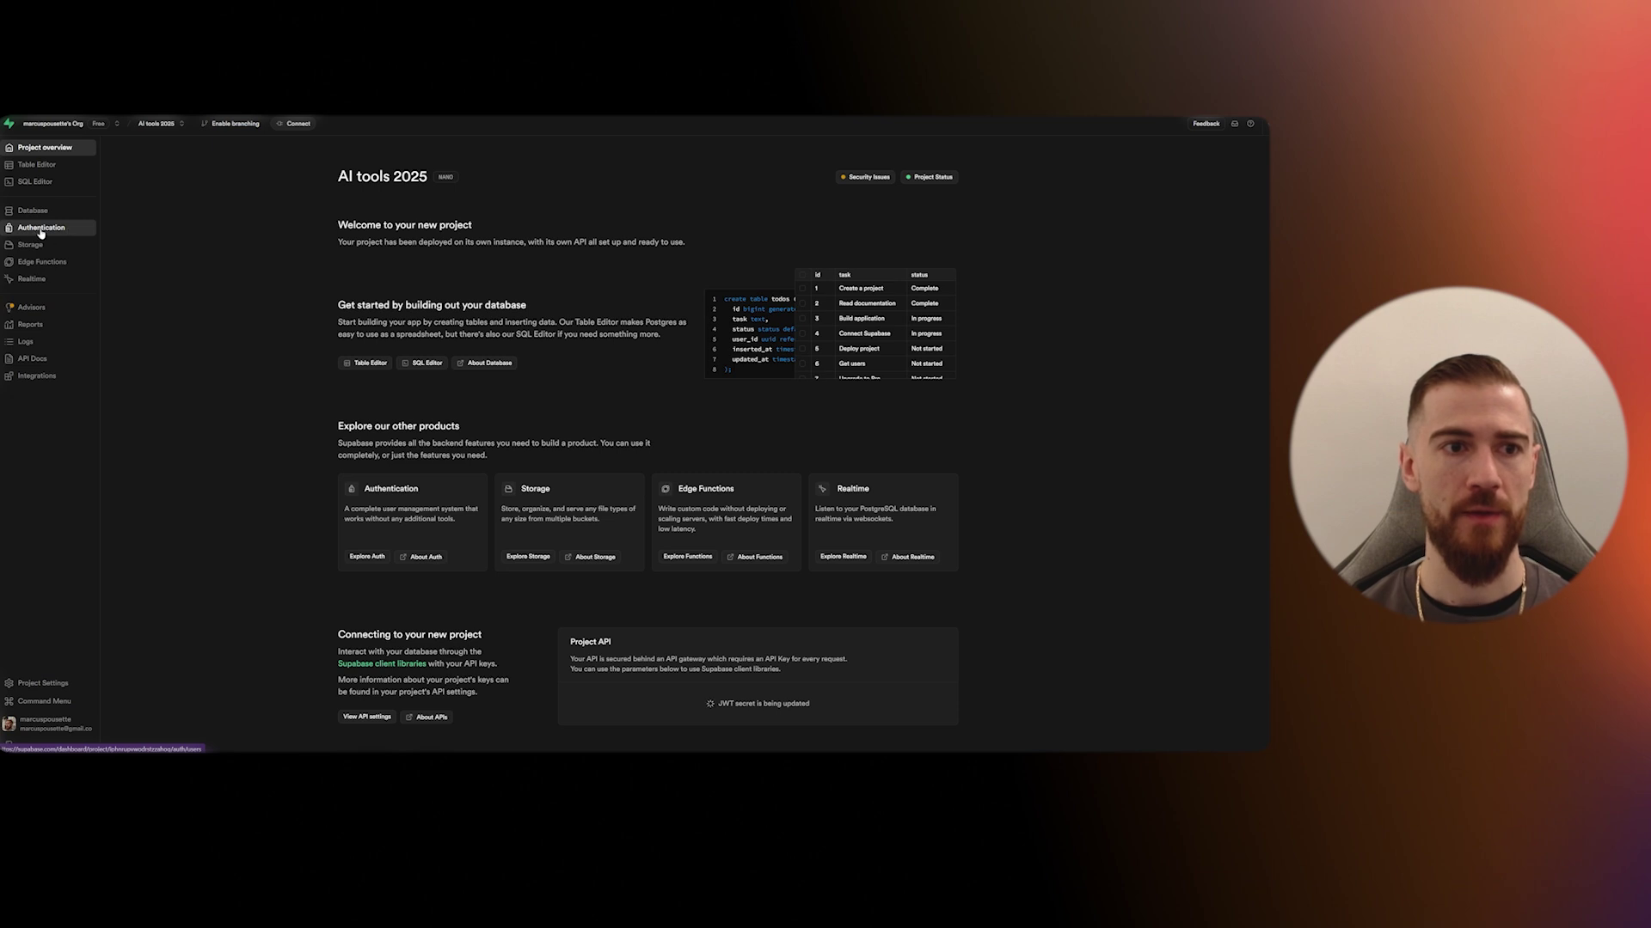
# - Go to Authentication > Sign In / Up, peek at the Email provider, and scroll to the providers list
pyautogui.click(40, 229)
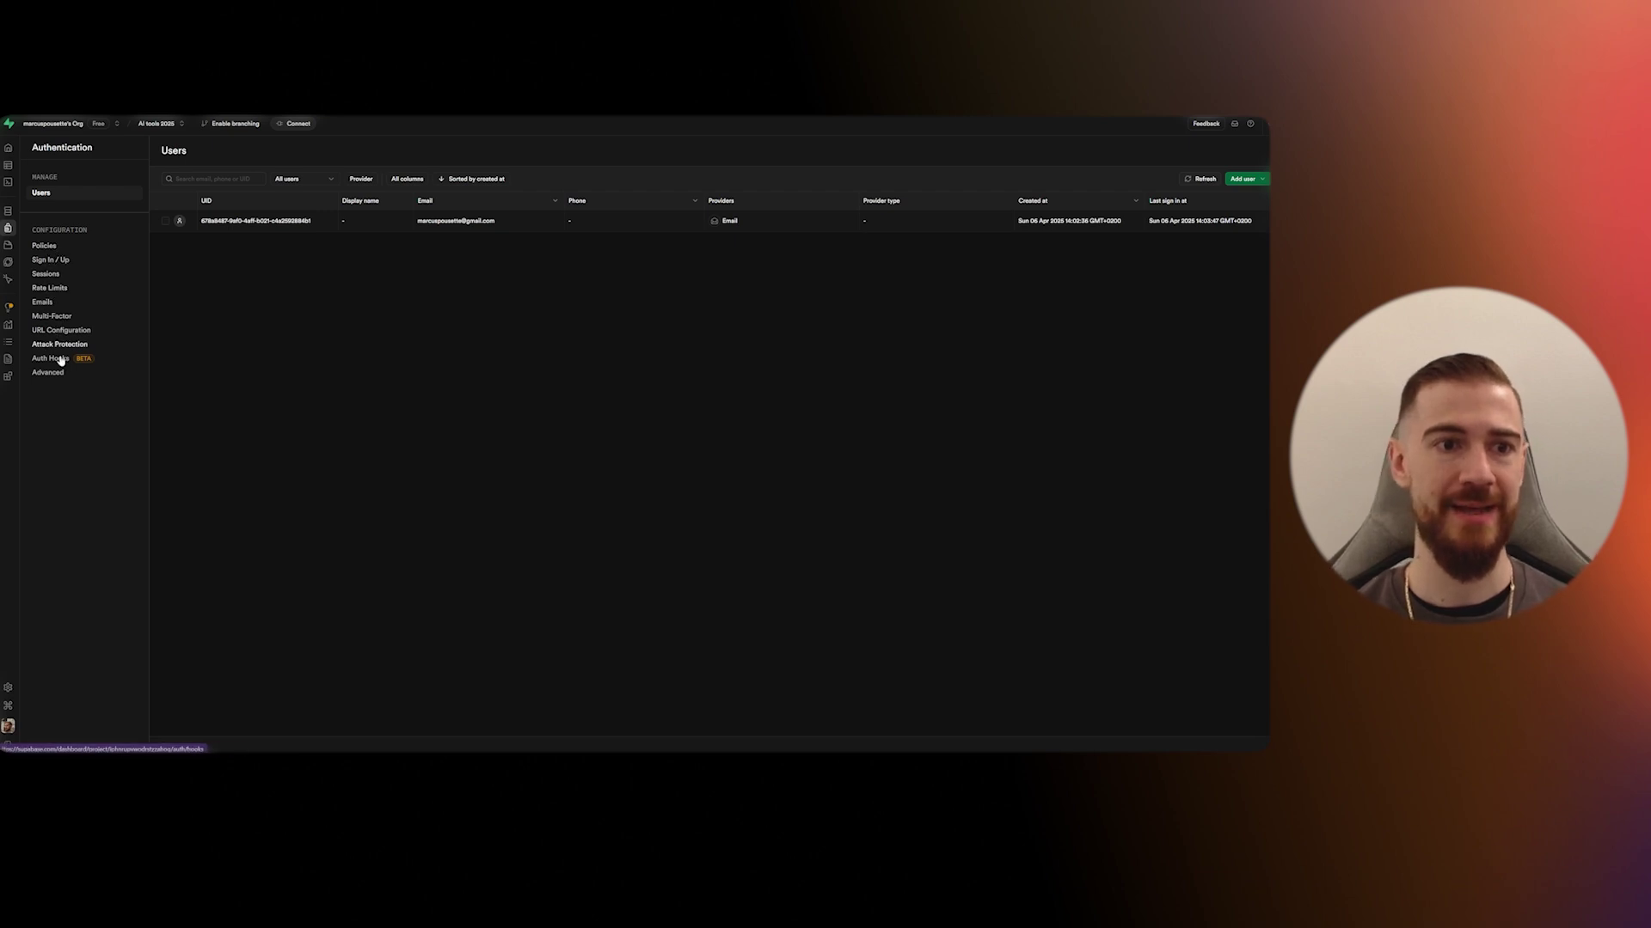
pyautogui.click(50, 261)
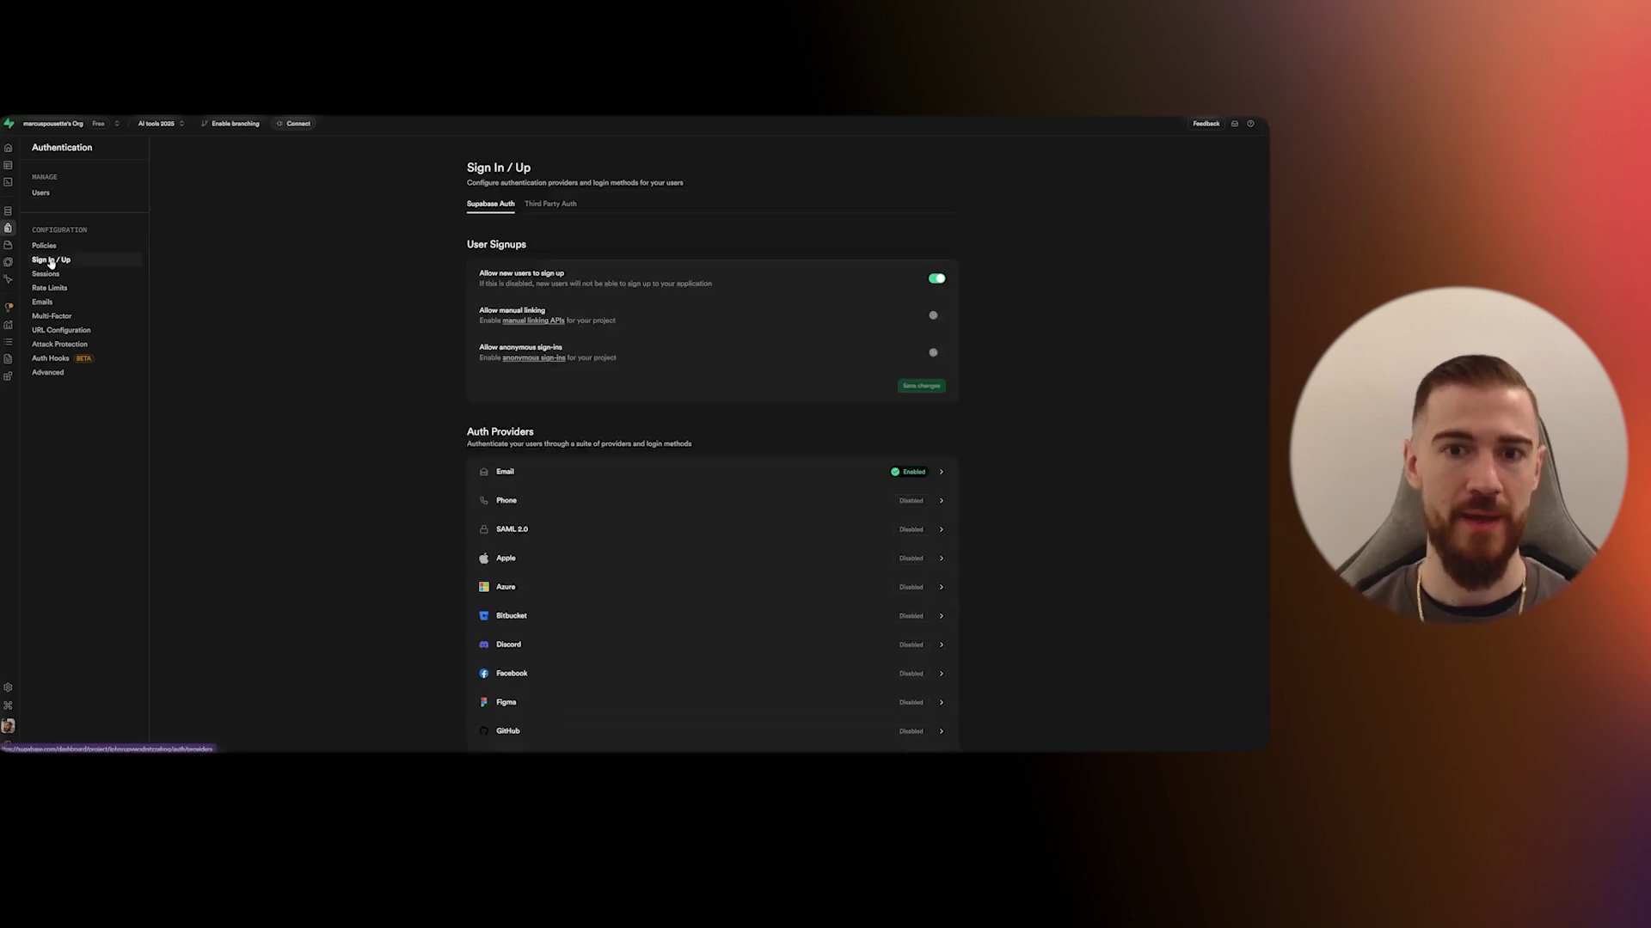
pyautogui.click(940, 472)
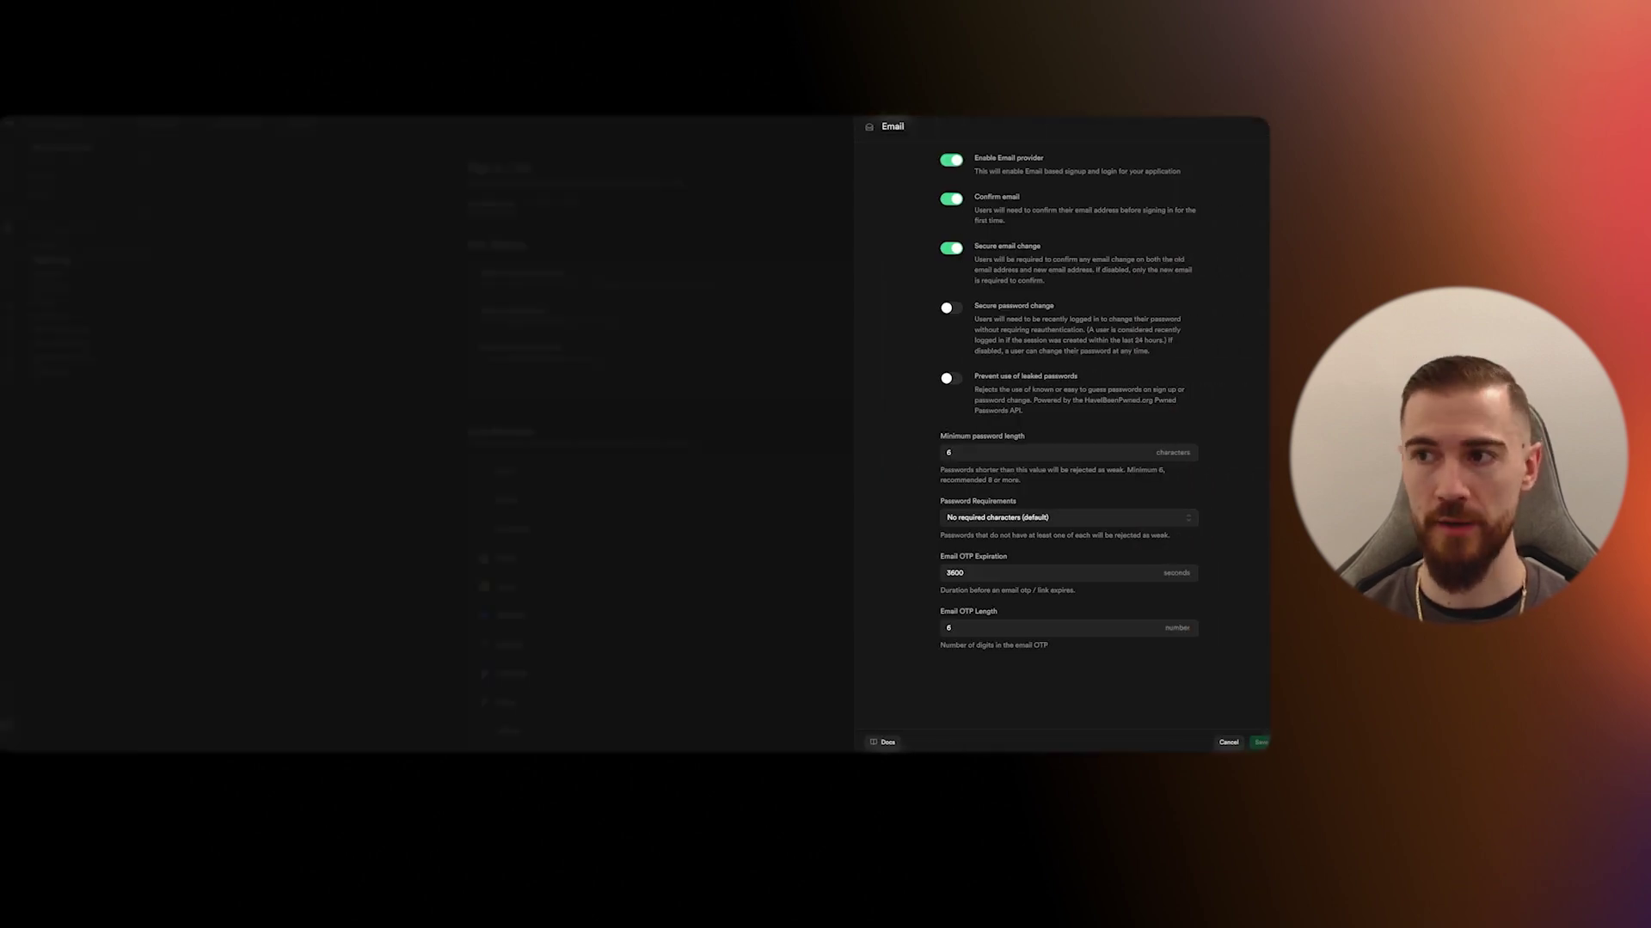
pyautogui.press('Escape')
pyautogui.scroll(-5, 611, 372)
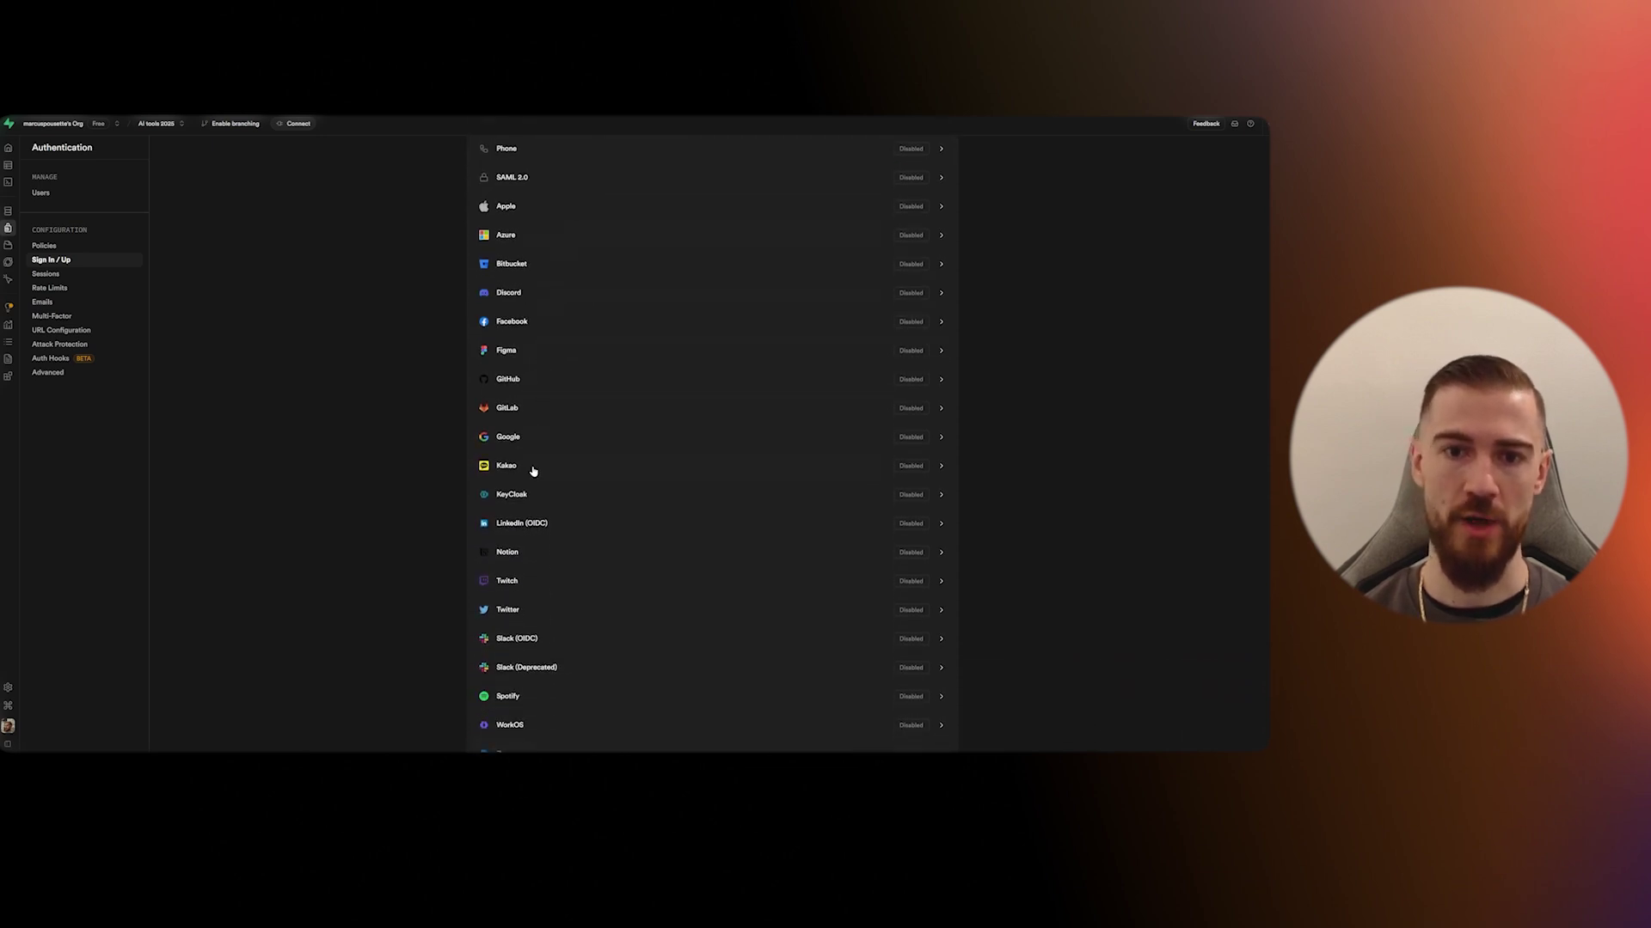
# - Enable Sign in with Google in Supabase's Google provider panel and open its Login with Google docs
pyautogui.click(941, 443)
pyautogui.click(976, 170)
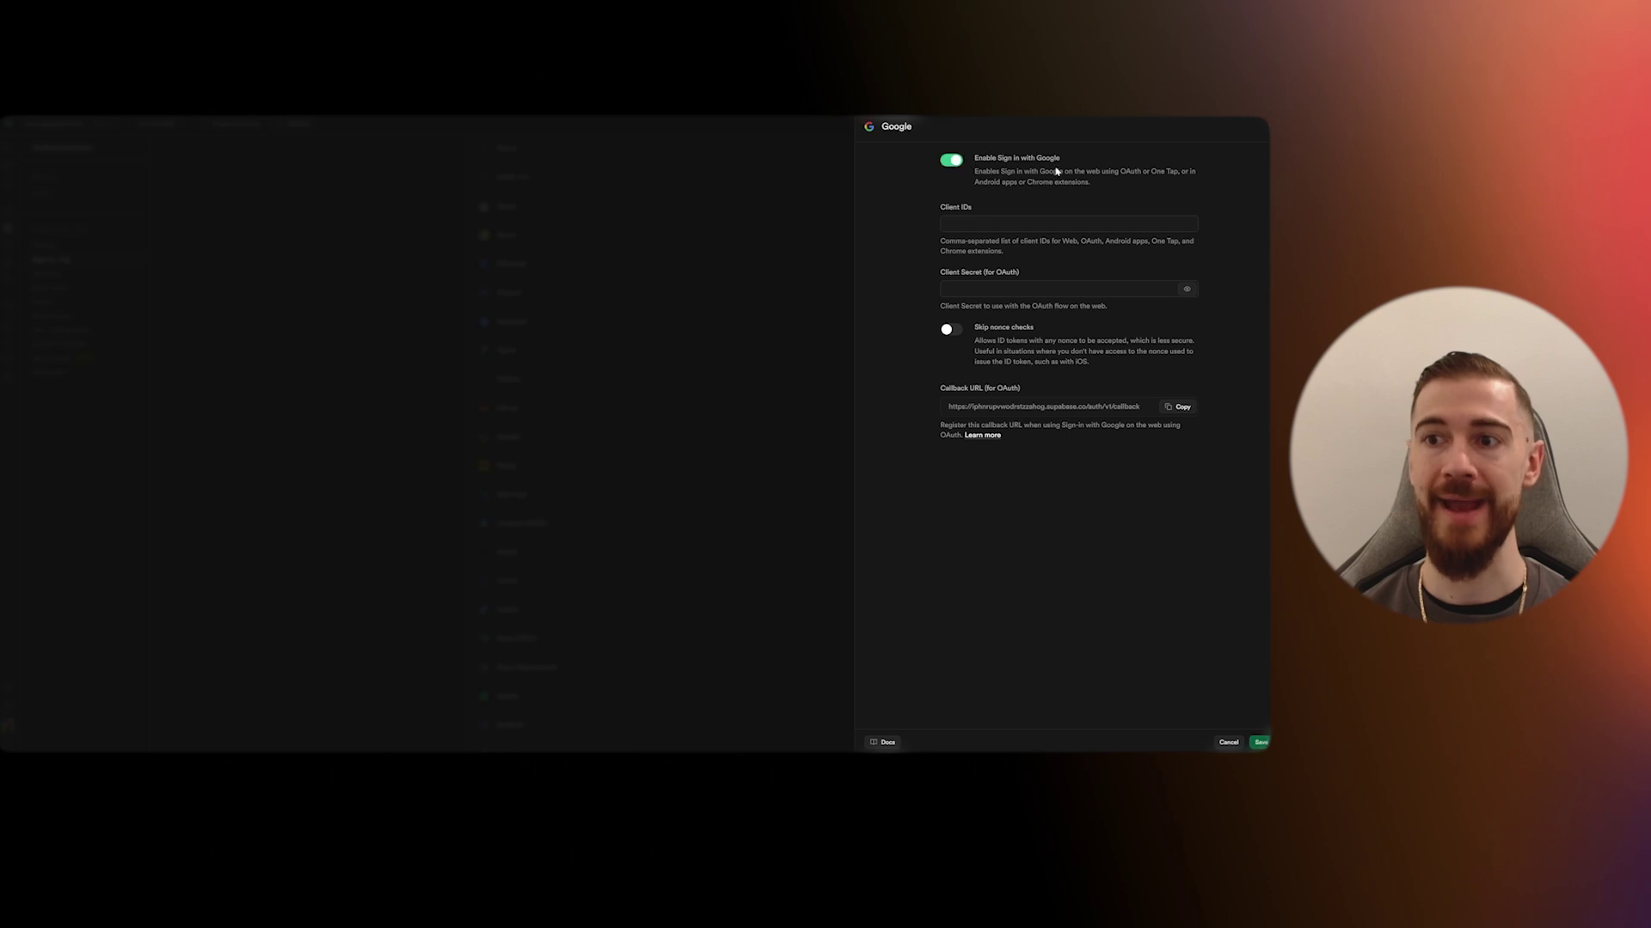
pyautogui.press('Tab')
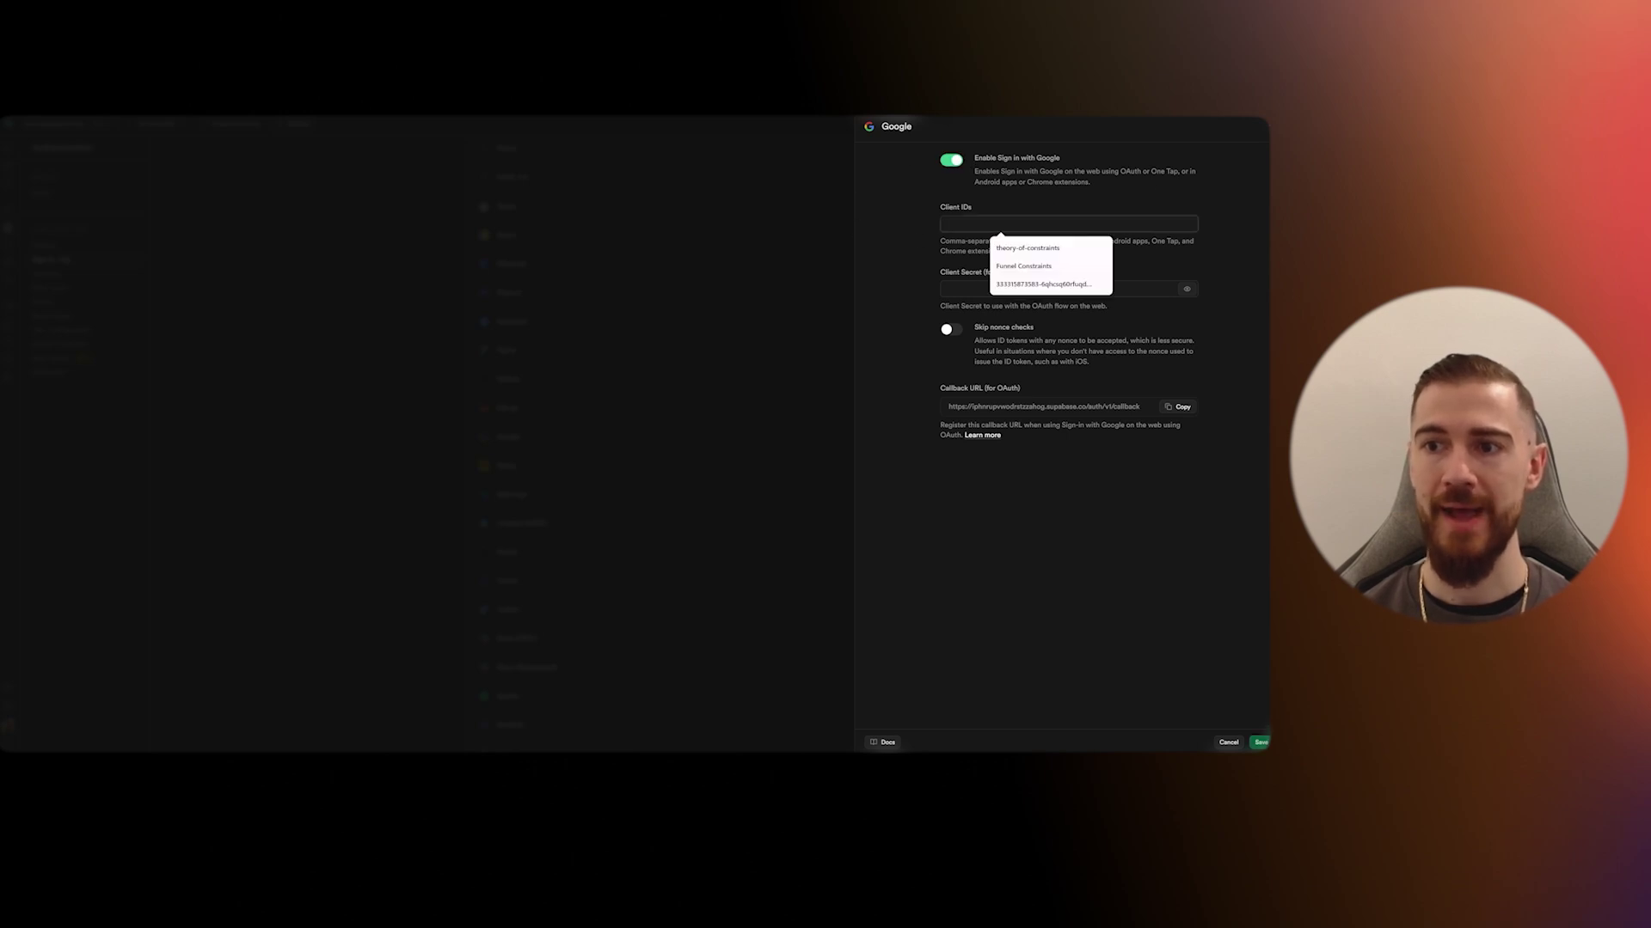
pyautogui.press('Tab')
pyautogui.click(891, 352)
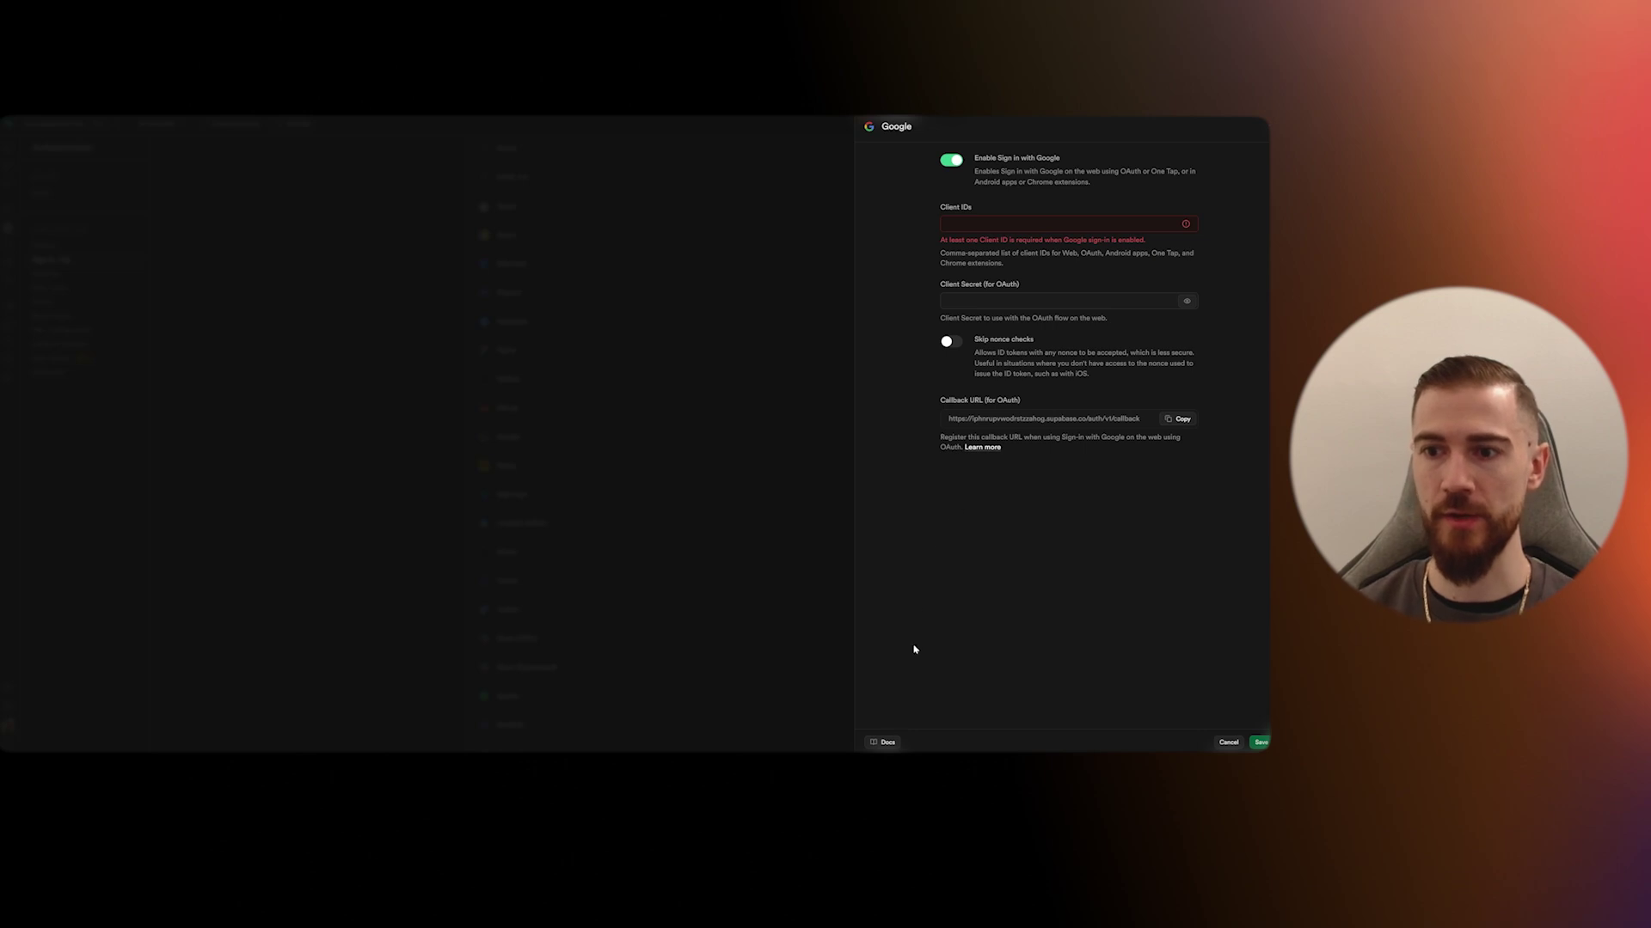
pyautogui.click(885, 743)
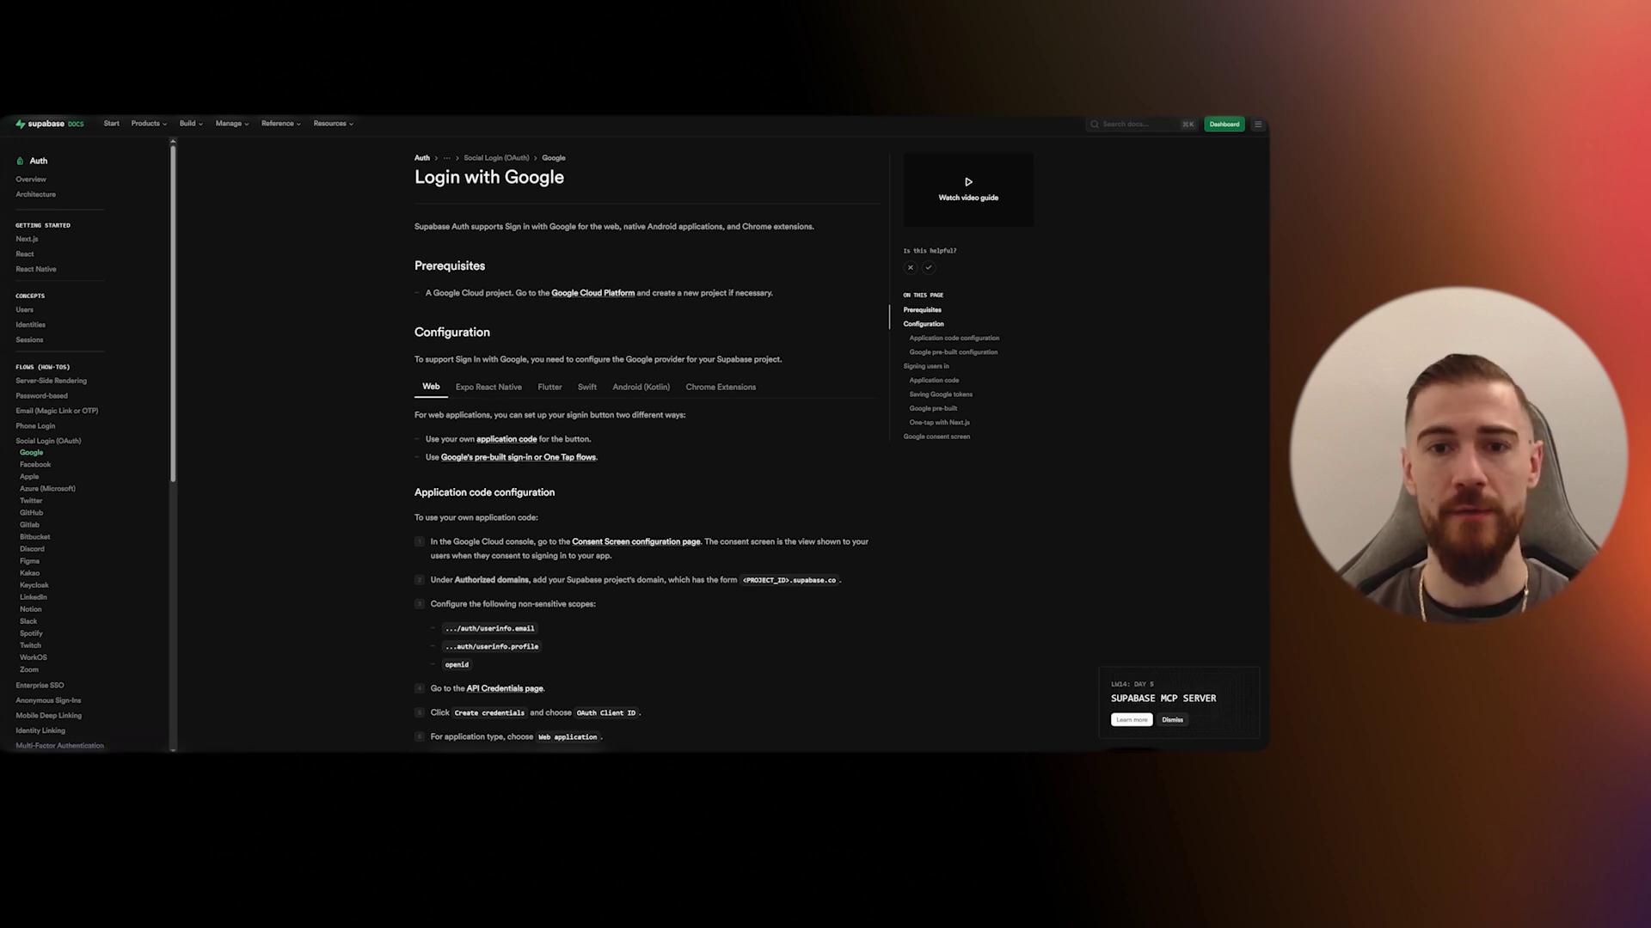
# - Open the Google Cloud Platform link from the docs' Prerequisites in a new window
pyautogui.rightClick(600, 297)
pyautogui.click(637, 435)
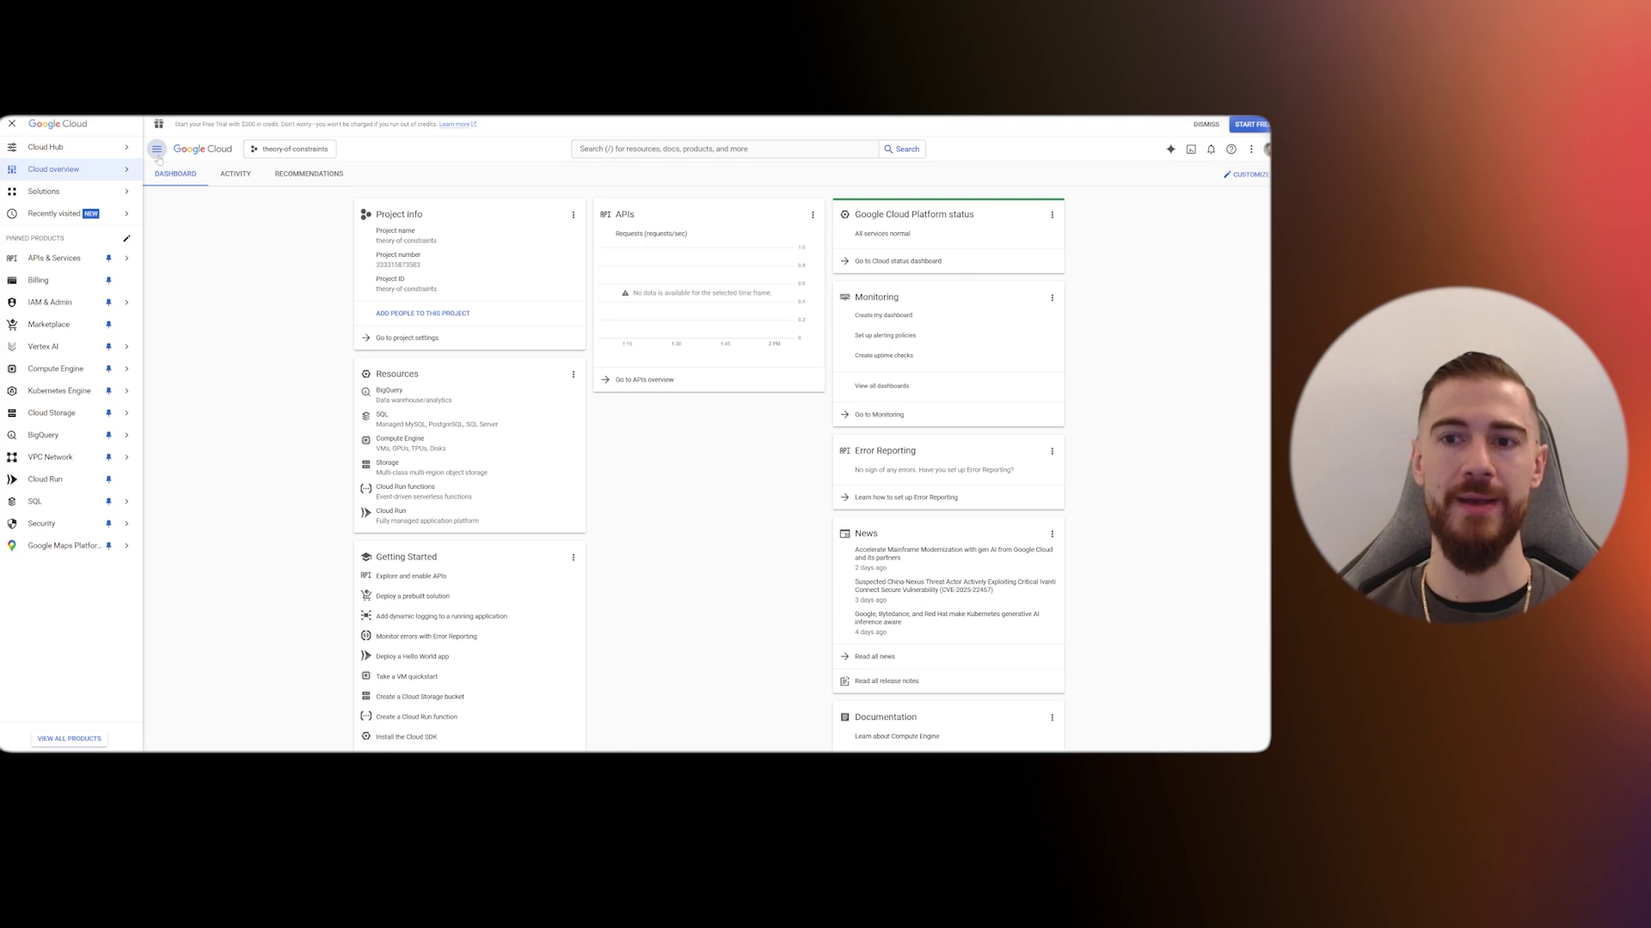
# - Create a new Google Cloud project named 'ai tools 2025' from the project picker
pyautogui.click(156, 149)
pyautogui.click(144, 148)
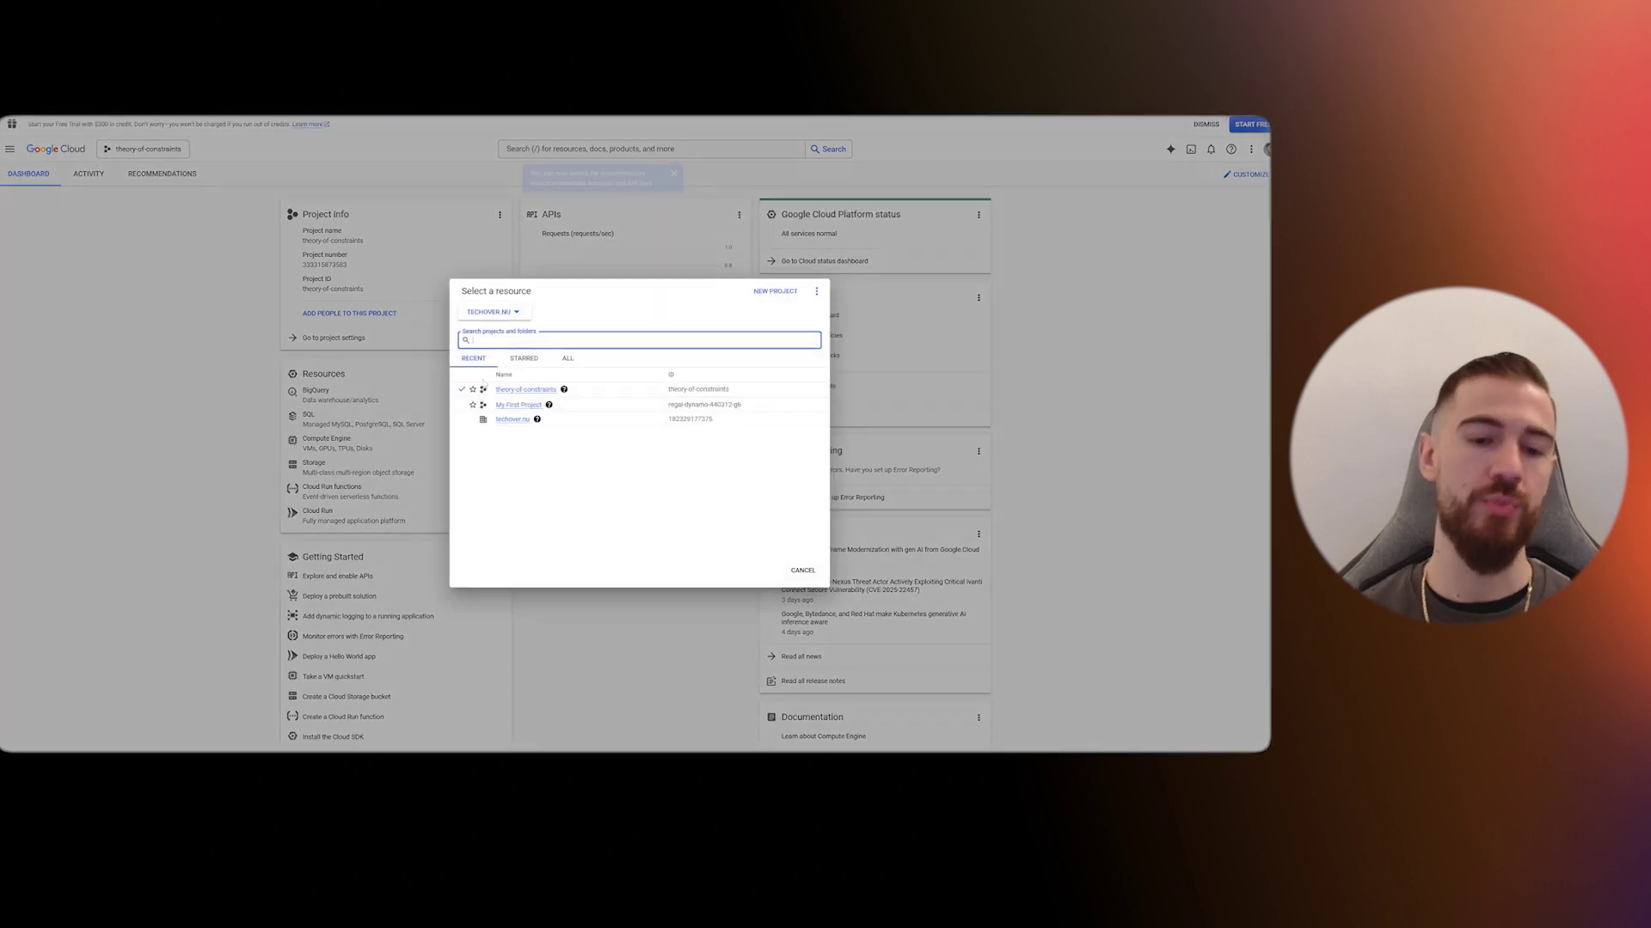
pyautogui.click(773, 293)
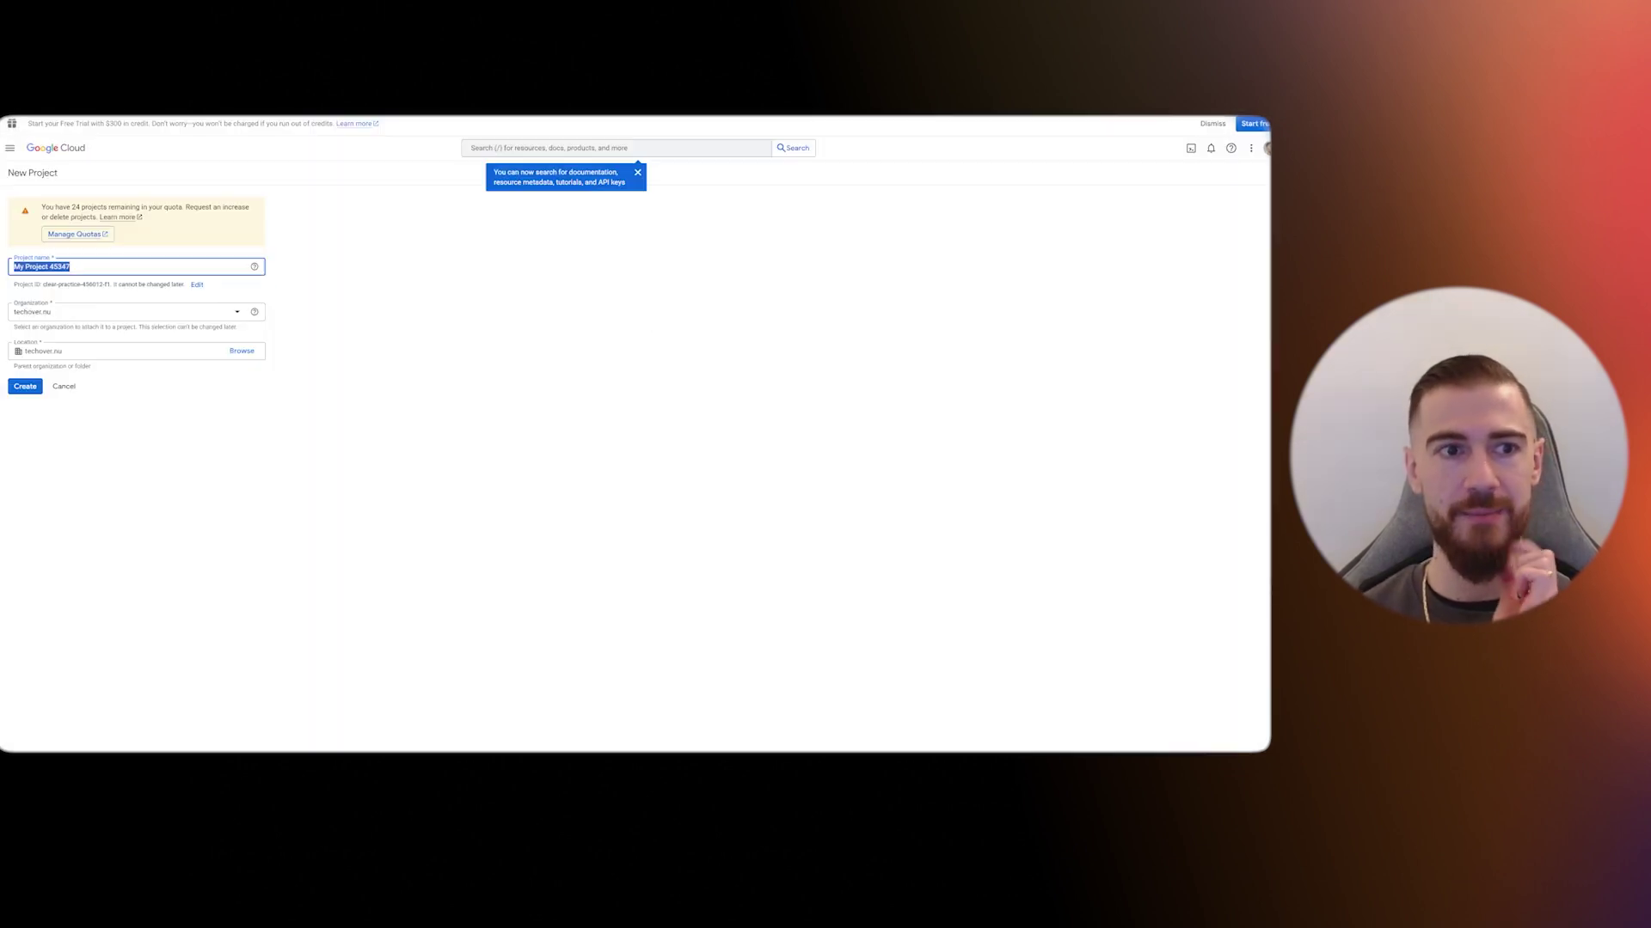
pyautogui.write('ai tools 2025')
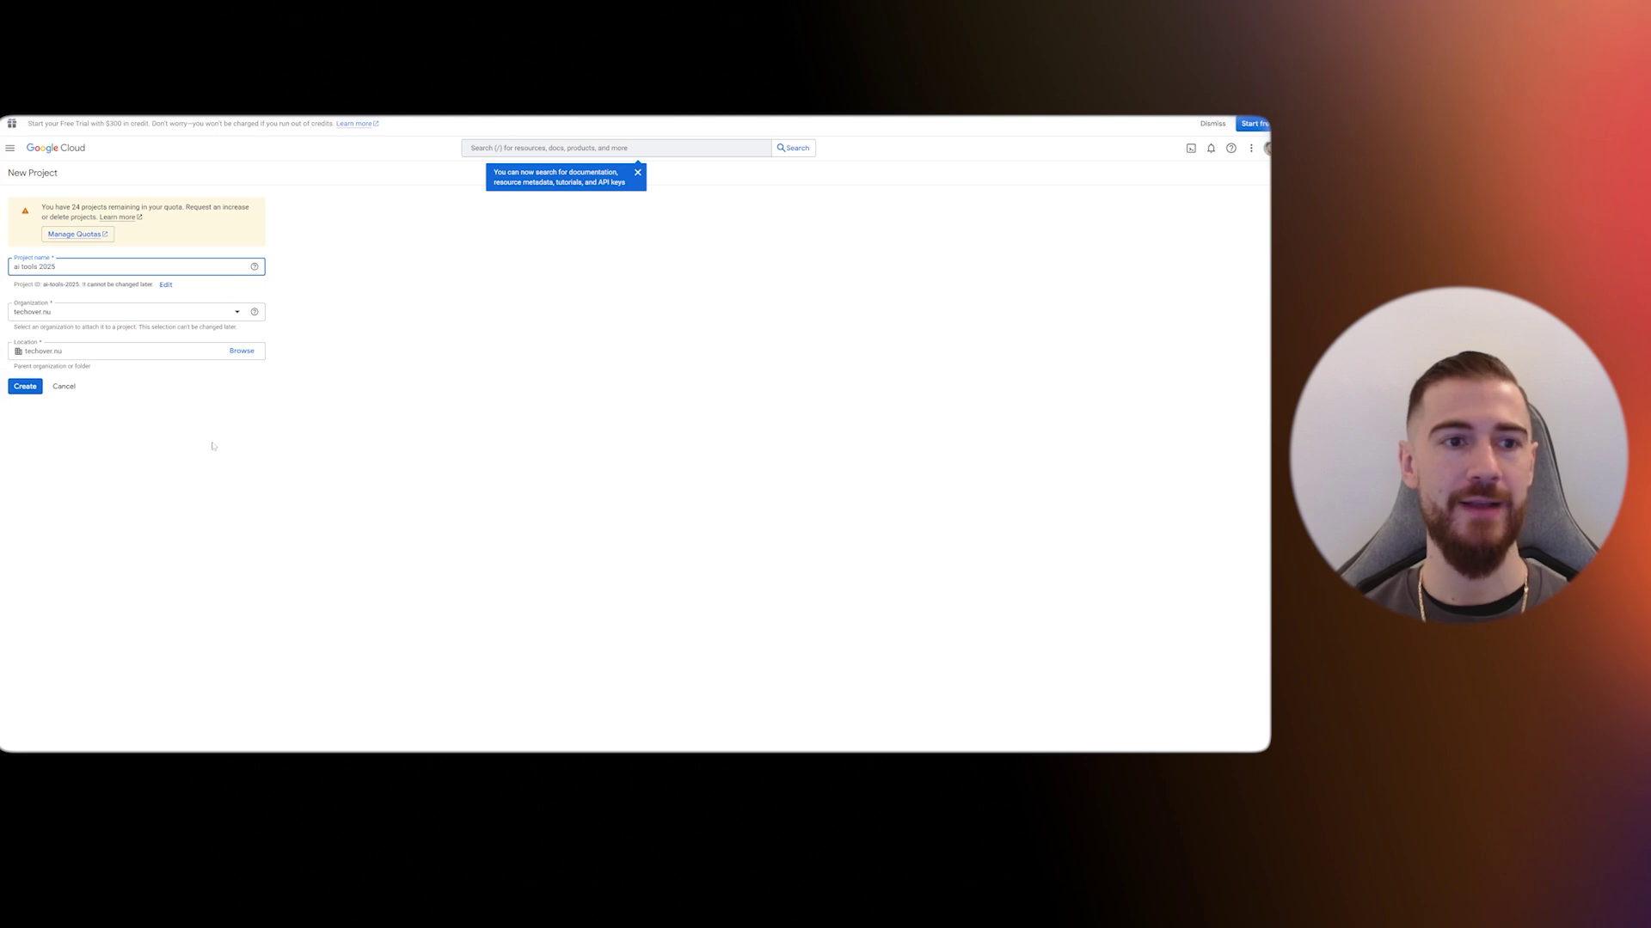
pyautogui.click(25, 386)
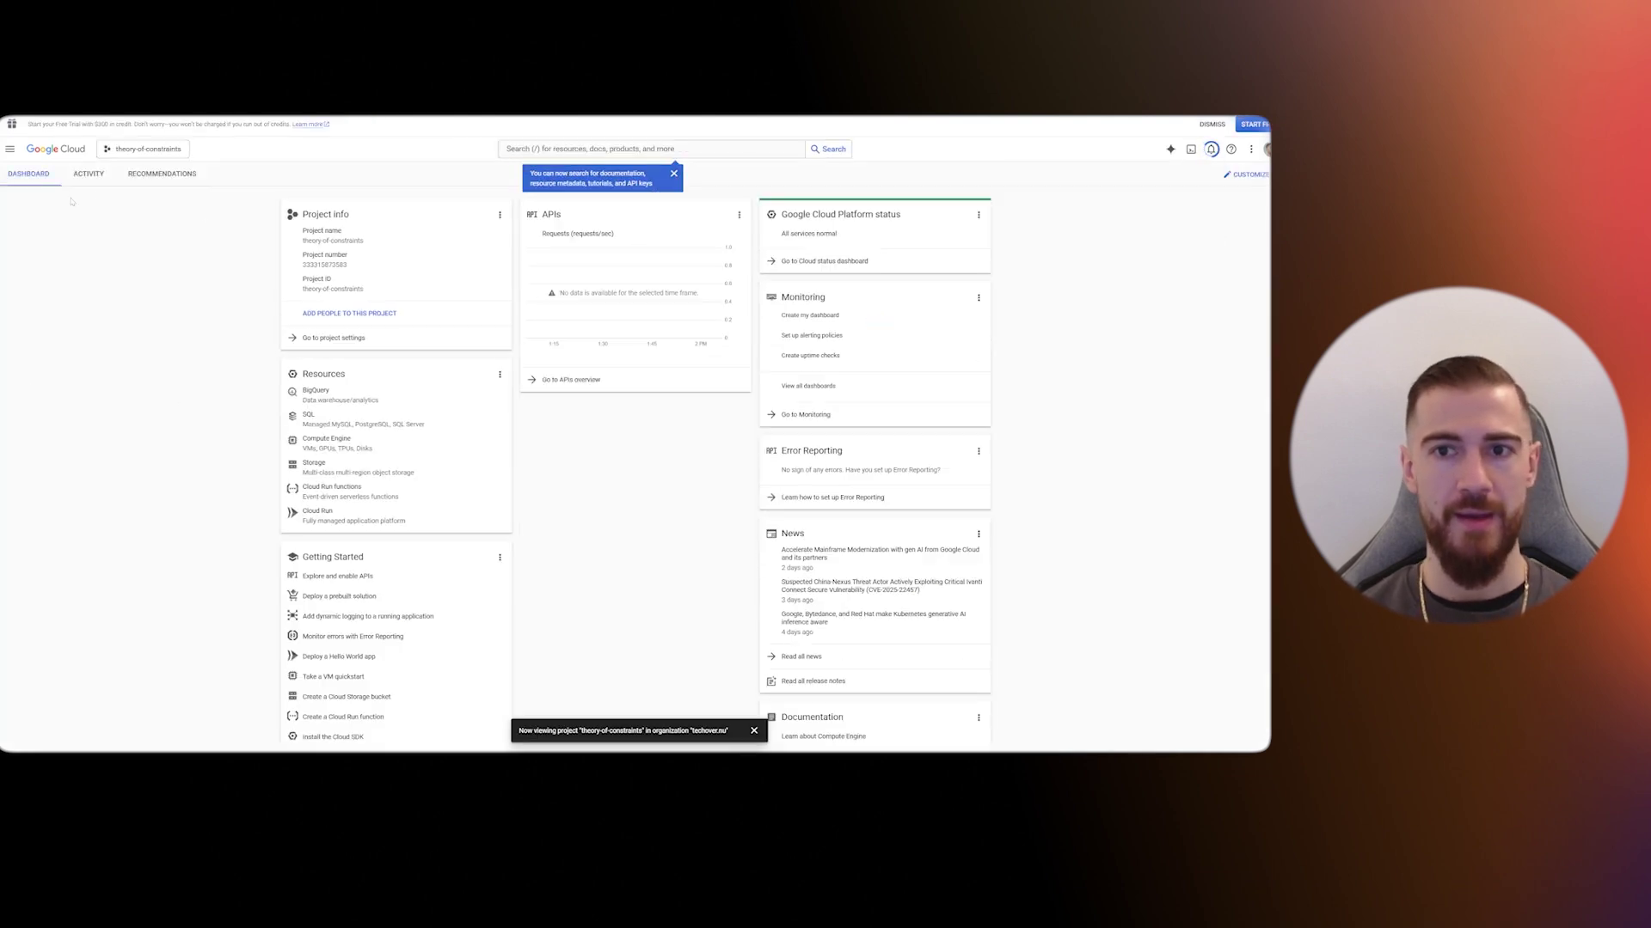
# - Go to APIs & Services > Credentials and open the Supabase Auth OAuth client's settings
pyautogui.click(9, 148)
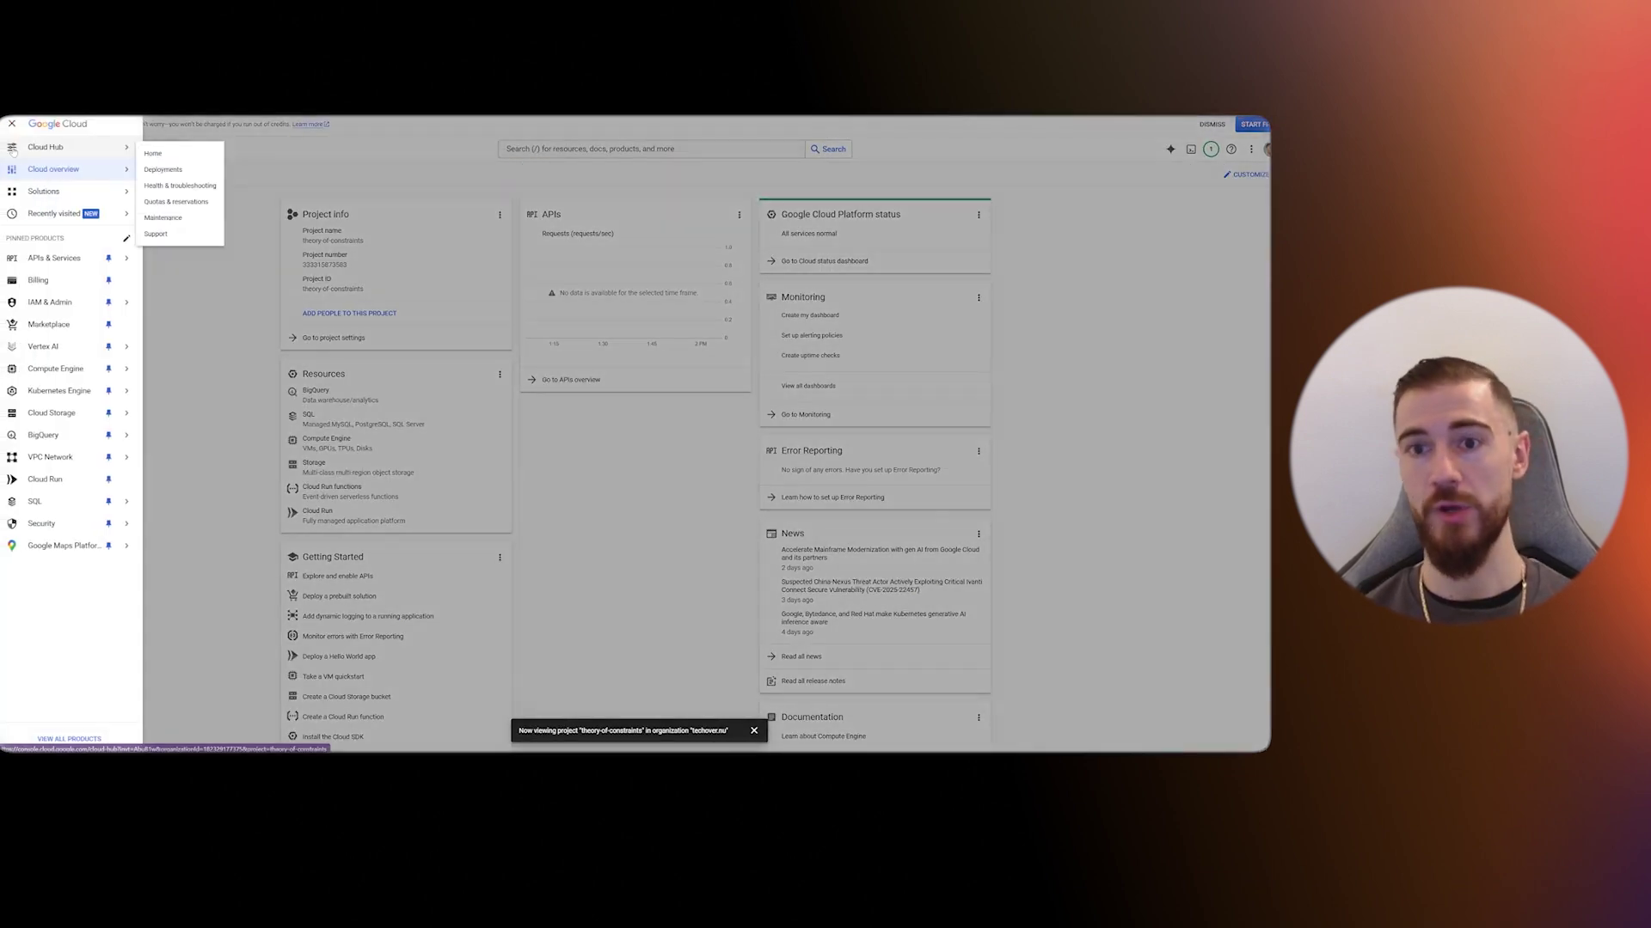
pyautogui.moveTo(77, 258)
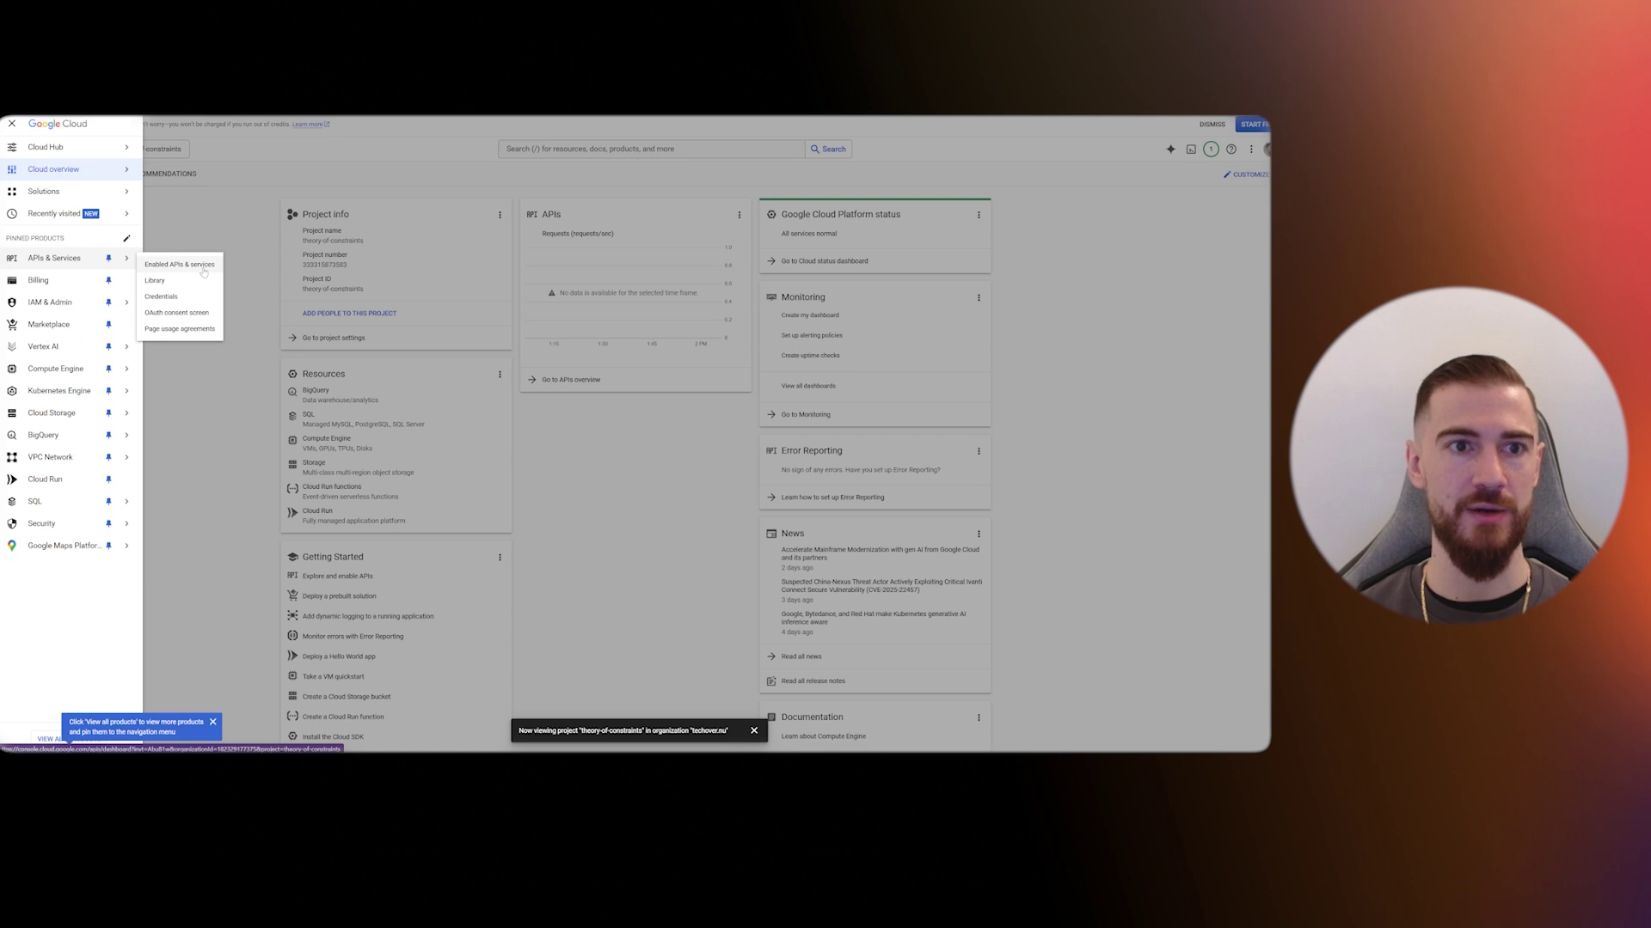
pyautogui.click(203, 271)
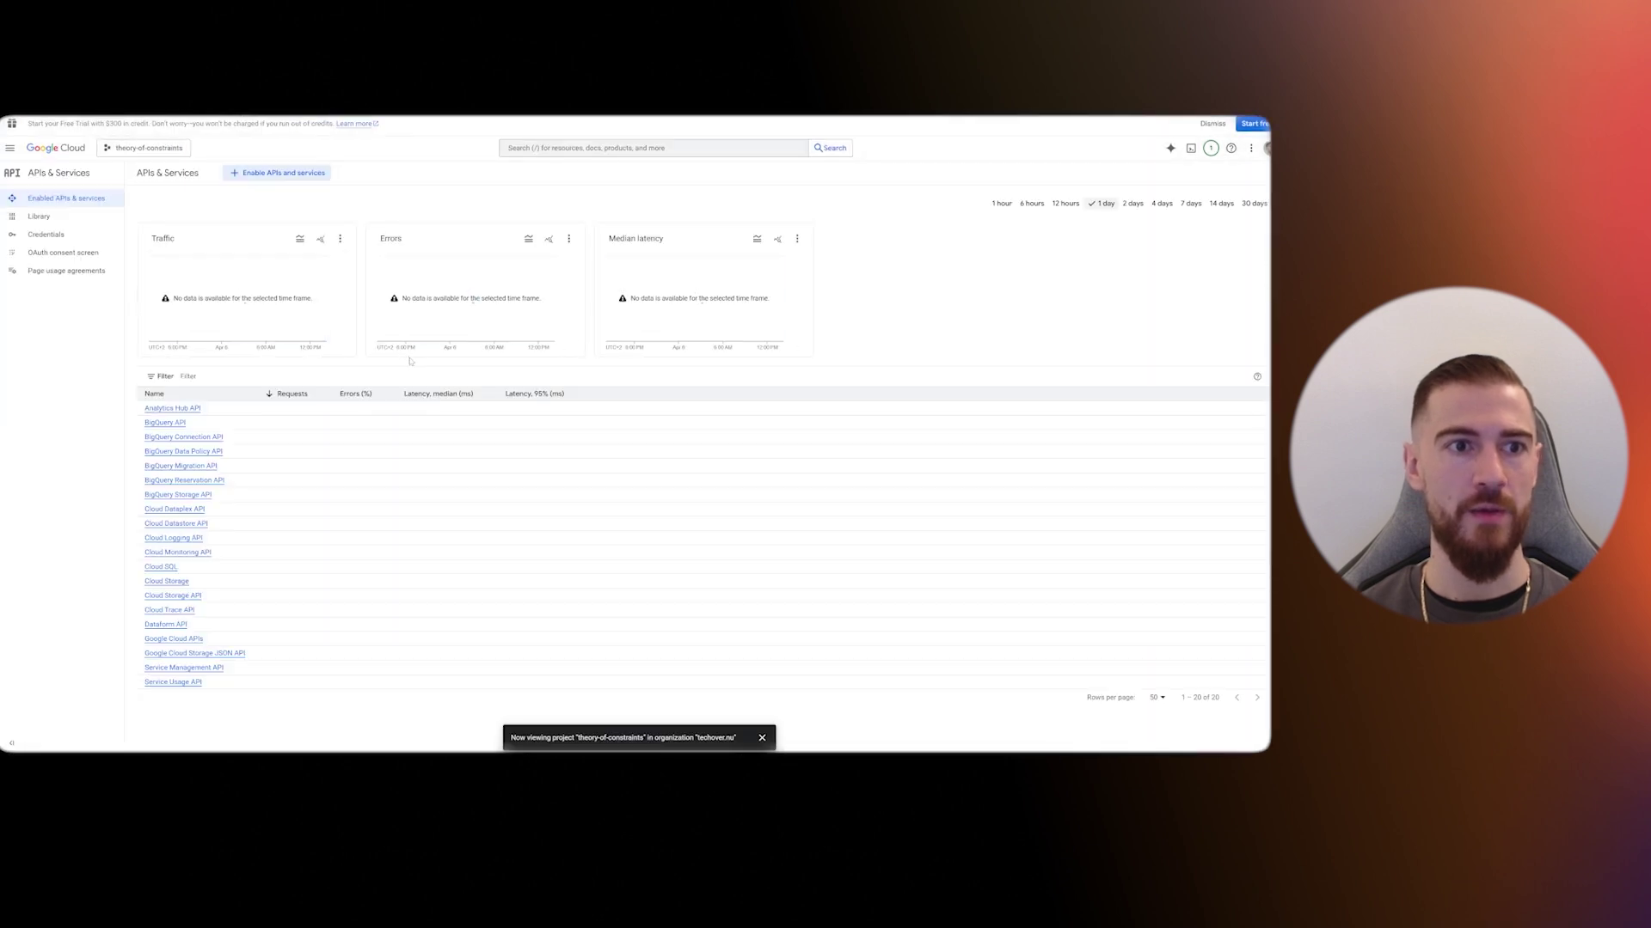
pyautogui.click(78, 241)
pyautogui.click(240, 324)
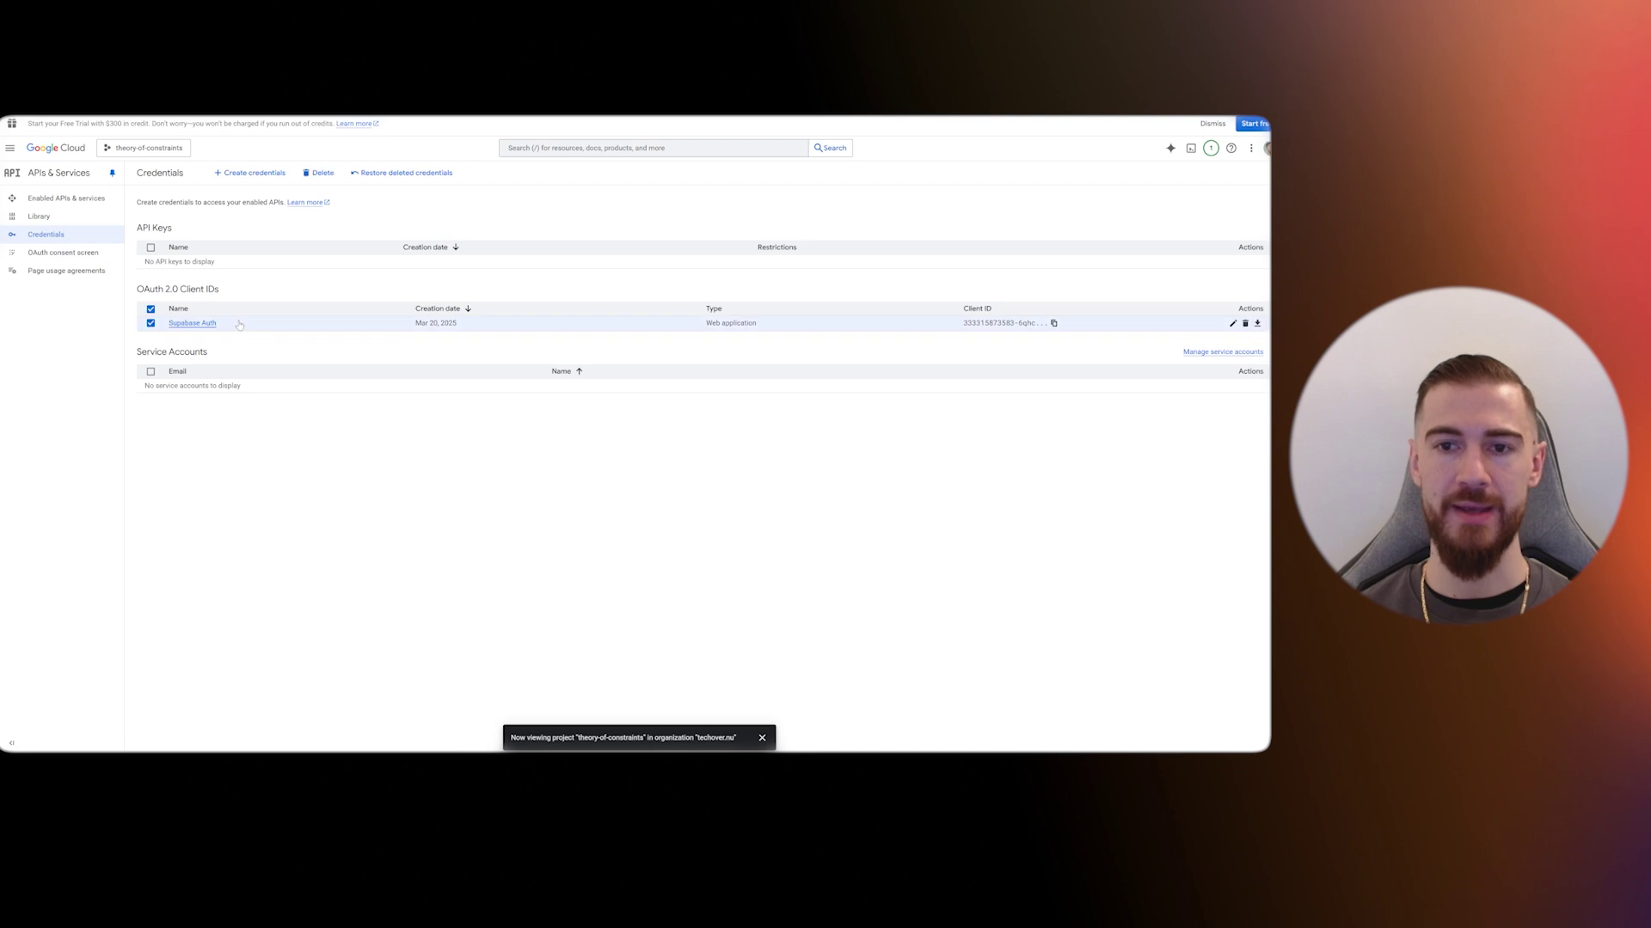
pyautogui.click(188, 324)
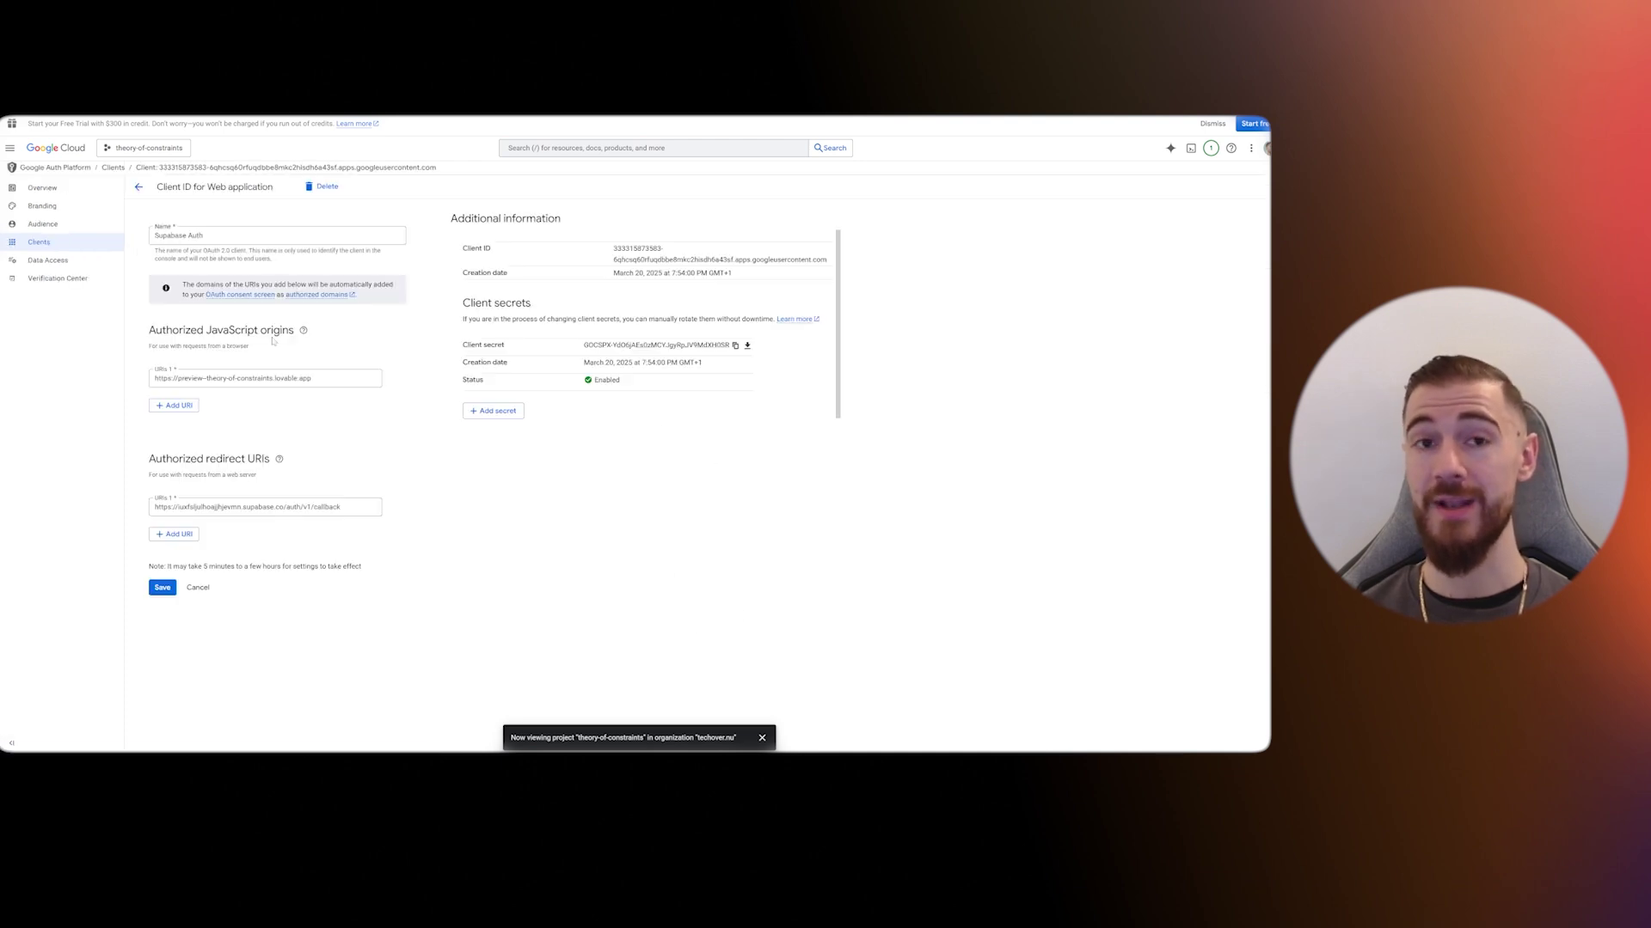
pyautogui.tripleClick(303, 378)
pyautogui.click(279, 459)
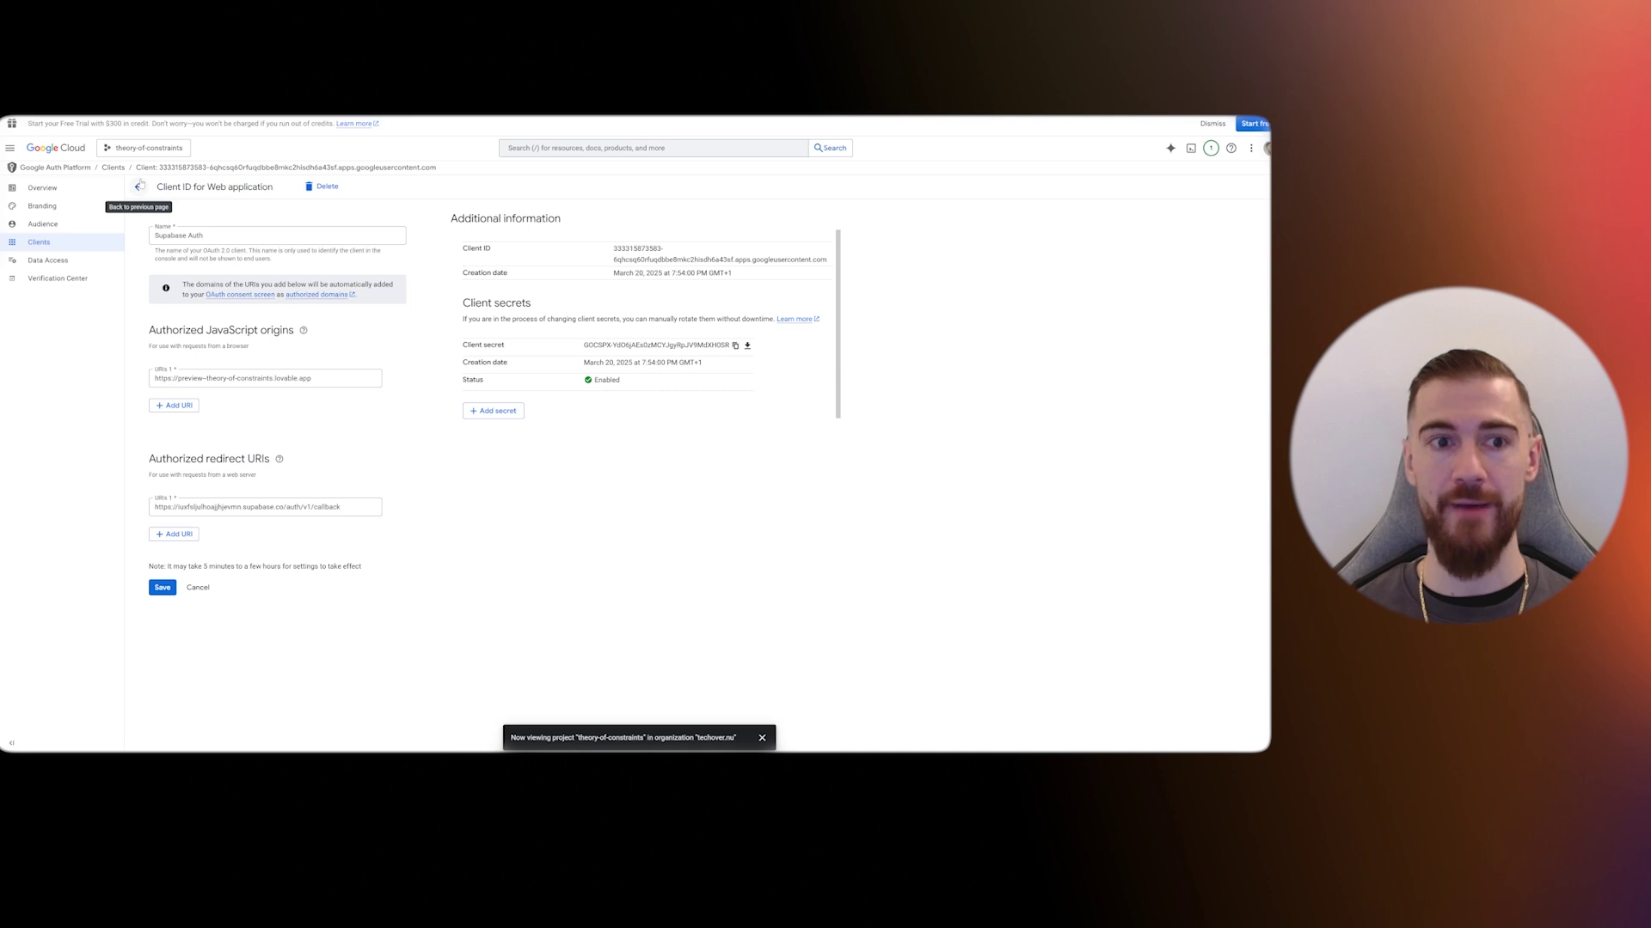
# - Start a Web application OAuth client ID from Credentials and name it 'ai tool 2025 auth'
pyautogui.click(138, 186)
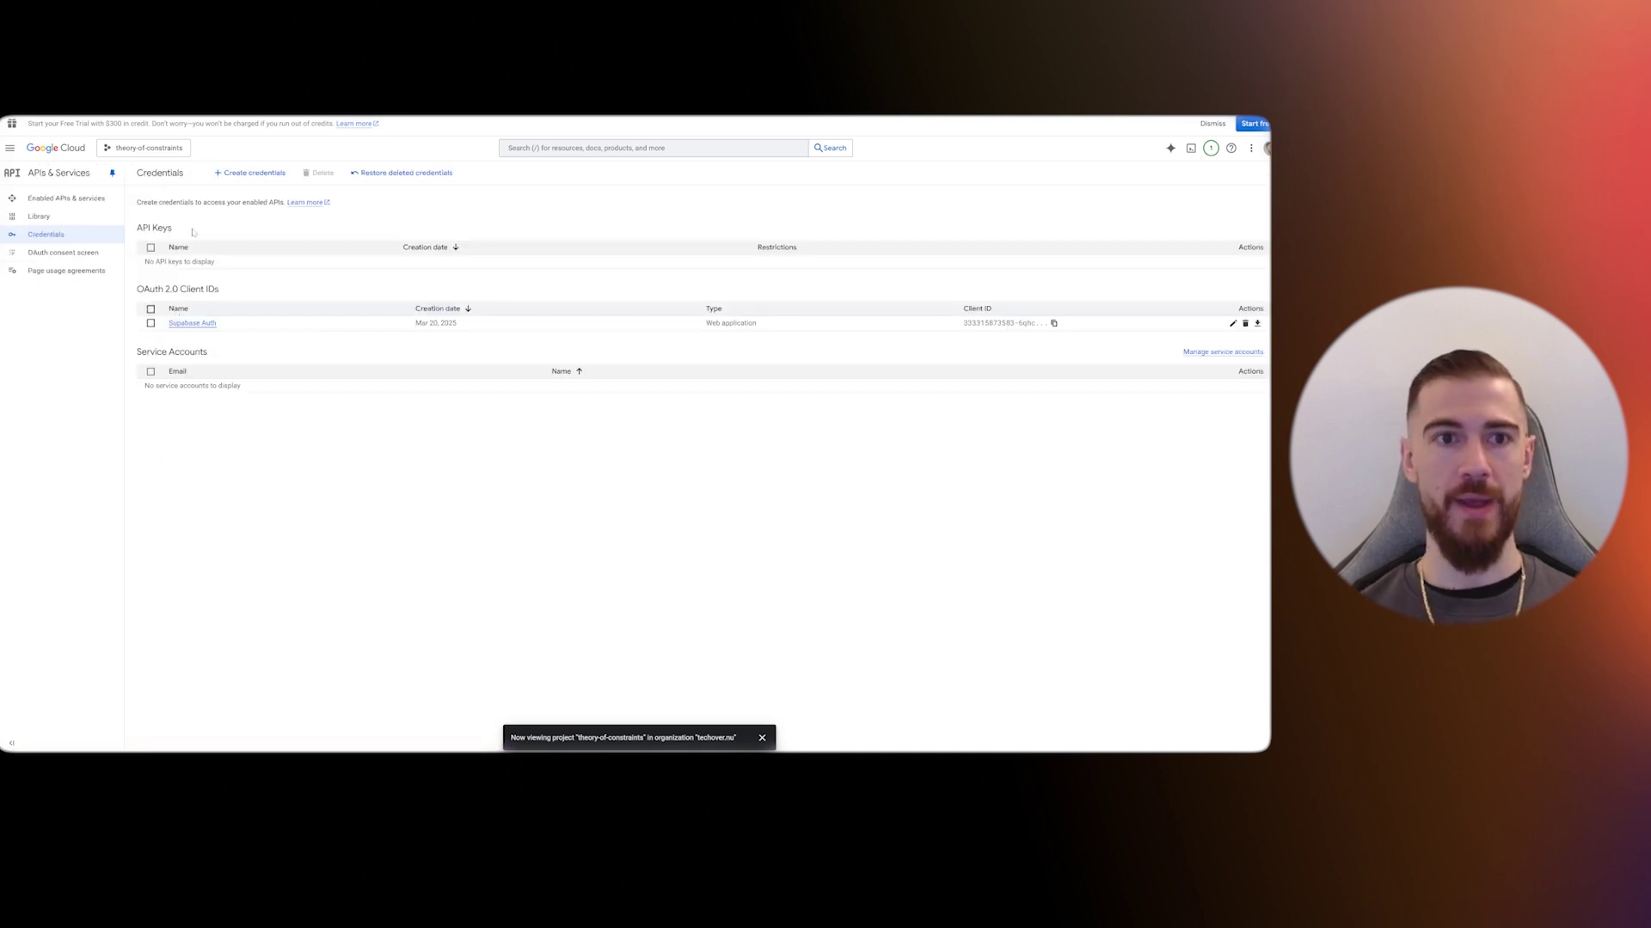
pyautogui.click(234, 173)
pyautogui.click(271, 229)
pyautogui.click(197, 263)
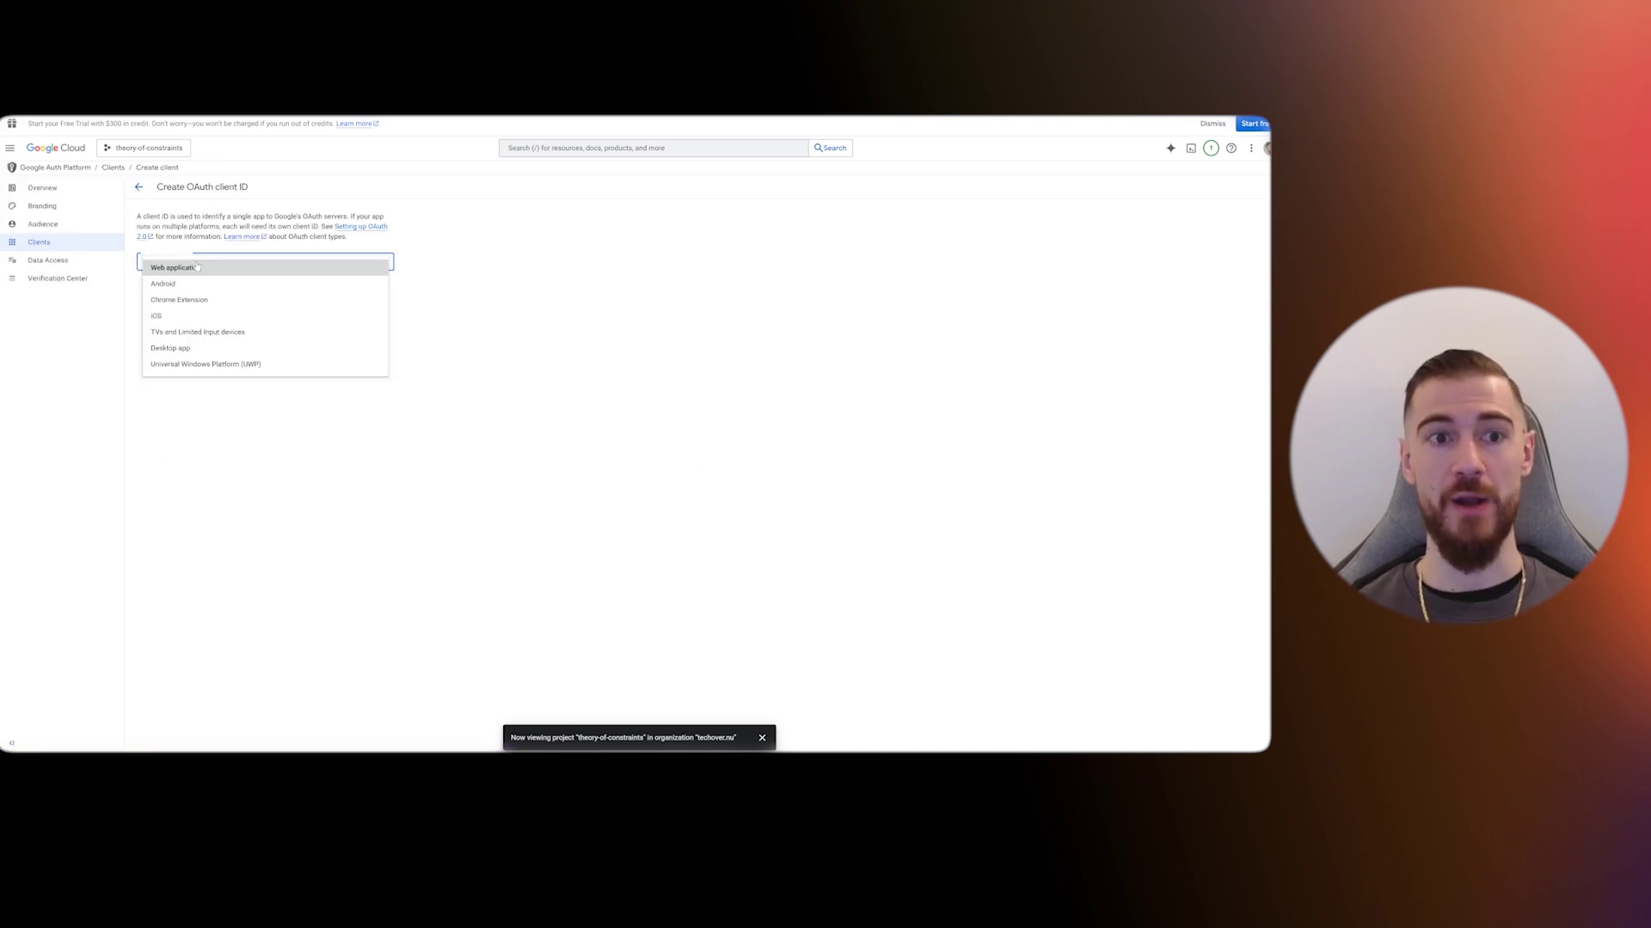
pyautogui.click(209, 268)
pyautogui.moveTo(220, 292); pyautogui.dragTo(101, 300)
pyautogui.write('ai tool 2025 auth')
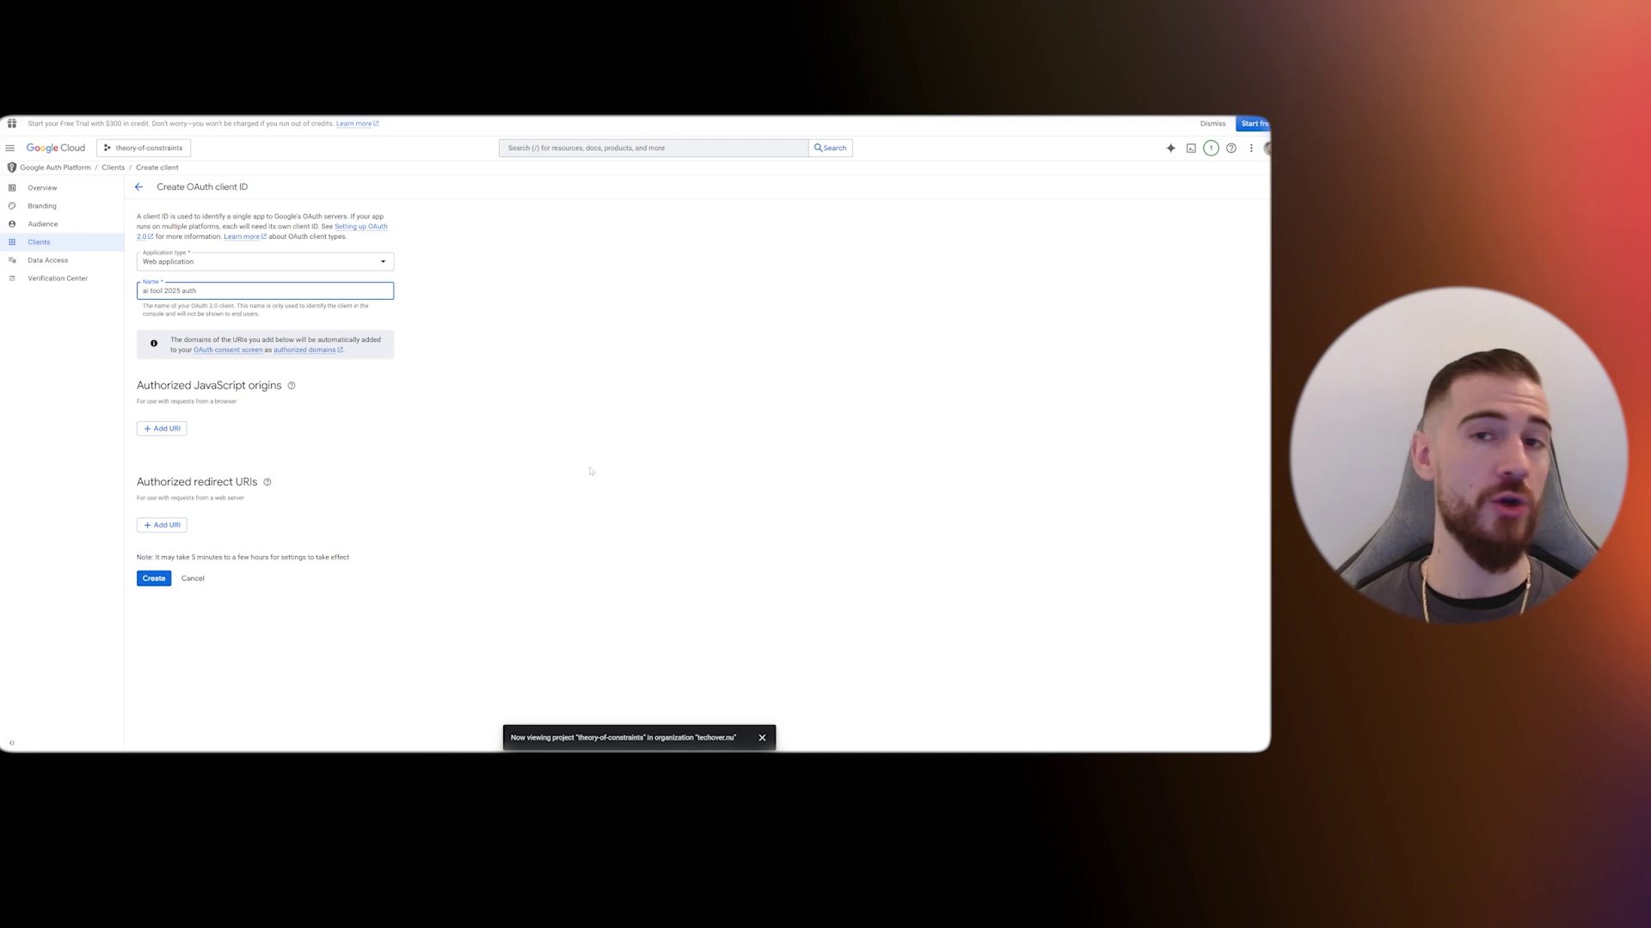
pyautogui.click(264, 432)
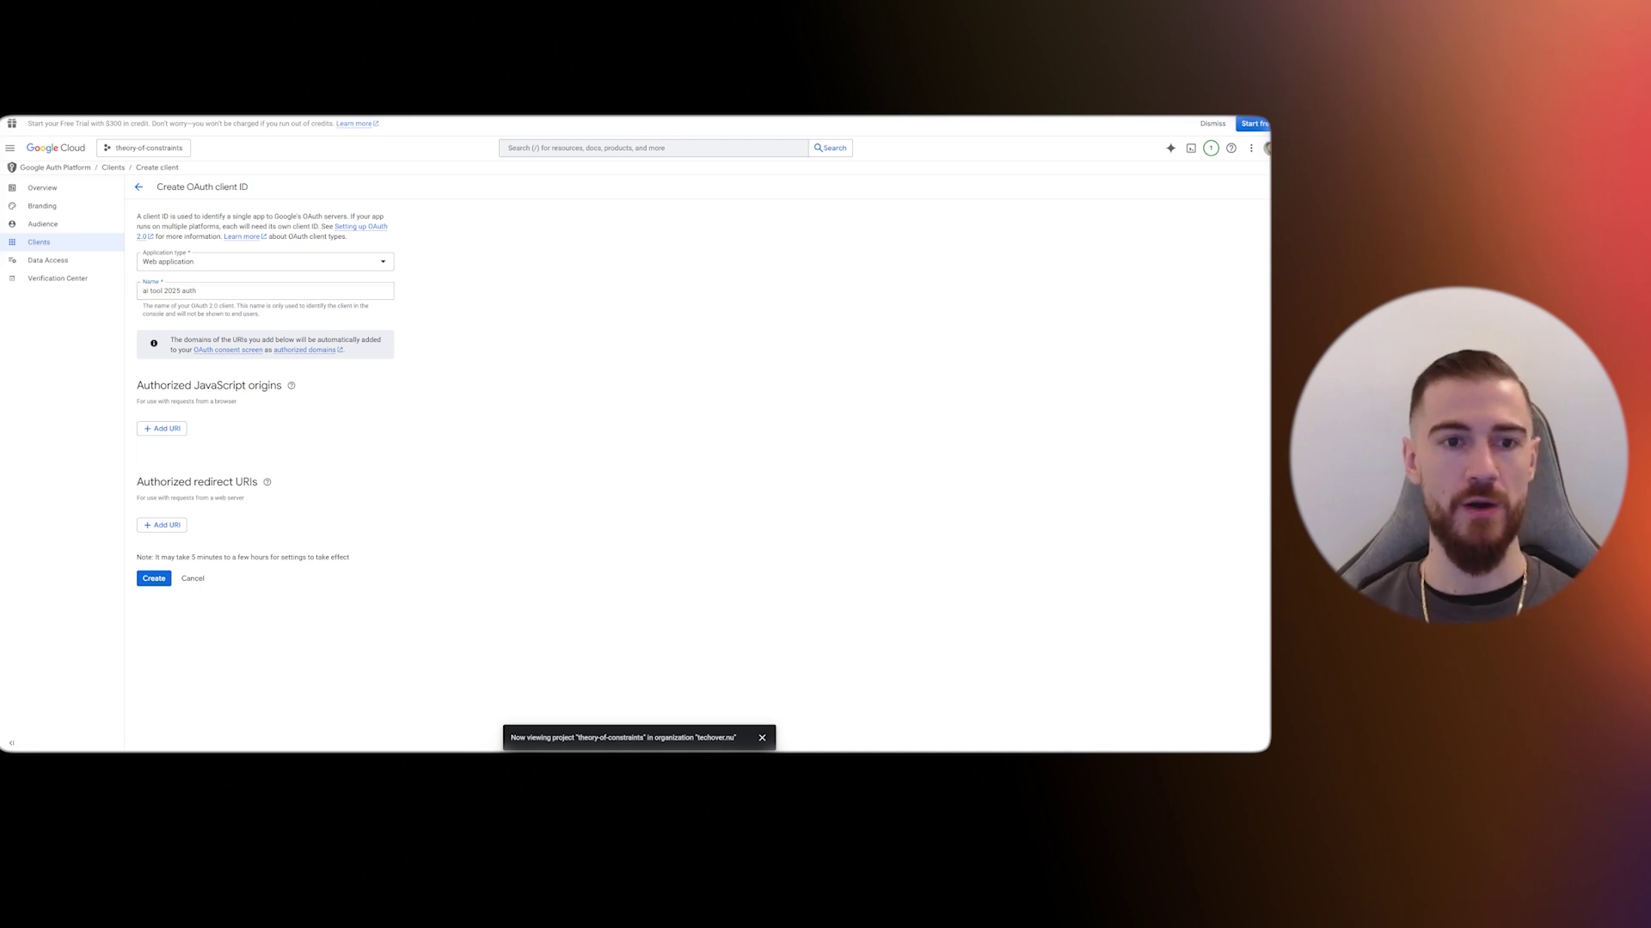
# - Add the Lovable preview URL, without trailing slash, as a JavaScript origin, plus a blank redirect URI
pyautogui.tripleClick(222, 386)
pyautogui.doubleClick(222, 386)
pyautogui.click(222, 386)
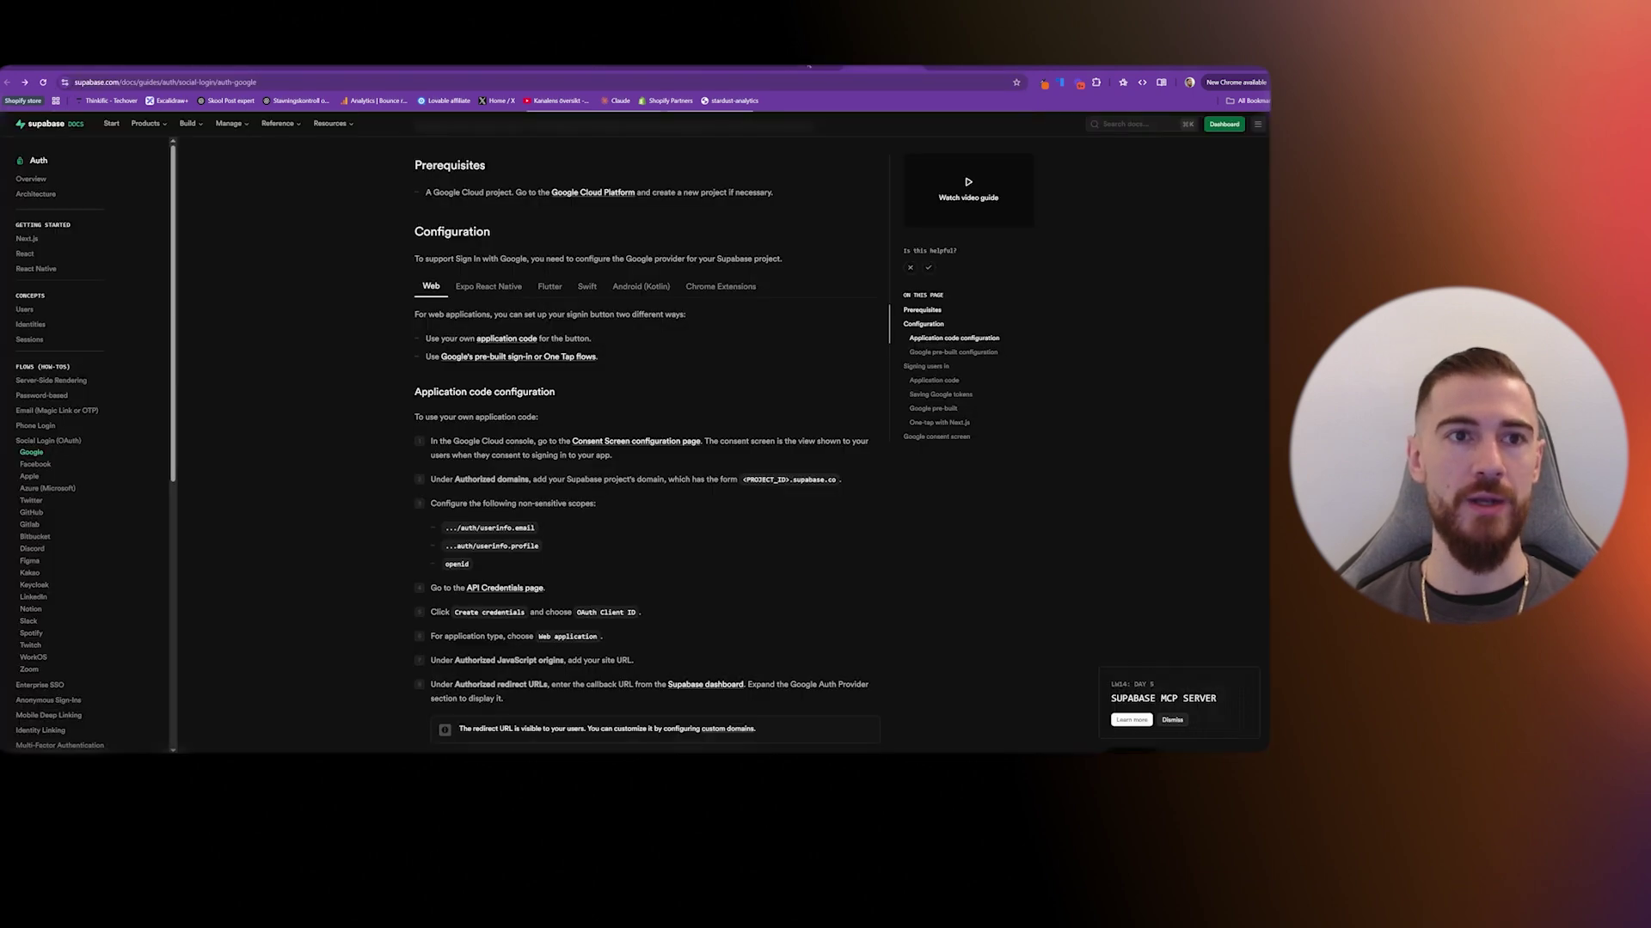
pyautogui.click(170, 431)
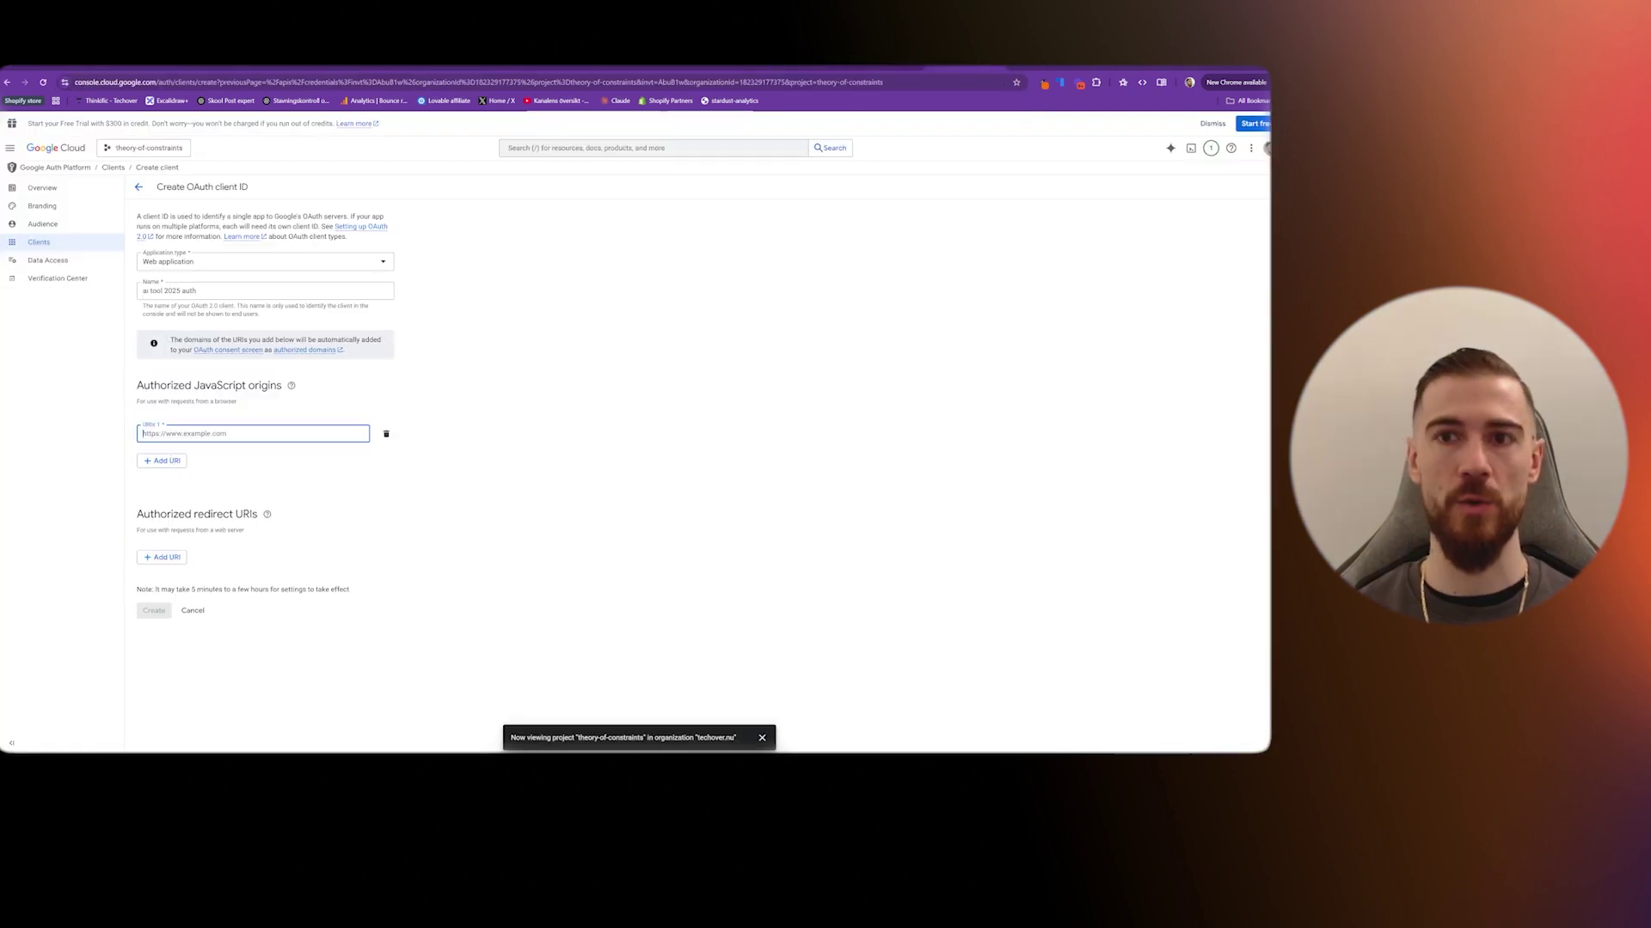
pyautogui.write('https://preview--chart-ai-scape.lovable.app/')
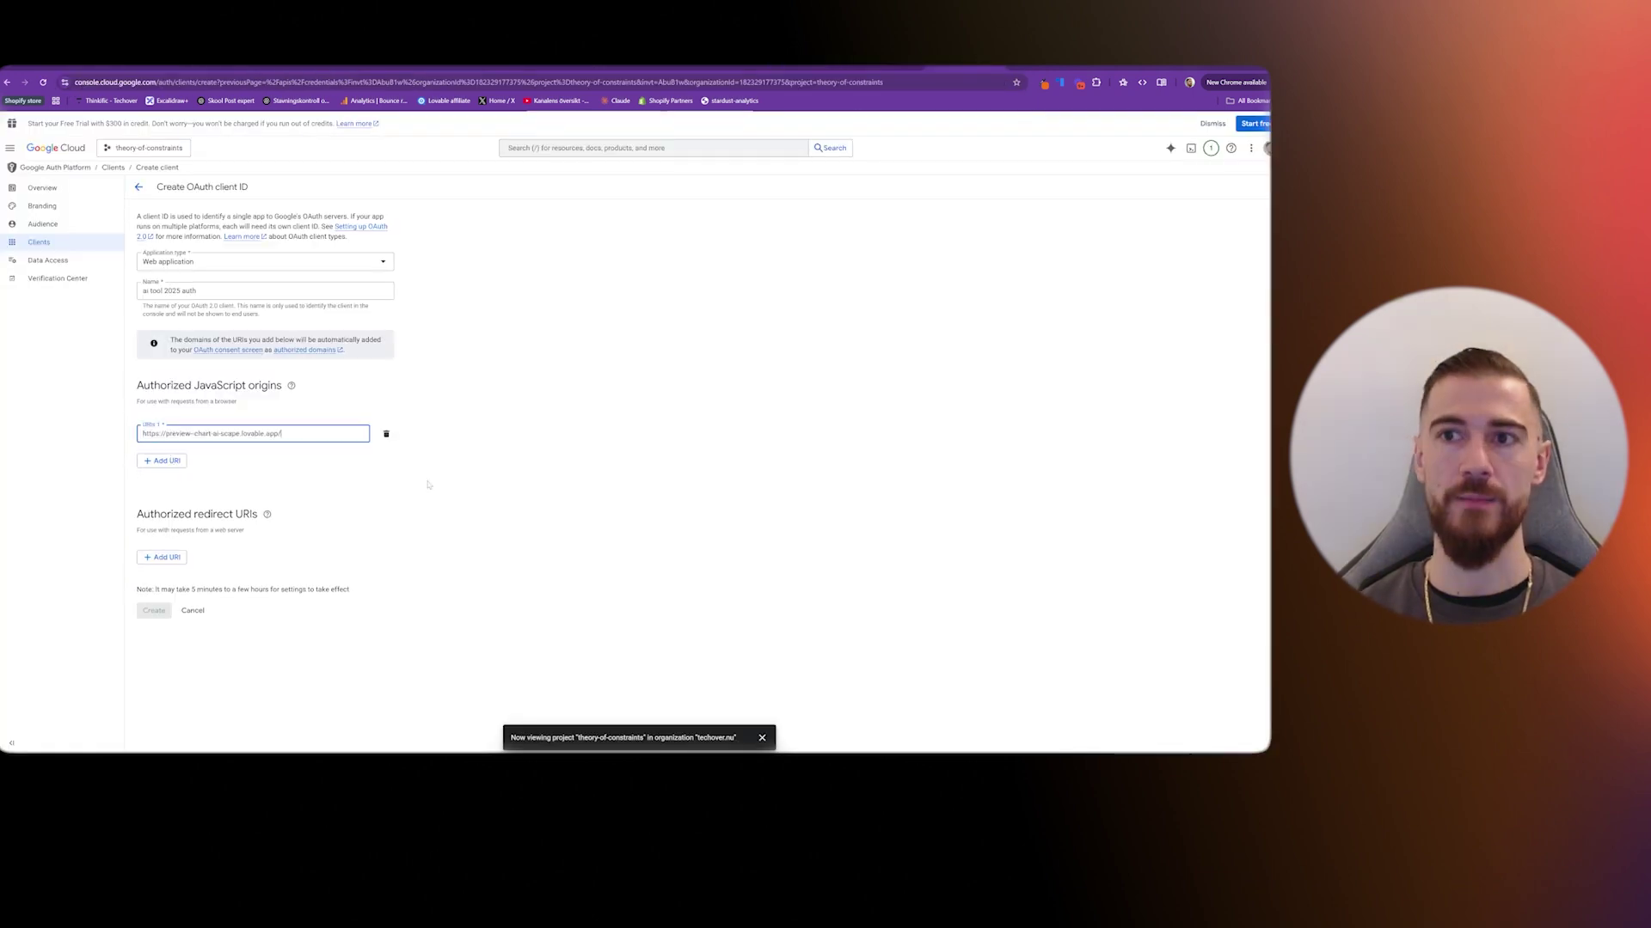
pyautogui.click(428, 484)
pyautogui.click(301, 434)
pyautogui.press('BackSpace')
pyautogui.click(522, 517)
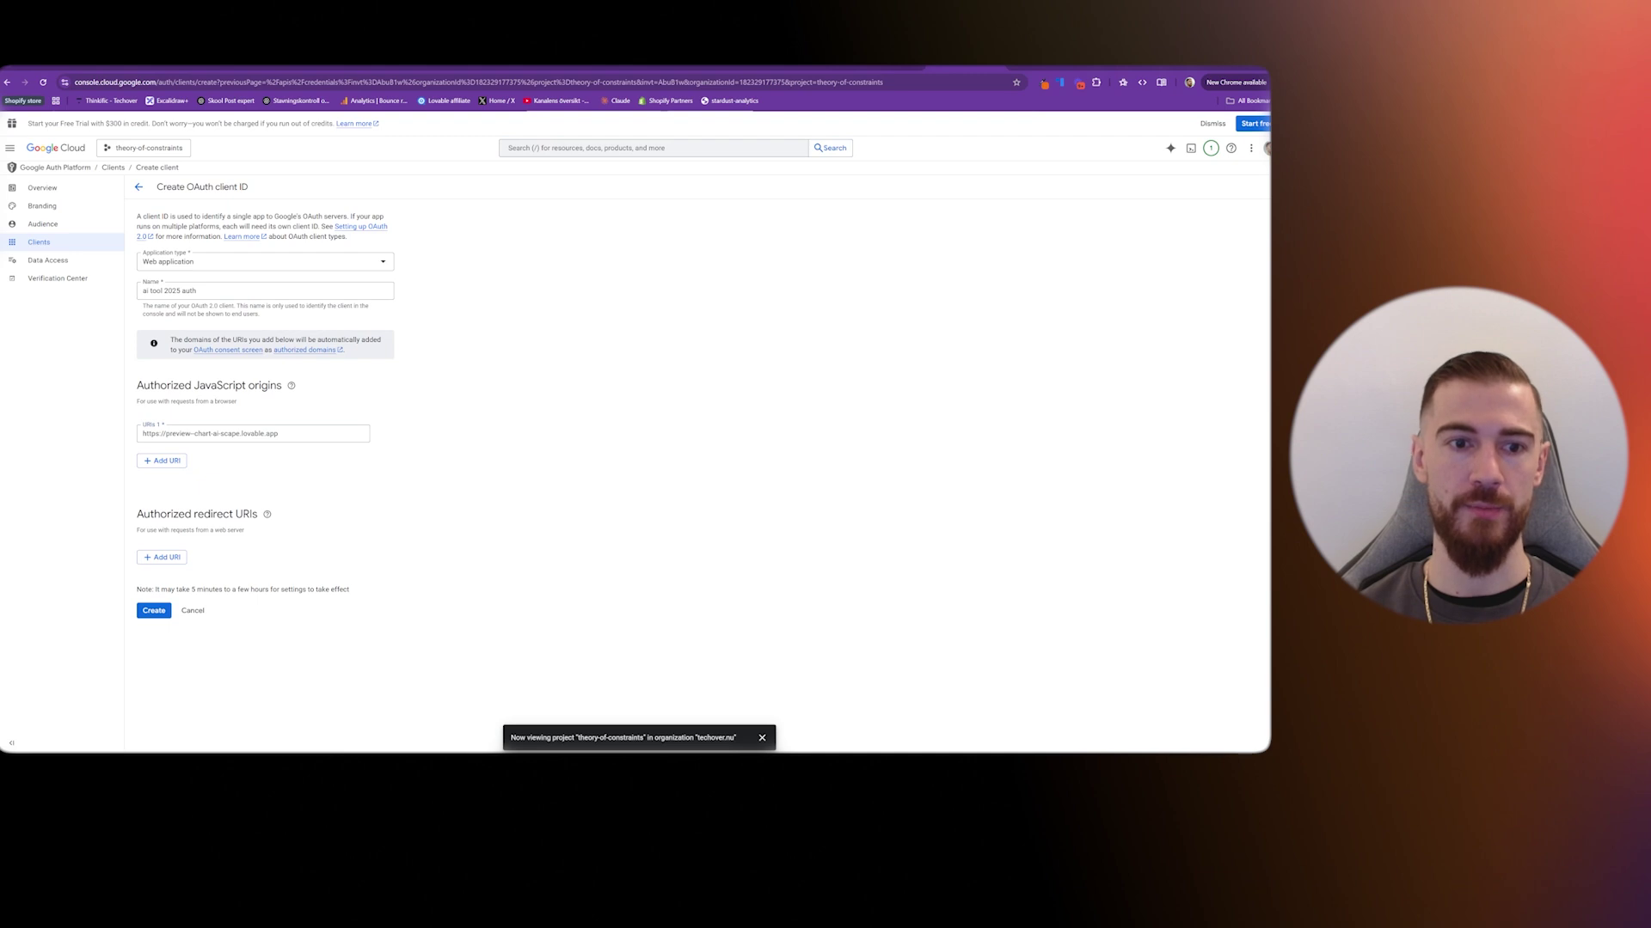
pyautogui.click(162, 557)
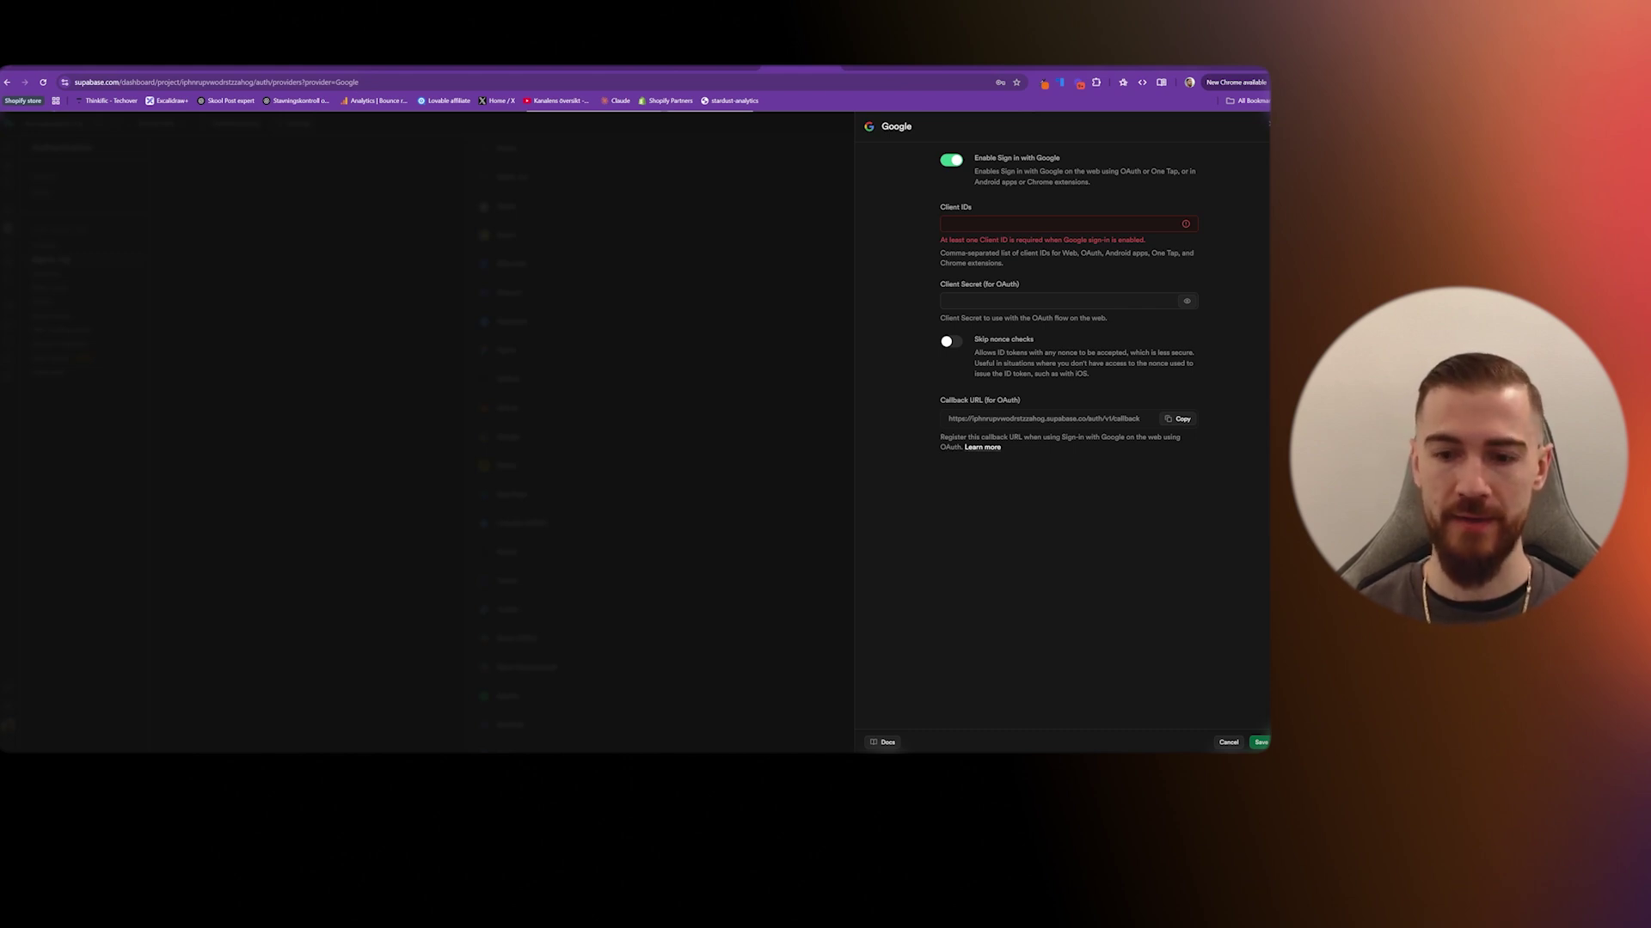
# - Paste the copied Supabase callback URL as the redirect URI and create the OAuth client
pyautogui.click(1178, 419)
pyautogui.hotkey('ctrl', 'Tab')
pyautogui.hotkey('ctrl', 'v')
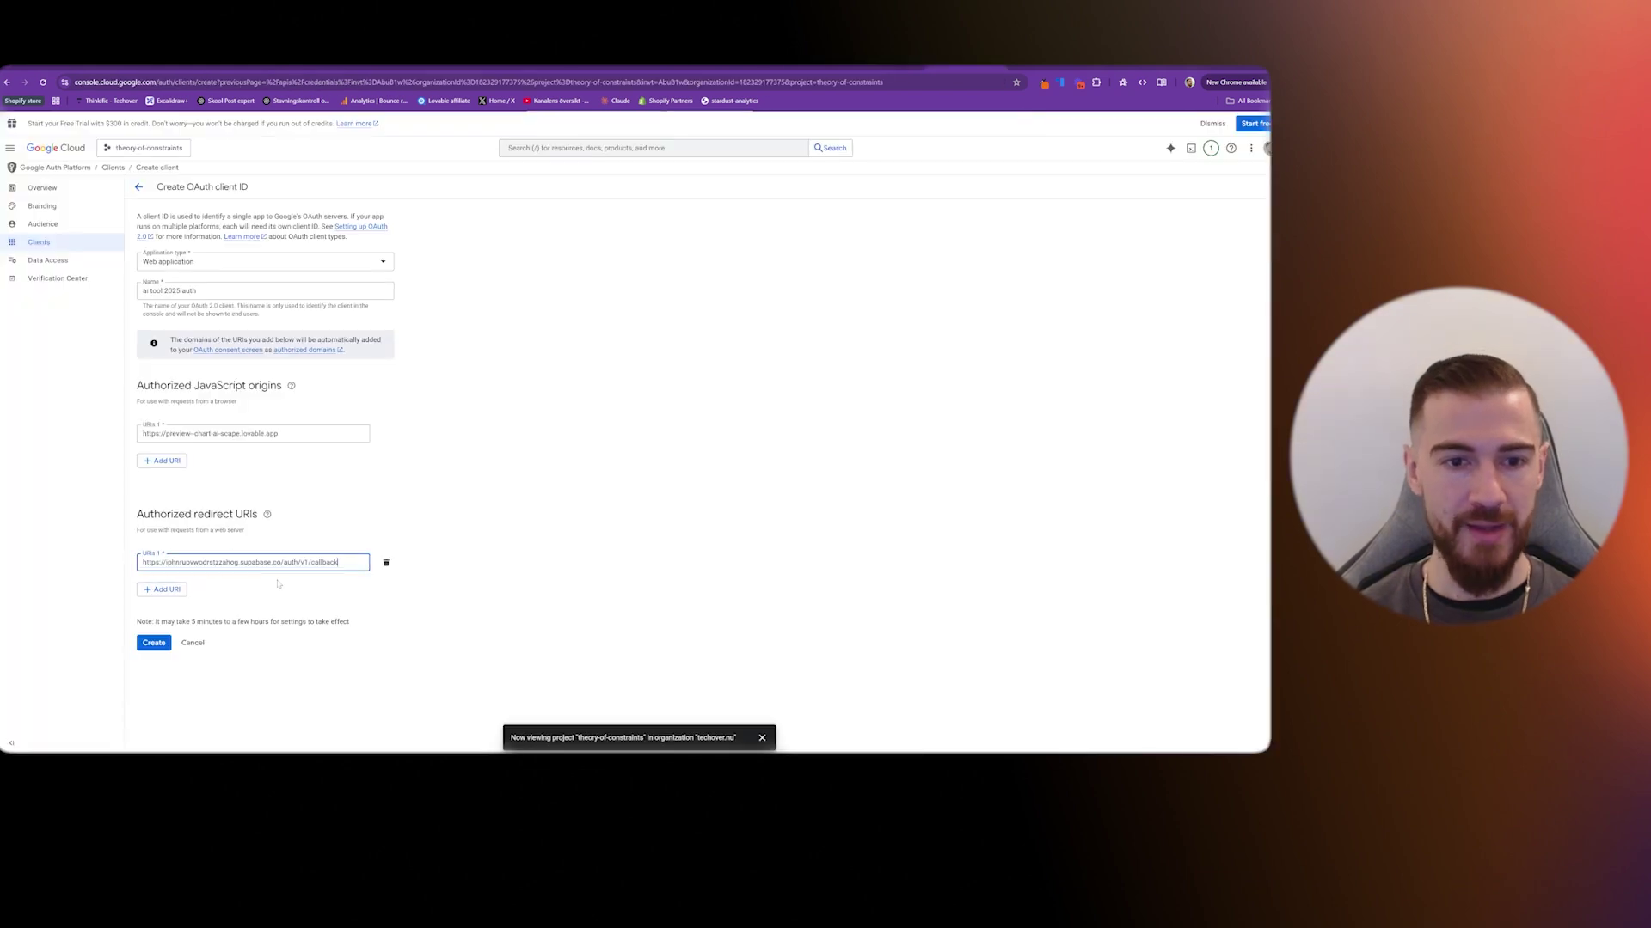
pyautogui.click(154, 643)
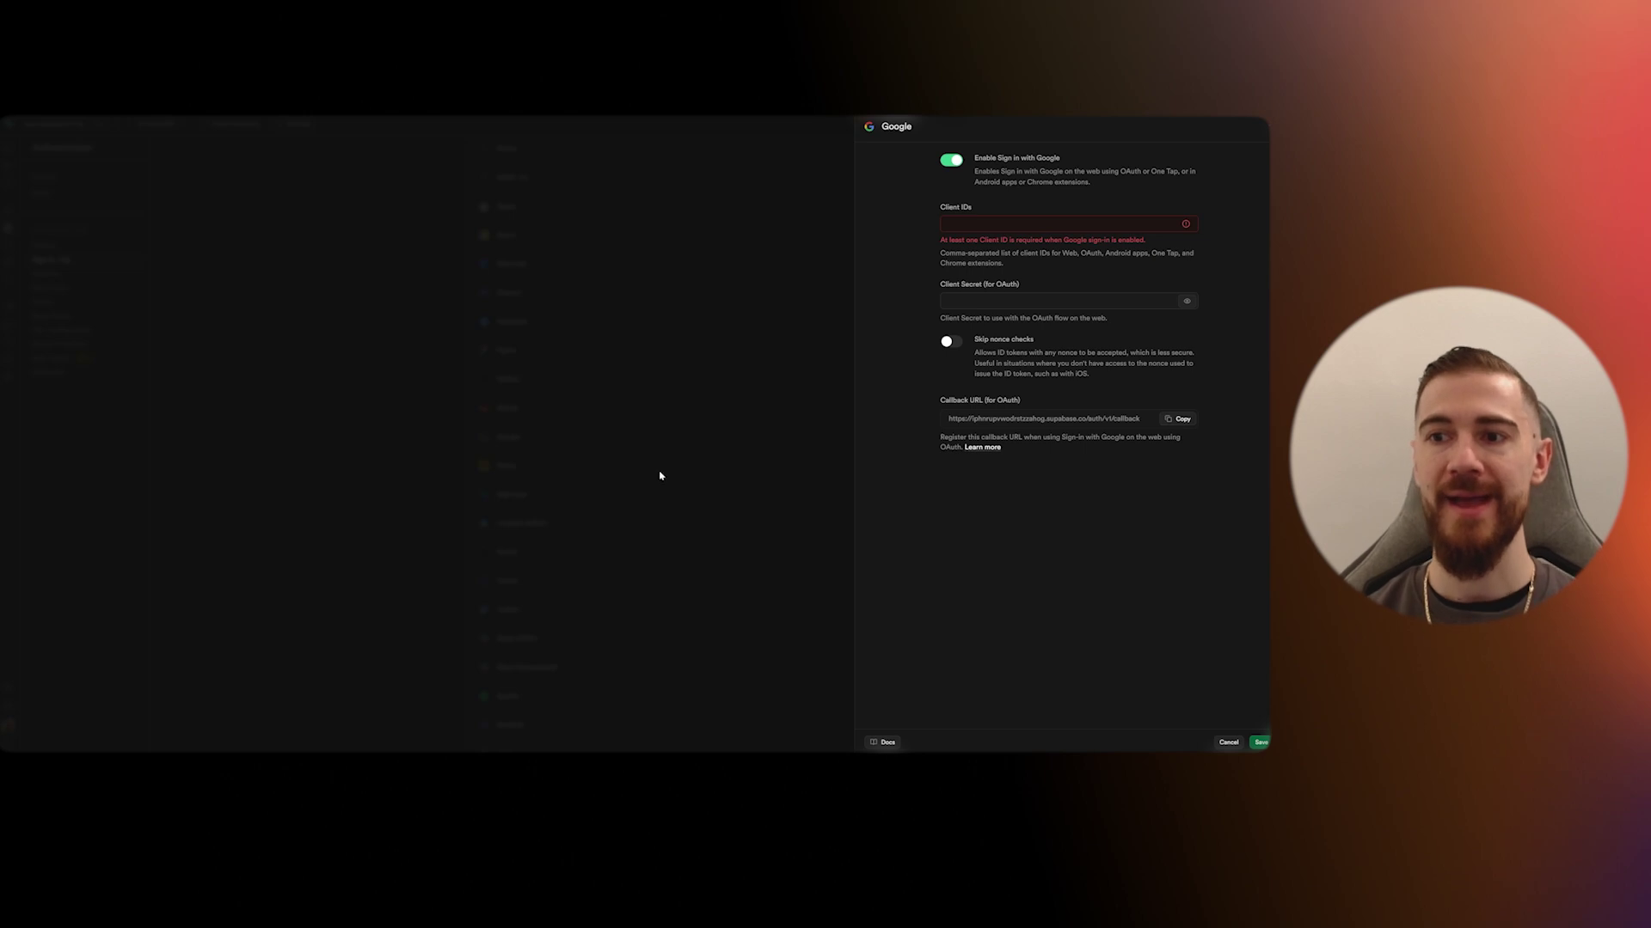
# - Paste the Google OAuth client secret and client ID into Supabase's Google provider and save
pyautogui.hotkey('ctrl', 'v')
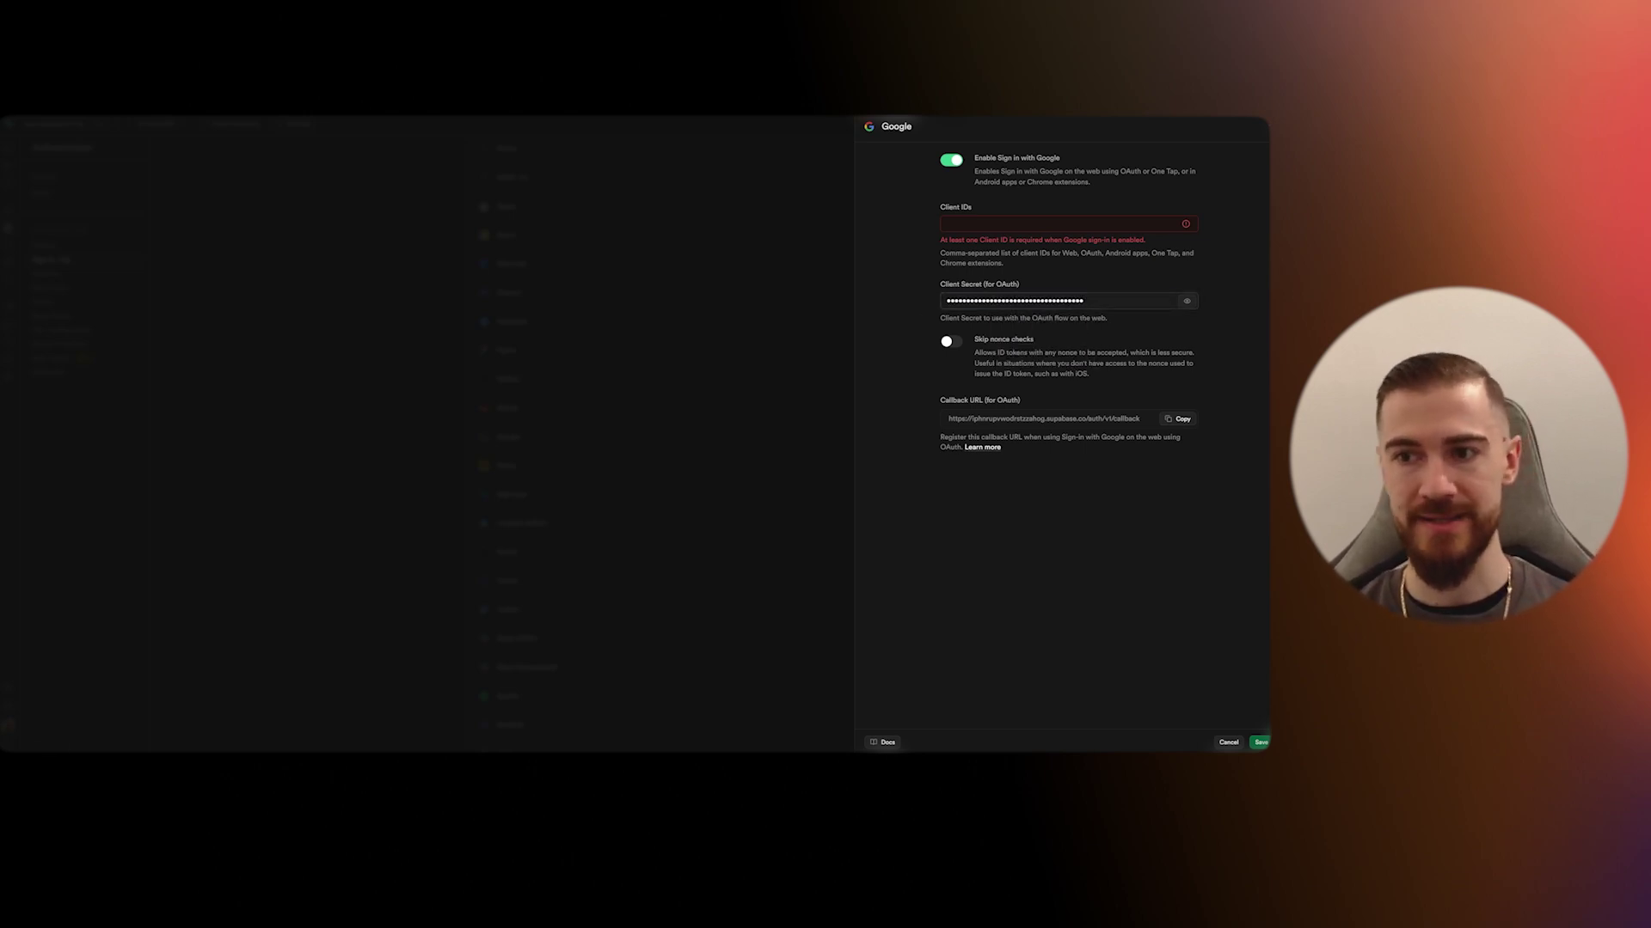
pyautogui.click(1041, 223)
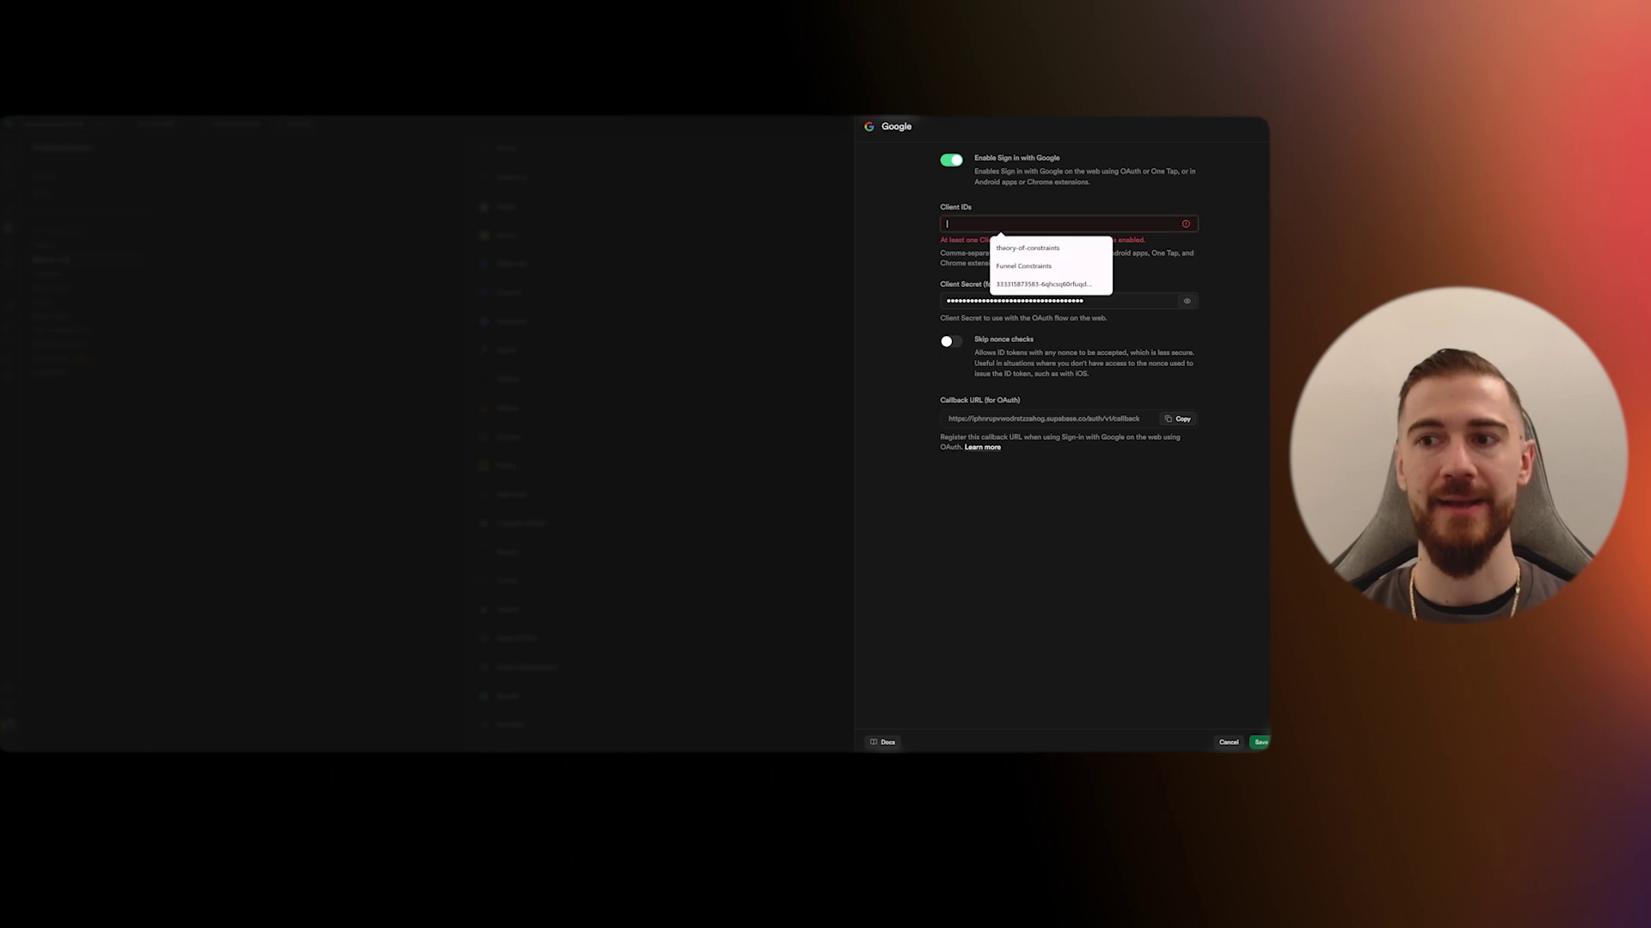
pyautogui.hotkey('ctrl', 'v')
pyautogui.click(1260, 742)
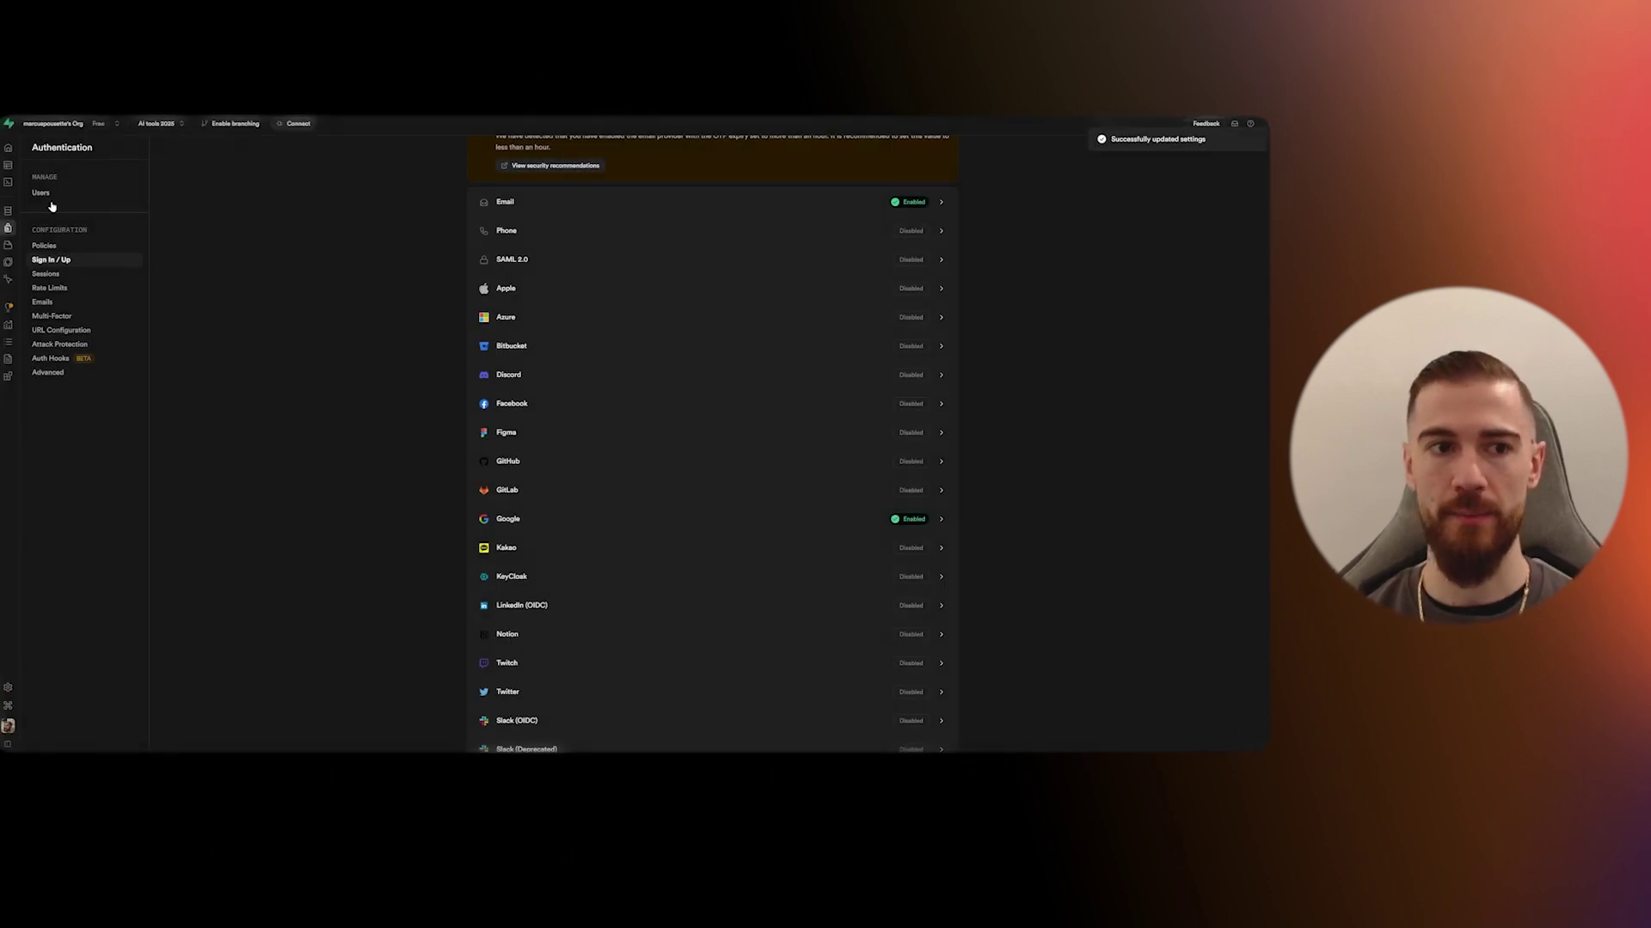
pyautogui.click(86, 334)
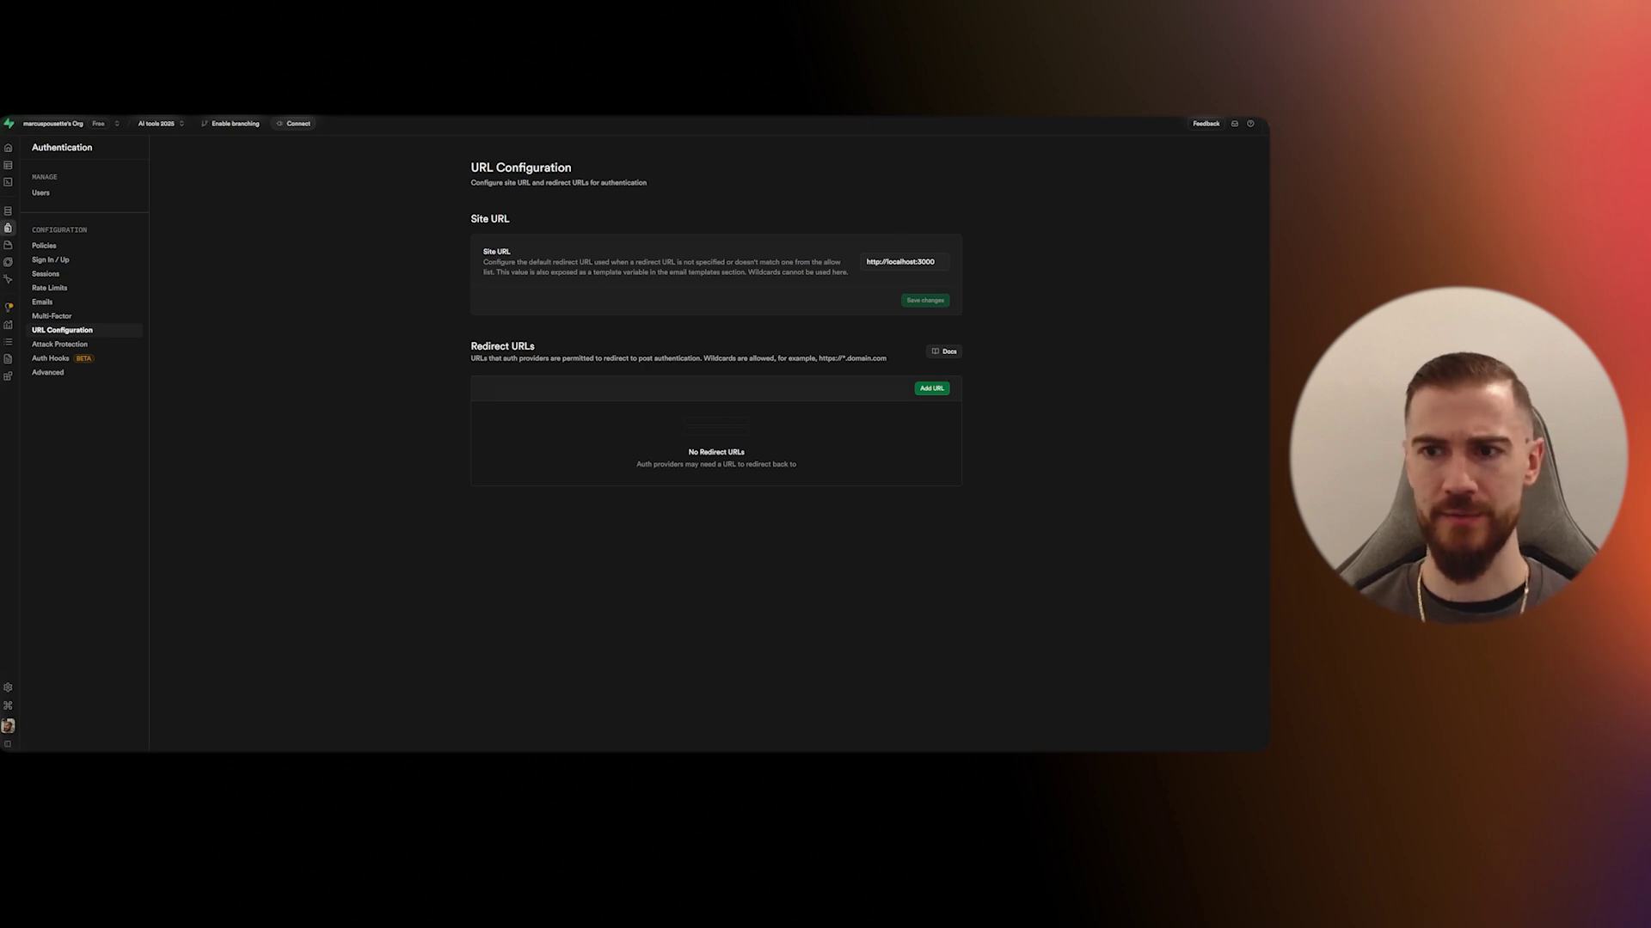
pyautogui.click(722, 61)
pyautogui.click(804, 65)
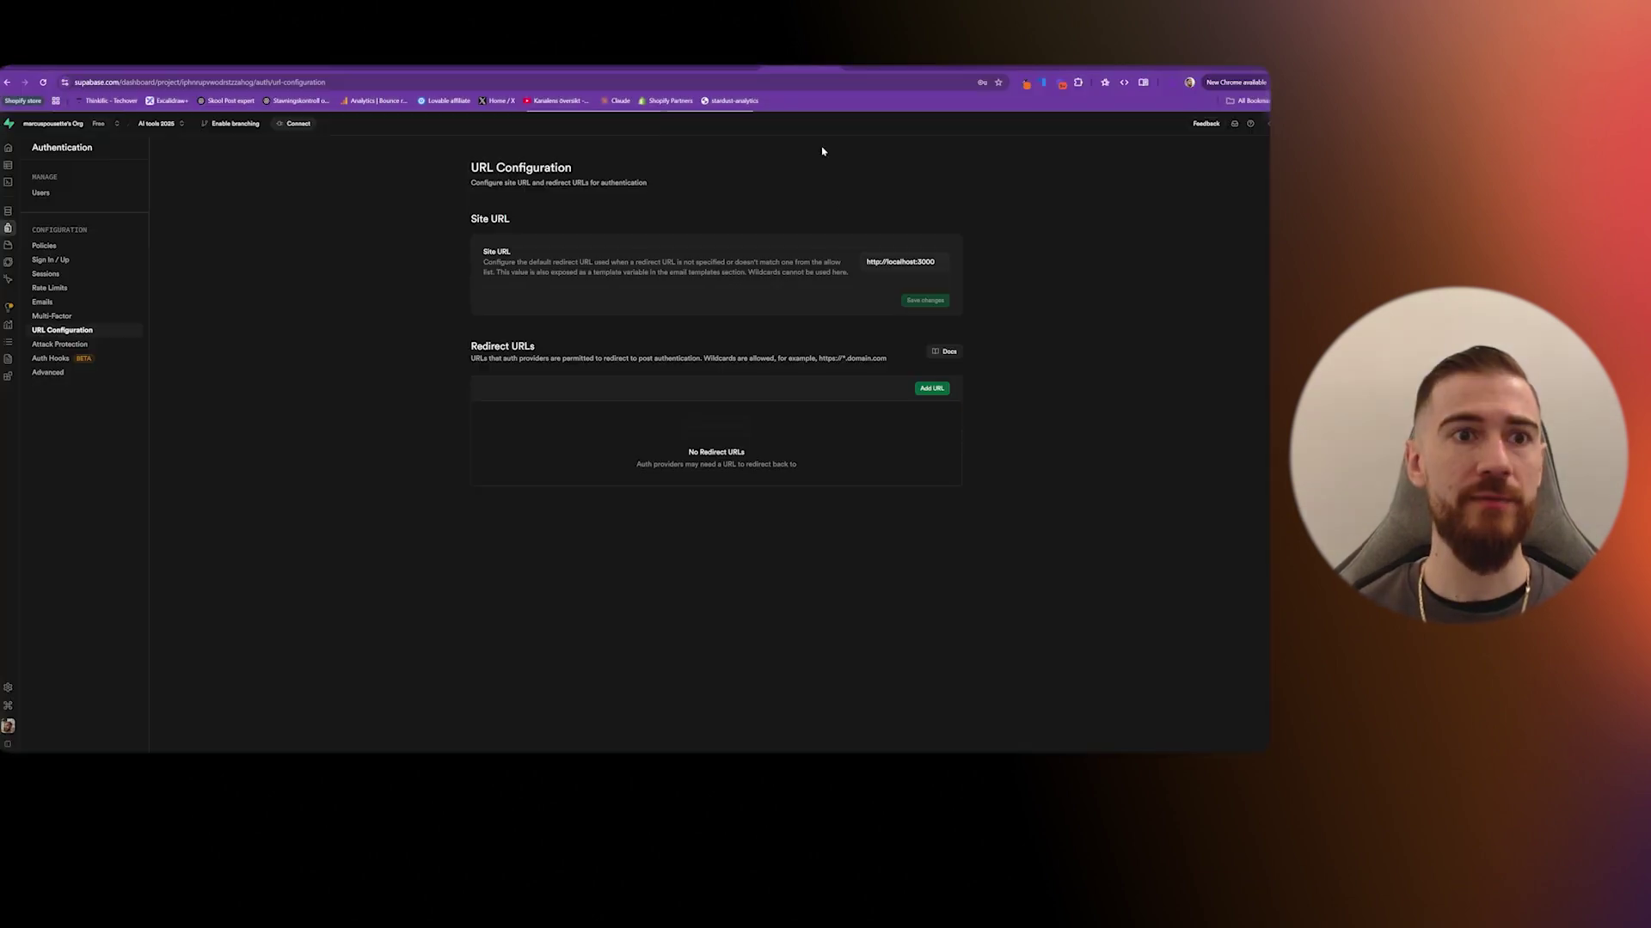
pyautogui.tripleClick(900, 262)
pyautogui.hotkey('ctrl', 'v')
pyautogui.click(944, 300)
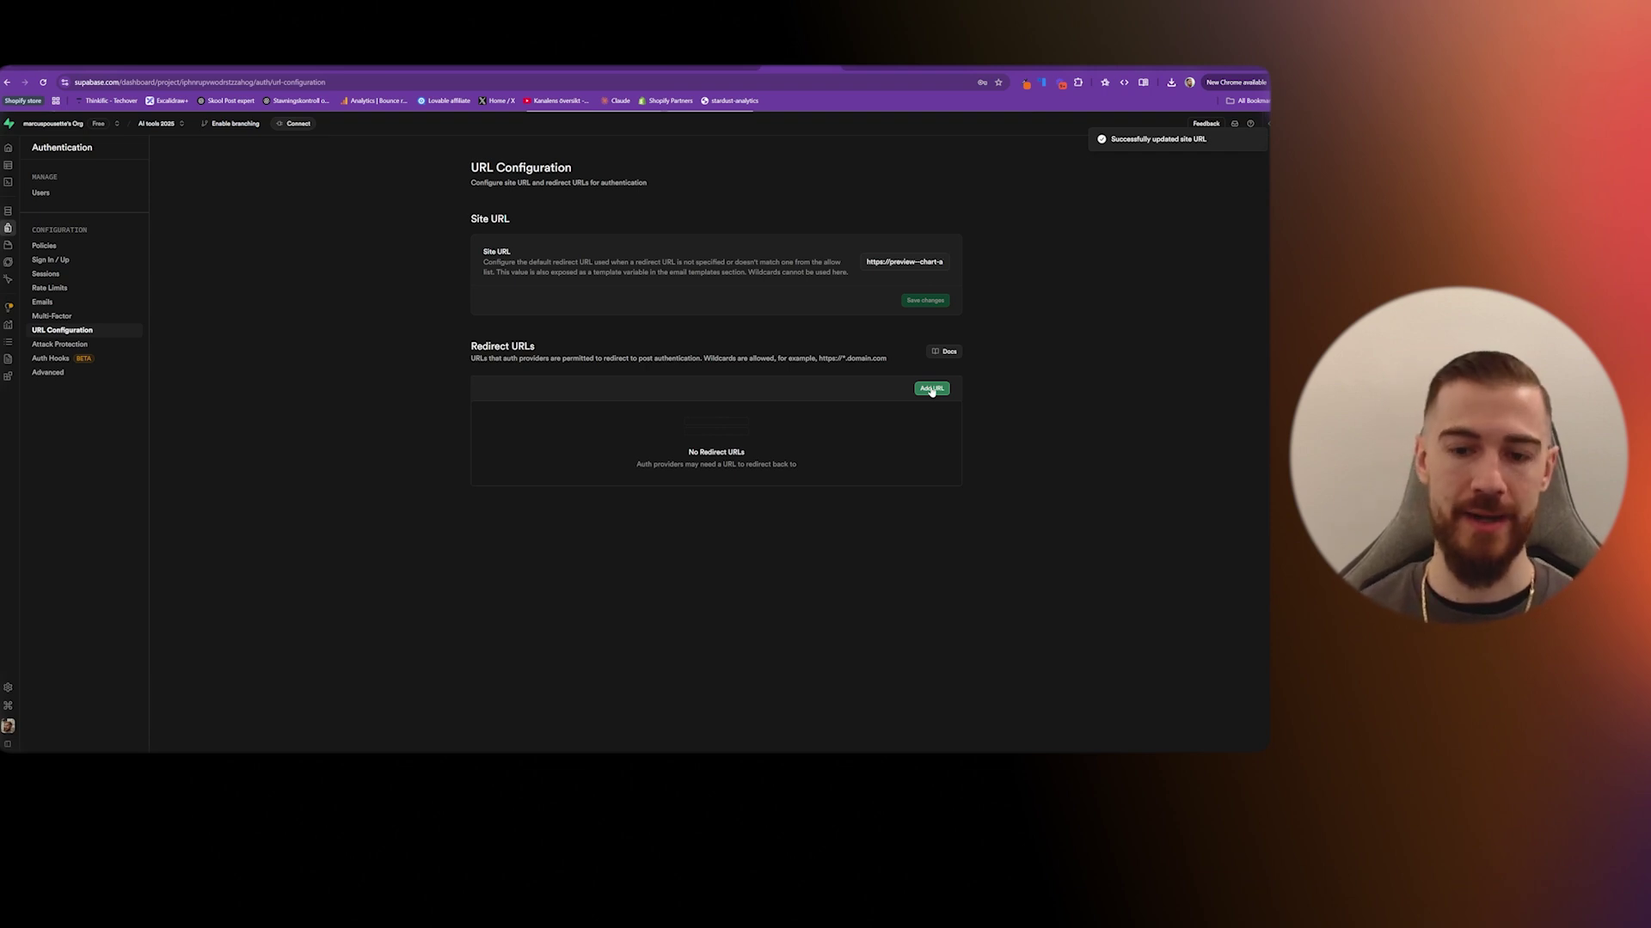
# - Add a redirect URL row holding a previous preview address followed by /auth/callback
pyautogui.click(932, 389)
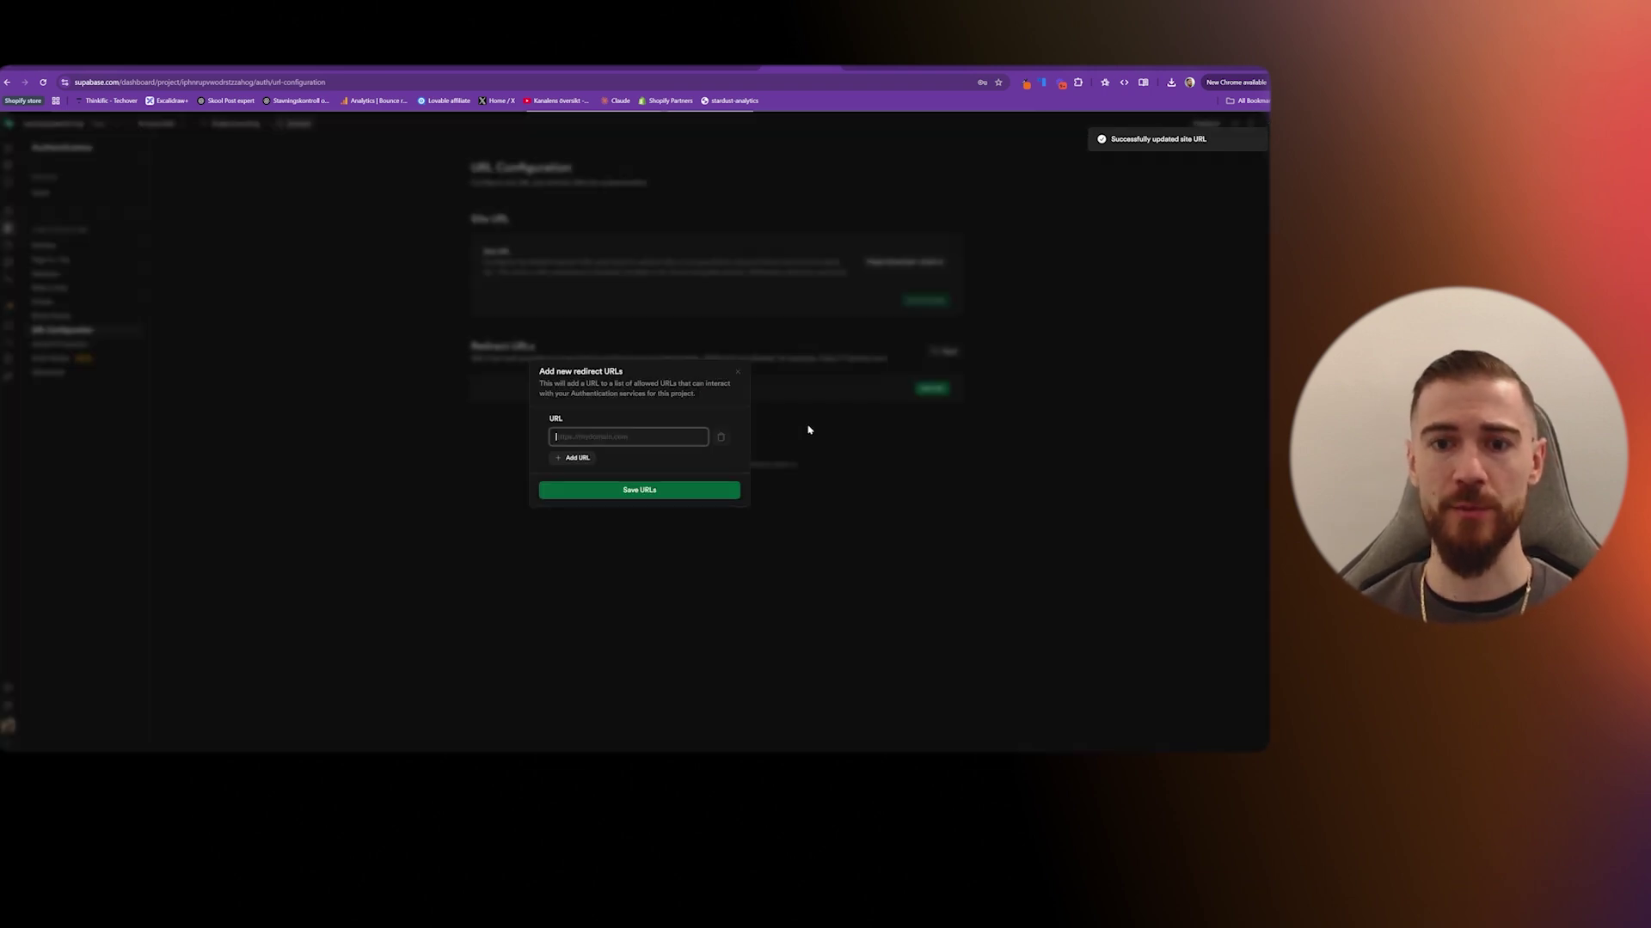
pyautogui.click(579, 458)
pyautogui.click(724, 447)
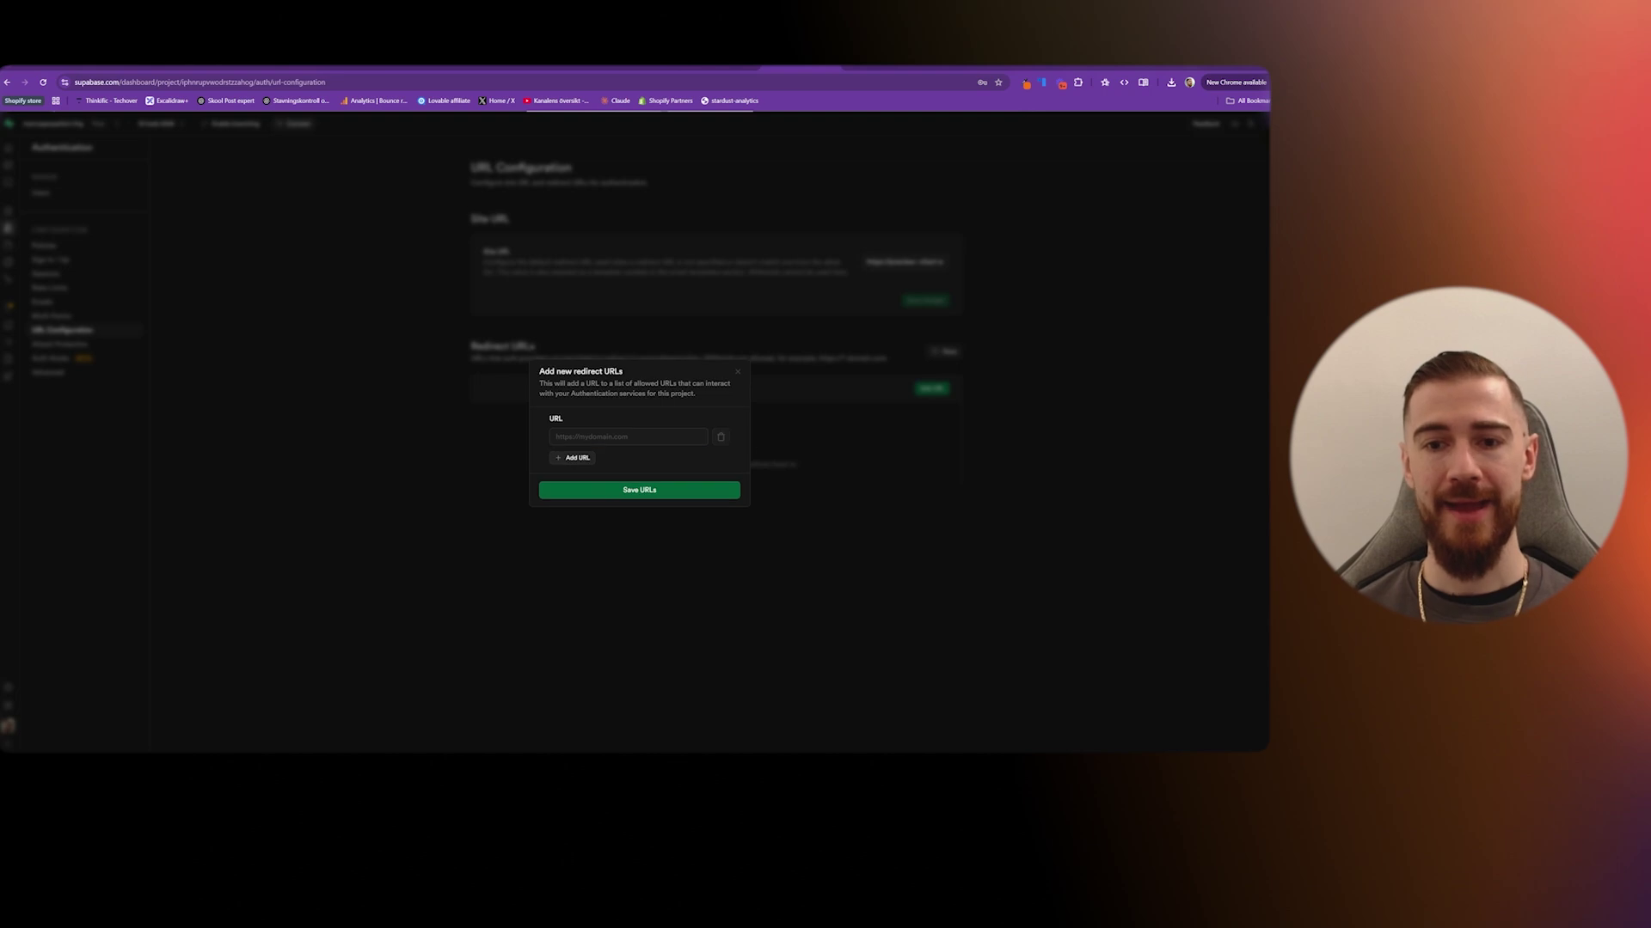
pyautogui.click(610, 437)
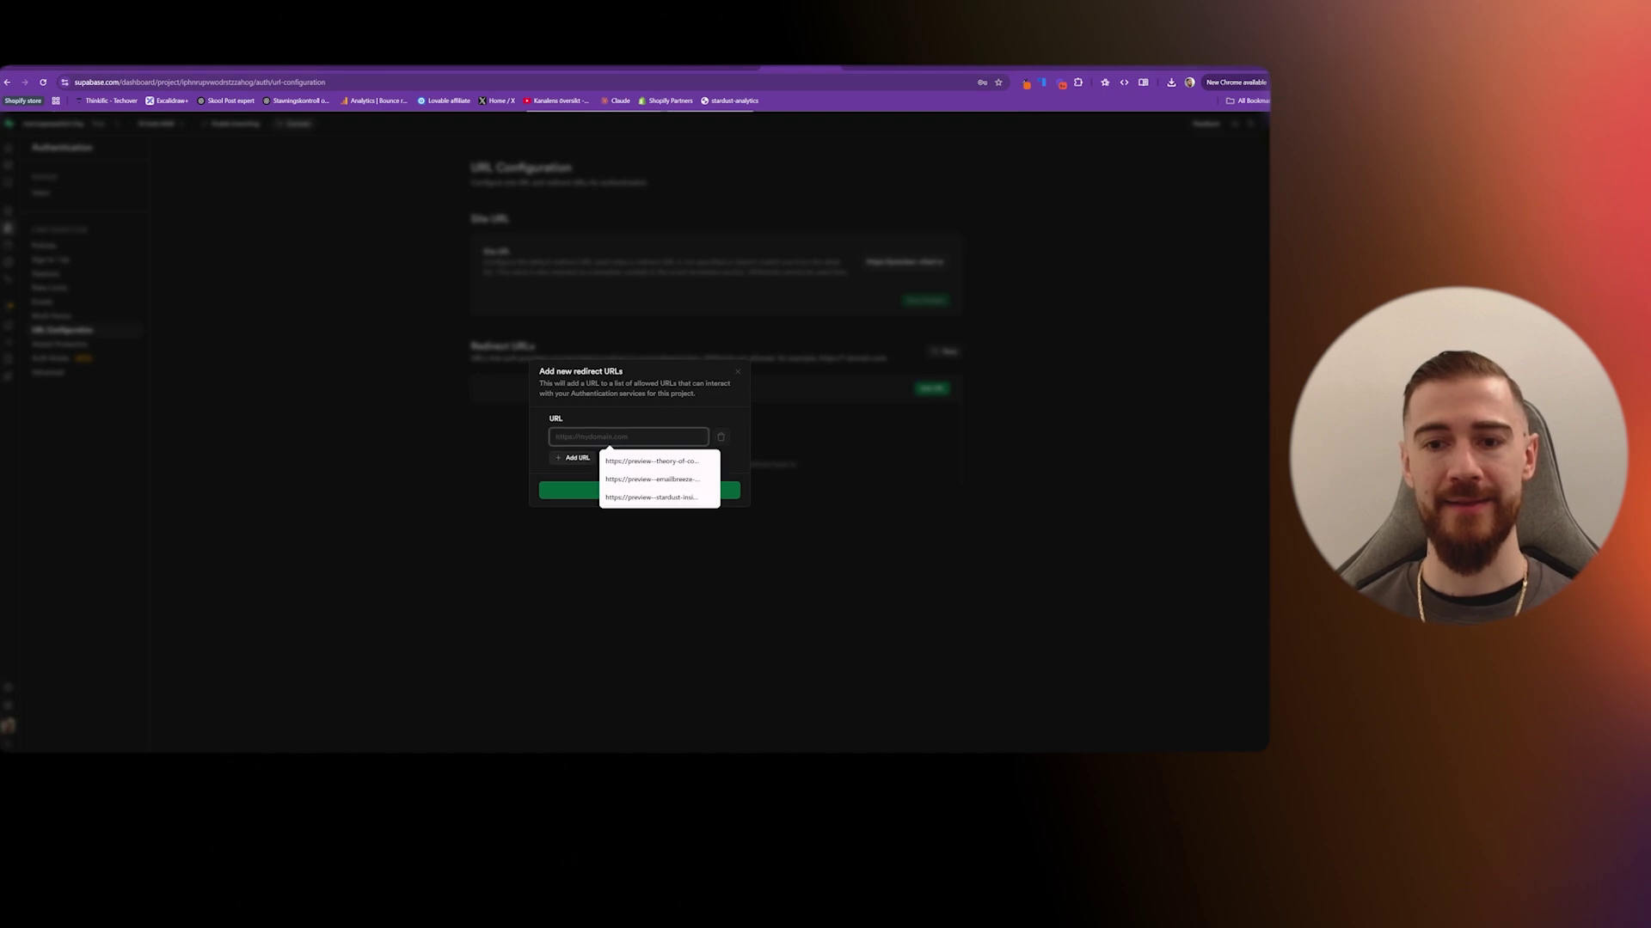
pyautogui.click(672, 463)
pyautogui.write('/auth/callback')
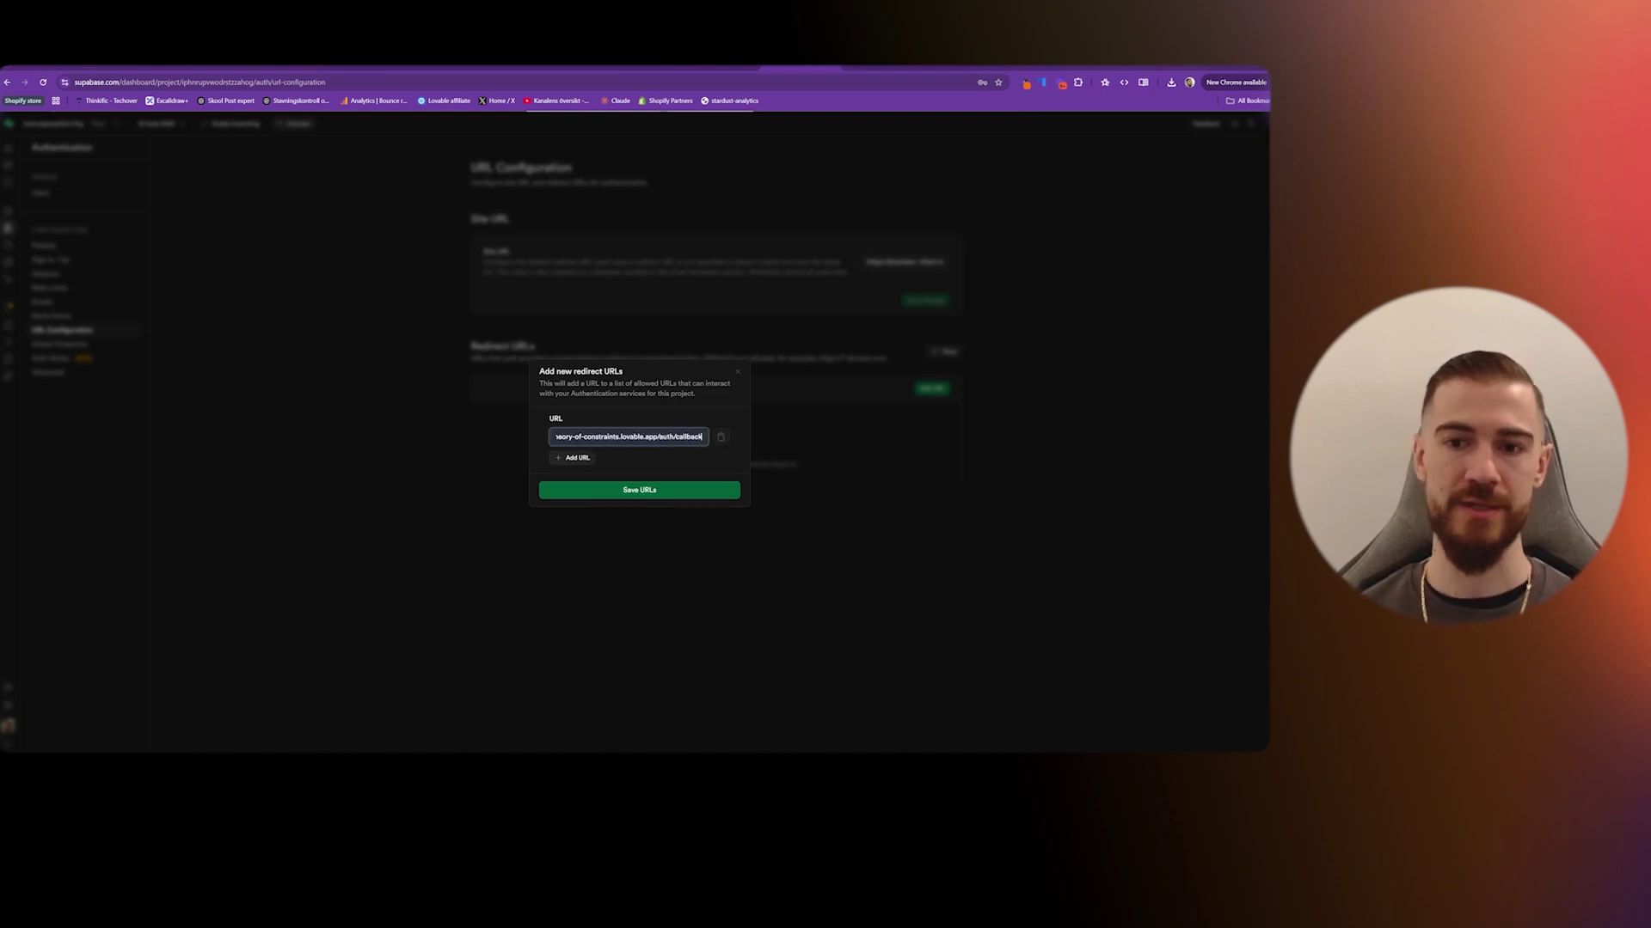
pyautogui.moveTo(660, 437); pyautogui.dragTo(557, 437)
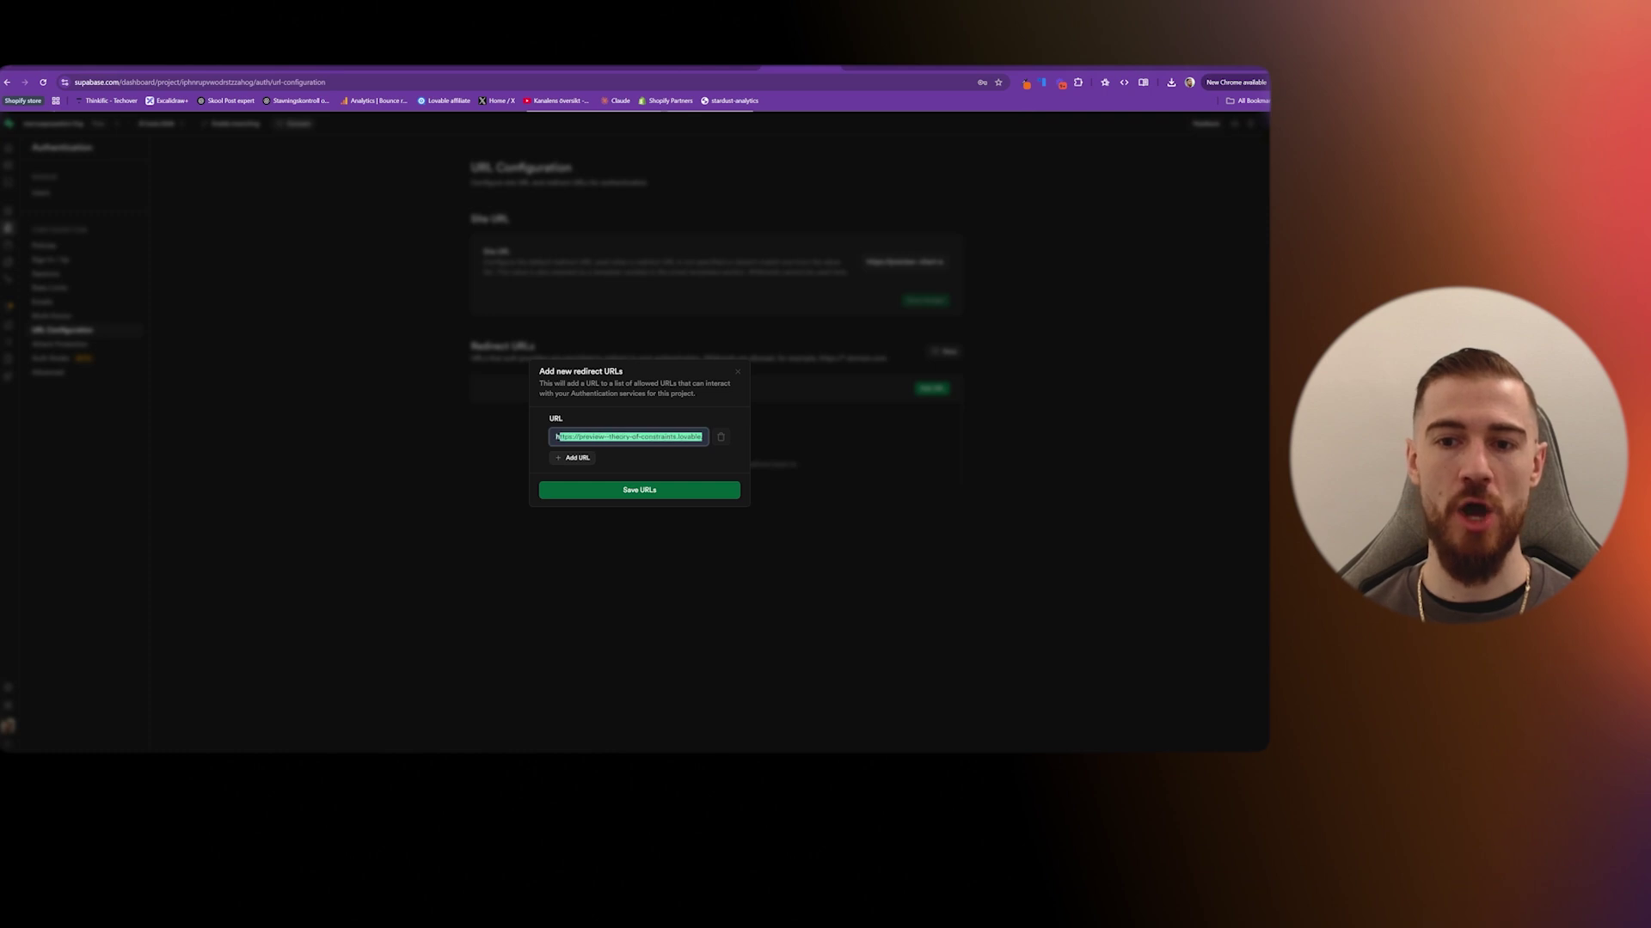
pyautogui.press('BackSpace')
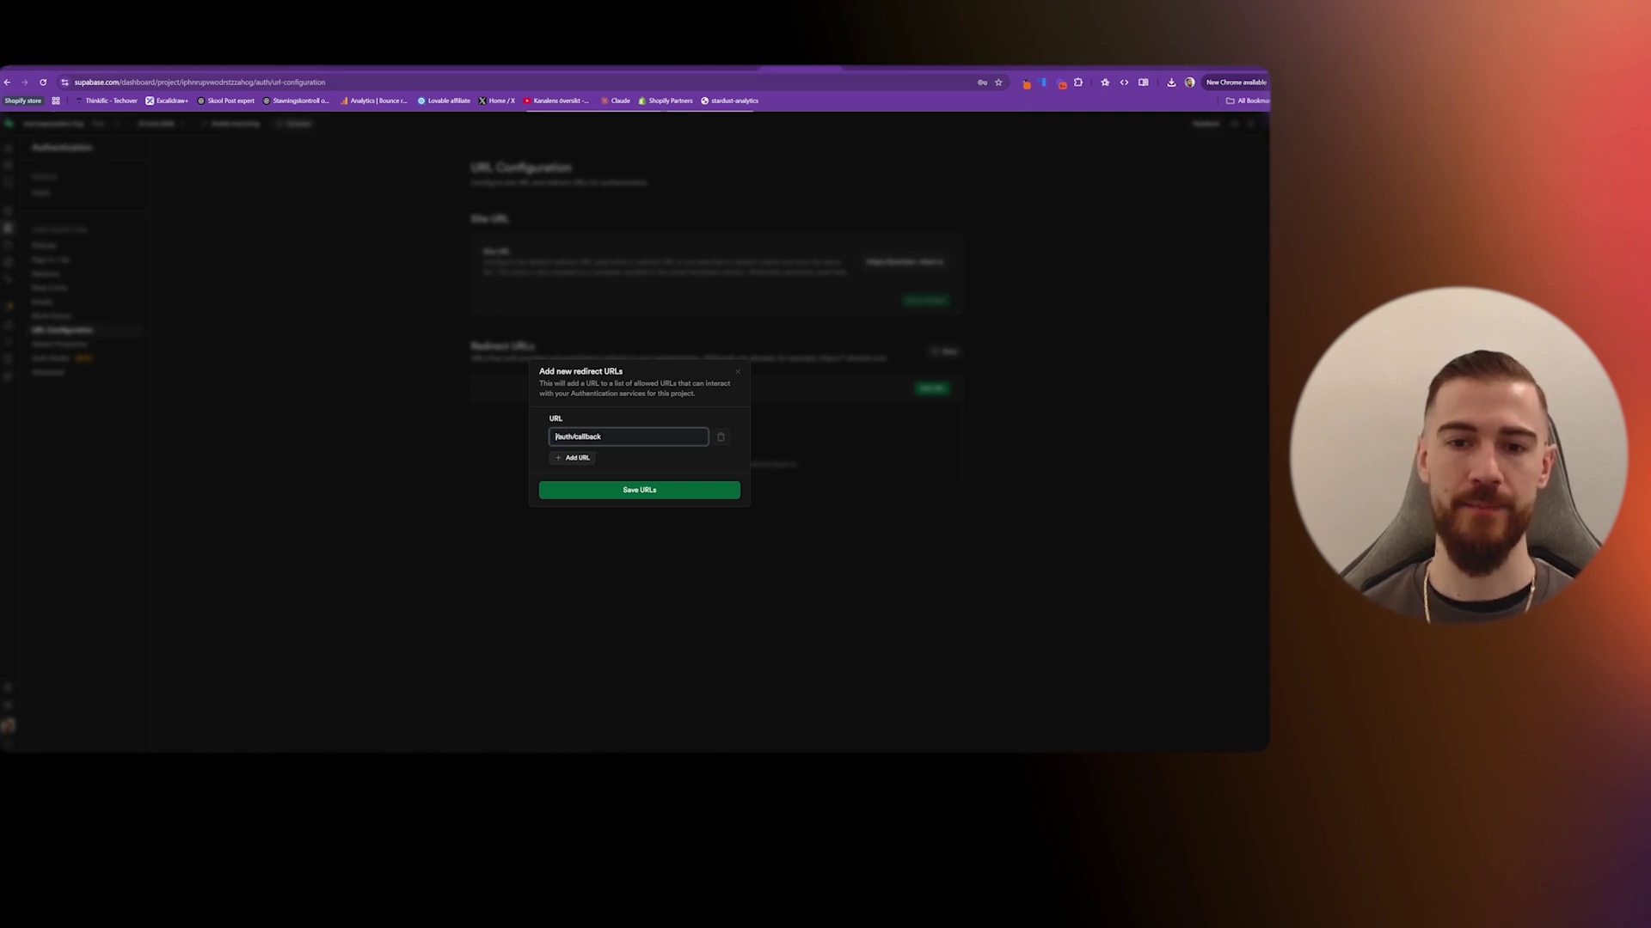
pyautogui.write('https://preview--chart-ai-scape.lovable.app')
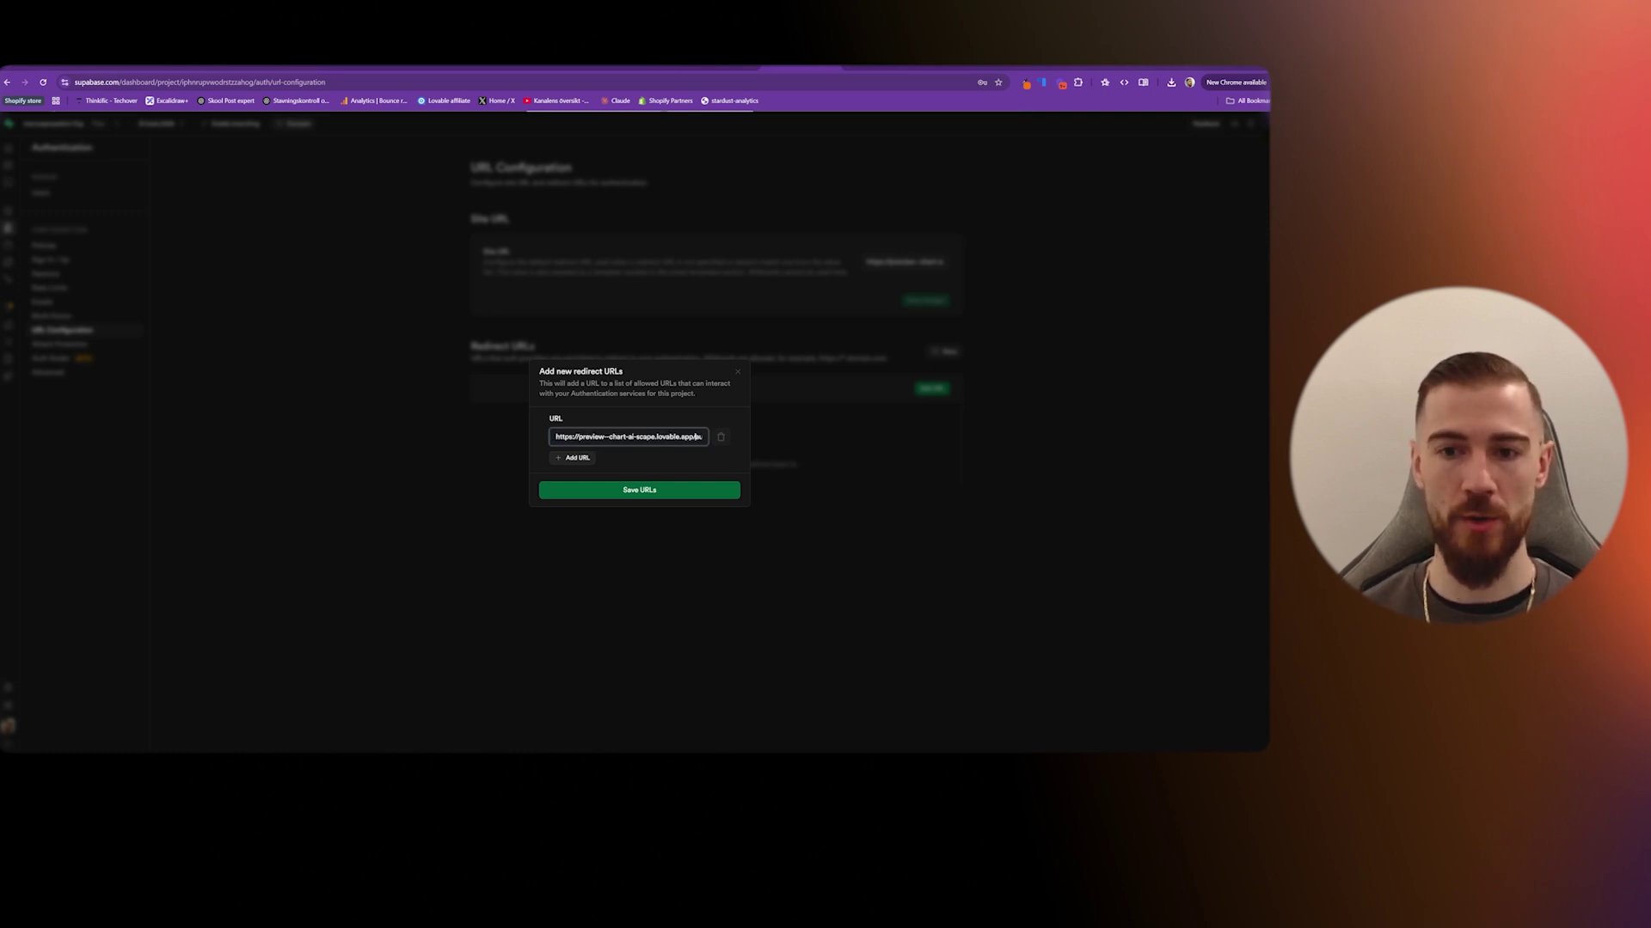
pyautogui.press('Right')
pyautogui.press('Right')
pyautogui.press('Right')
pyautogui.press('Right')
pyautogui.press('Right')
pyautogui.press('Right')
pyautogui.press('Right')
pyautogui.press('Right')
pyautogui.press('Right')
pyautogui.press('Right')
pyautogui.press('Right')
pyautogui.press('Right')
pyautogui.press('Right')
pyautogui.press('Right')
pyautogui.moveTo(705, 438); pyautogui.dragTo(657, 437)
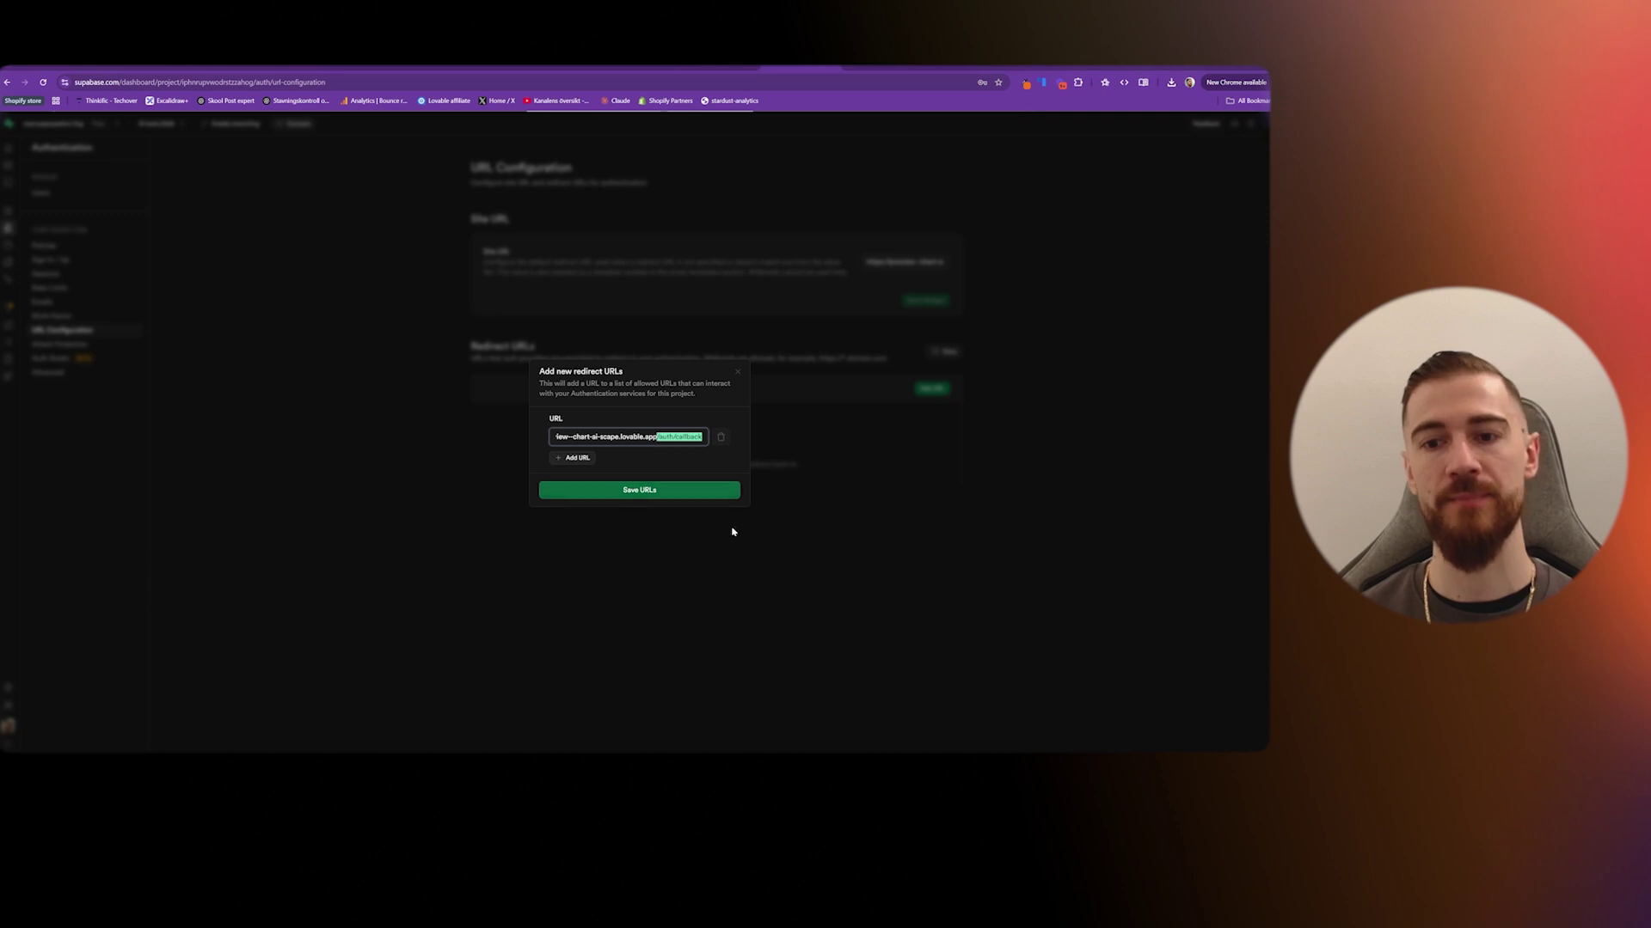
pyautogui.click(653, 437)
pyautogui.hotkey('ctrl', 'a')
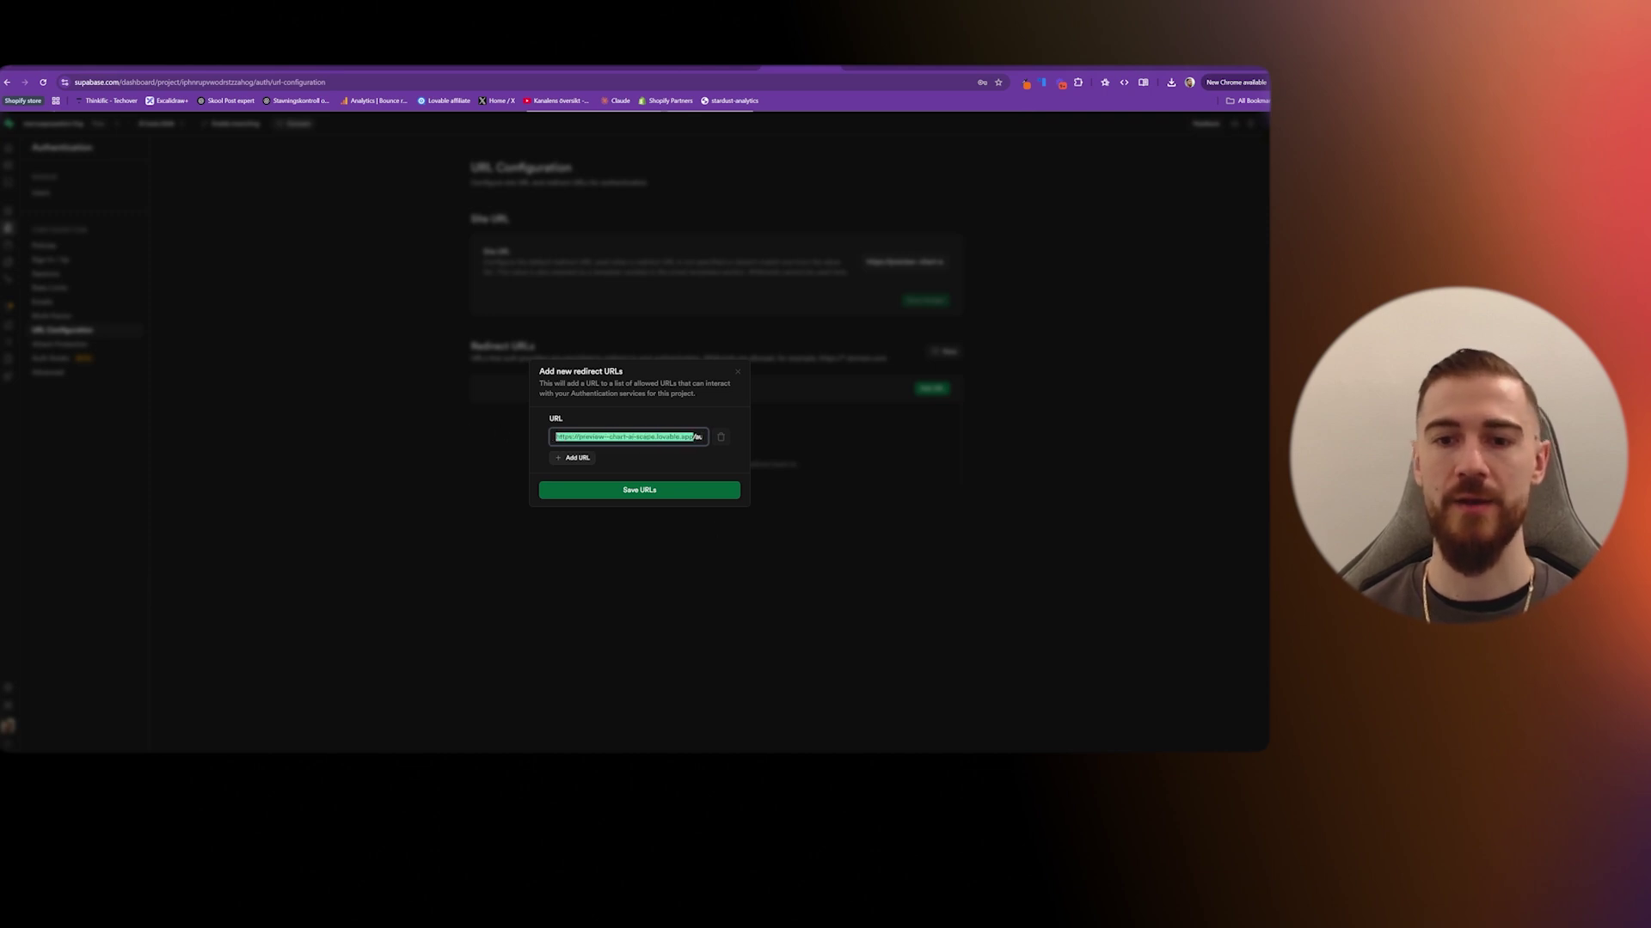
pyautogui.click(660, 490)
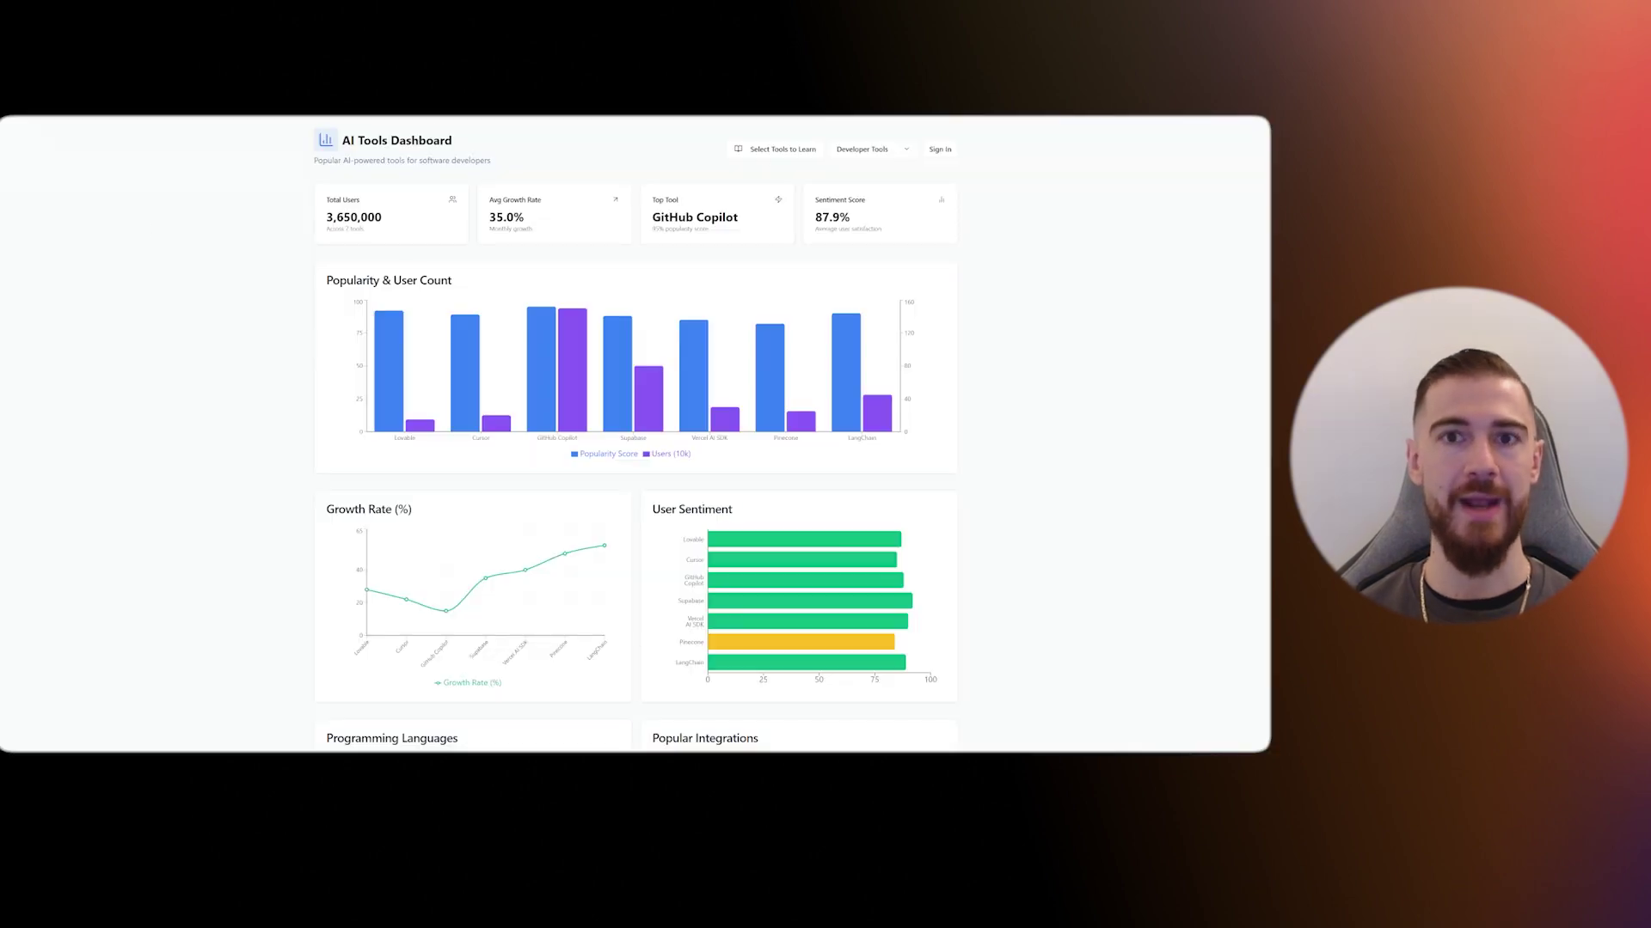
# - Sign in with the Google account and add Midjourney to the selected tools to learn
pyautogui.click(941, 150)
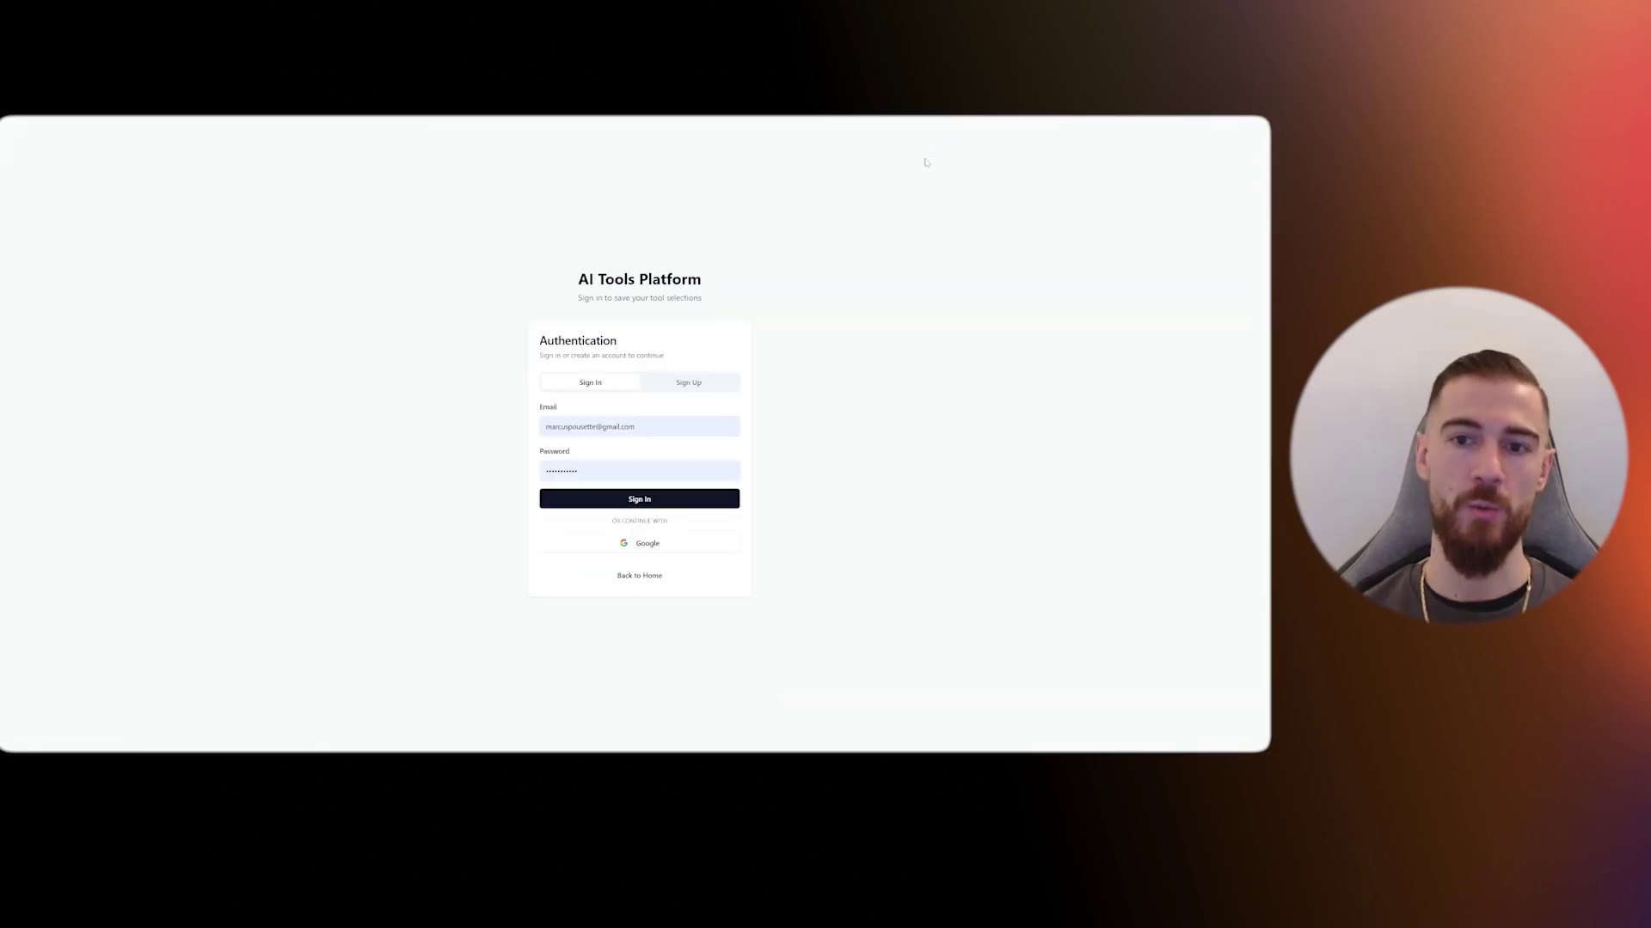
pyautogui.click(646, 545)
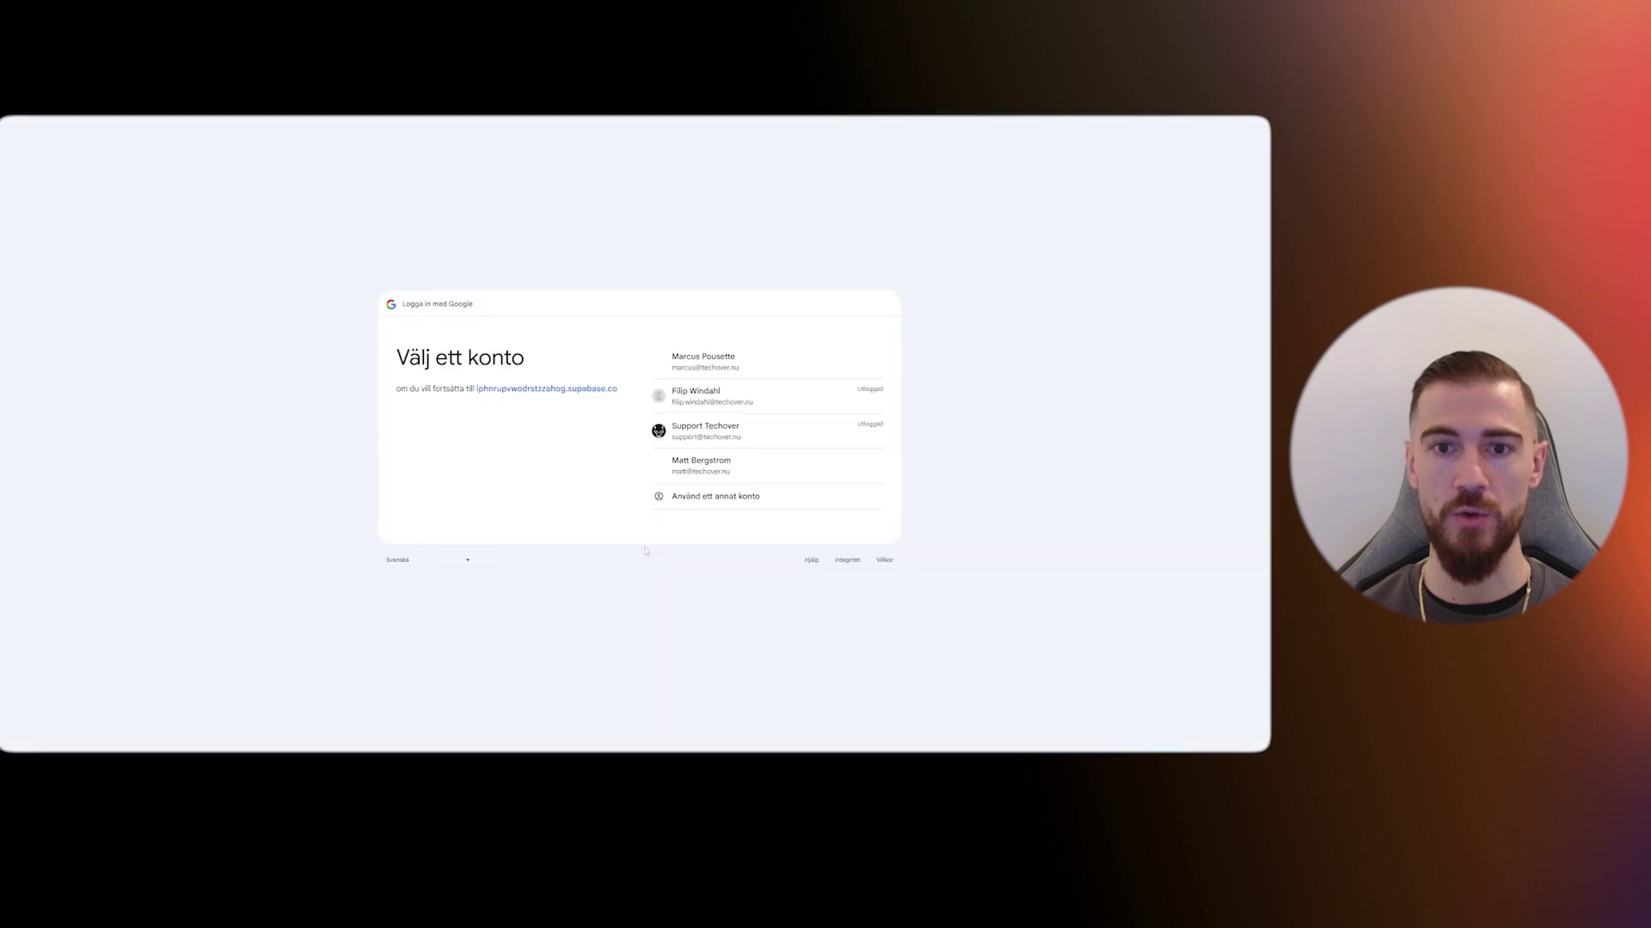
pyautogui.click(720, 364)
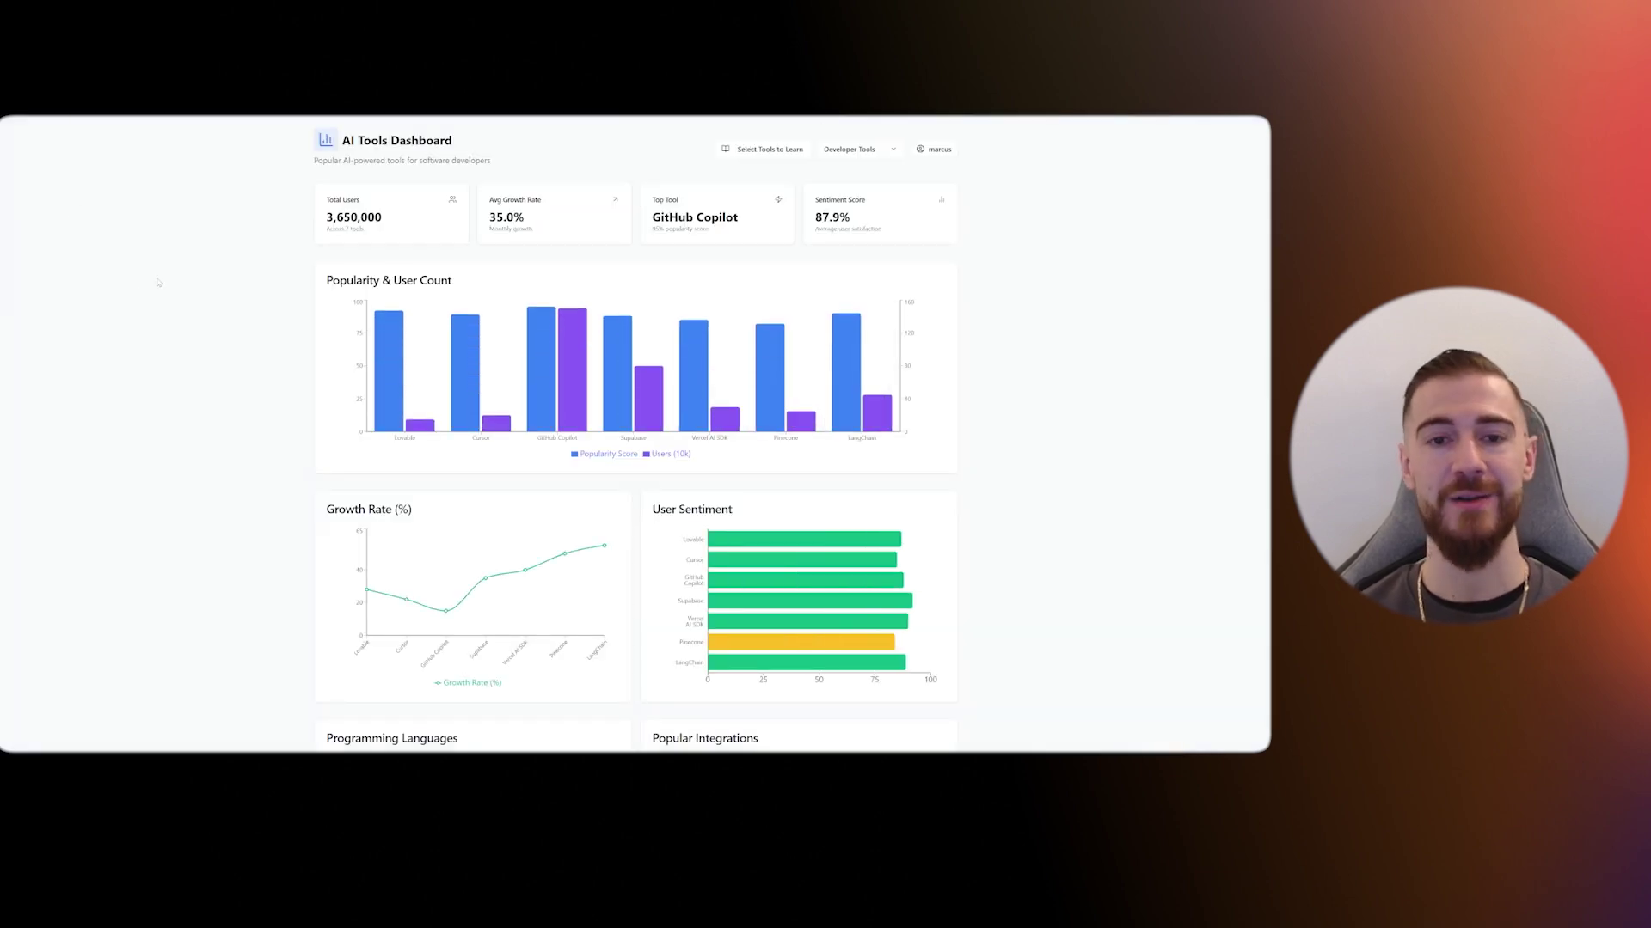
pyautogui.click(768, 152)
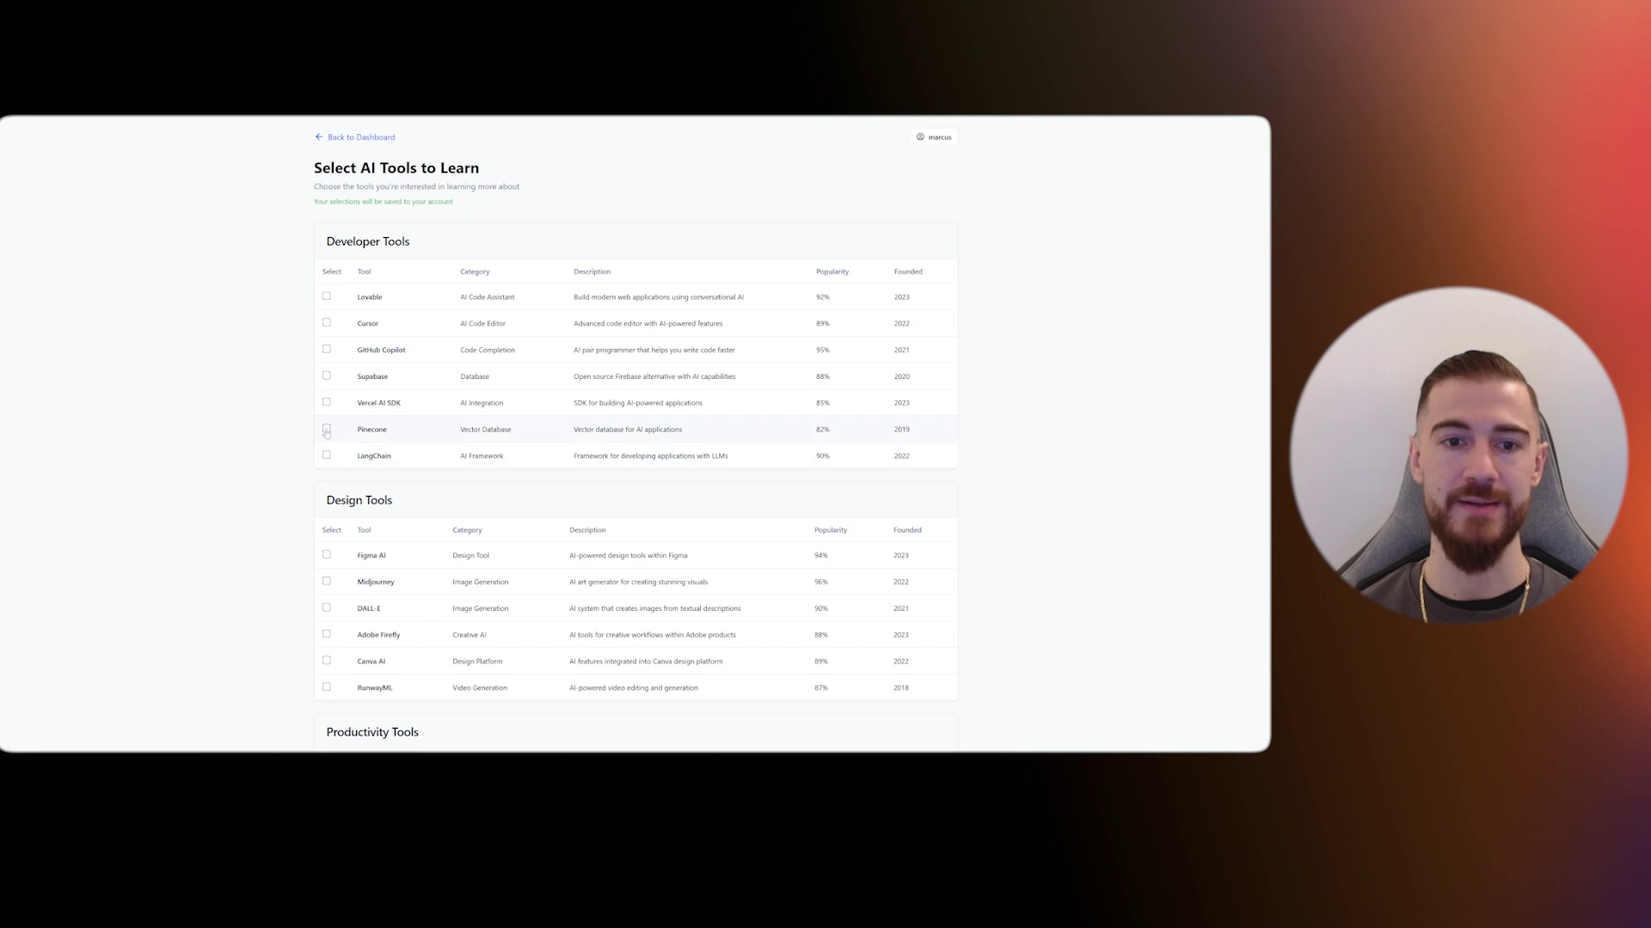
pyautogui.click(326, 583)
pyautogui.scroll(-3, 326, 585)
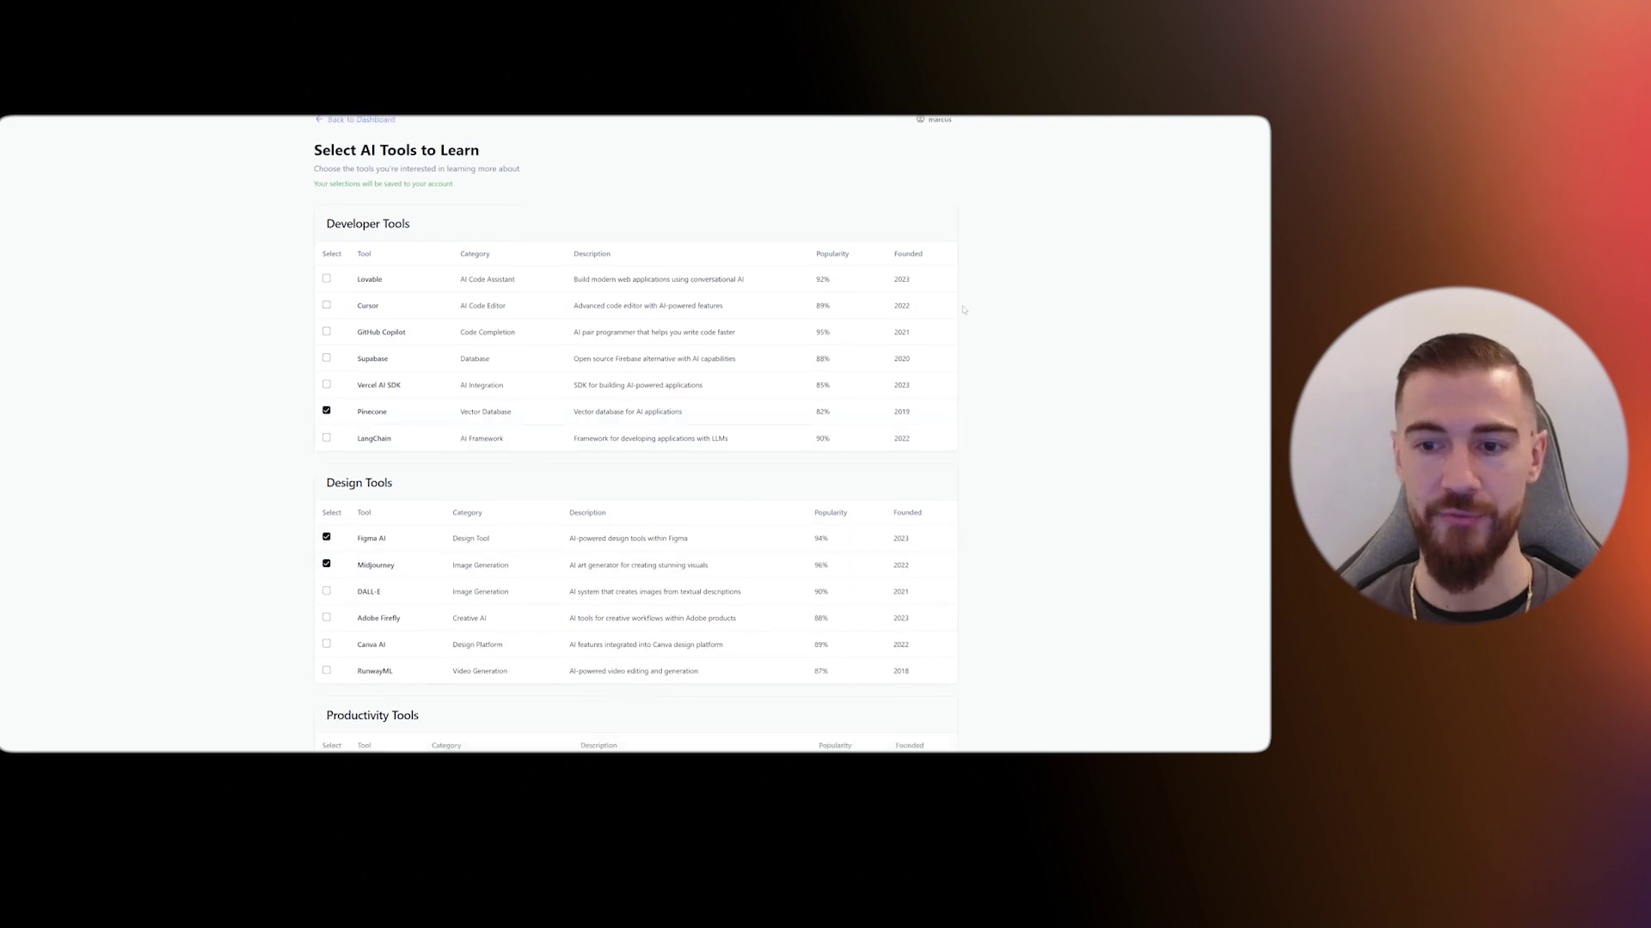
pyautogui.scroll(3, 920, 511)
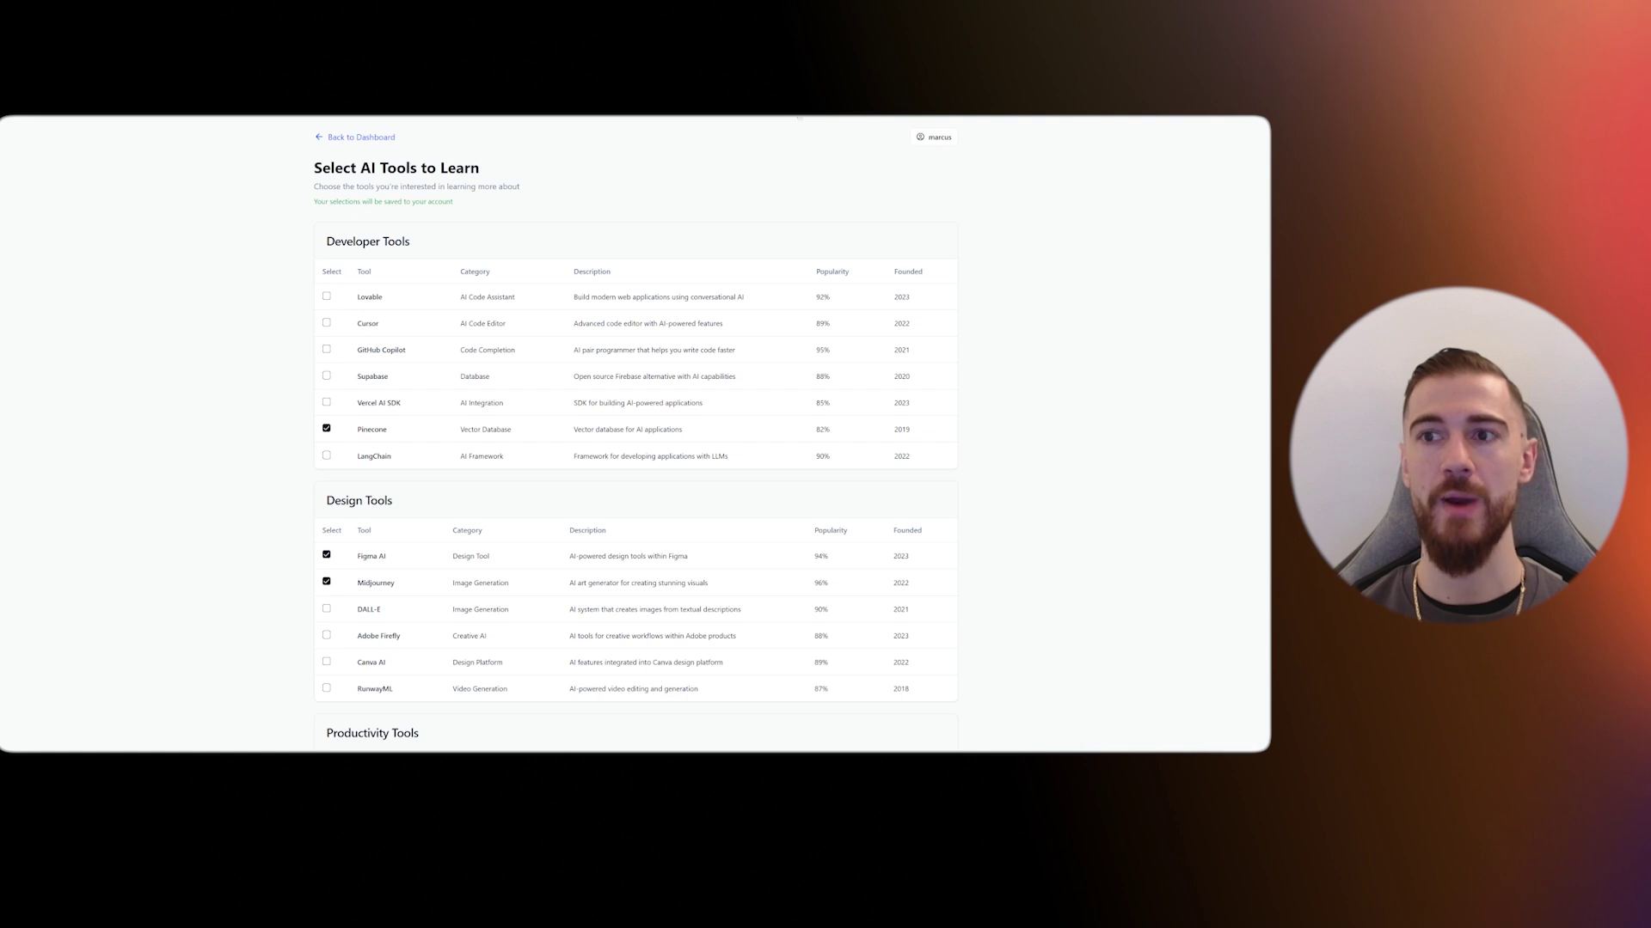
# - Sign out, then sign back in with Google to confirm Pinecone, Figma AI and Midjourney reload
pyautogui.click(895, 180)
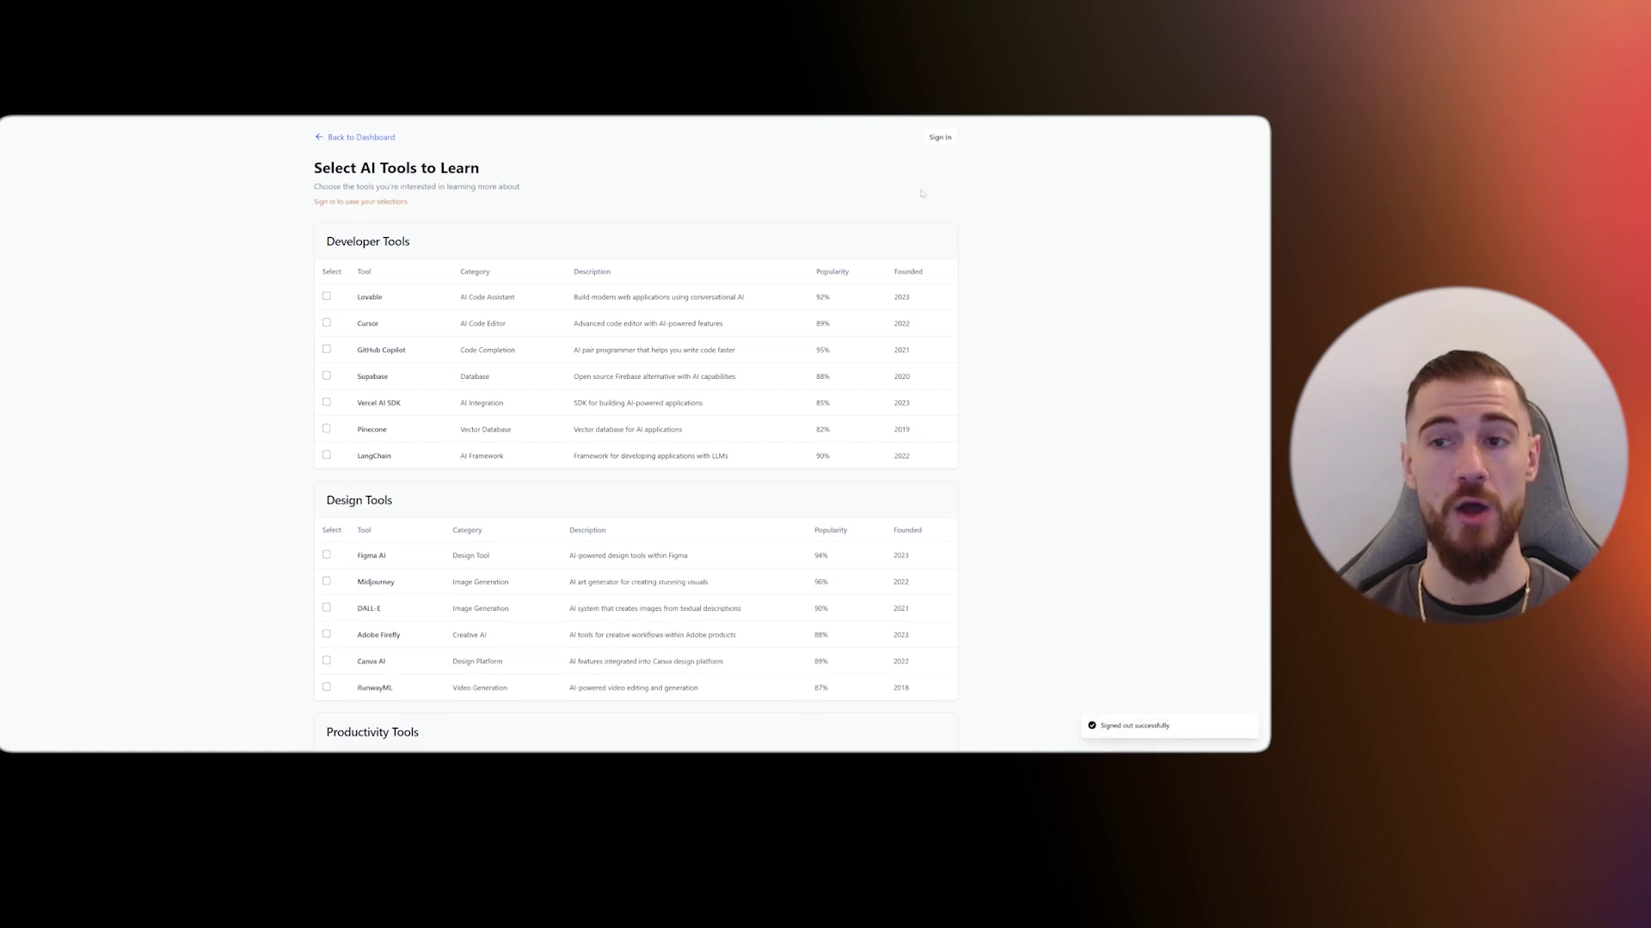
pyautogui.click(940, 137)
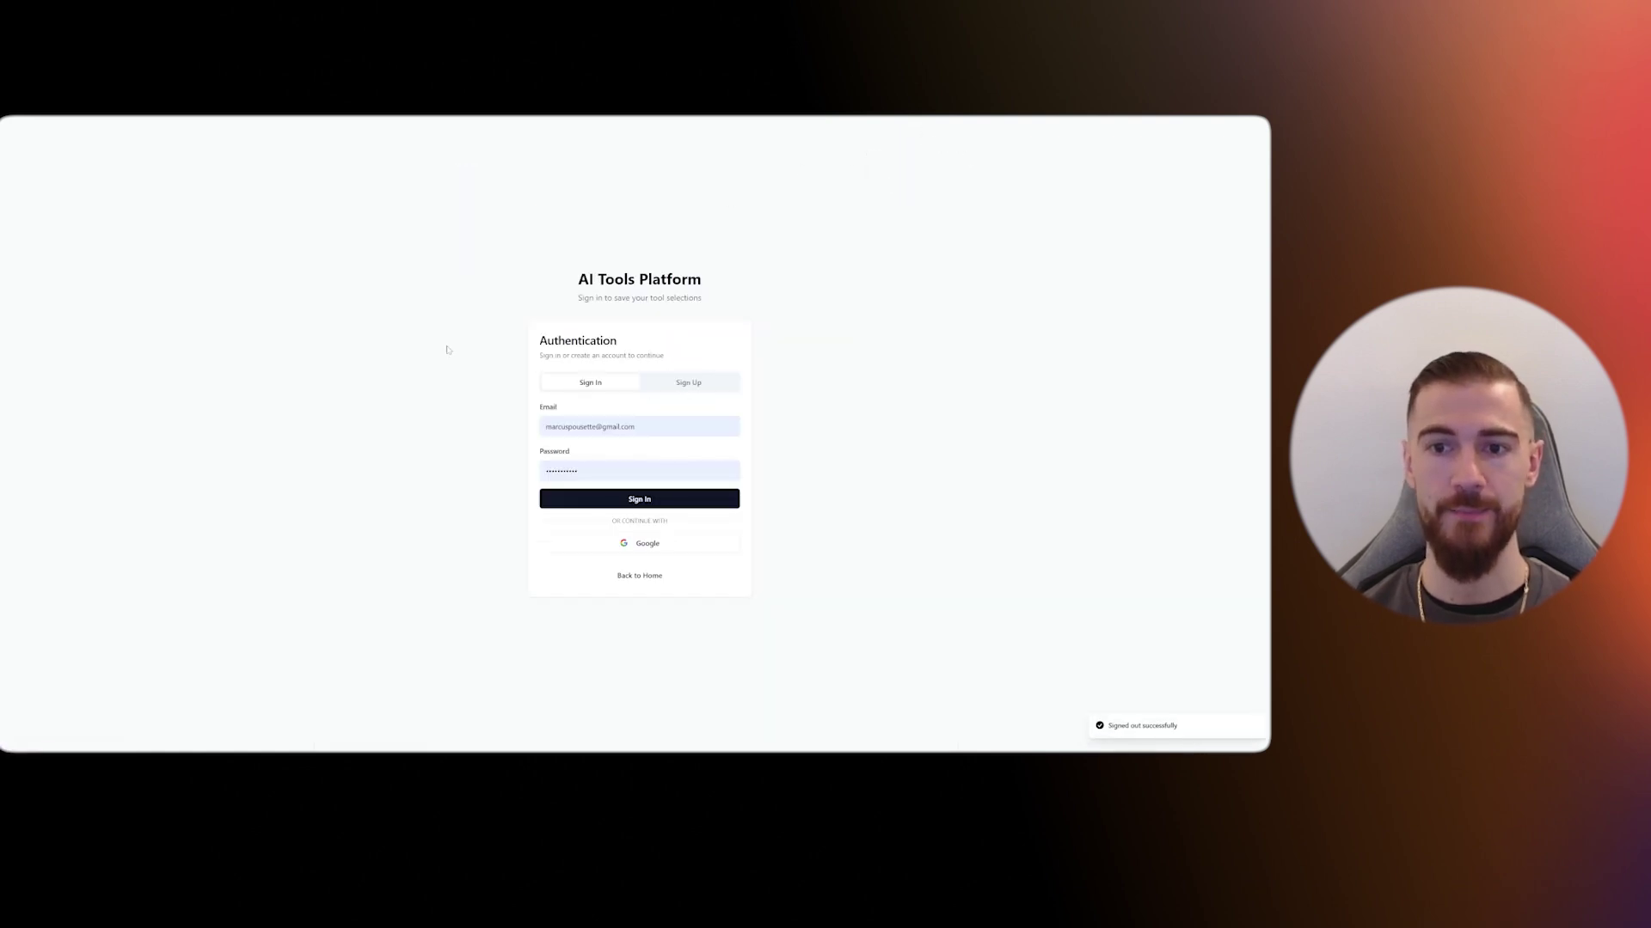
pyautogui.click(648, 582)
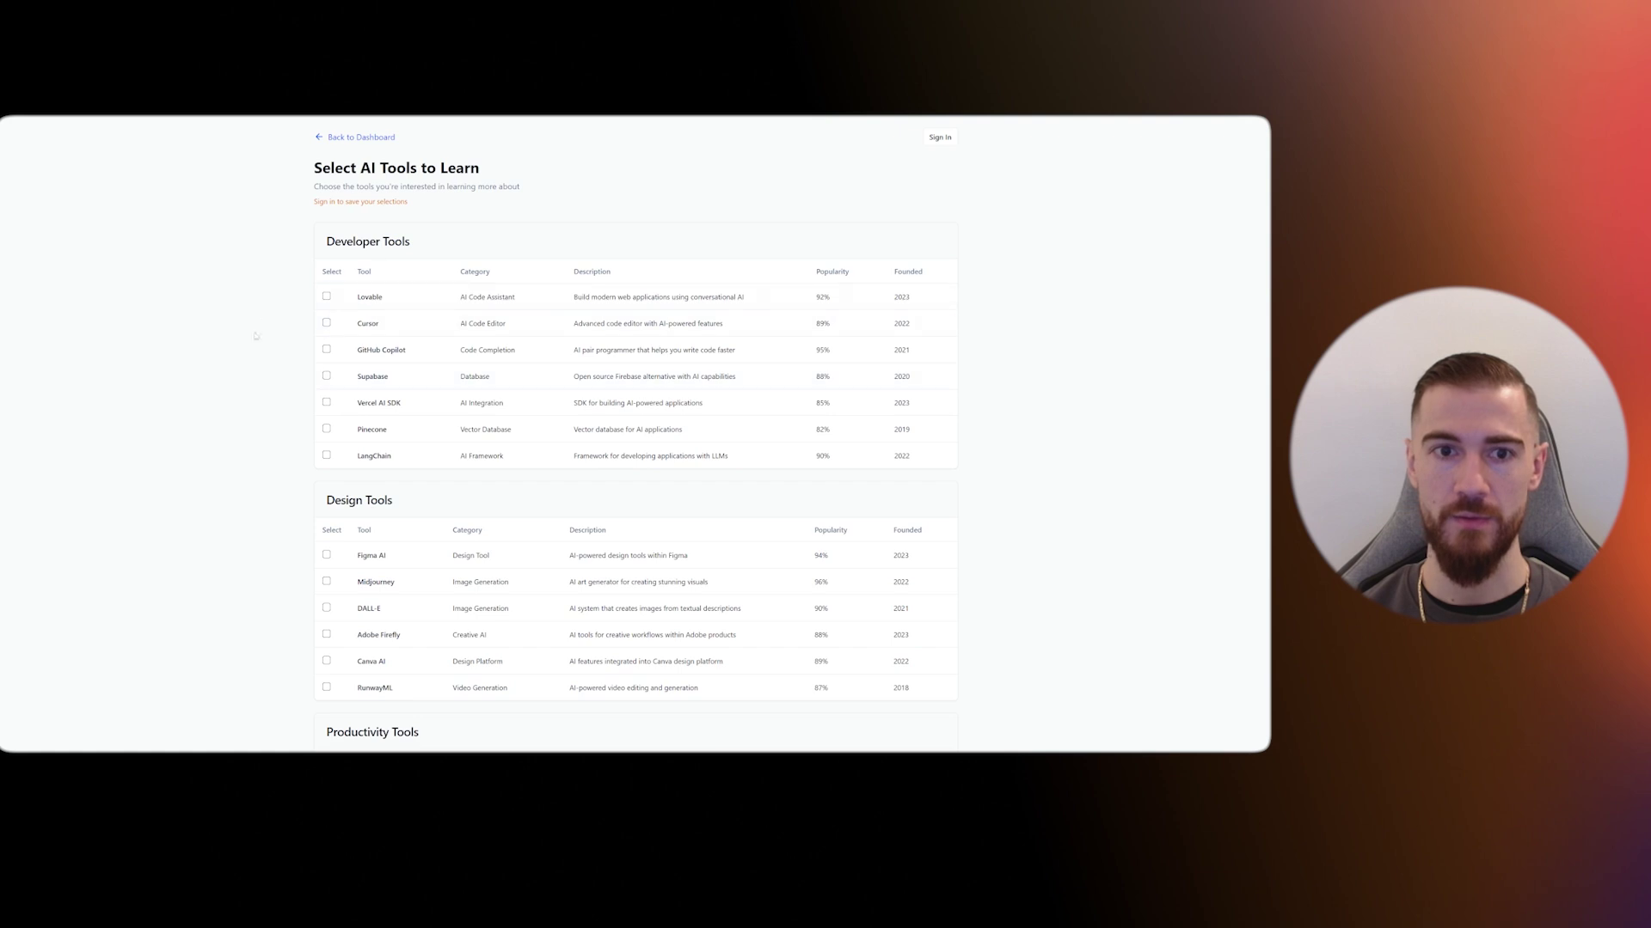
pyautogui.scroll(-3, 397, 410)
pyautogui.scroll(3, 945, 241)
pyautogui.click(941, 139)
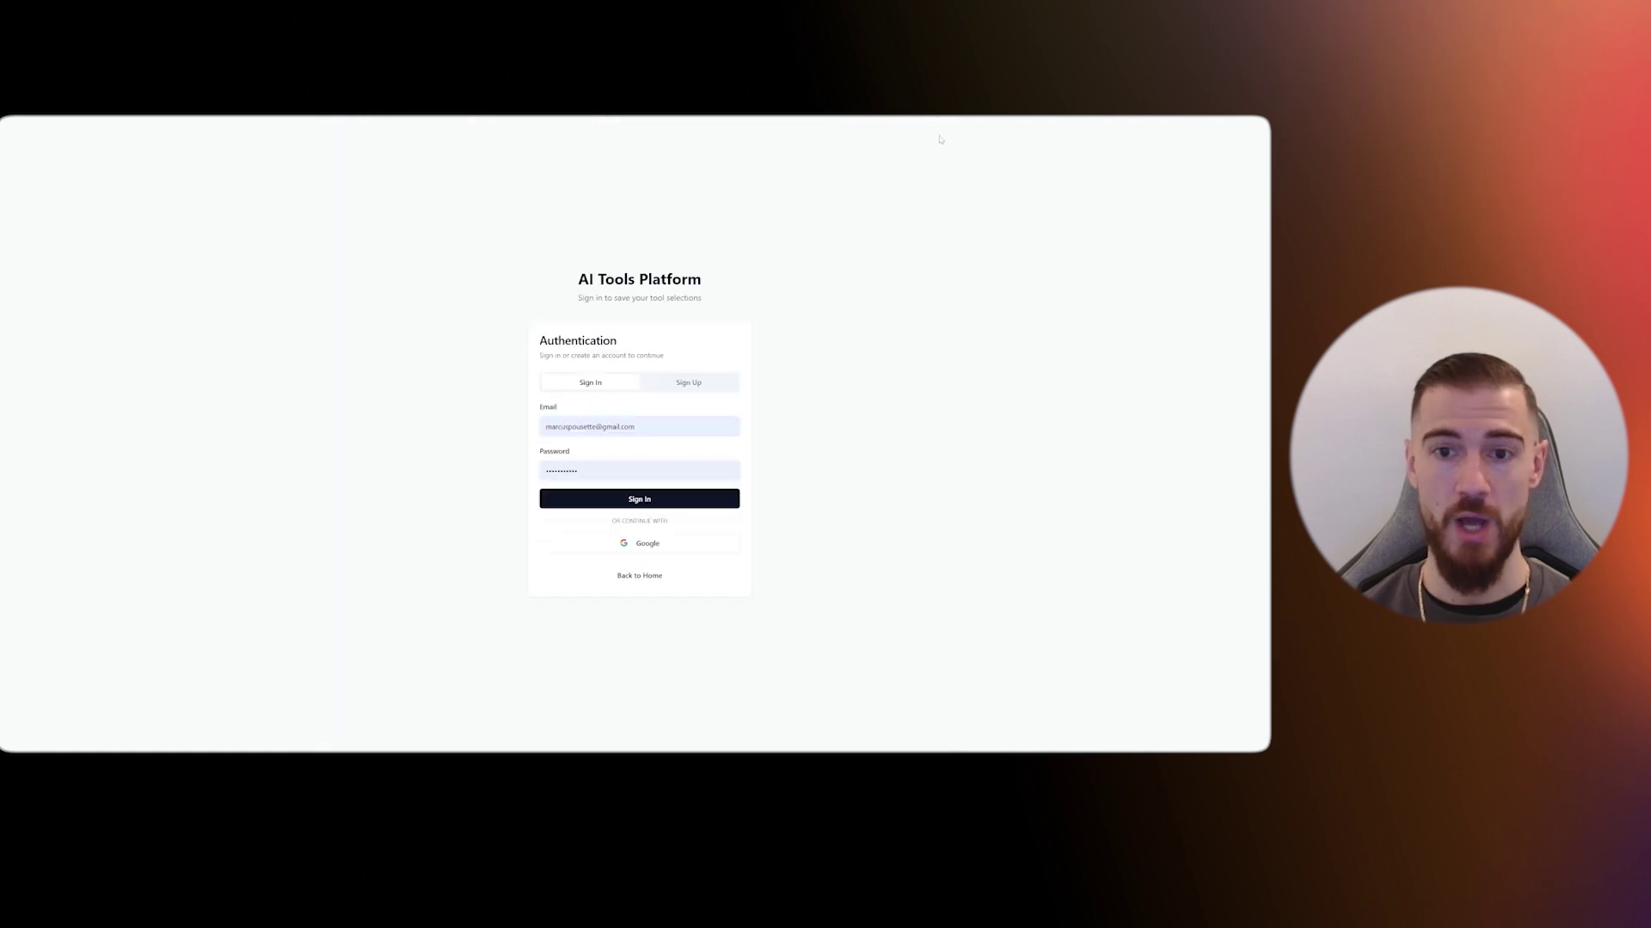
pyautogui.click(703, 388)
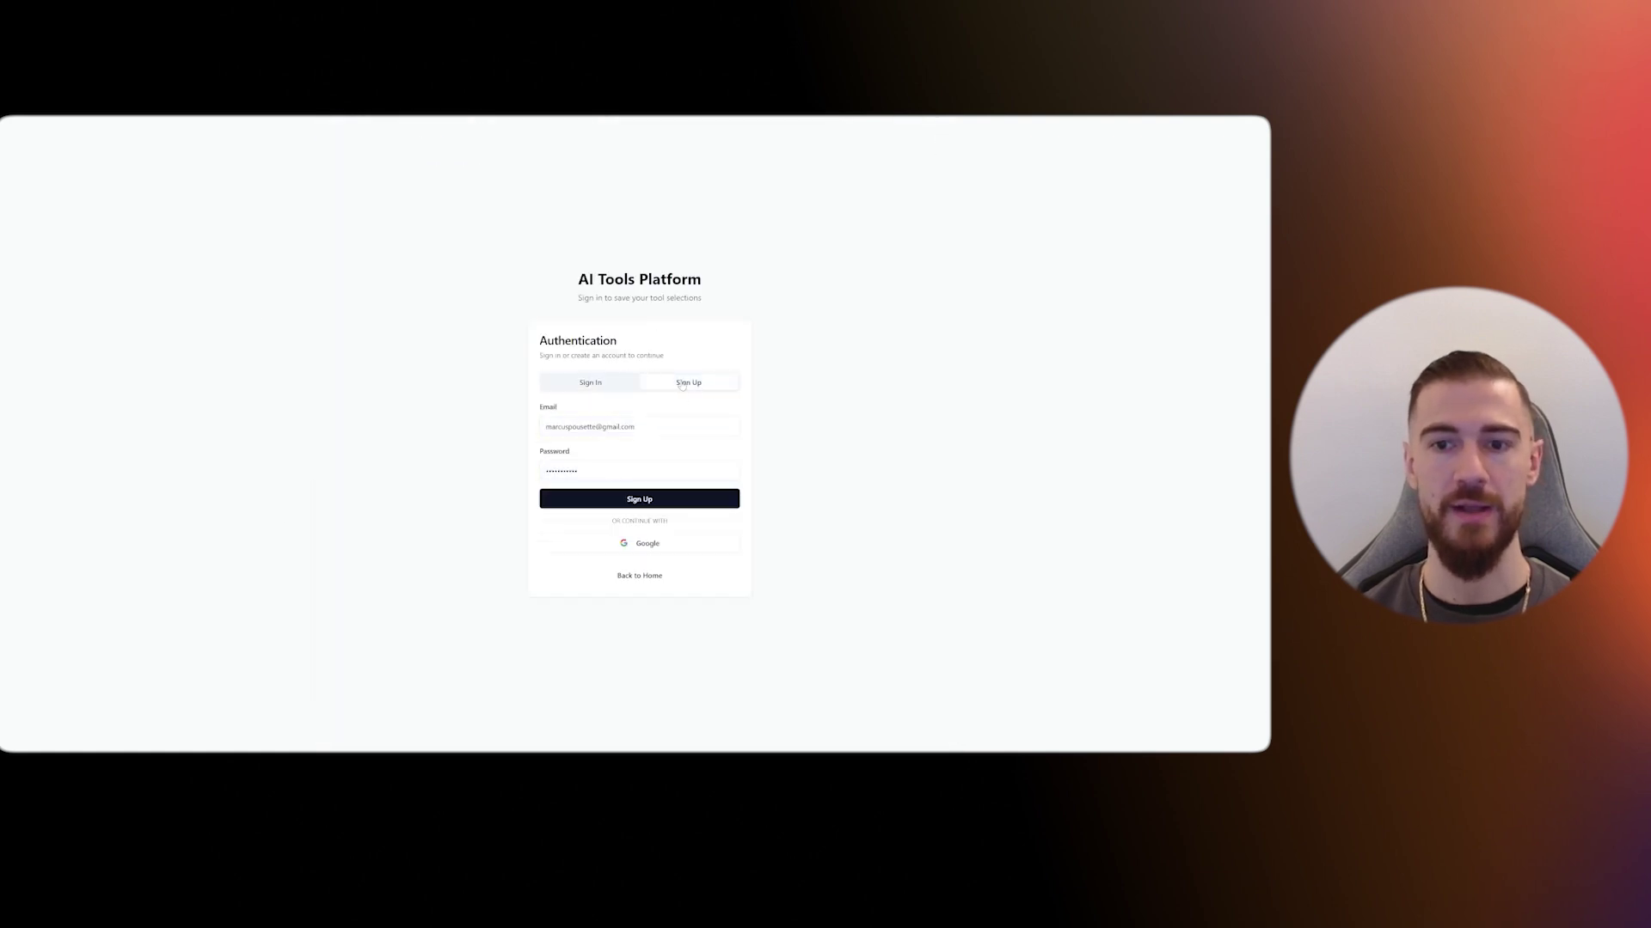
pyautogui.click(641, 544)
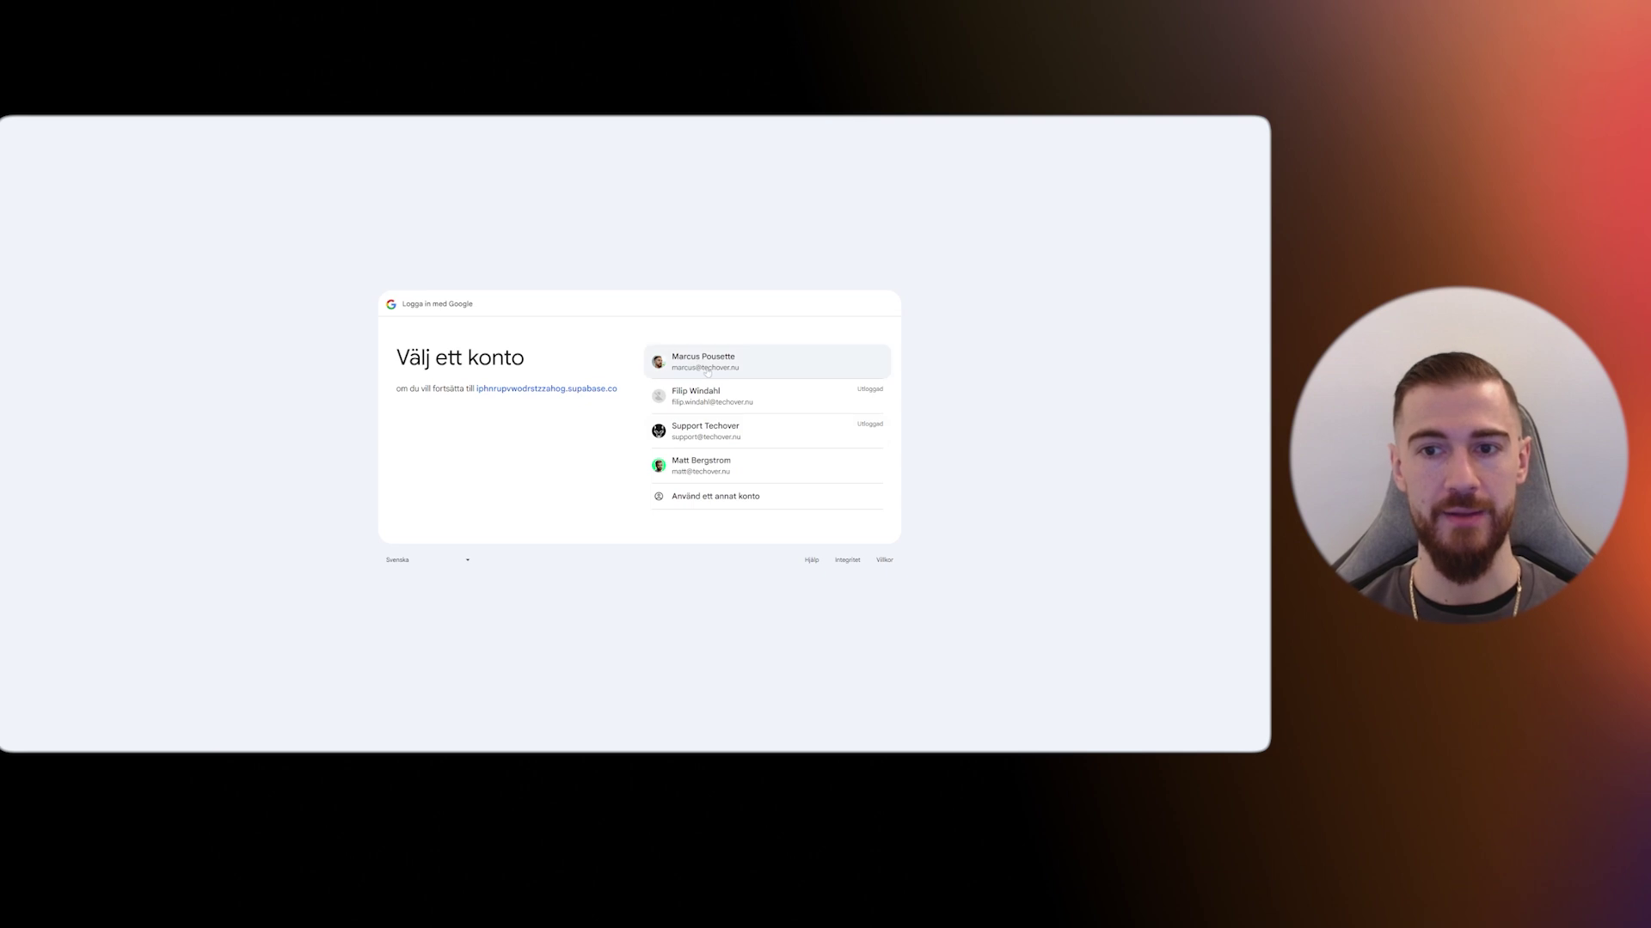
pyautogui.click(709, 370)
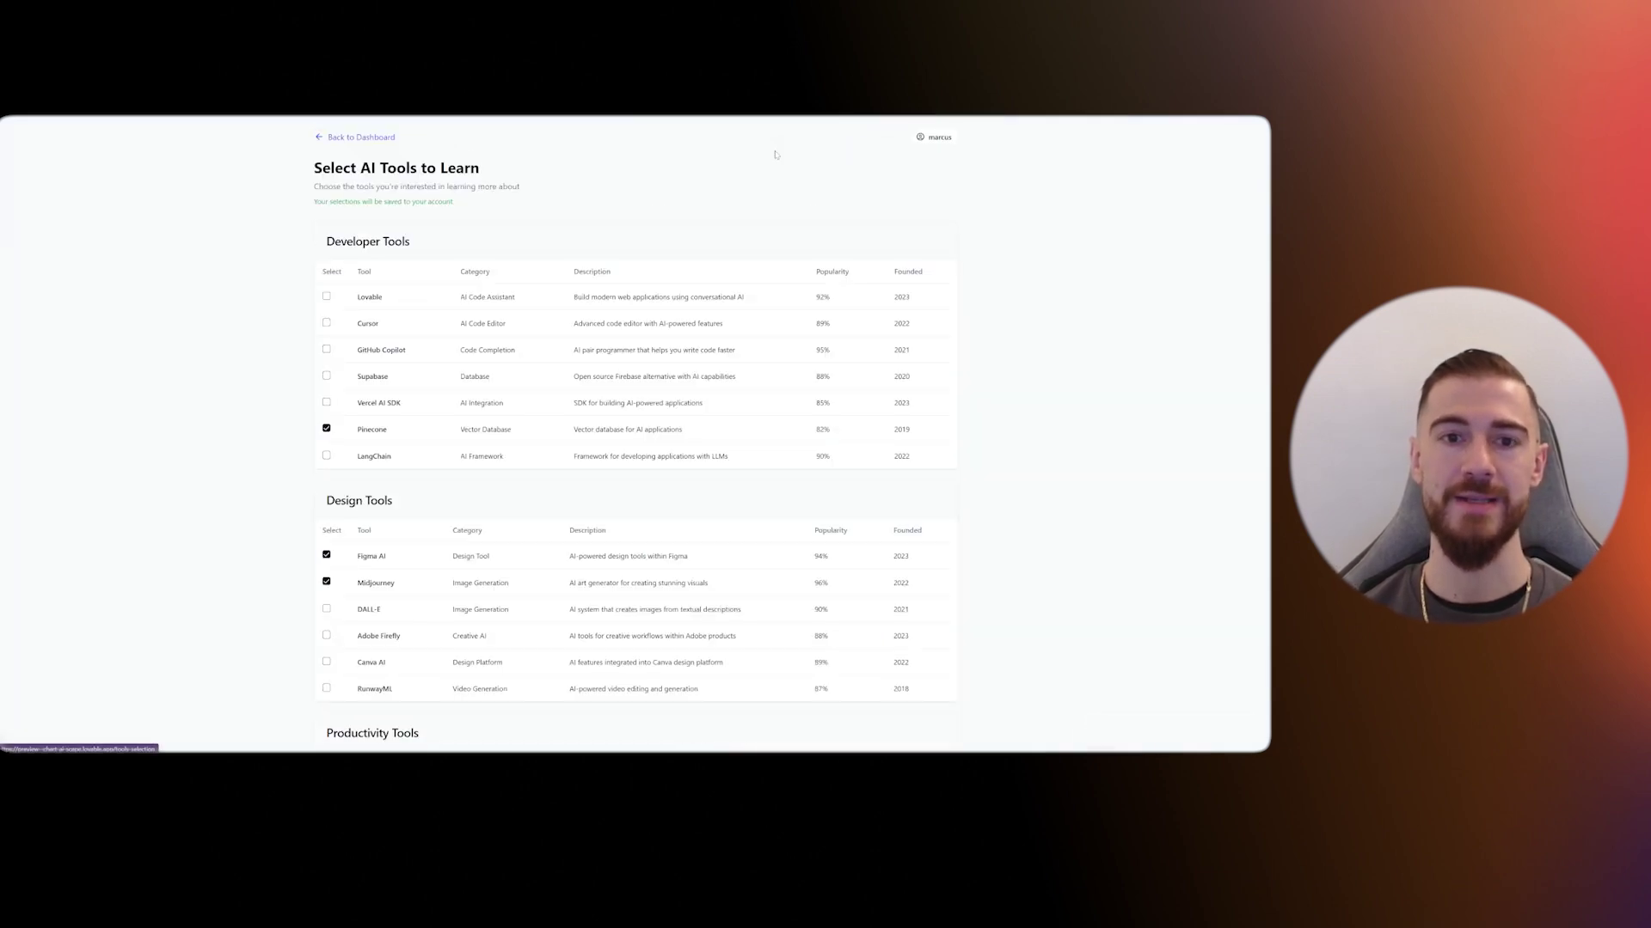
pyautogui.scroll(-5, 319, 590)
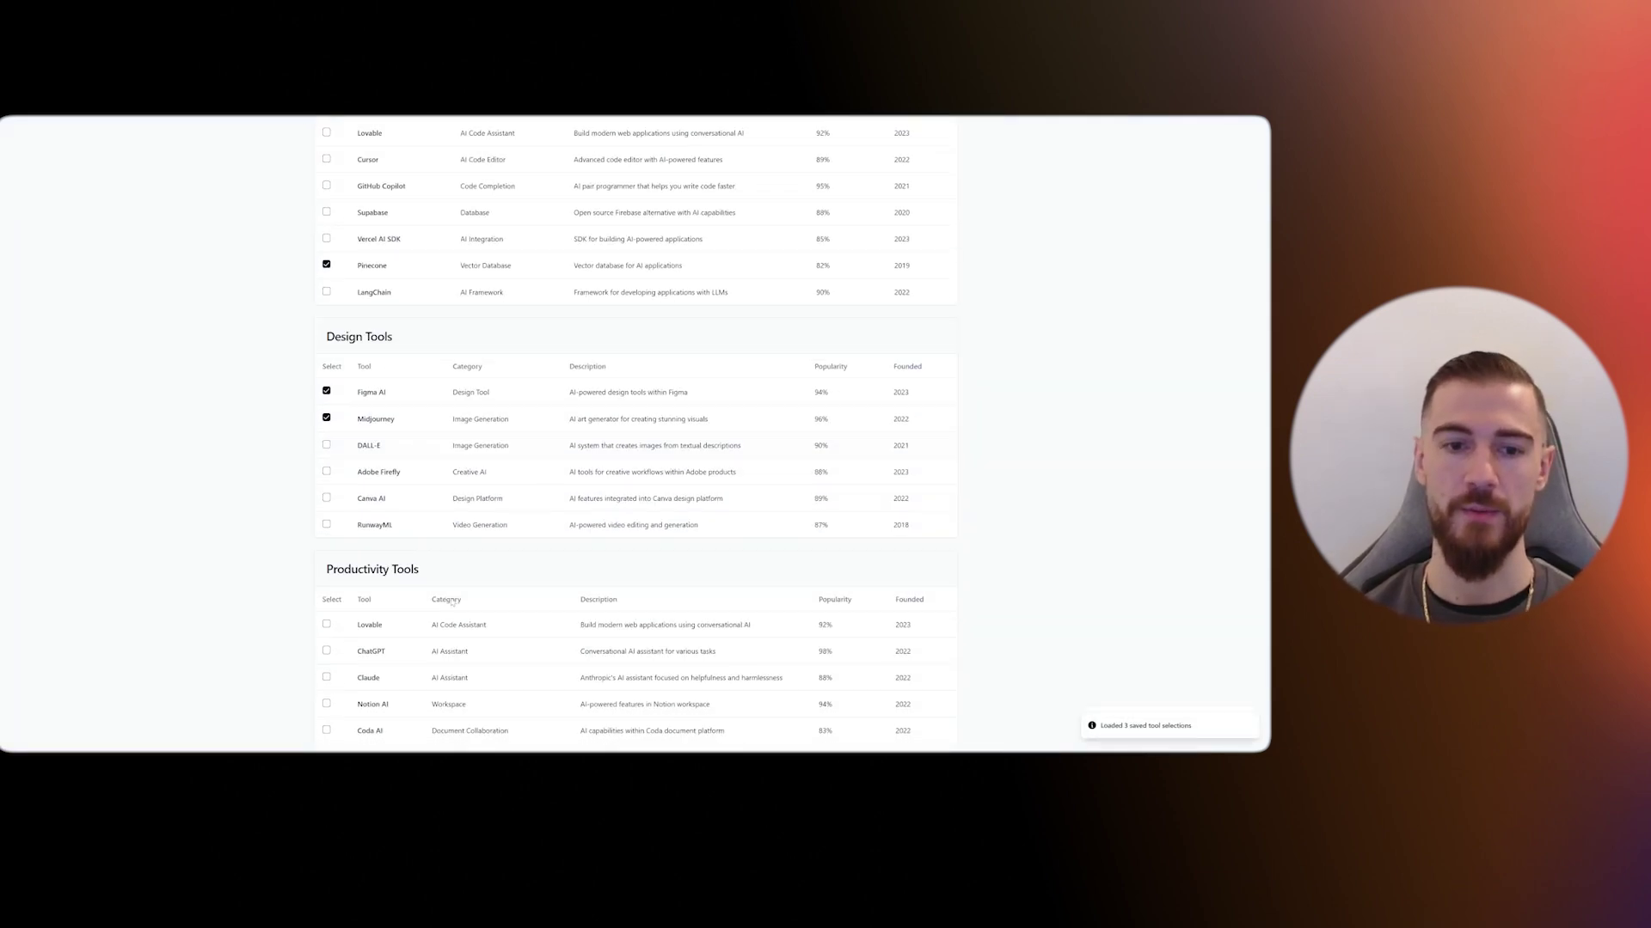
pyautogui.scroll(5, 261, 552)
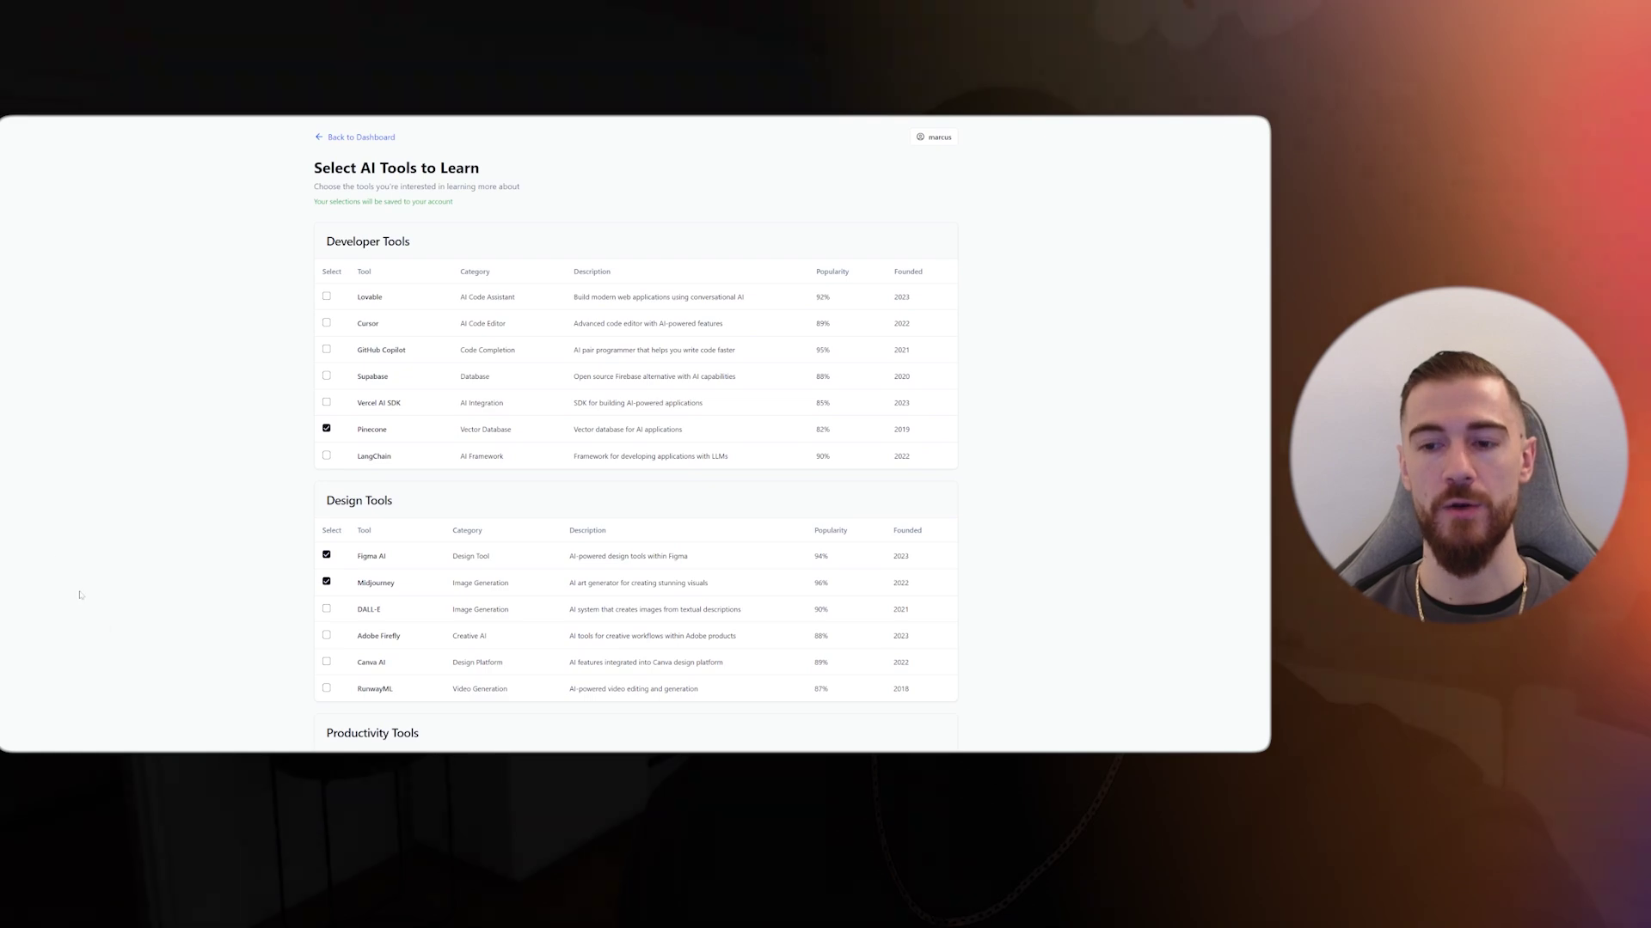